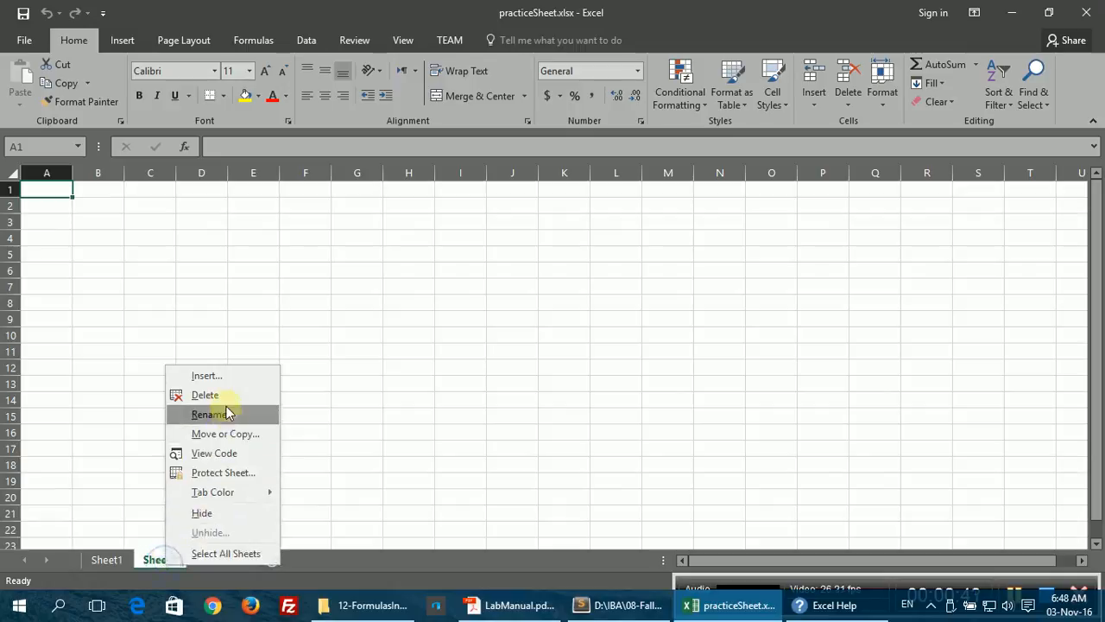
Step: Delete the extra Sheet5 worksheet from the workbook
{"action": "left_click", "coordinate": [217, 396]}
{"action": "right_click", "coordinate": [172, 561]}
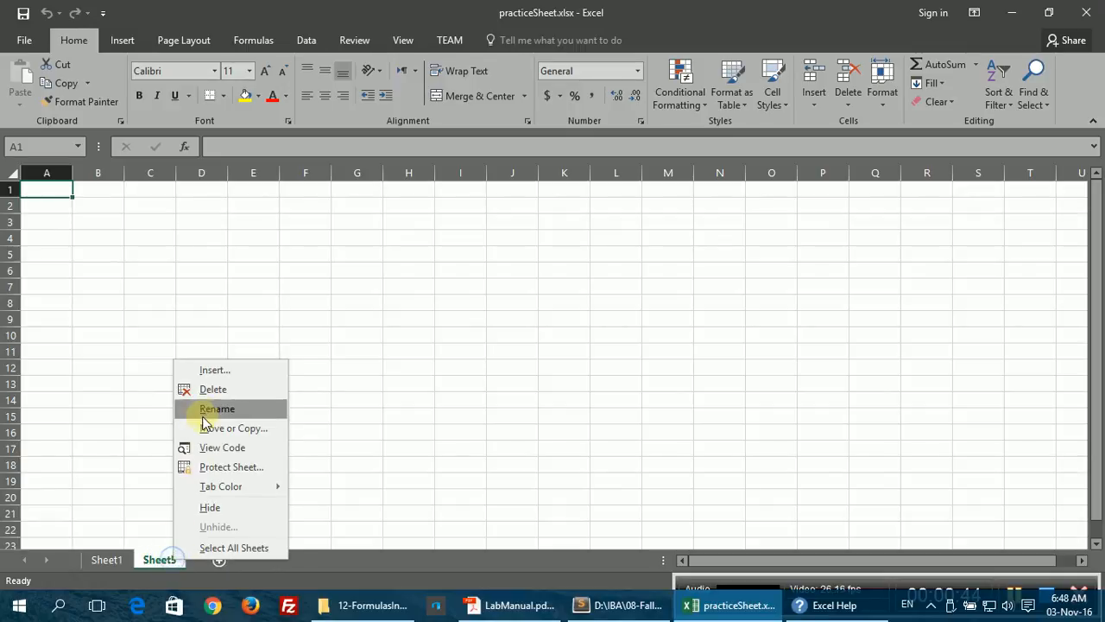
{"action": "left_click", "coordinate": [203, 395]}
Step: Rename the Sheet1 tab to MyFirstSheet
{"action": "double_click", "coordinate": [114, 560]}
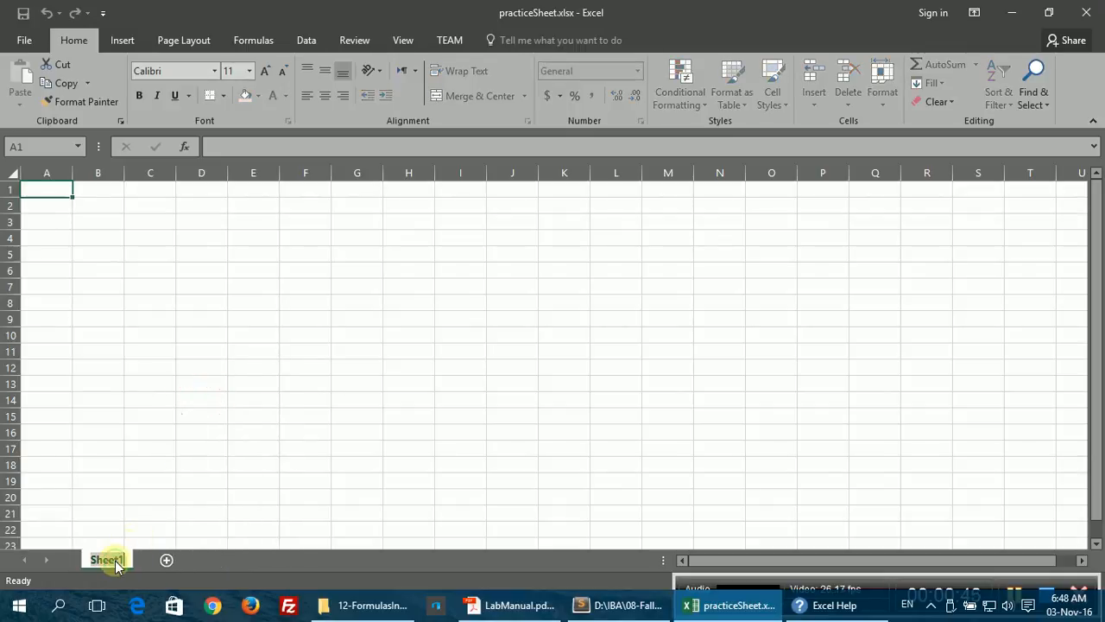
{"action": "type", "text": "MyFirst"}
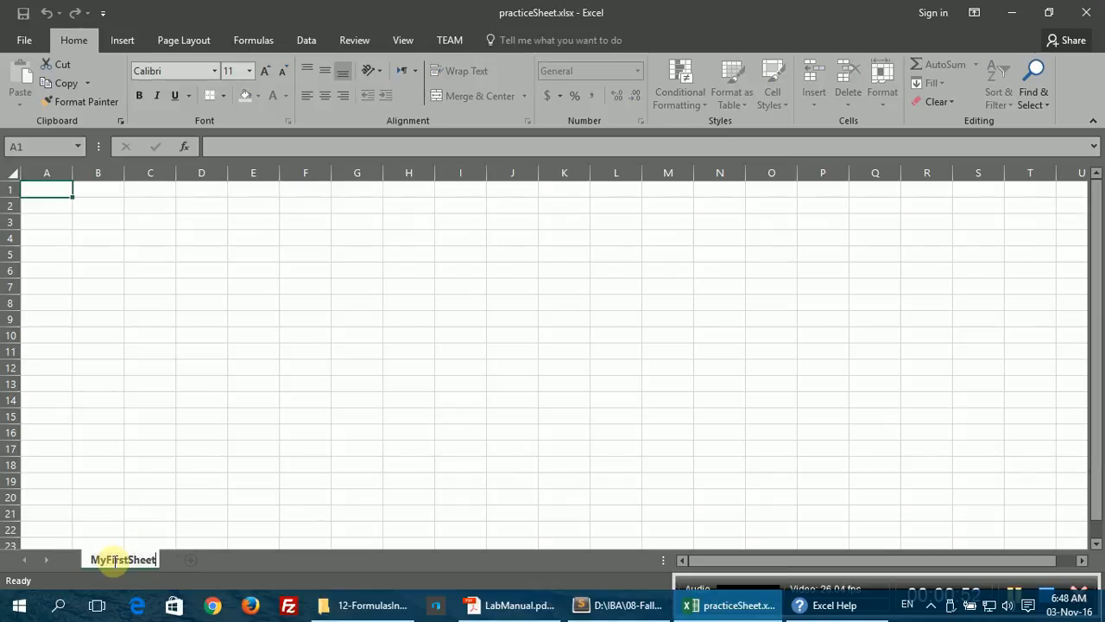
{"action": "key", "text": "Return"}
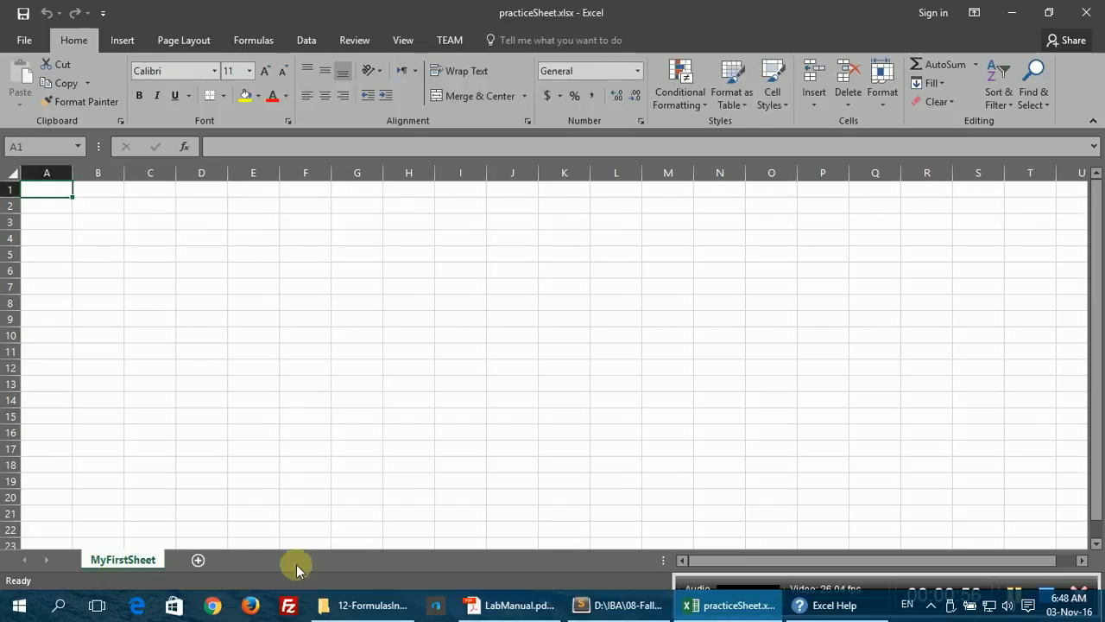
{"action": "left_click_drag", "start_coordinate": [733, 559], "coordinate": [792, 562]}
{"action": "left_click", "coordinate": [682, 561]}
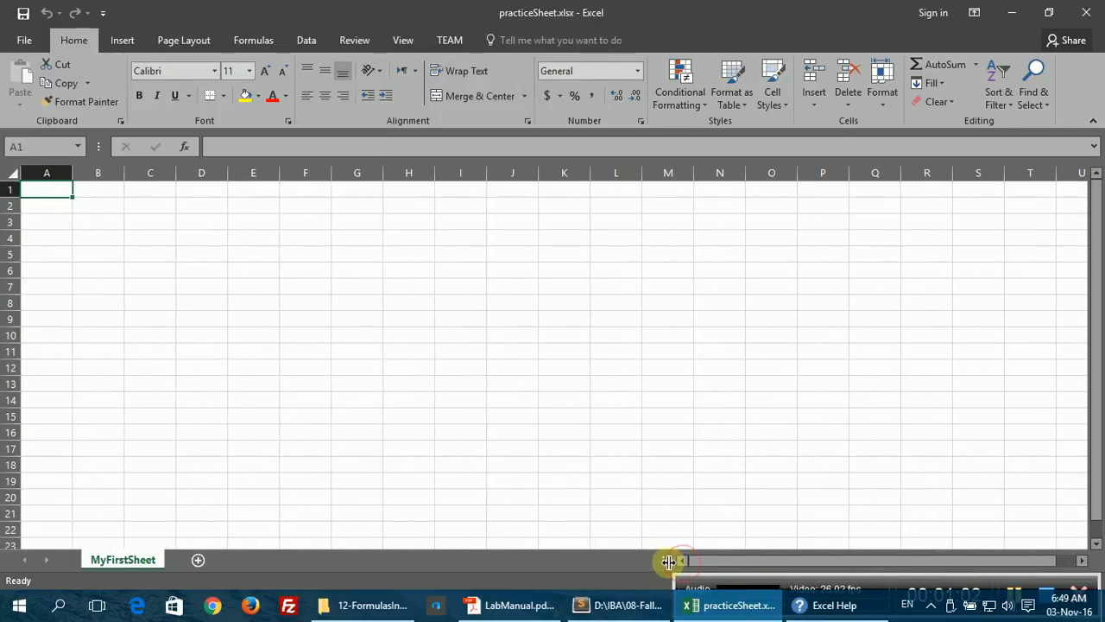
{"action": "mouse_move", "coordinate": [669, 561]}
{"action": "left_mouse_down"}
{"action": "mouse_move", "coordinate": [561, 563]}
{"action": "mouse_move", "coordinate": [662, 565]}
{"action": "left_mouse_up"}
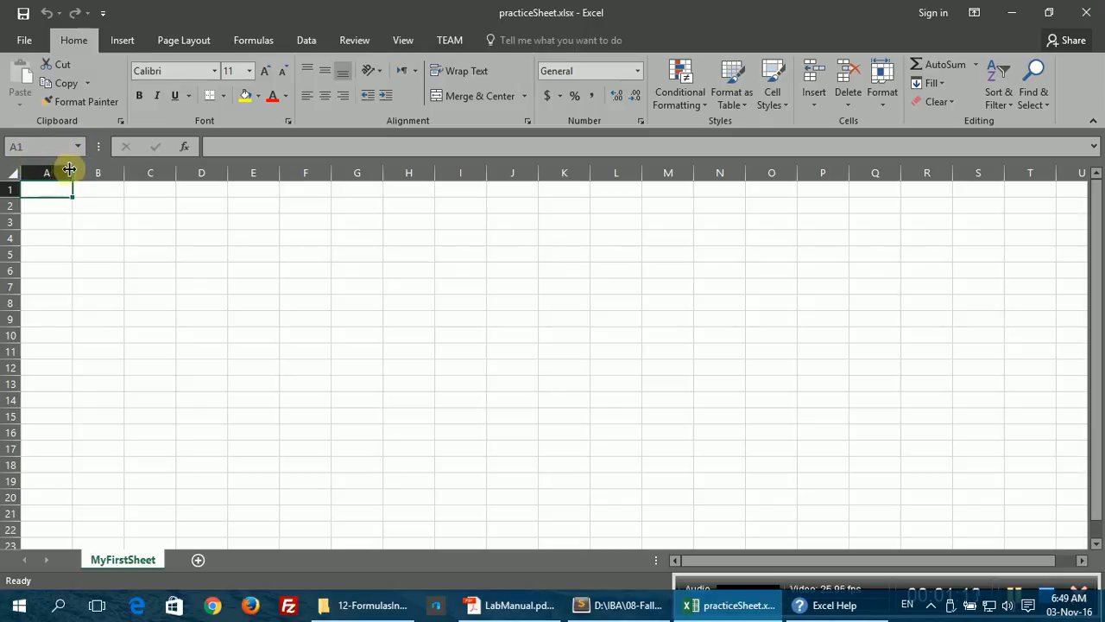
{"action": "left_click", "coordinate": [87, 189]}
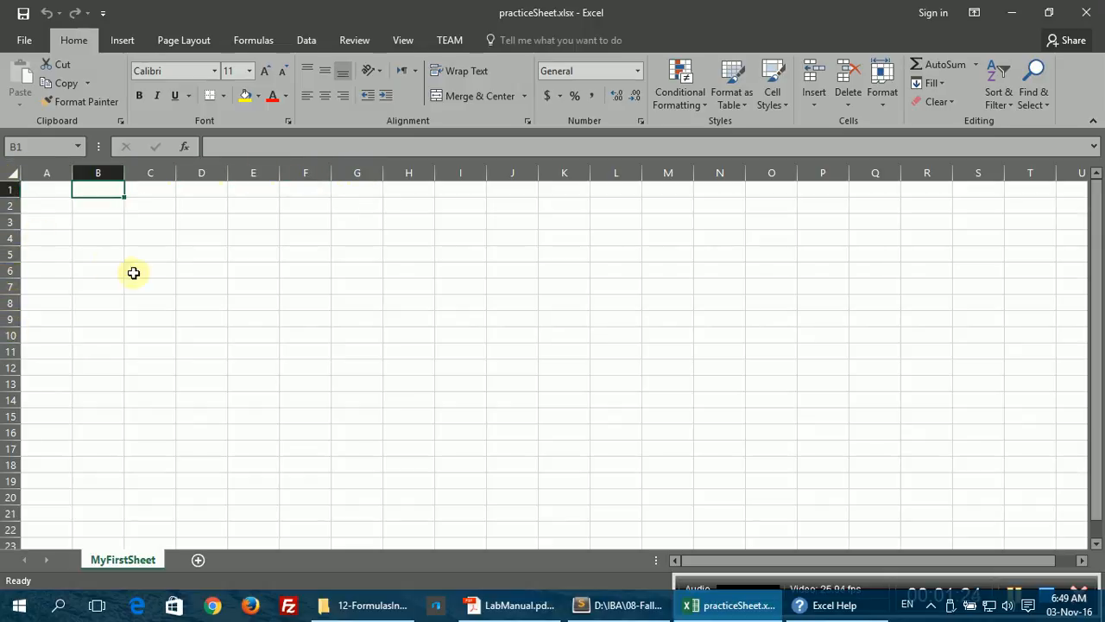
{"action": "left_click", "coordinate": [168, 290]}
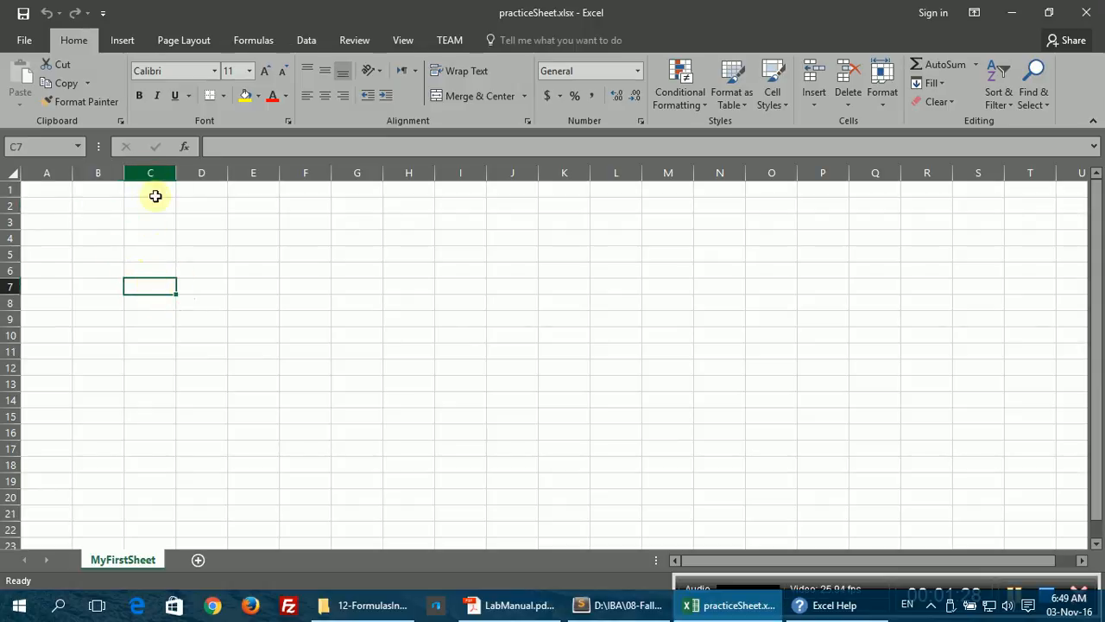
{"action": "left_click", "coordinate": [11, 285]}
{"action": "left_click", "coordinate": [152, 171]}
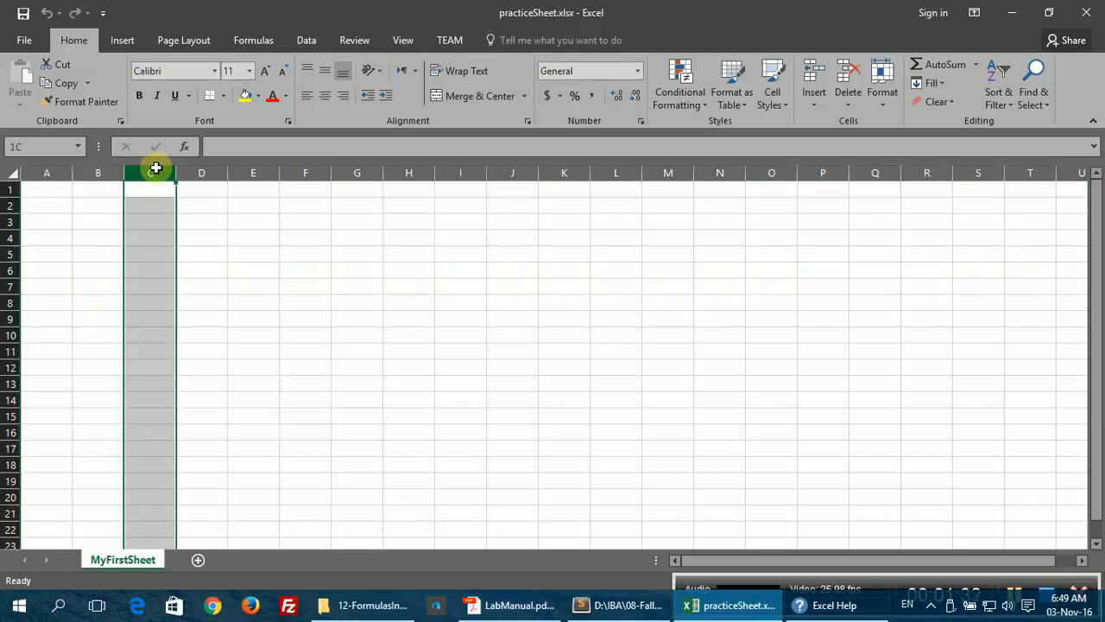
{"action": "left_click", "coordinate": [148, 282]}
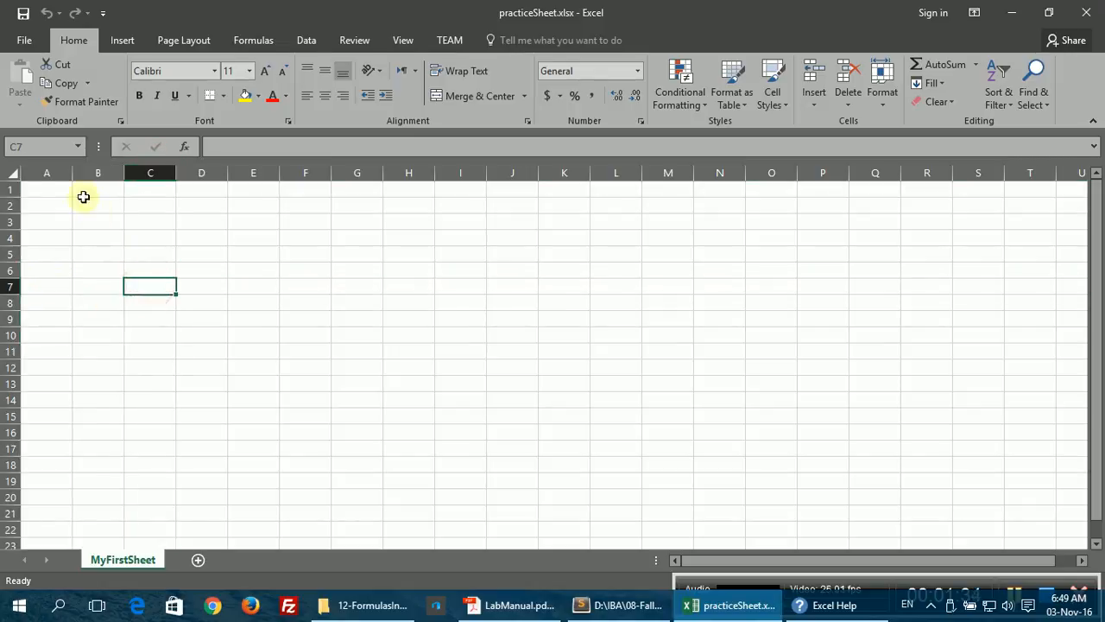
{"action": "left_click", "coordinate": [214, 150]}
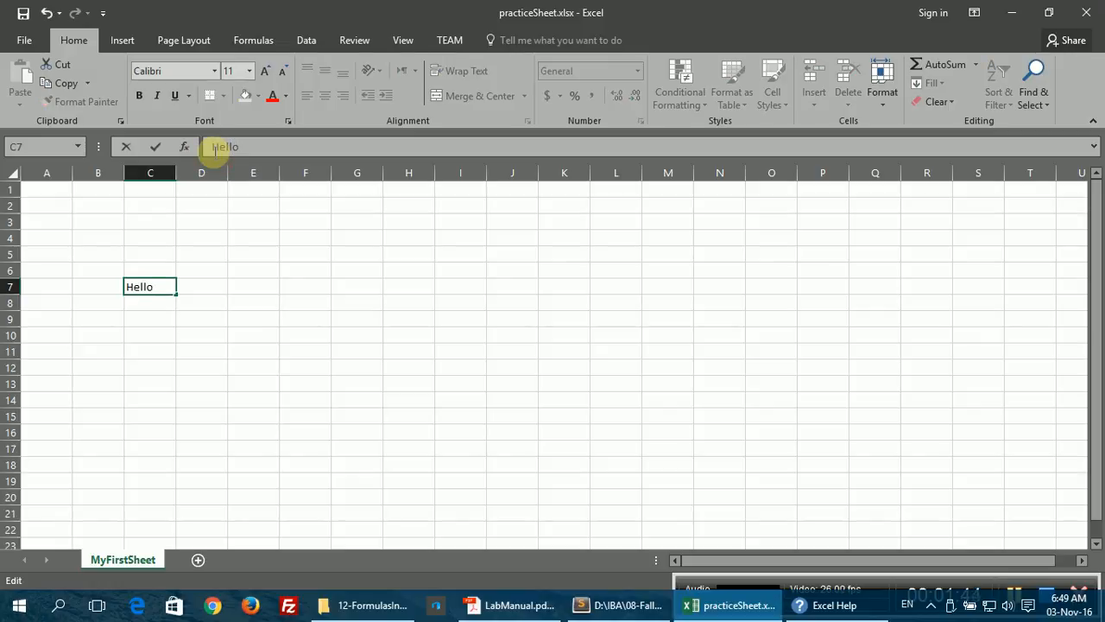
Step: Enter Hello in C7 and World in D7, then cut the C7:D7 pair
{"action": "key", "text": "Return"}
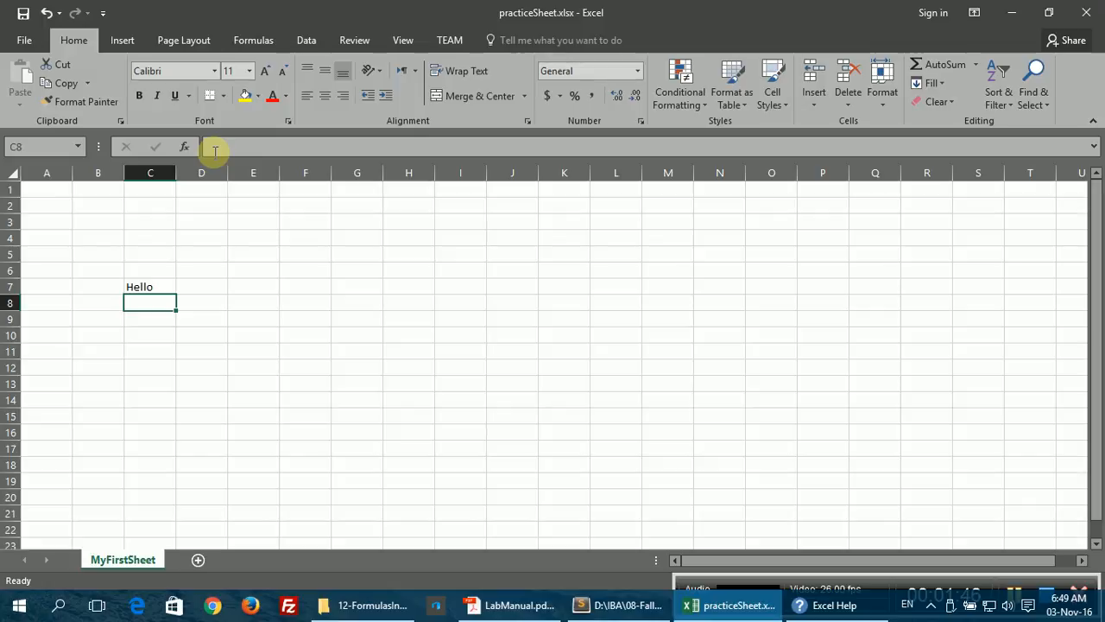
{"action": "left_click", "coordinate": [212, 286]}
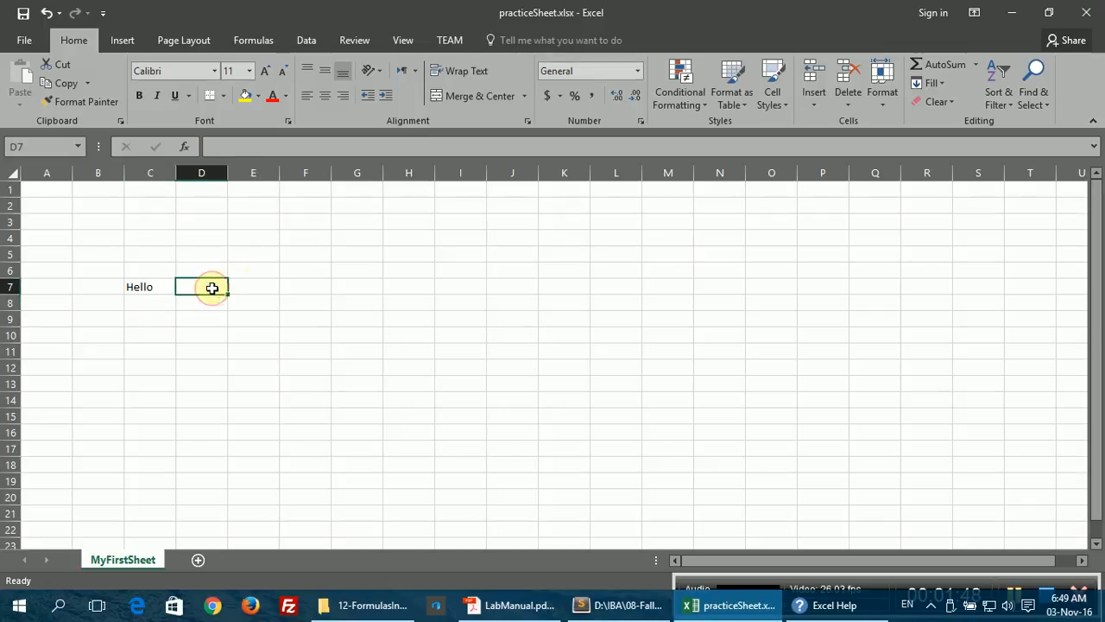
{"action": "type", "text": "Wor"}
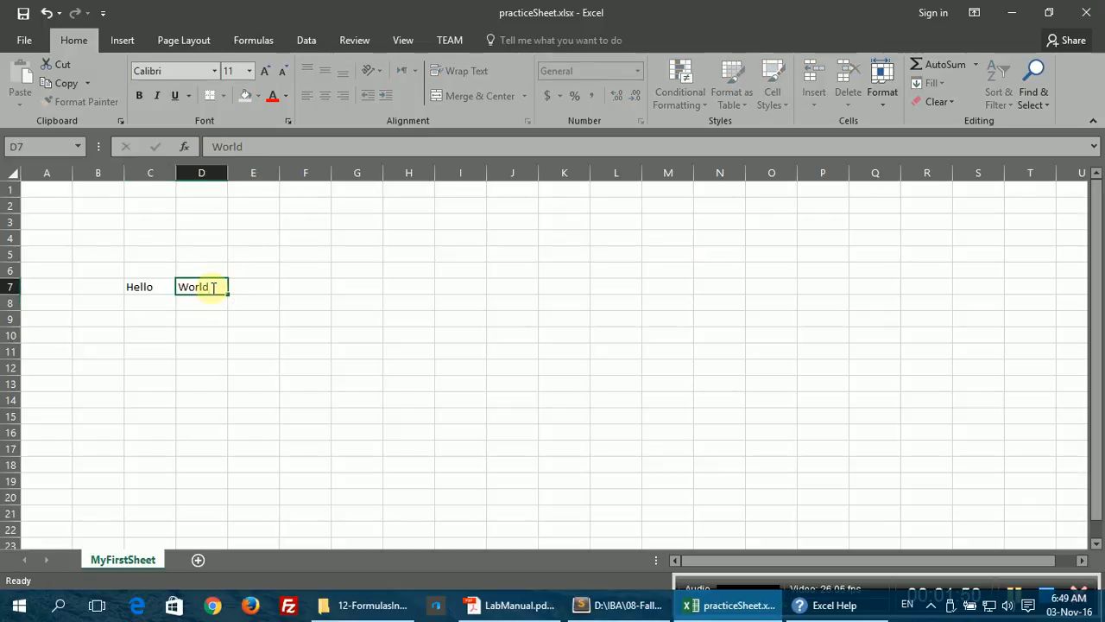
{"action": "type", "text": "ld"}
{"action": "key", "text": "Return"}
{"action": "left_click_drag", "start_coordinate": [148, 285], "coordinate": [189, 288]}
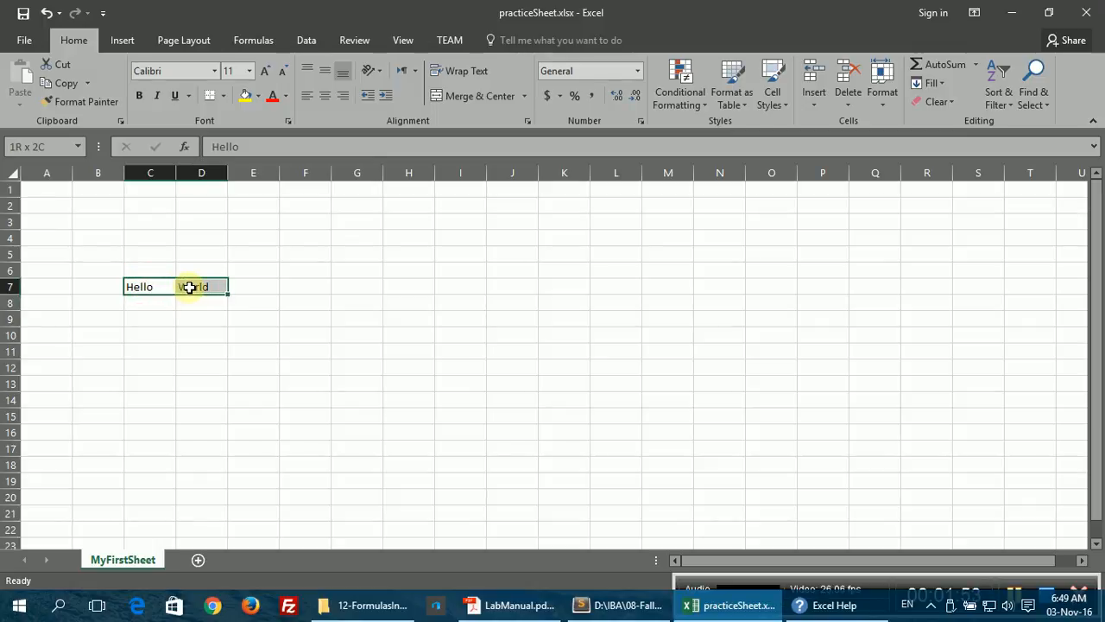
{"action": "left_click", "coordinate": [57, 66]}
Step: Paste Hello and World into E2:F2, centred horizontally and vertically
{"action": "left_click", "coordinate": [260, 208]}
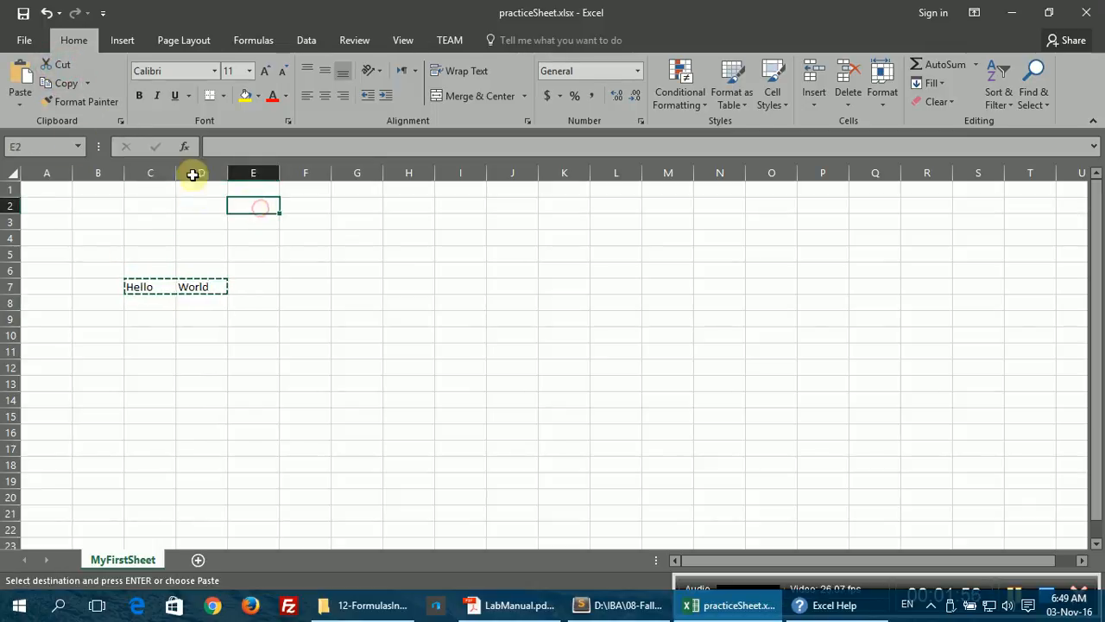
{"action": "left_click", "coordinate": [21, 76]}
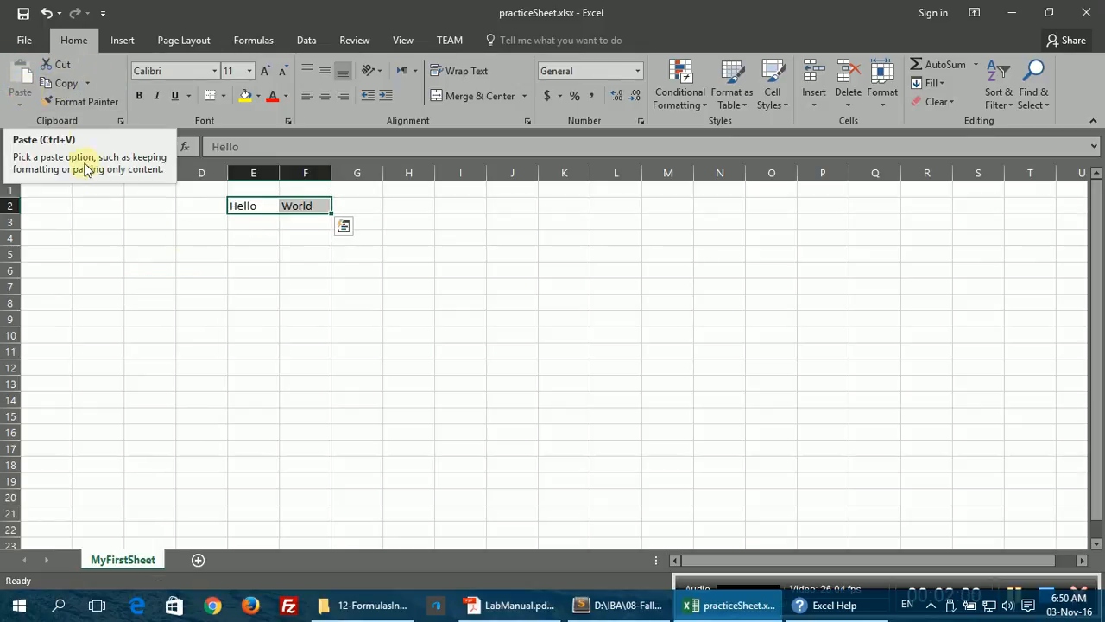
{"action": "left_click", "coordinate": [325, 96]}
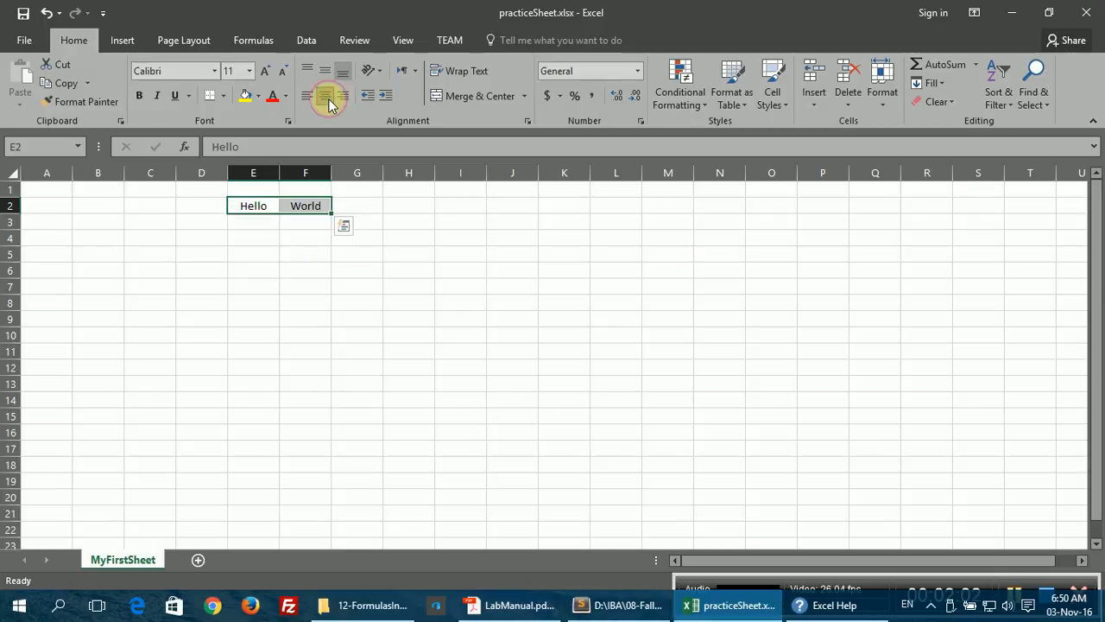
{"action": "left_click", "coordinate": [325, 73]}
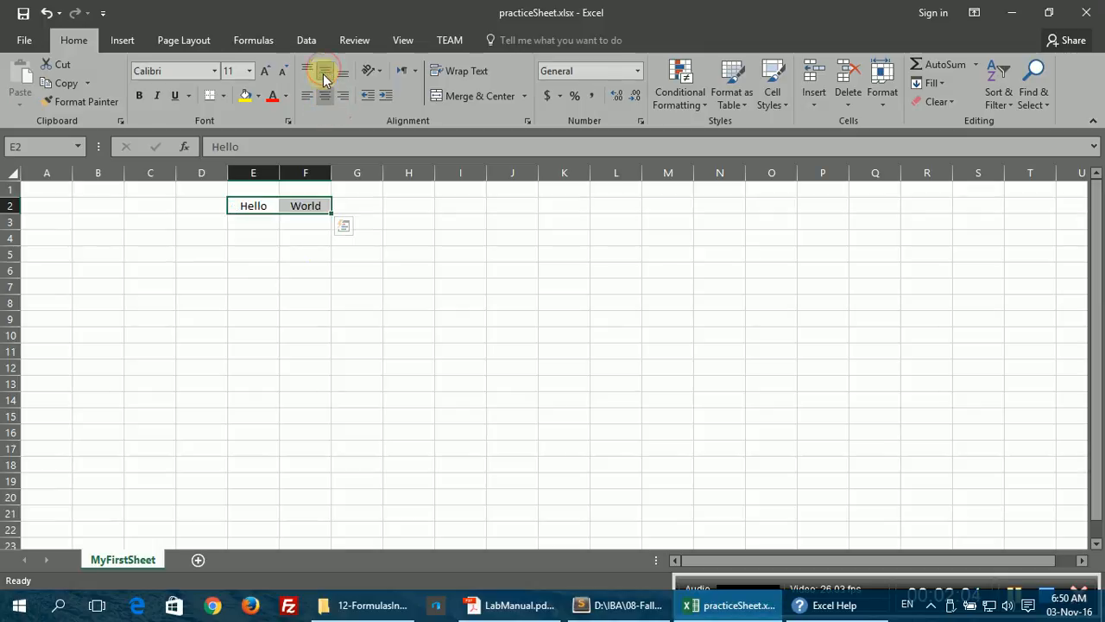
Step: Make row 2 taller, keep the text middle-aligned, and make it bold with a larger font
{"action": "left_click_drag", "start_coordinate": [9, 218], "coordinate": [10, 265]}
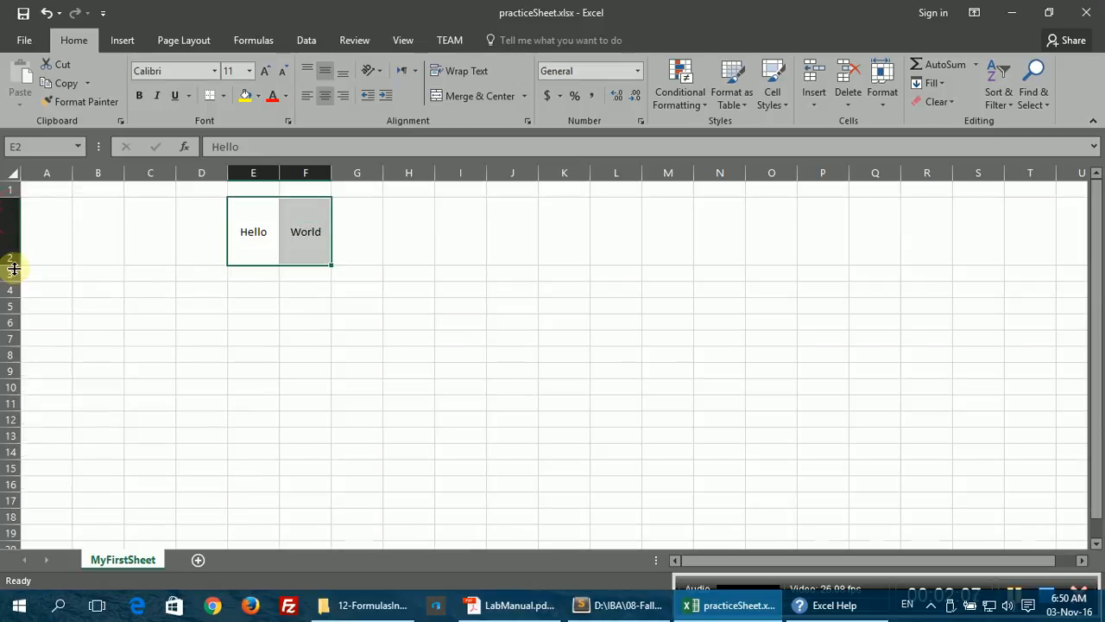
{"action": "left_click", "coordinate": [303, 69]}
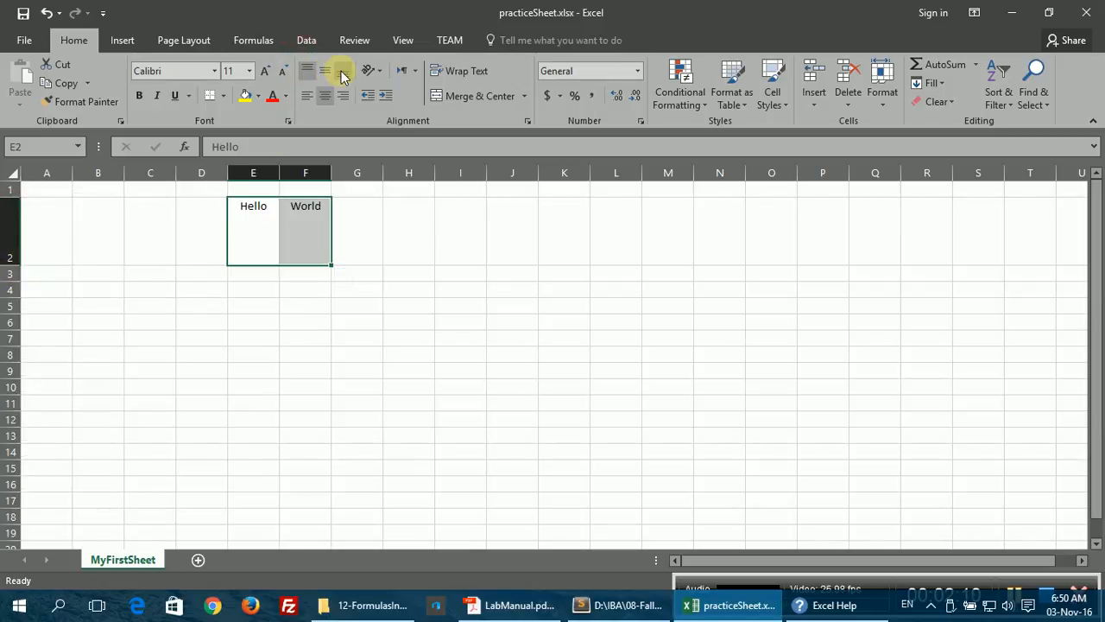
{"action": "left_click", "coordinate": [343, 75]}
{"action": "left_click", "coordinate": [322, 74]}
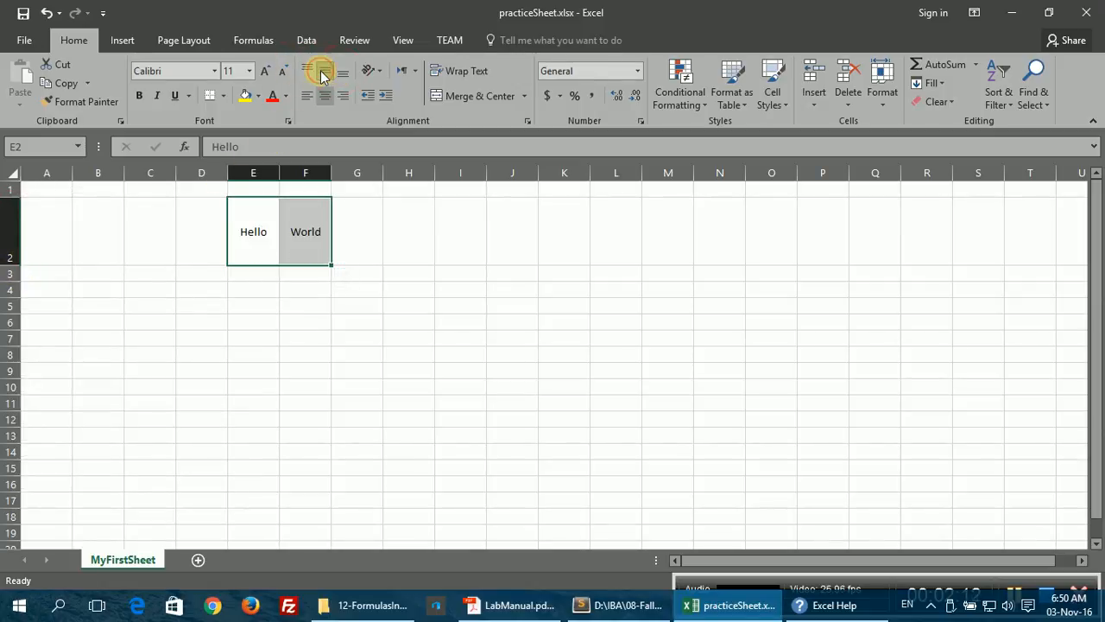
{"action": "left_click", "coordinate": [138, 97]}
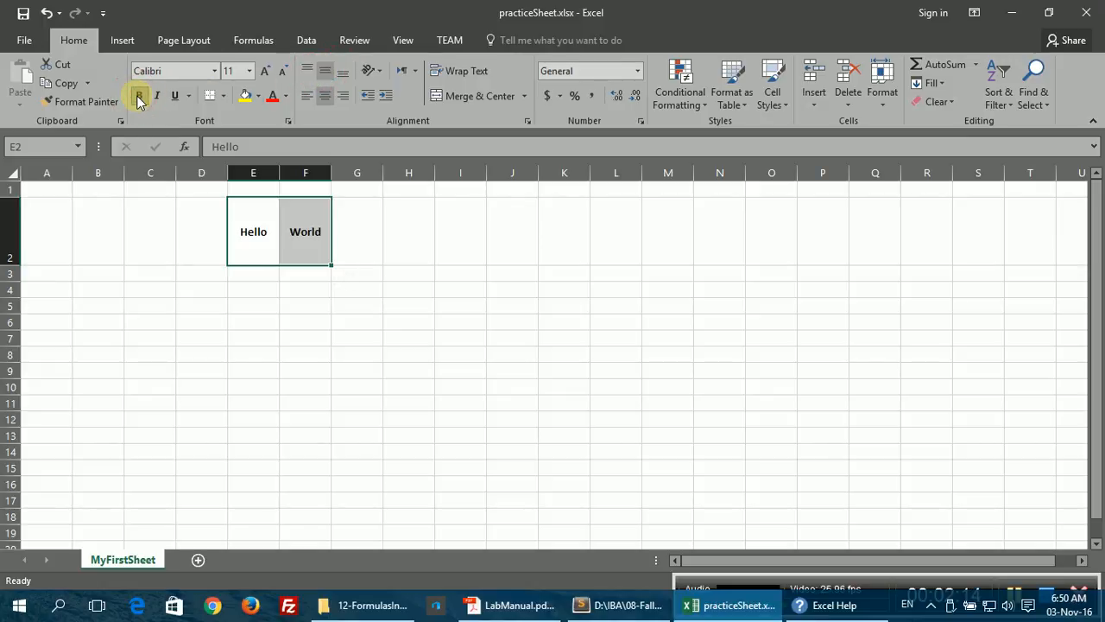
{"action": "left_click", "coordinate": [265, 72]}
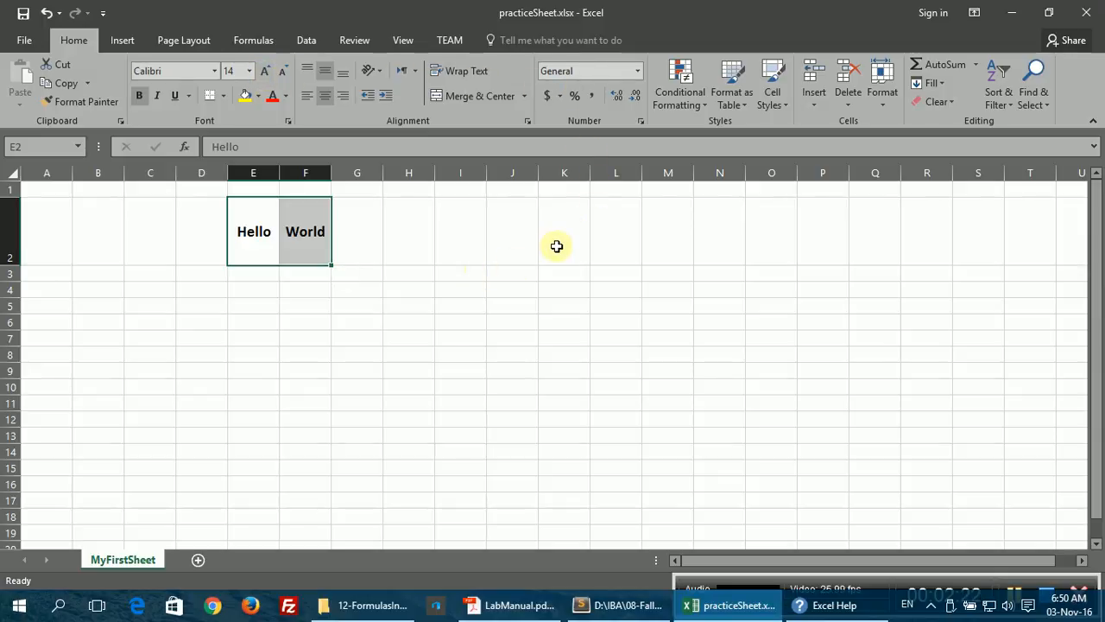
Step: Set row 2's height to 25 through the Format menu
{"action": "left_click", "coordinate": [883, 82]}
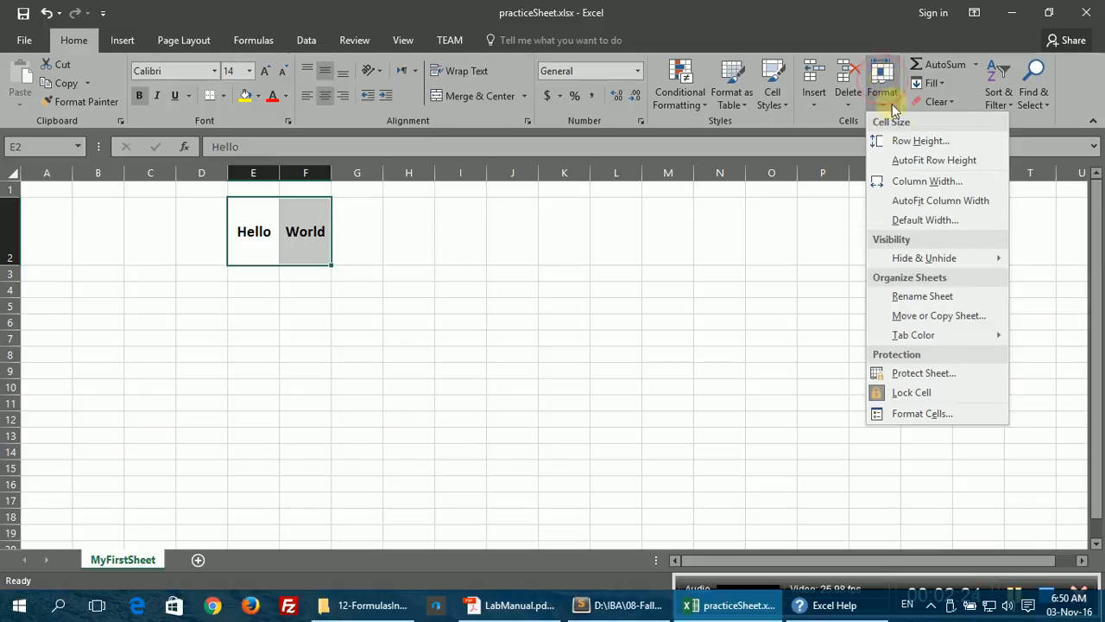
{"action": "left_click", "coordinate": [902, 138]}
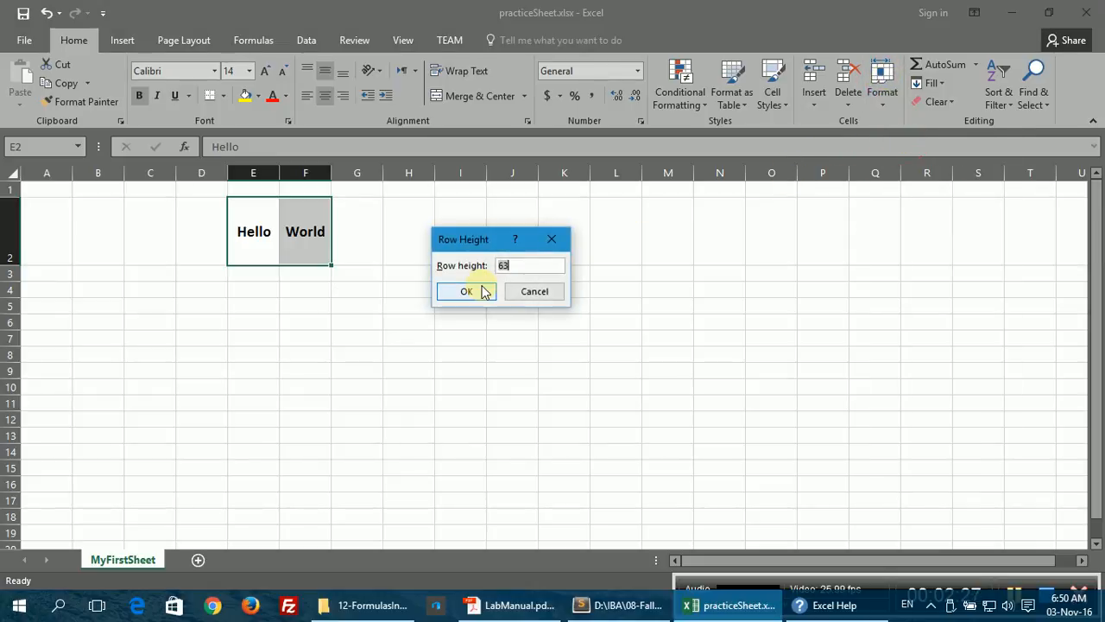
{"action": "type", "text": "25"}
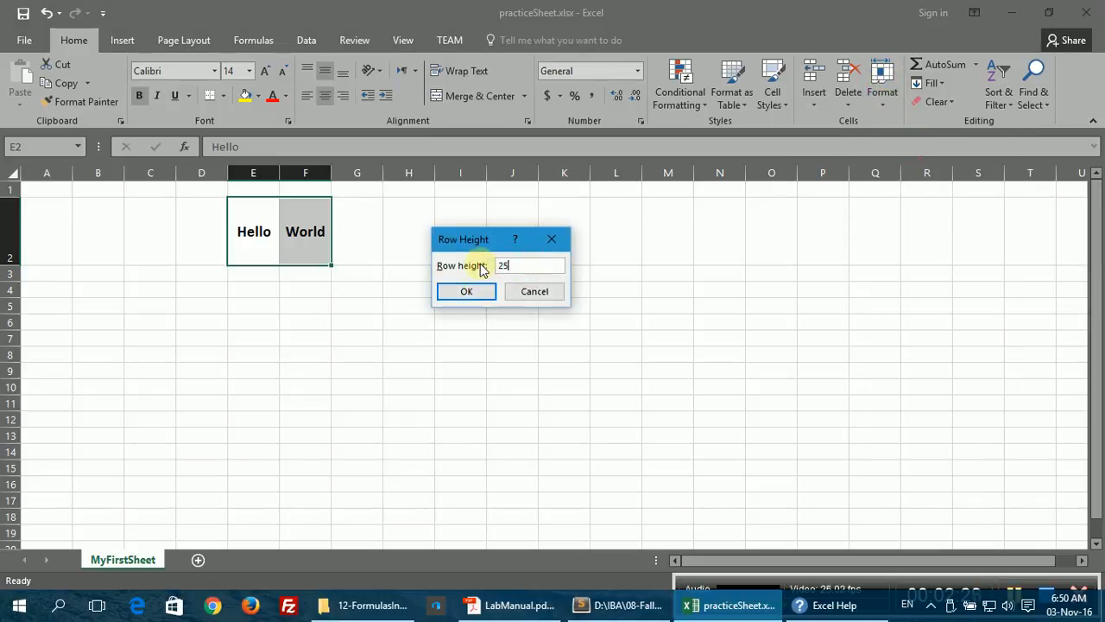
{"action": "left_click", "coordinate": [486, 291]}
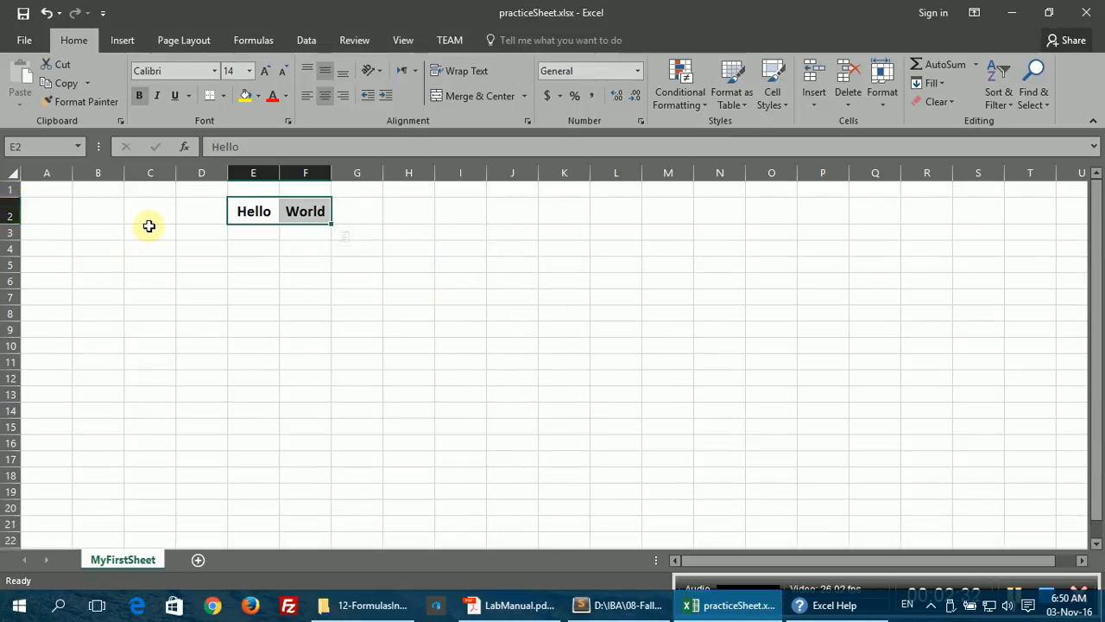
Step: Cancel the cell edit, undo all Hello and World changes, and return to A1
{"action": "key", "text": "BackSpace"}
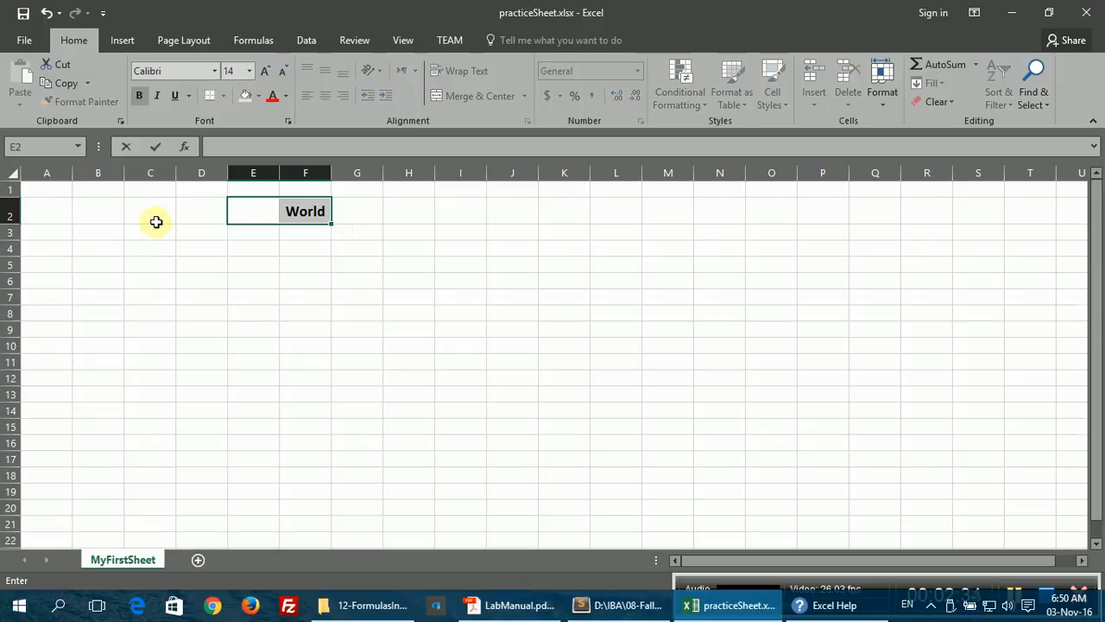
{"action": "key", "text": "Escape"}
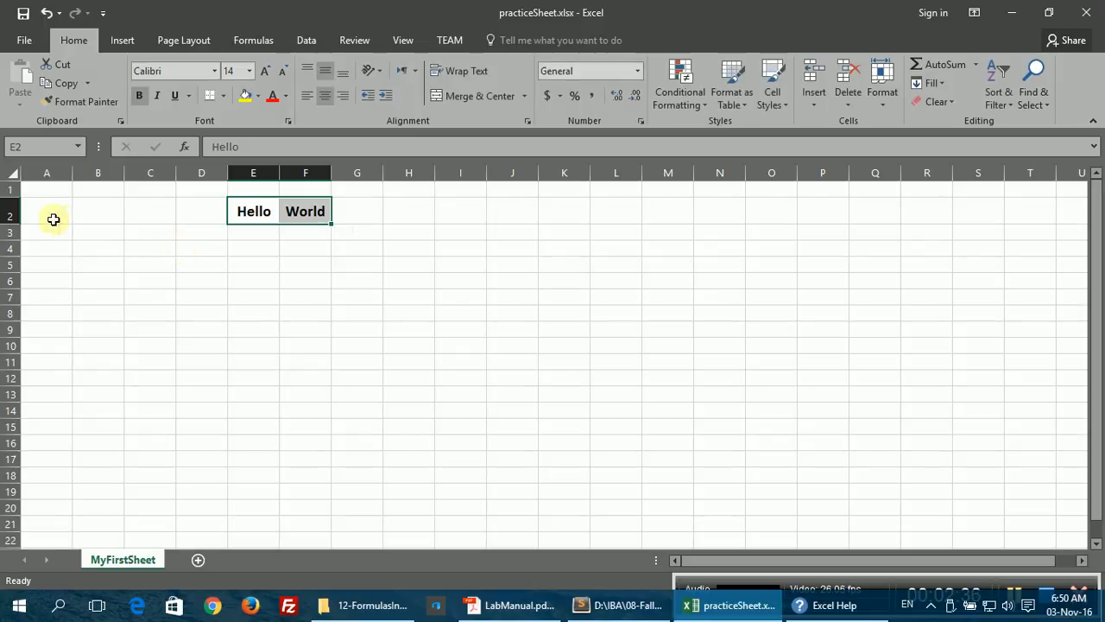
{"action": "left_click", "coordinate": [51, 218]}
{"action": "key", "text": "ctrl+z"}
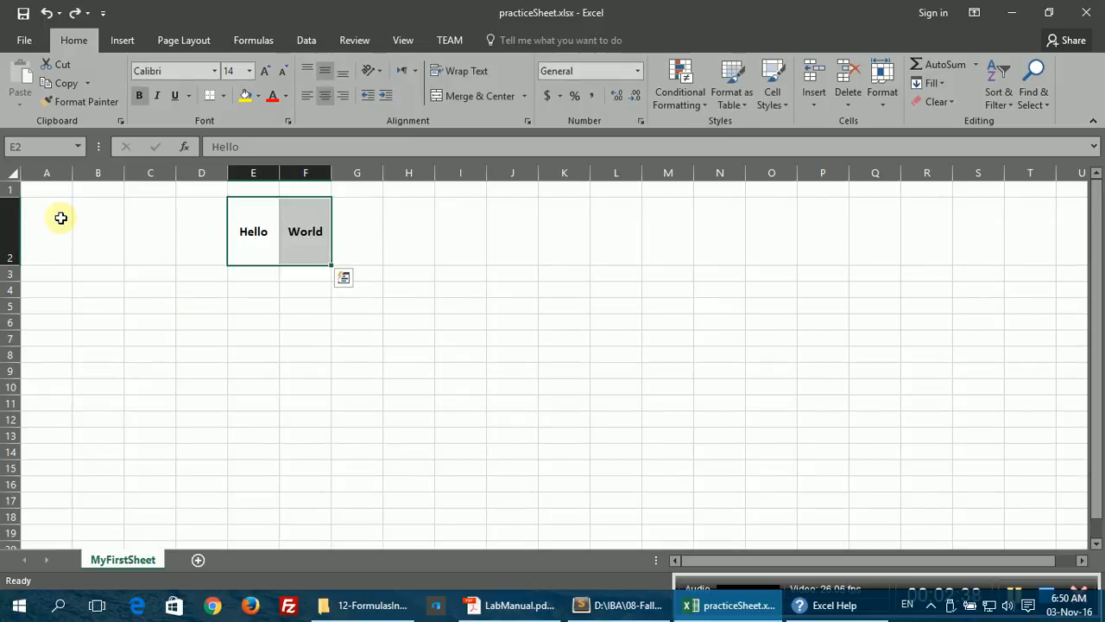
{"action": "key", "text": "ctrl+z"}
{"action": "key", "text": "ctrl+z"}
{"action": "key", "text": "ctrl+z"}
{"action": "key", "text": "ctrl+z"}
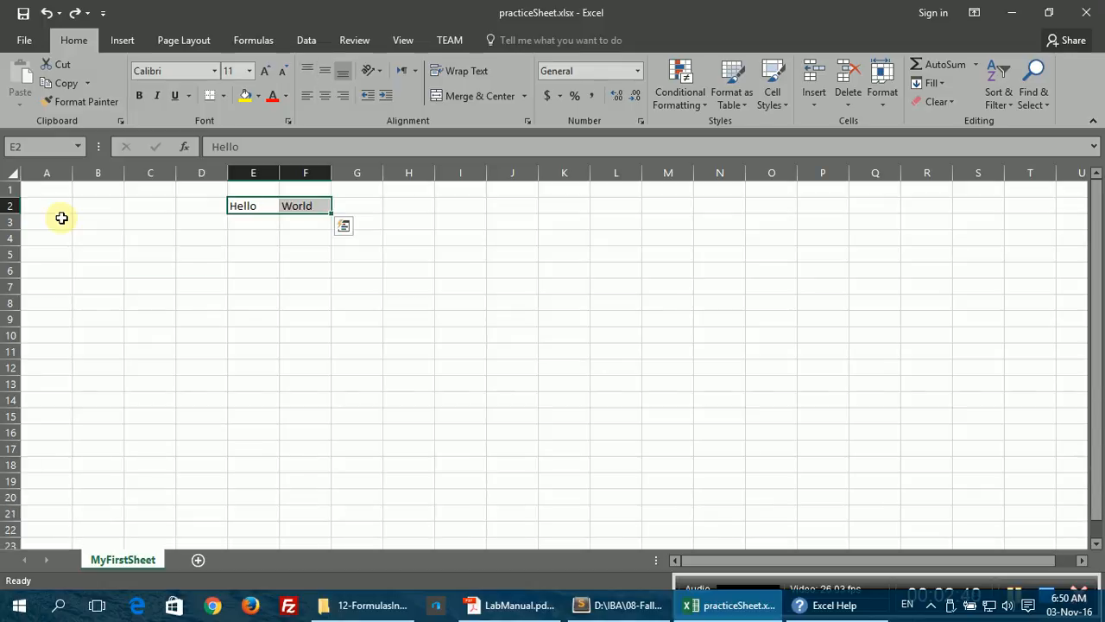
{"action": "key", "text": "ctrl+z"}
{"action": "key", "text": "ctrl+z"}
{"action": "key", "text": "ctrl+z"}
{"action": "key", "text": "ctrl+z"}
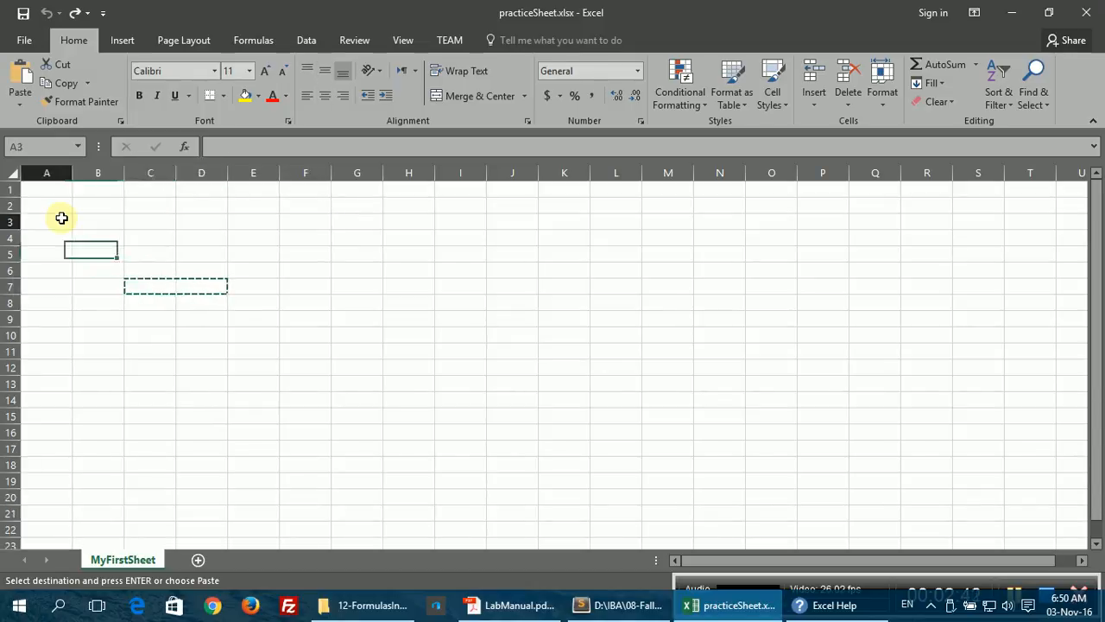
{"action": "key", "text": "Escape"}
{"action": "left_click", "coordinate": [60, 193]}
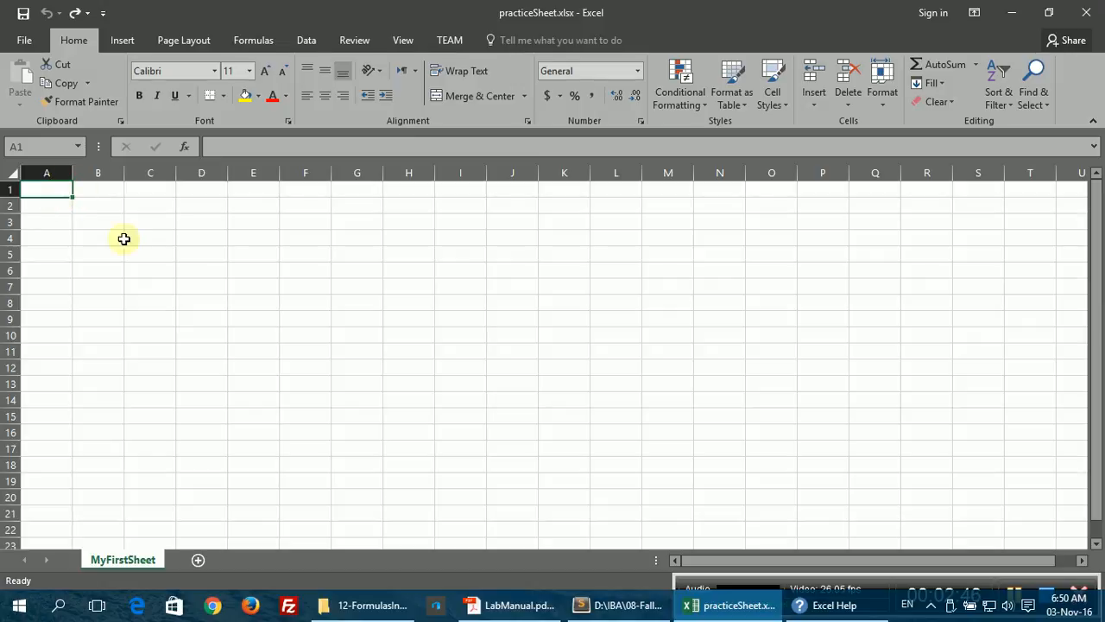
{"action": "left_click", "coordinate": [619, 605]}
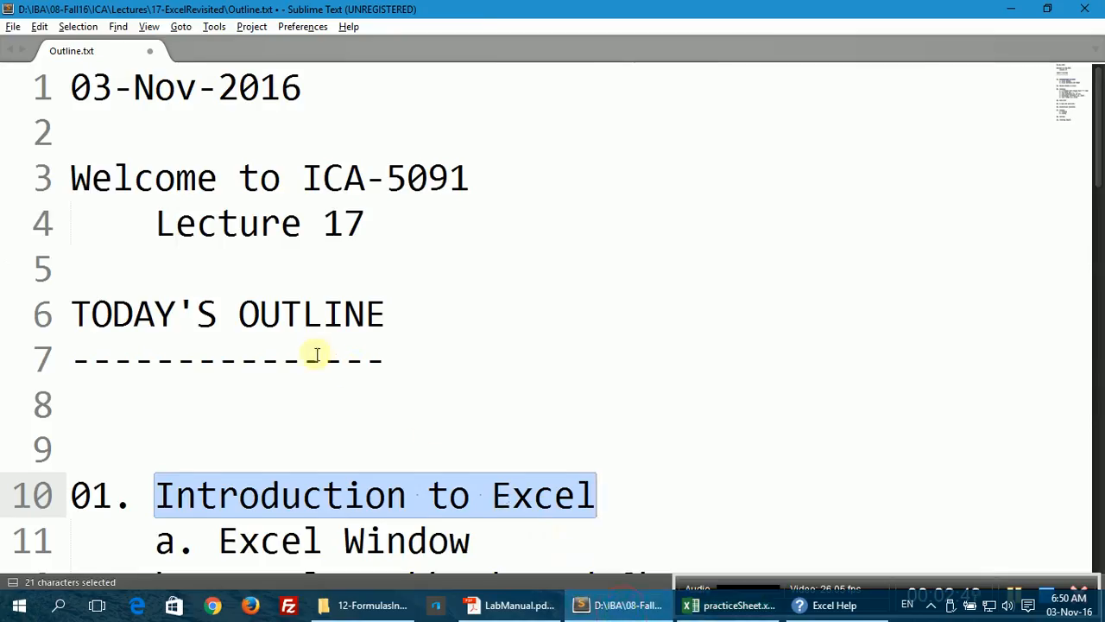
{"action": "scroll", "coordinate": [316, 380], "scroll_direction": "down", "scroll_amount": 1}
{"action": "left_click_drag", "start_coordinate": [217, 449], "coordinate": [730, 447]}
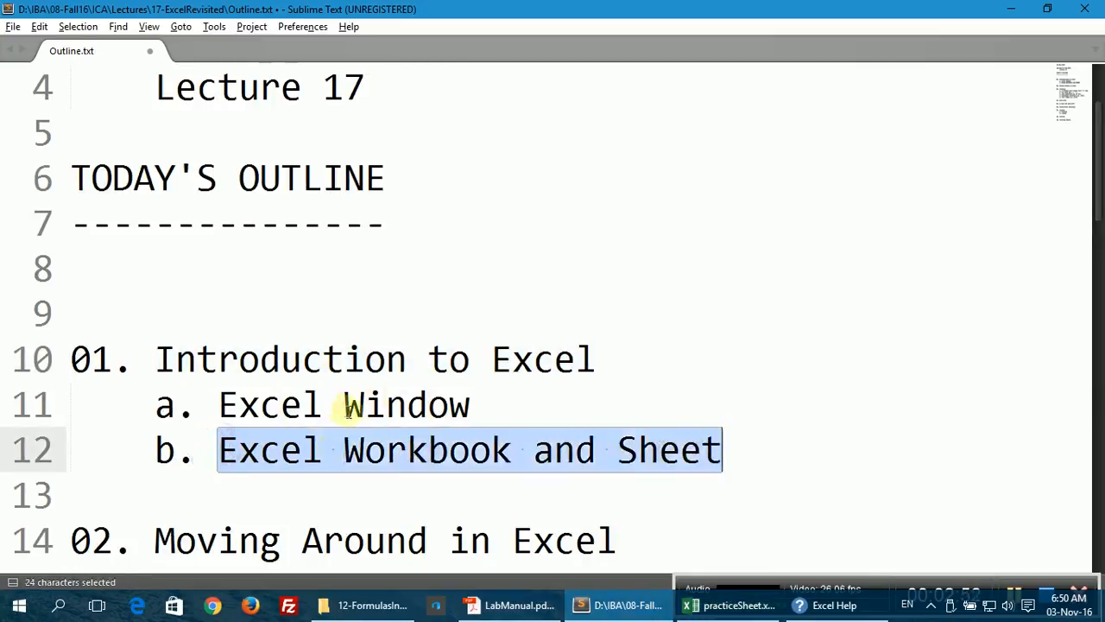
{"action": "scroll", "coordinate": [338, 423], "scroll_direction": "down", "scroll_amount": 2}
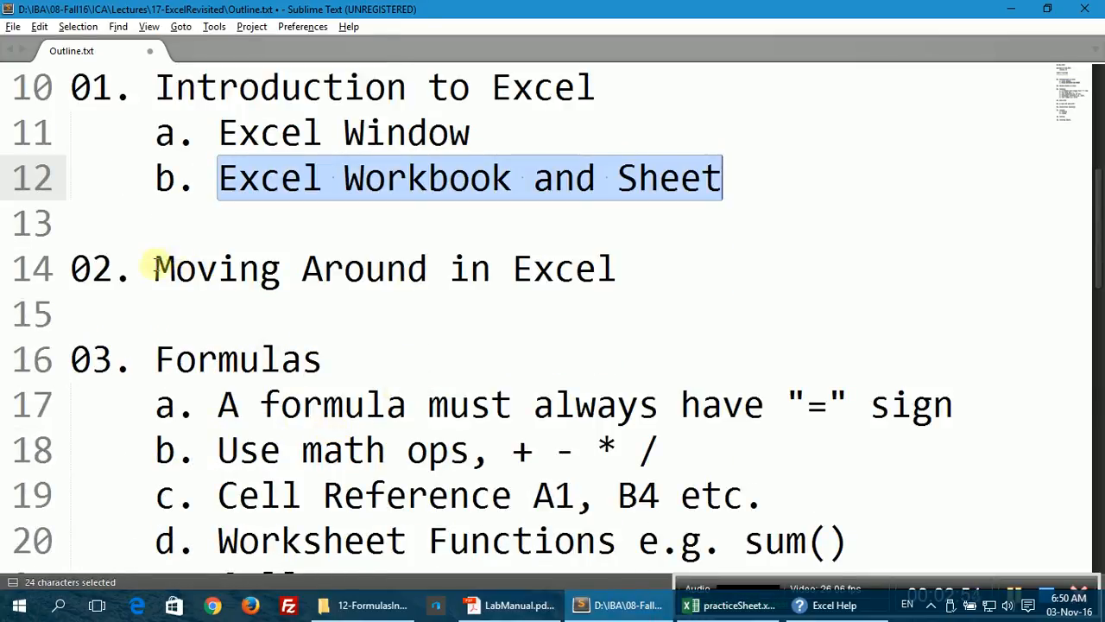
{"action": "left_click_drag", "start_coordinate": [153, 268], "coordinate": [614, 268]}
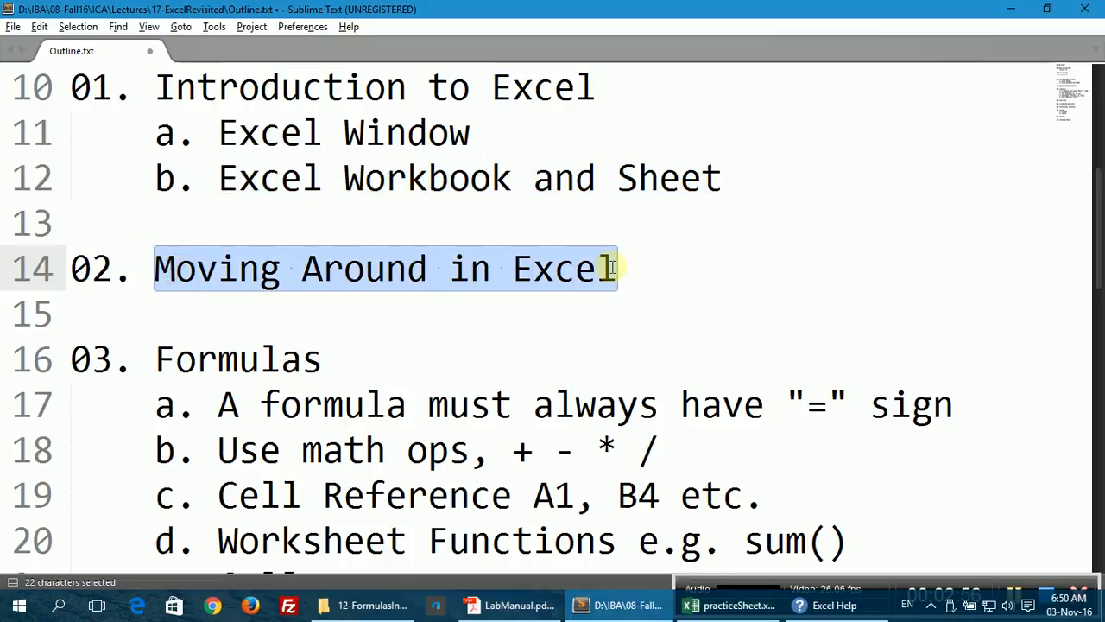
{"action": "left_click", "coordinate": [696, 605]}
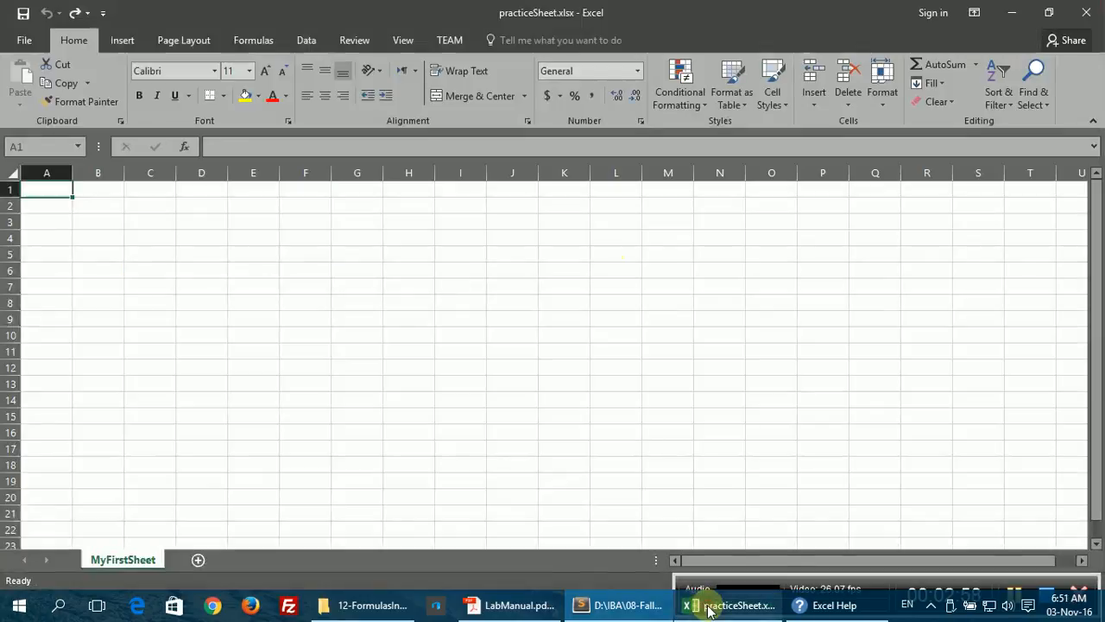
Step: Enter the S.No heading in A1 with numbers 1 to 7 below it
{"action": "type", "text": "S"}
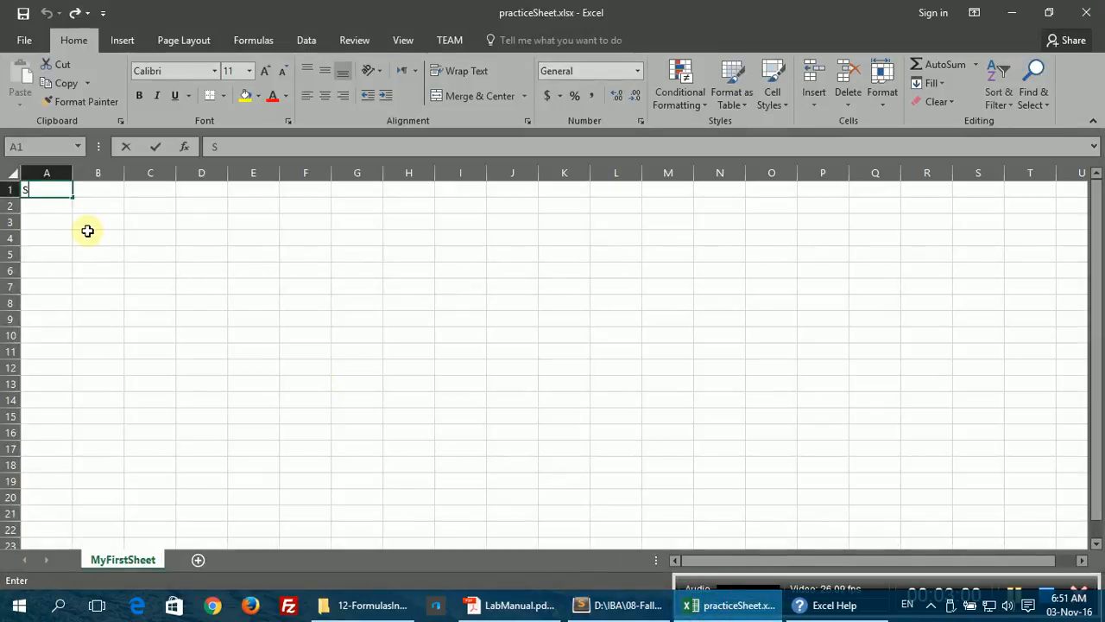
{"action": "type", "text": ".No"}
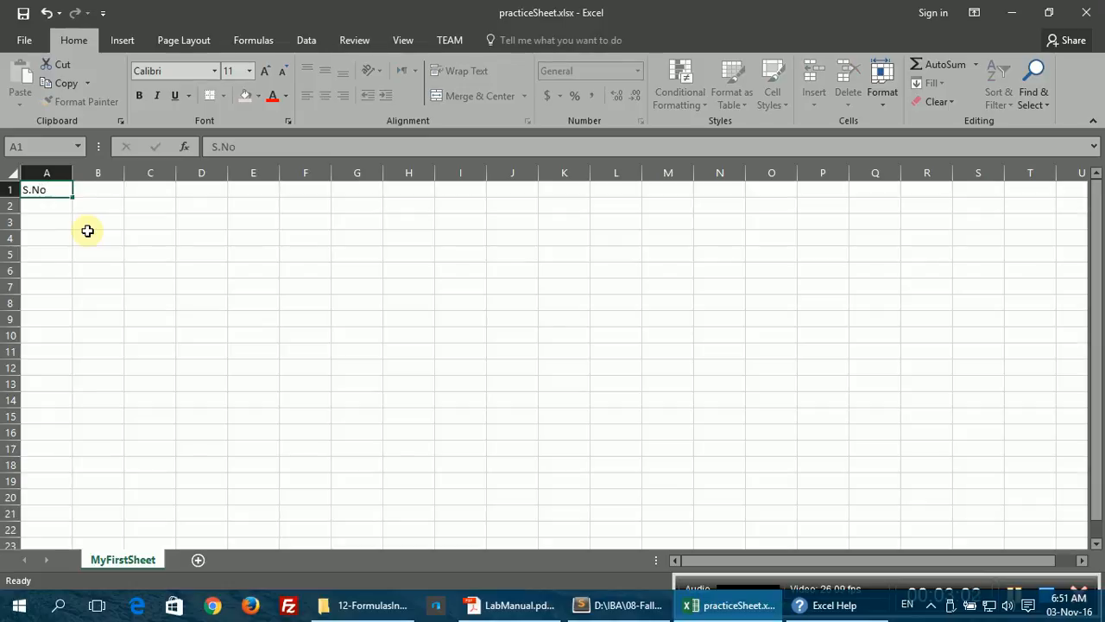
{"action": "key", "text": "Return"}
{"action": "type", "text": "1"}
{"action": "key", "text": "Return"}
{"action": "type", "text": "2"}
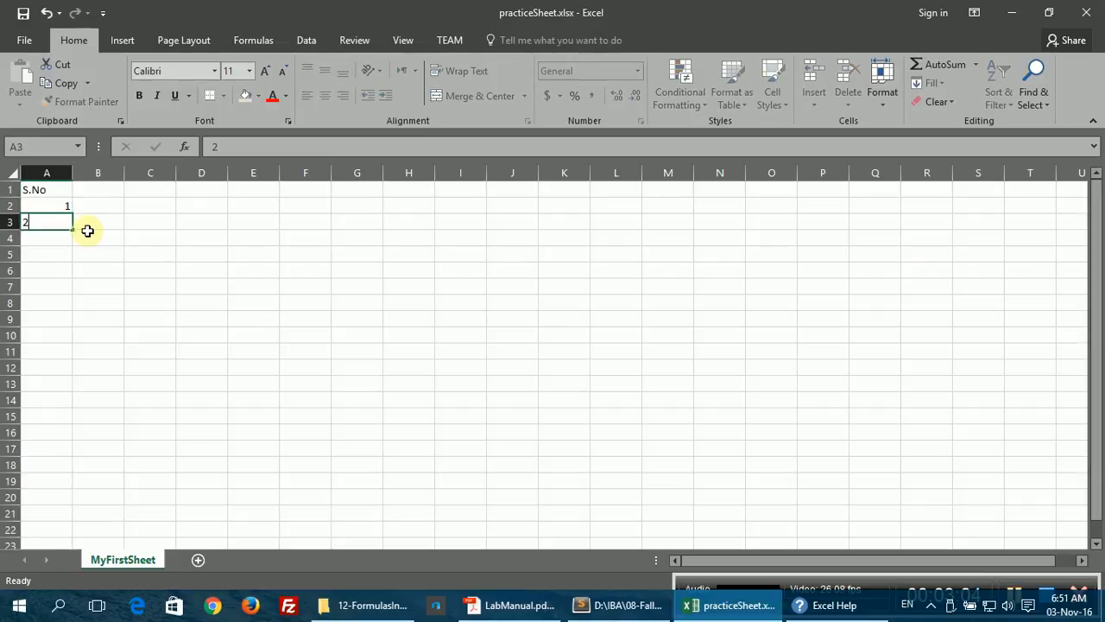
{"action": "key", "text": "Return"}
{"action": "type", "text": "3"}
{"action": "key", "text": "Return"}
{"action": "type", "text": "4"}
{"action": "key", "text": "Return"}
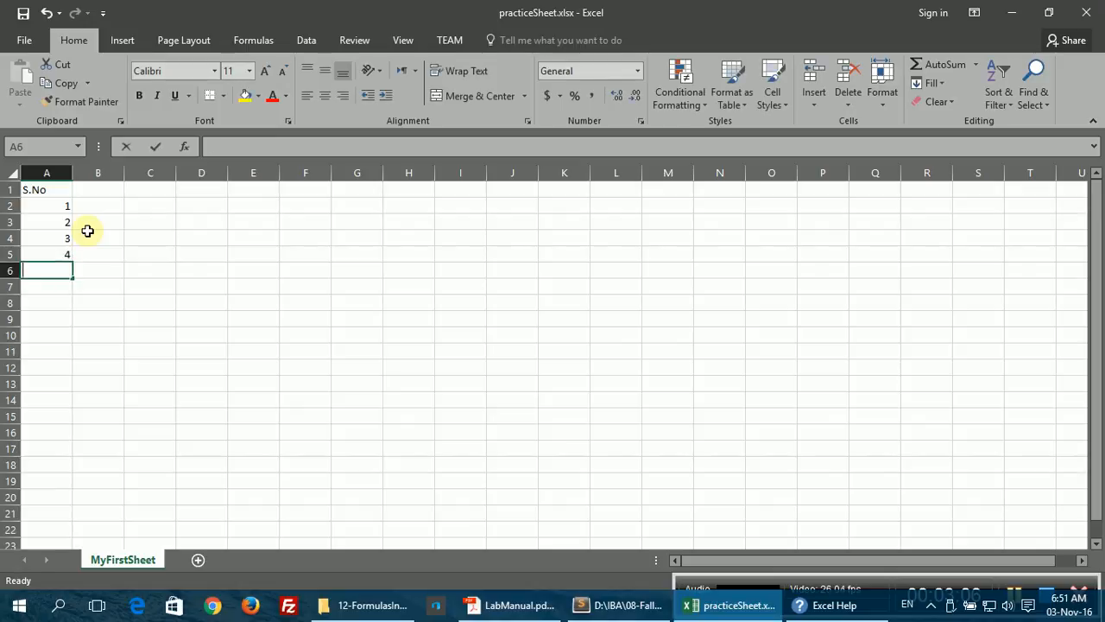
{"action": "type", "text": "5"}
{"action": "key", "text": "Return"}
{"action": "type", "text": "6"}
{"action": "key", "text": "Return"}
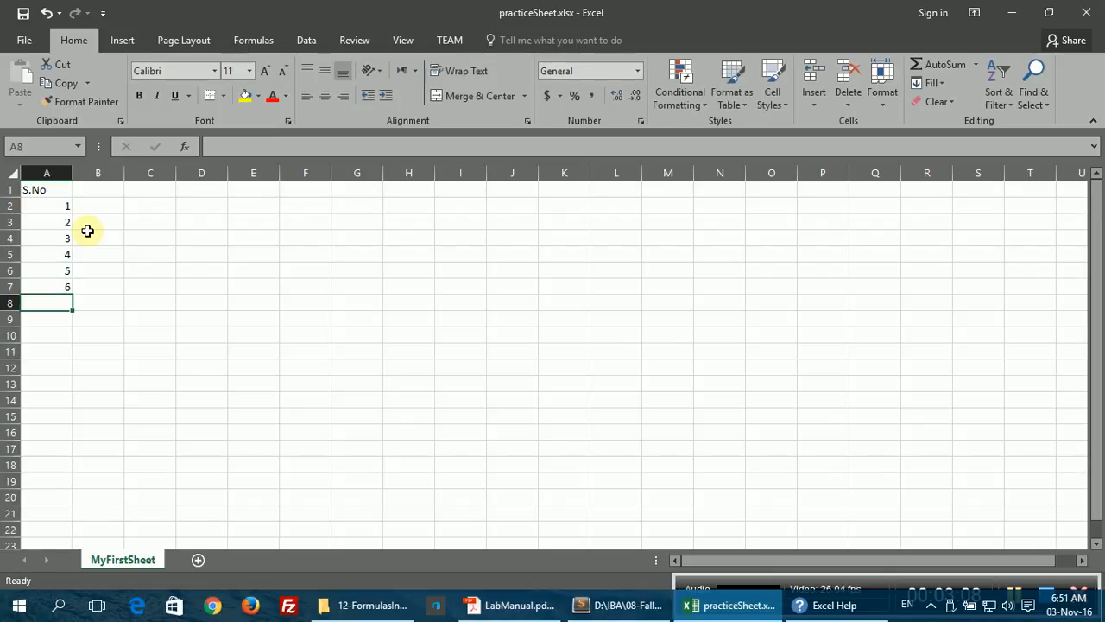
{"action": "type", "text": "7"}
{"action": "key", "text": "Return"}
Step: Add the Item No heading in B1 with codes 12c3, 12f4, 43f2, 123f, 563g, 23fc, 456h
{"action": "key", "text": "Up"}
{"action": "key", "text": "Up"}
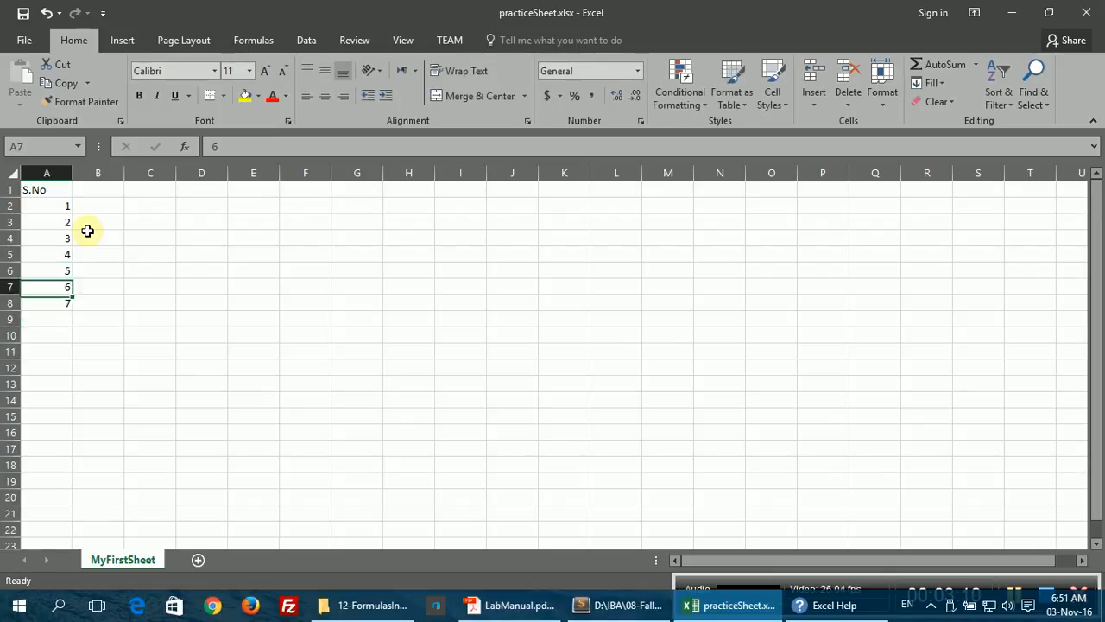
{"action": "key", "text": "Up"}
{"action": "key", "text": "Up"}
{"action": "key", "text": "Up"}
{"action": "key", "text": "Up"}
{"action": "key", "text": "Up"}
{"action": "key", "text": "Up"}
{"action": "key", "text": "Right"}
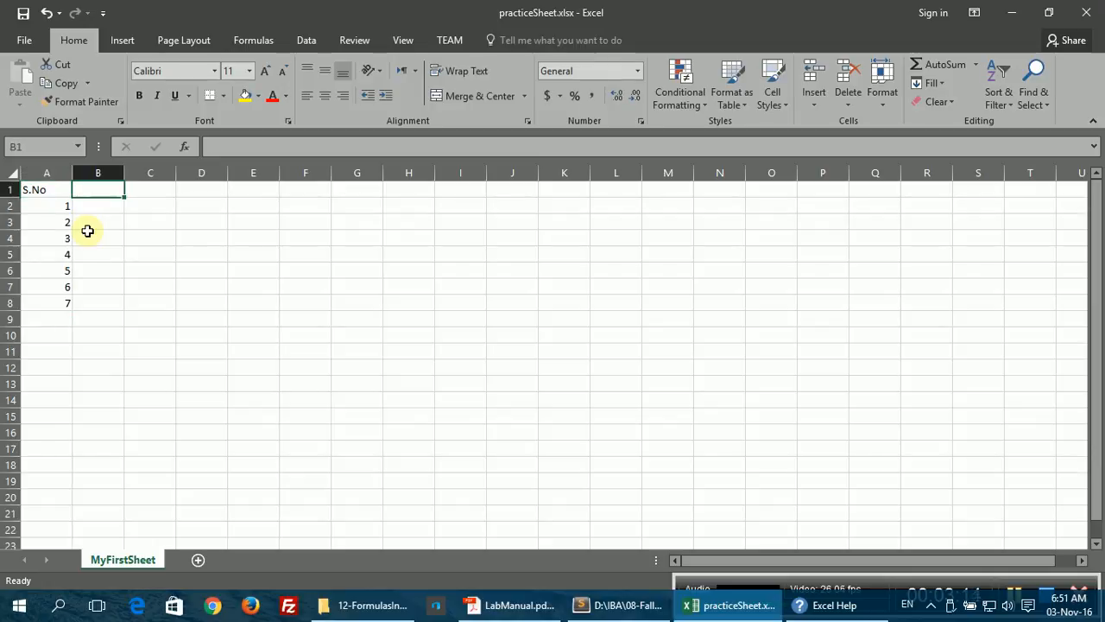
{"action": "type", "text": "Item No"}
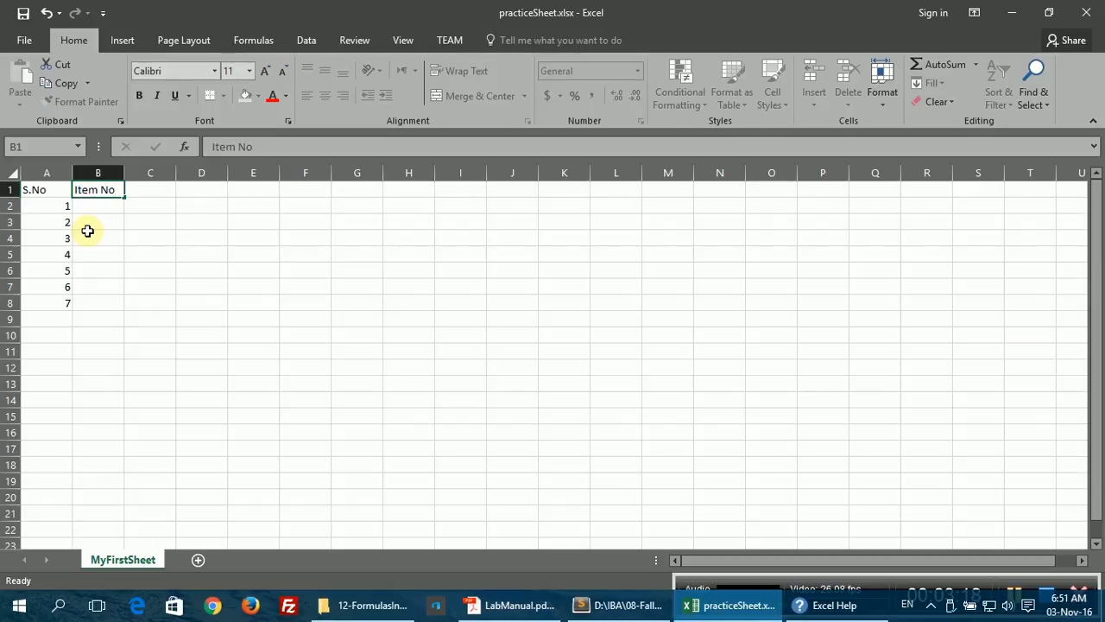
{"action": "key", "text": "Return"}
{"action": "type", "text": "12"}
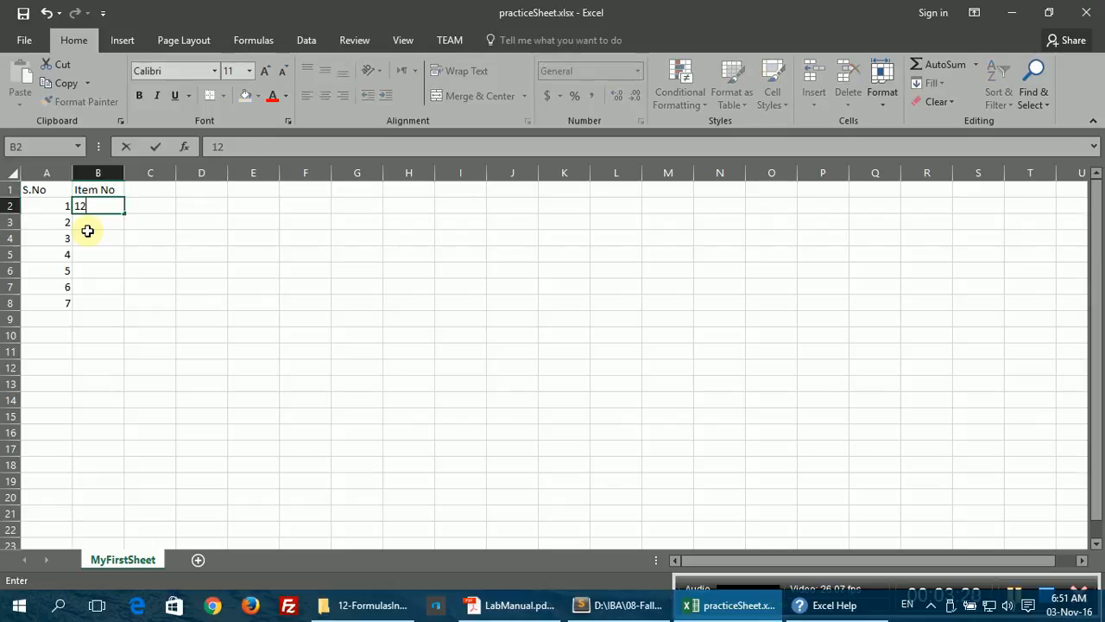
{"action": "type", "text": "c3"}
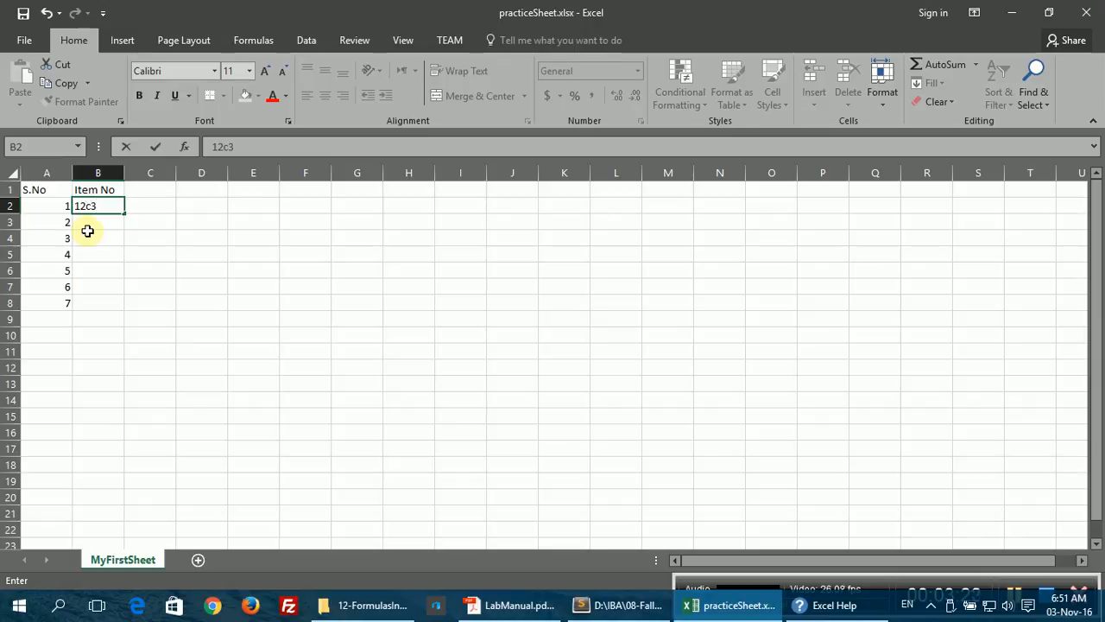
{"action": "key", "text": "Return"}
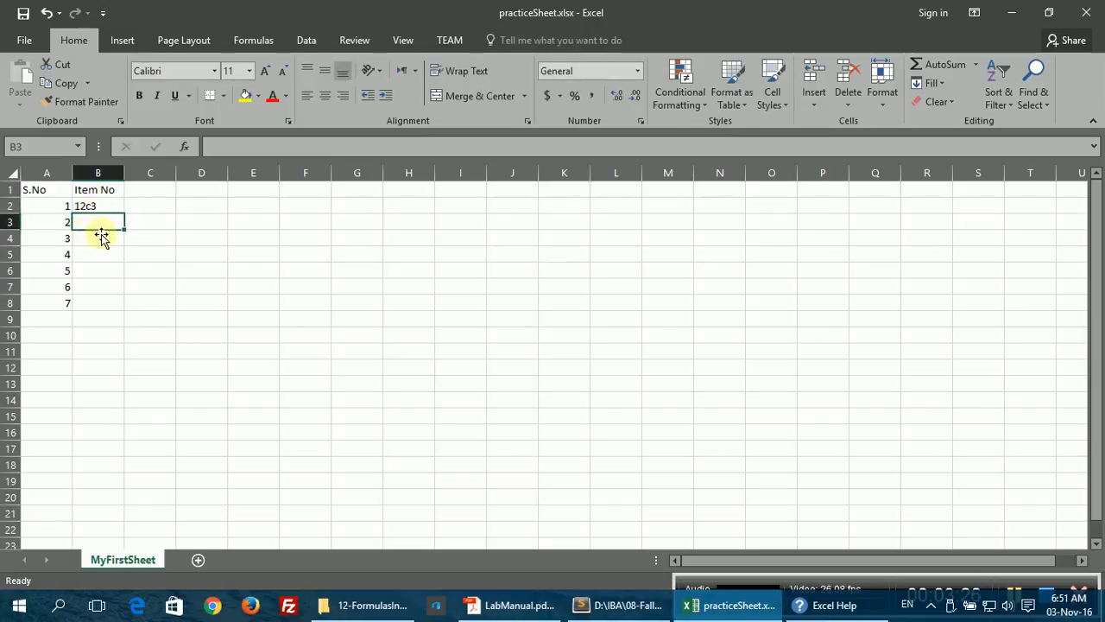
{"action": "type", "text": "12f4"}
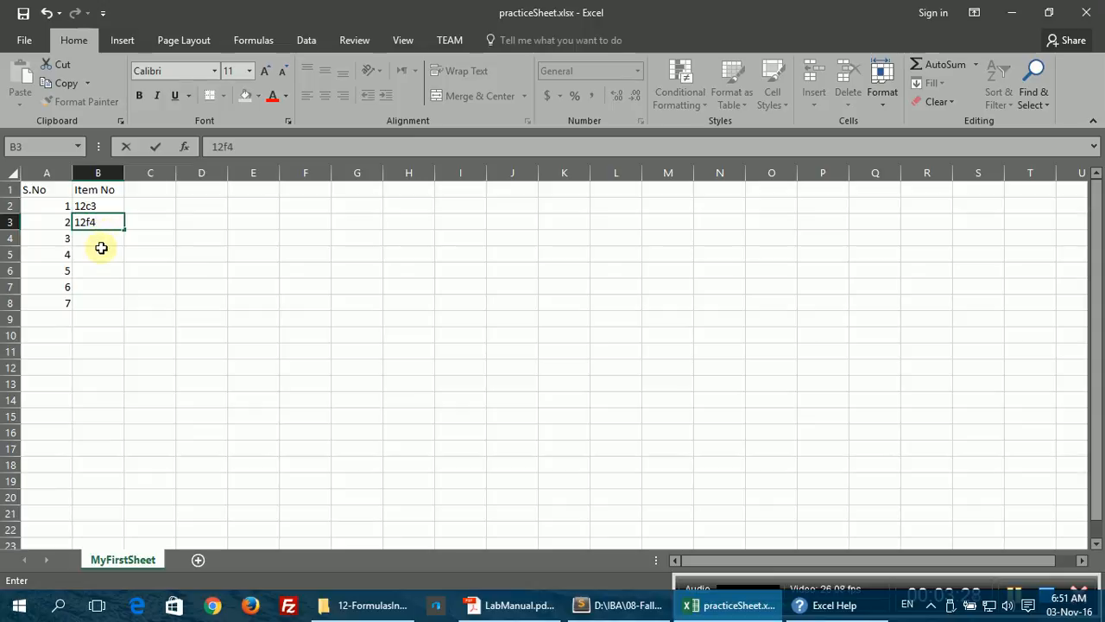
{"action": "key", "text": "Return"}
{"action": "type", "text": "43f2"}
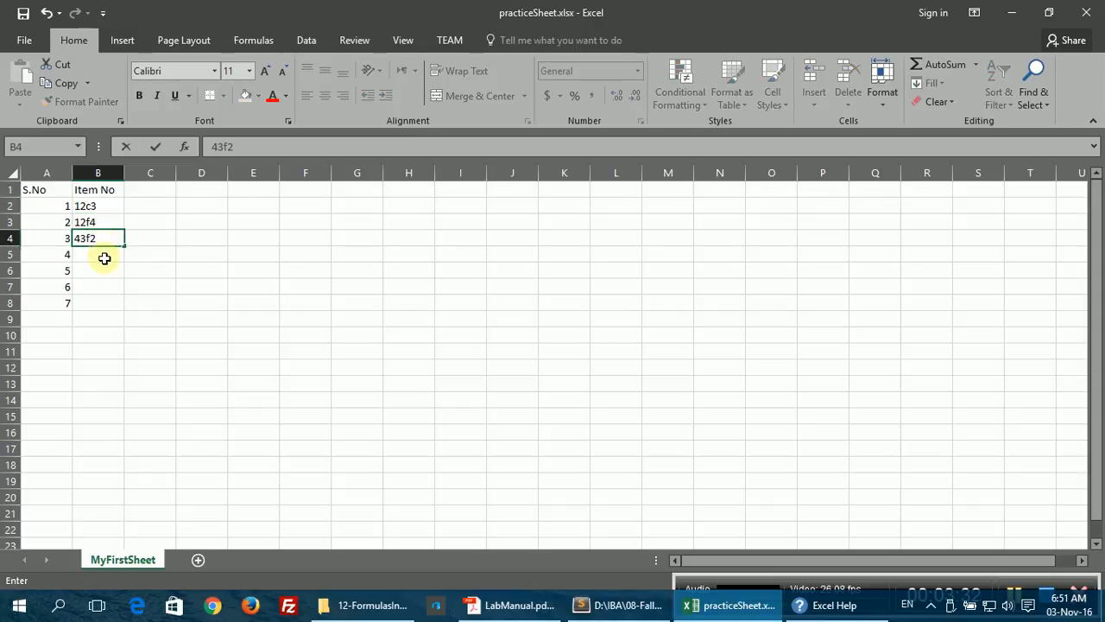
{"action": "key", "text": "Return"}
{"action": "type", "text": "123f"}
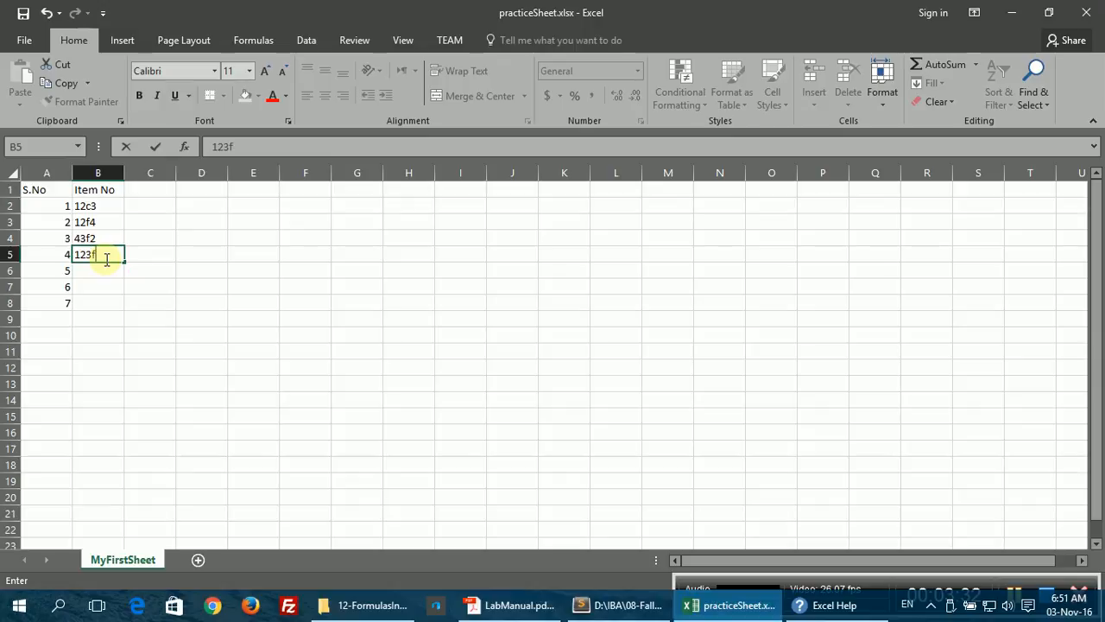
{"action": "key", "text": "Return"}
{"action": "type", "text": "563"}
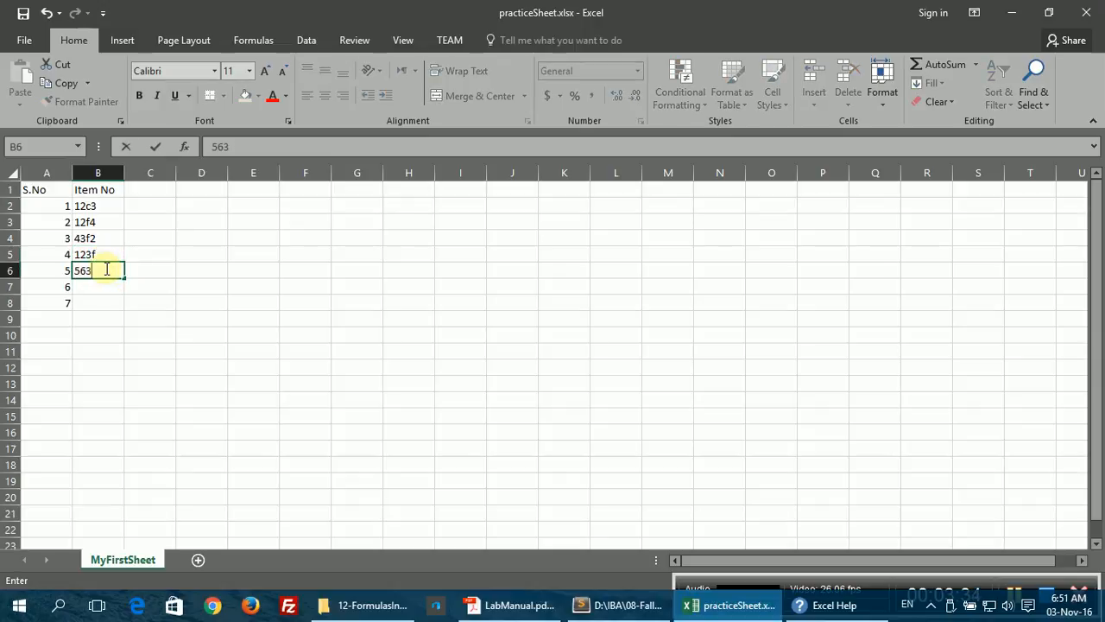
{"action": "type", "text": "g"}
{"action": "key", "text": "Return"}
{"action": "key", "text": "Return"}
{"action": "left_click", "coordinate": [107, 288]}
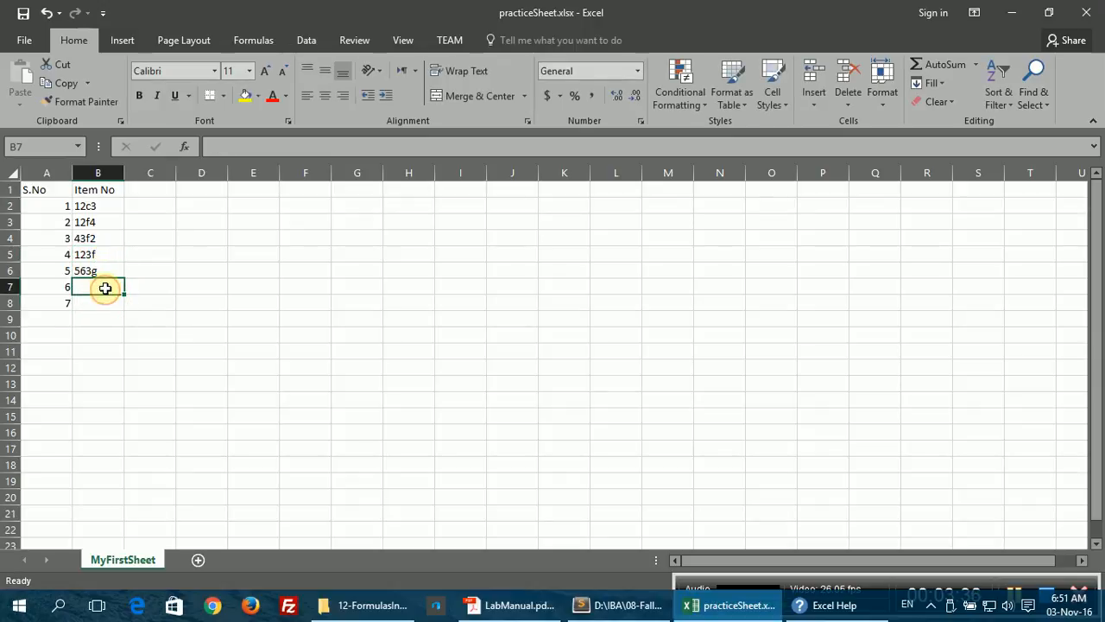
{"action": "type", "text": "23fc"}
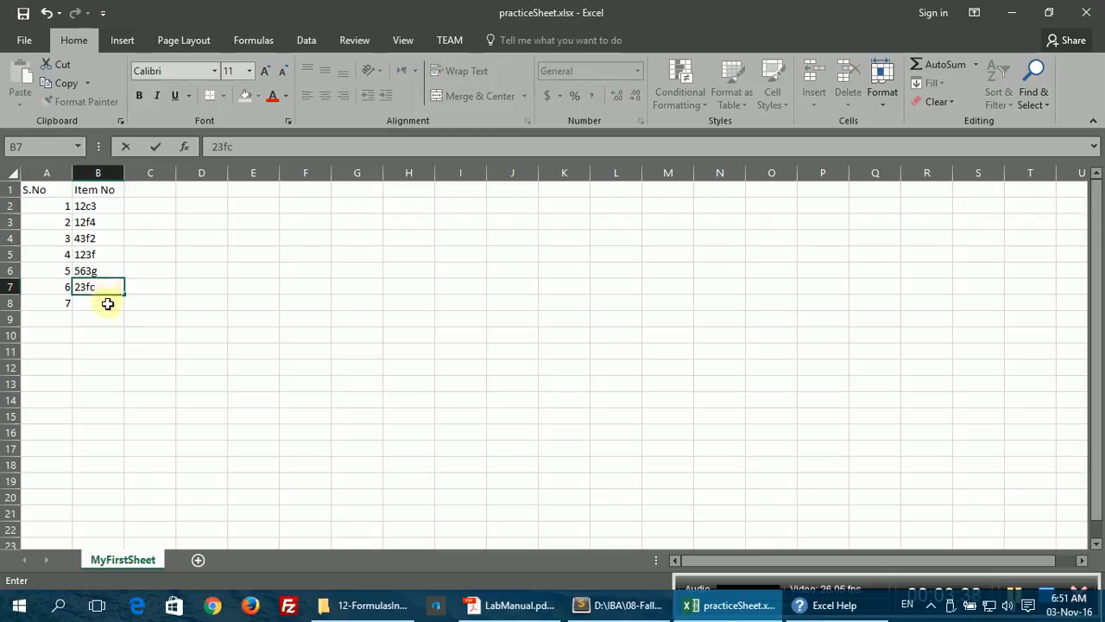
{"action": "left_click", "coordinate": [104, 302]}
{"action": "type", "text": "456h"}
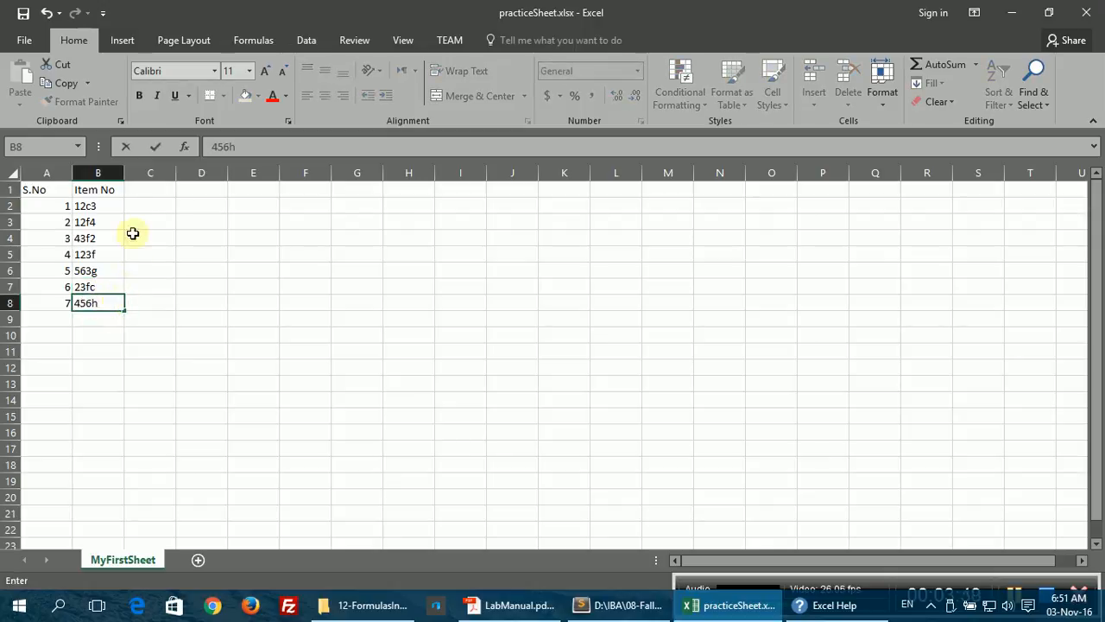
{"action": "left_click", "coordinate": [141, 190]}
Step: Enter the Price heading in C1 with 2.4, 3.5, 6, 4.4, 5.6, 7 and 2.3 below
{"action": "type", "text": "P"}
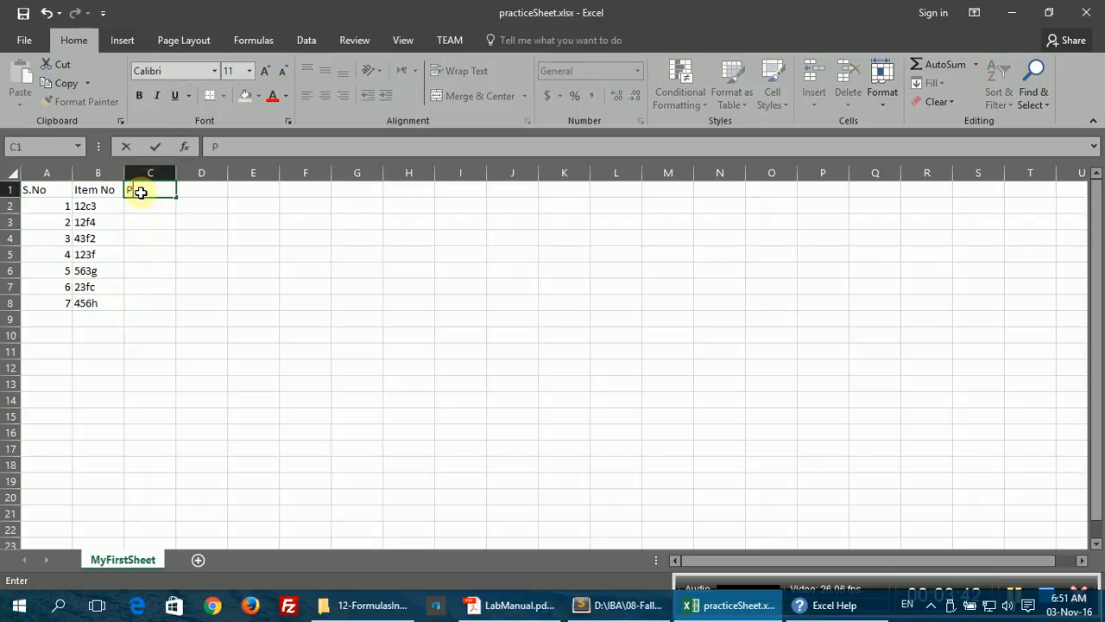
{"action": "type", "text": "rice"}
{"action": "key", "text": "Return"}
{"action": "type", "text": "2."}
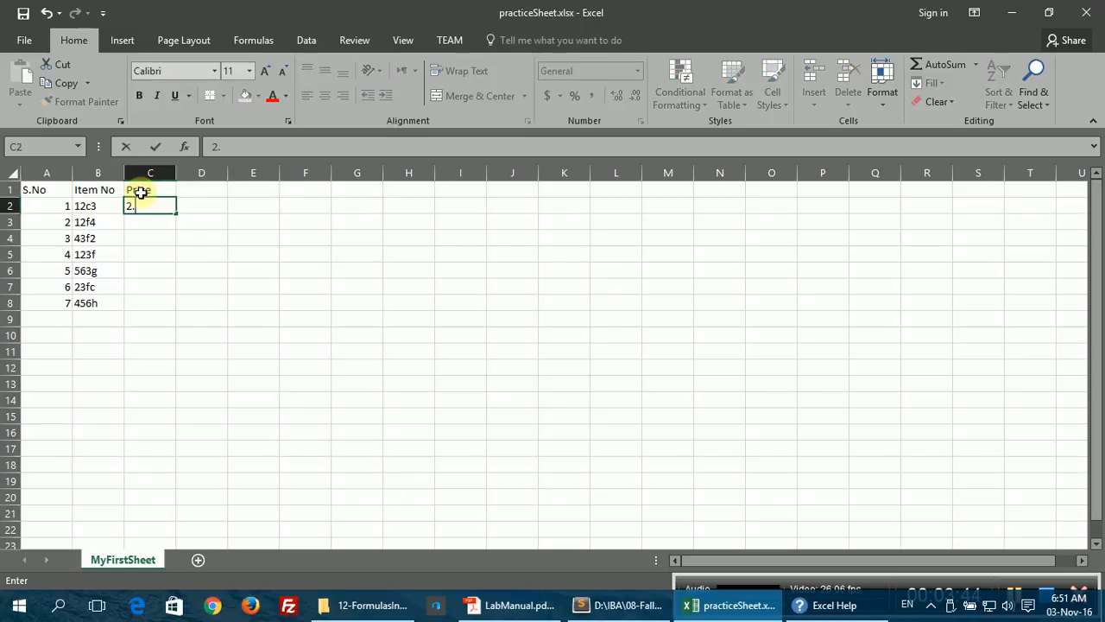
{"action": "type", "text": "4"}
{"action": "key", "text": "Return"}
{"action": "type", "text": "3."}
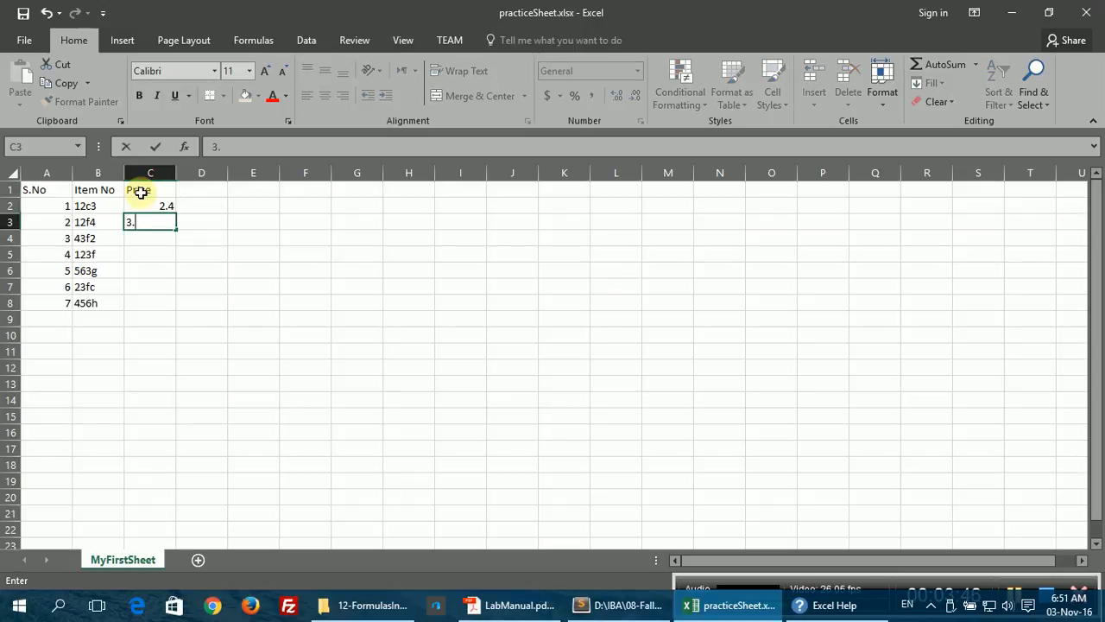
{"action": "type", "text": "5"}
{"action": "key", "text": "Return"}
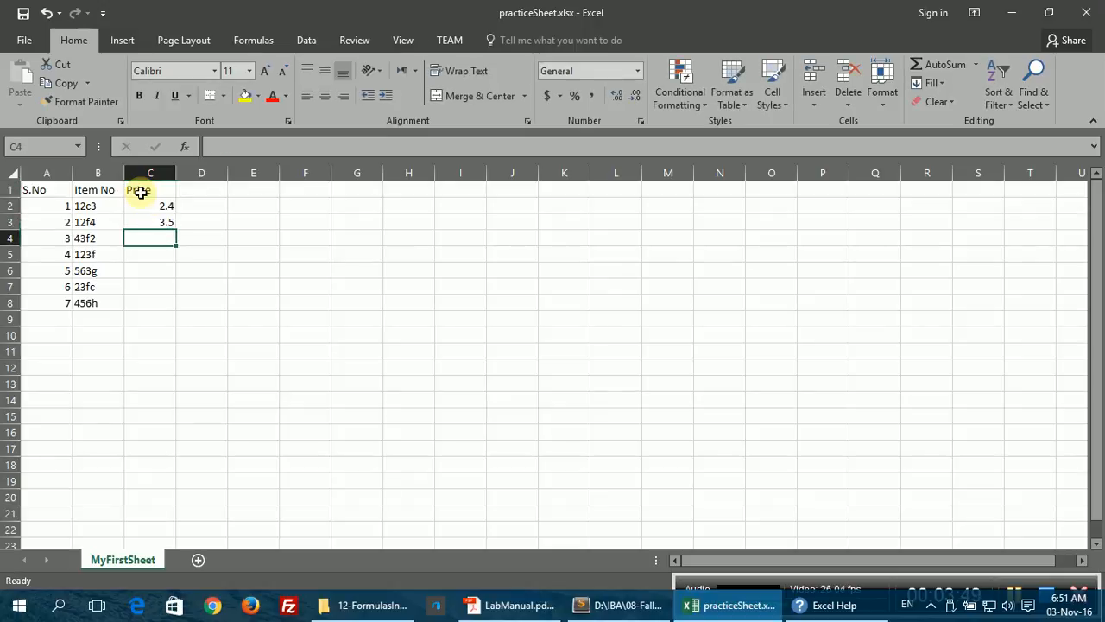
{"action": "type", "text": "6."}
{"action": "key", "text": "Return"}
{"action": "type", "text": "4"}
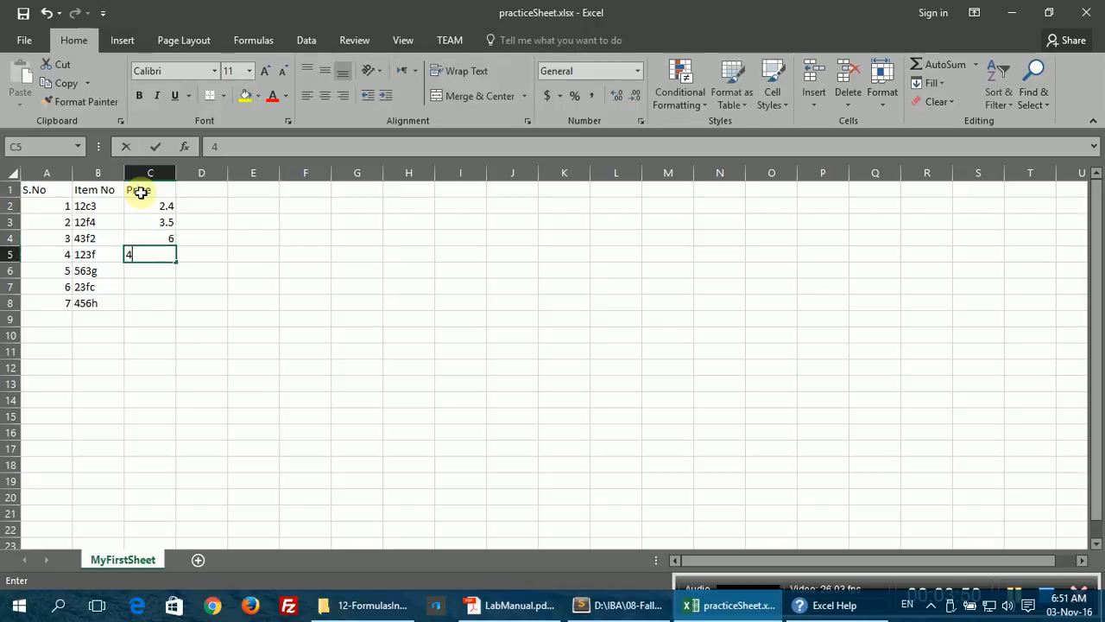
{"action": "type", "text": ".4"}
{"action": "key", "text": "Return"}
{"action": "type", "text": "5.6"}
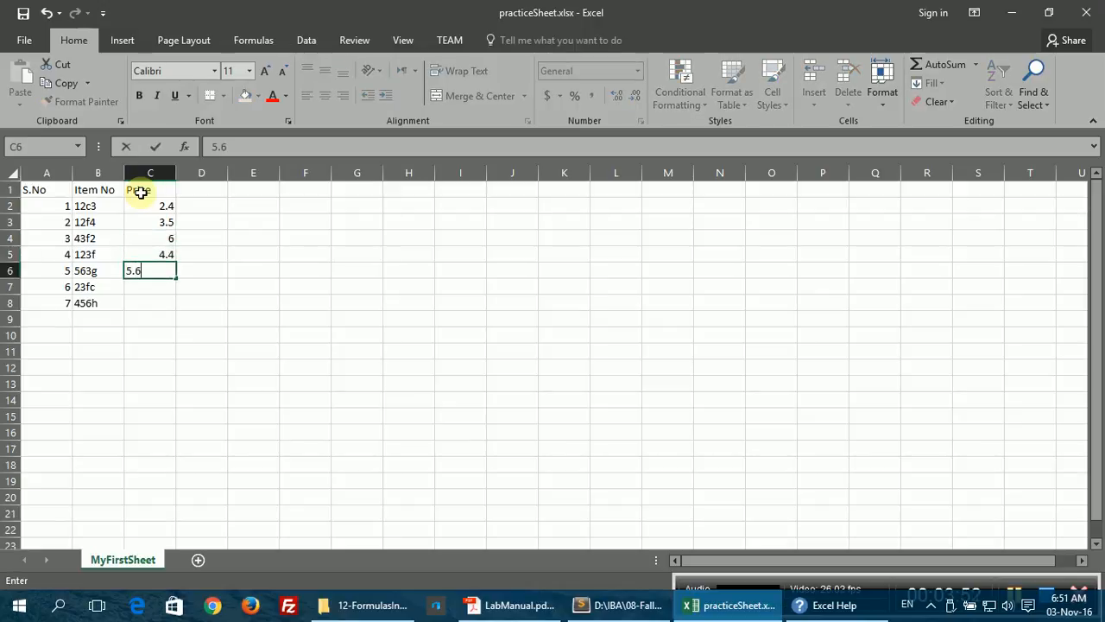
{"action": "key", "text": "Return"}
{"action": "type", "text": "7"}
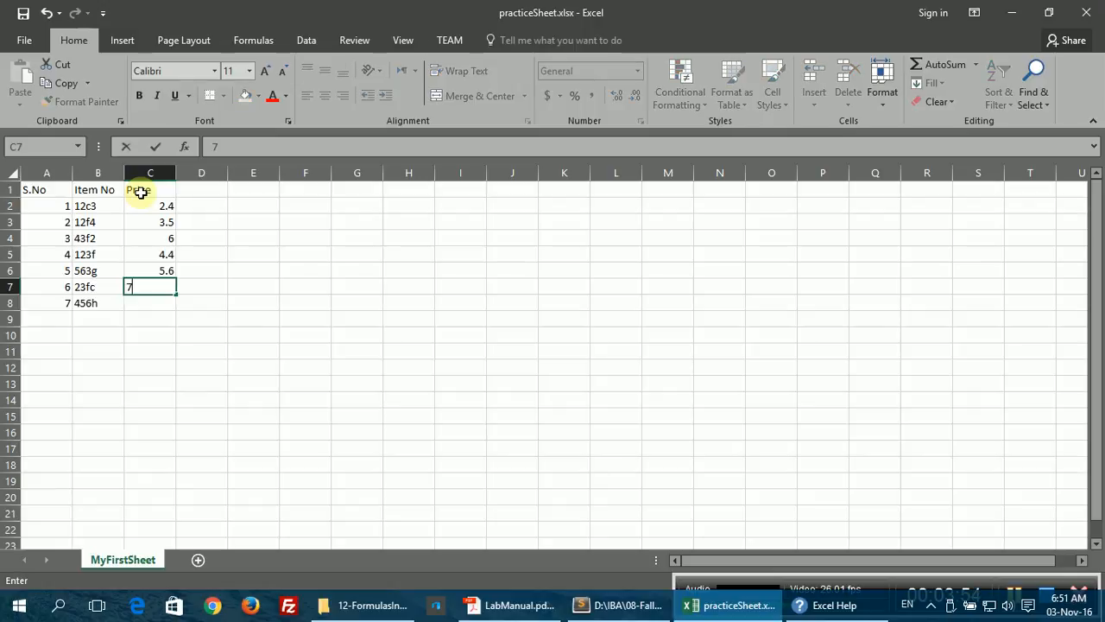
{"action": "key", "text": "Return"}
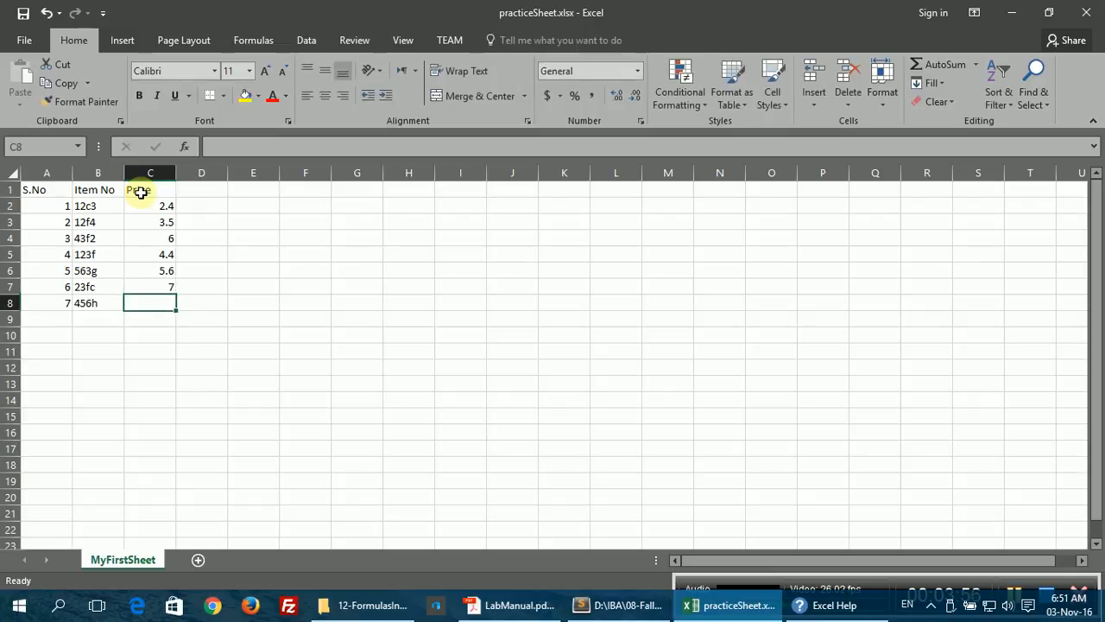
{"action": "type", "text": "23"}
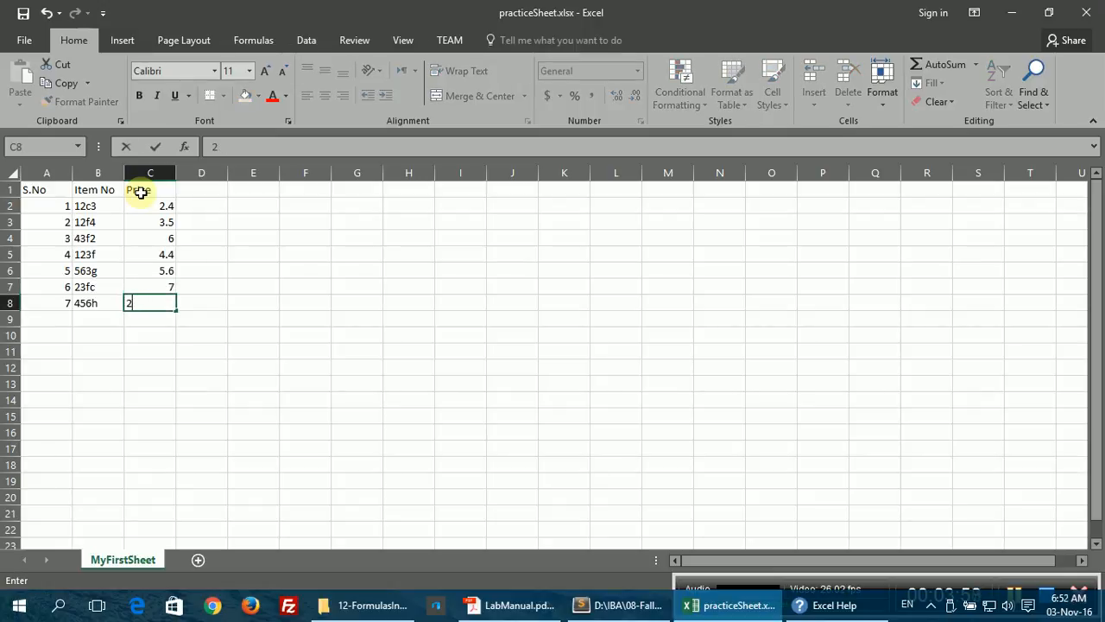
{"action": "key", "text": "Return"}
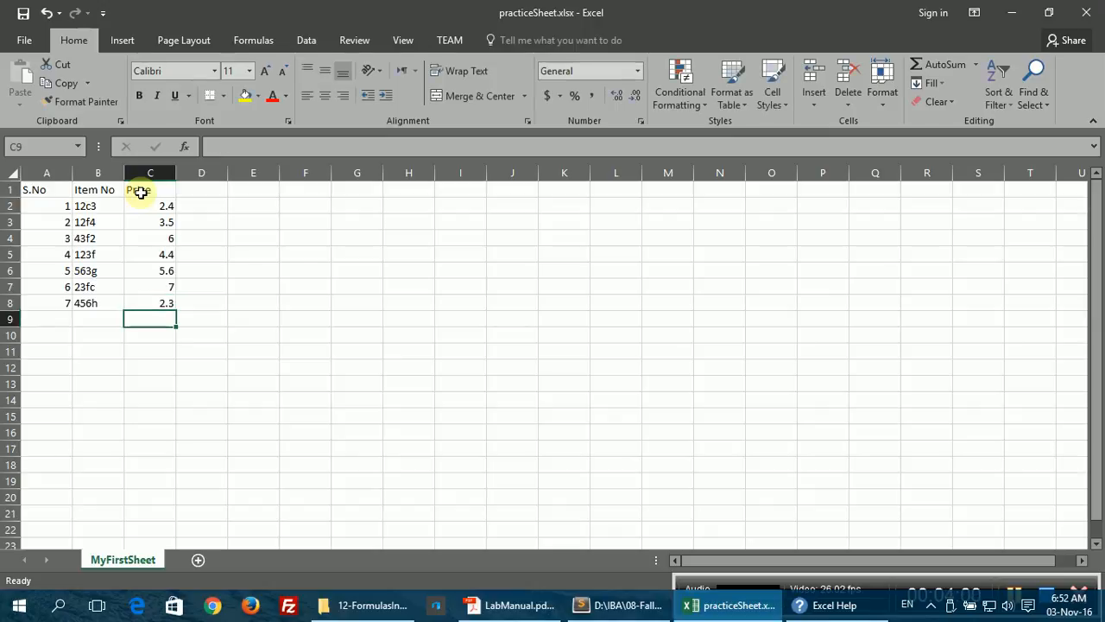
Step: Review the table by visiting A1, the last price C8, the first price C2, then A1
{"action": "left_click", "coordinate": [41, 189]}
{"action": "left_click", "coordinate": [160, 302]}
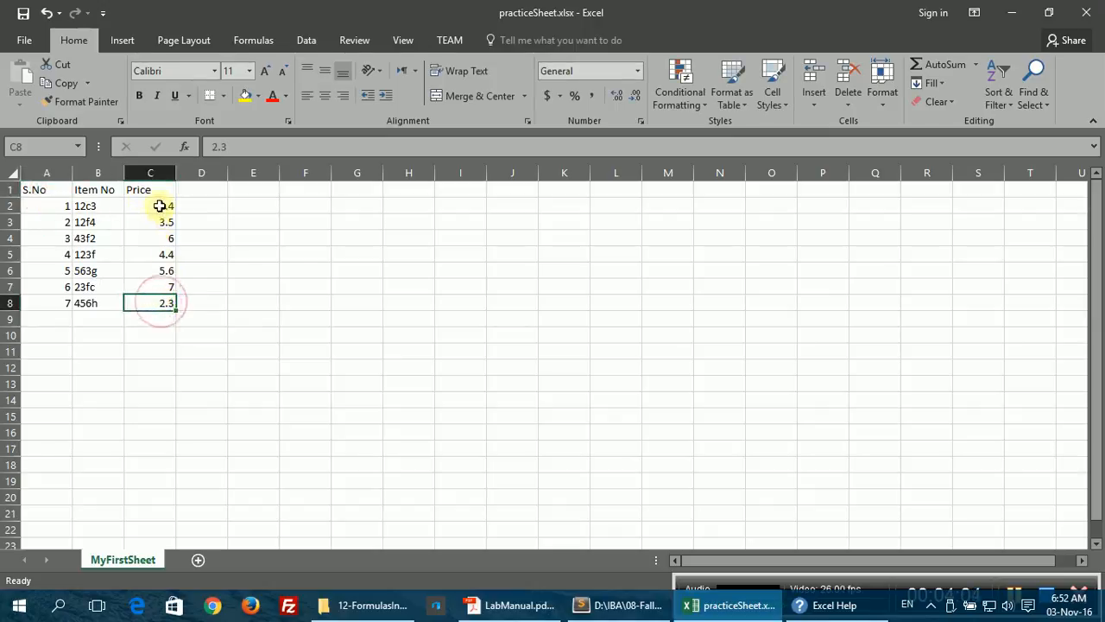
{"action": "left_click", "coordinate": [161, 206]}
{"action": "left_click", "coordinate": [41, 190]}
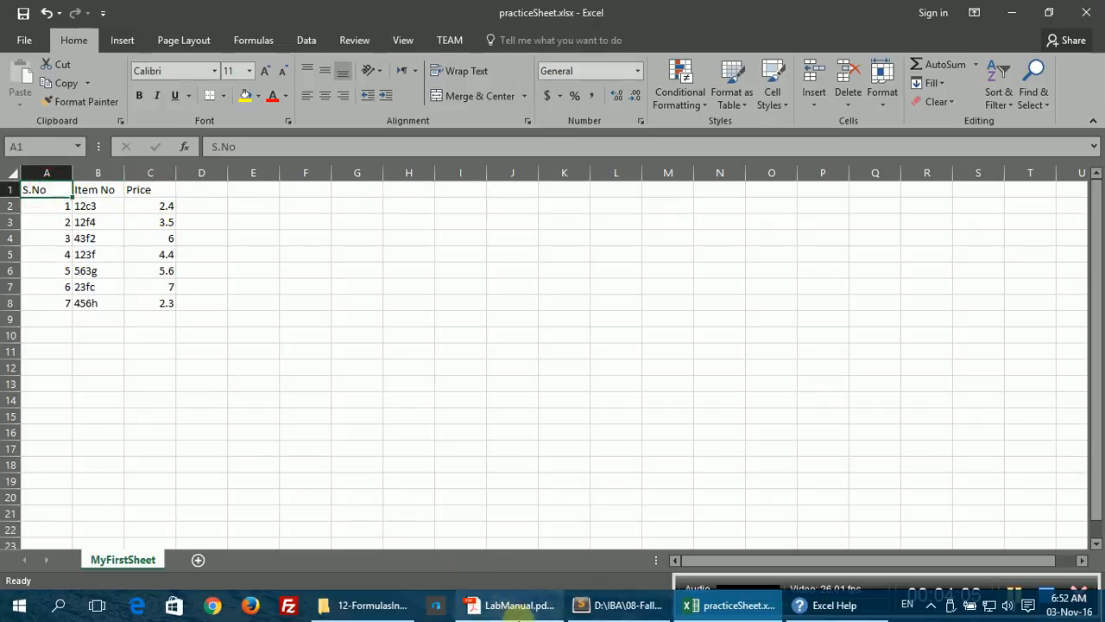
{"action": "left_click", "coordinate": [509, 604]}
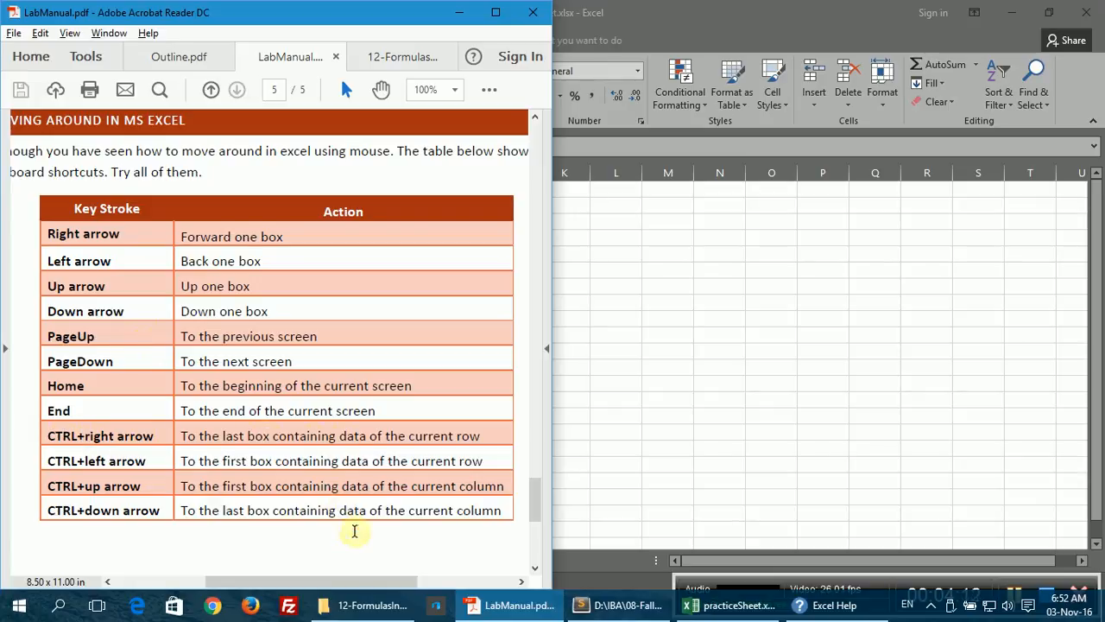
{"action": "left_click", "coordinate": [708, 605]}
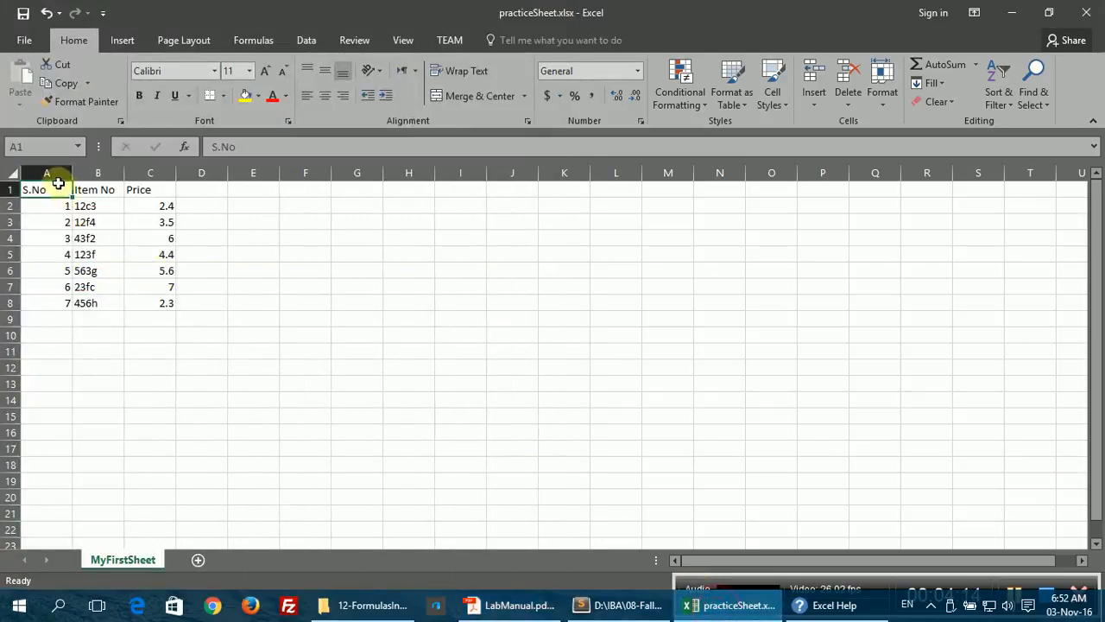
Step: Step through the table cell by cell with Tab, Enter and arrow keys, ending on C1
{"action": "key", "text": "Tab"}
{"action": "key", "text": "Return"}
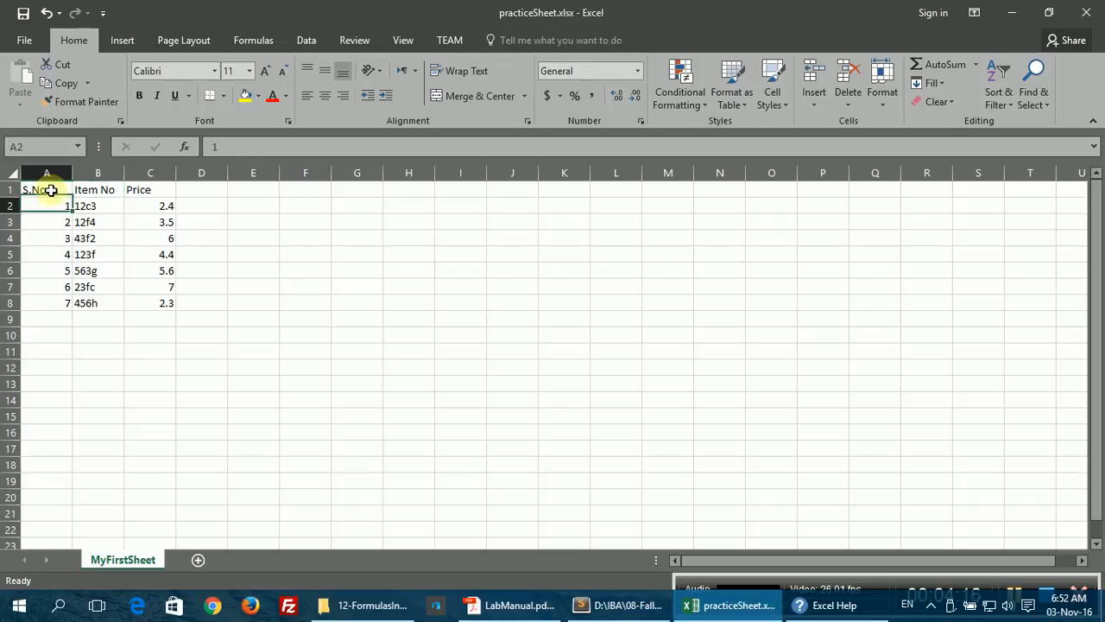
{"action": "key", "text": "Tab"}
{"action": "key", "text": "Down"}
{"action": "key", "text": "Up"}
{"action": "key", "text": "Up"}
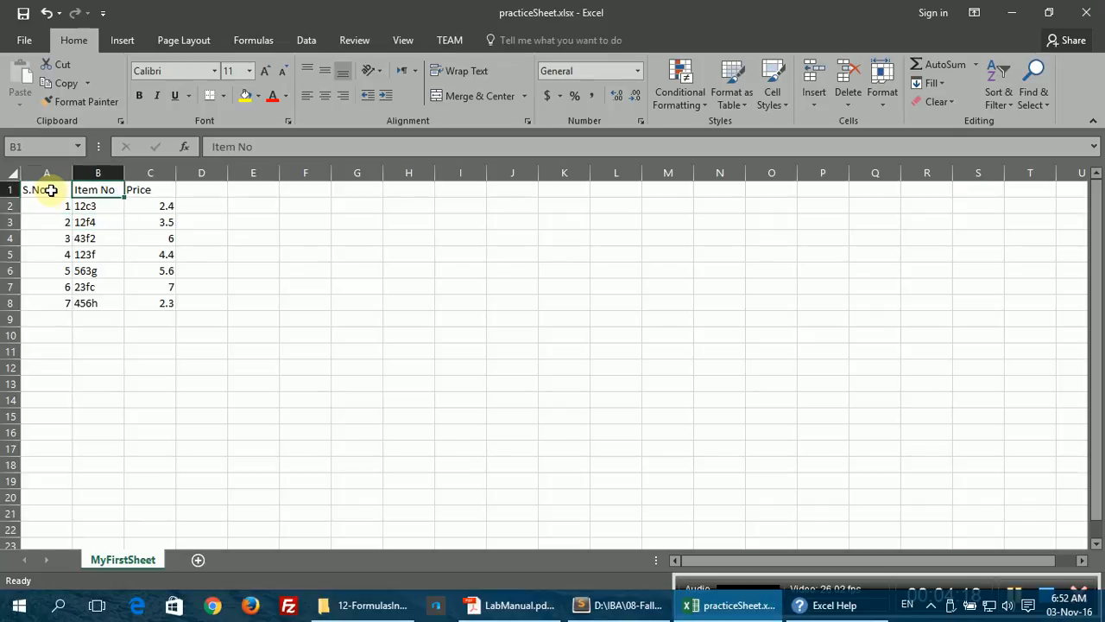
{"action": "key", "text": "Left"}
{"action": "key", "text": "Right"}
{"action": "key", "text": "Right"}
Step: Jump to the ends of the Price column and row 8 with Ctrl+arrows, then bring back the lab manual
{"action": "key", "text": "ctrl+Down"}
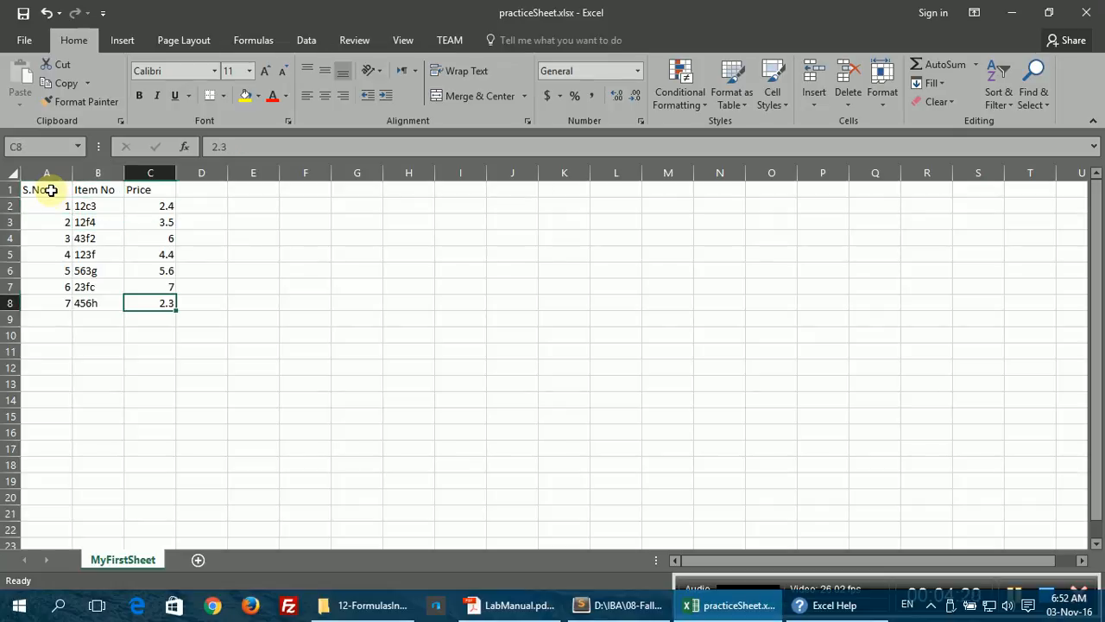
{"action": "key", "text": "ctrl+Left"}
{"action": "key", "text": "ctrl+Right"}
{"action": "key", "text": "Left"}
{"action": "key", "text": "Right"}
{"action": "key", "text": "ctrl+Up"}
{"action": "key", "text": "ctrl+Down"}
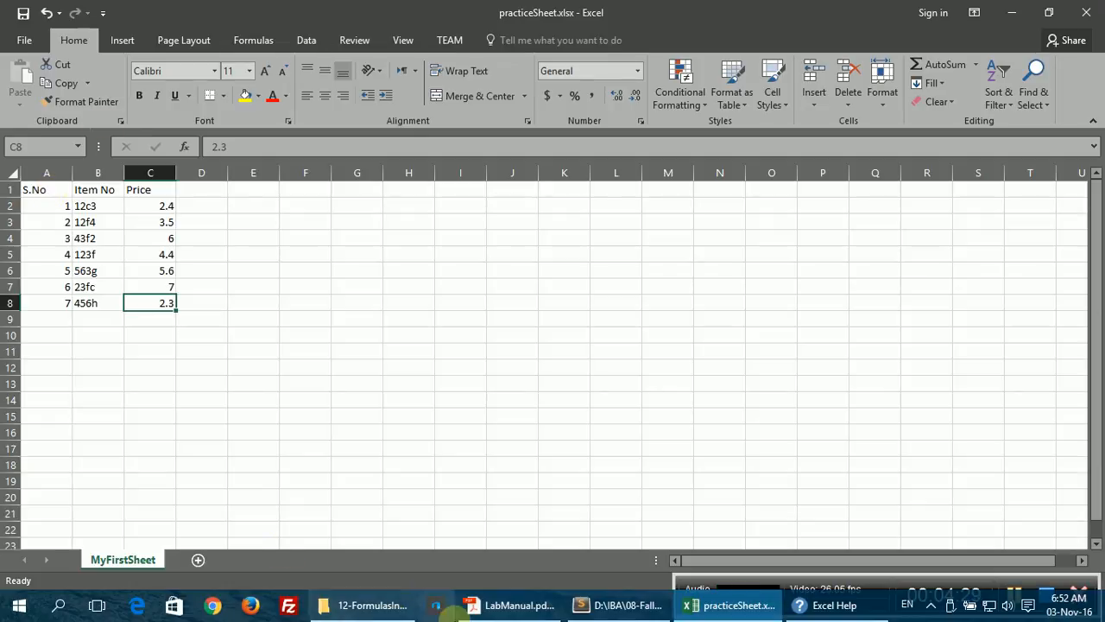
{"action": "left_click", "coordinate": [516, 606]}
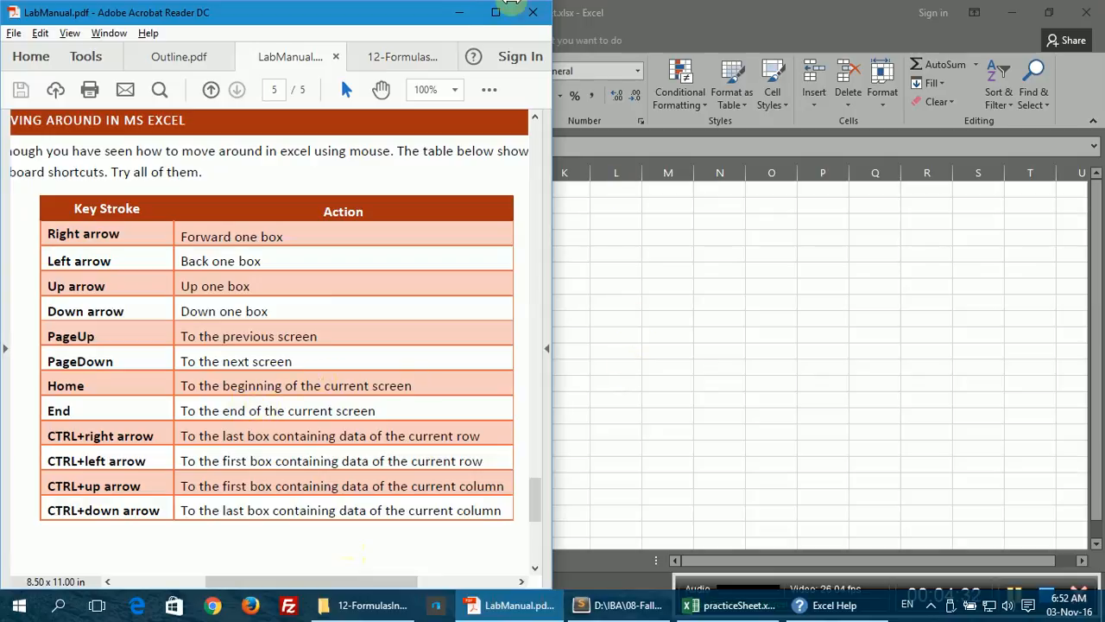
Step: Minimize the lab manual PDF and move up to C2 in the Price column
{"action": "left_click", "coordinate": [448, 21]}
{"action": "key", "text": "Up"}
{"action": "key", "text": "Up"}
{"action": "key", "text": "Up"}
{"action": "key", "text": "Up"}
{"action": "key", "text": "Up"}
{"action": "key", "text": "Up"}
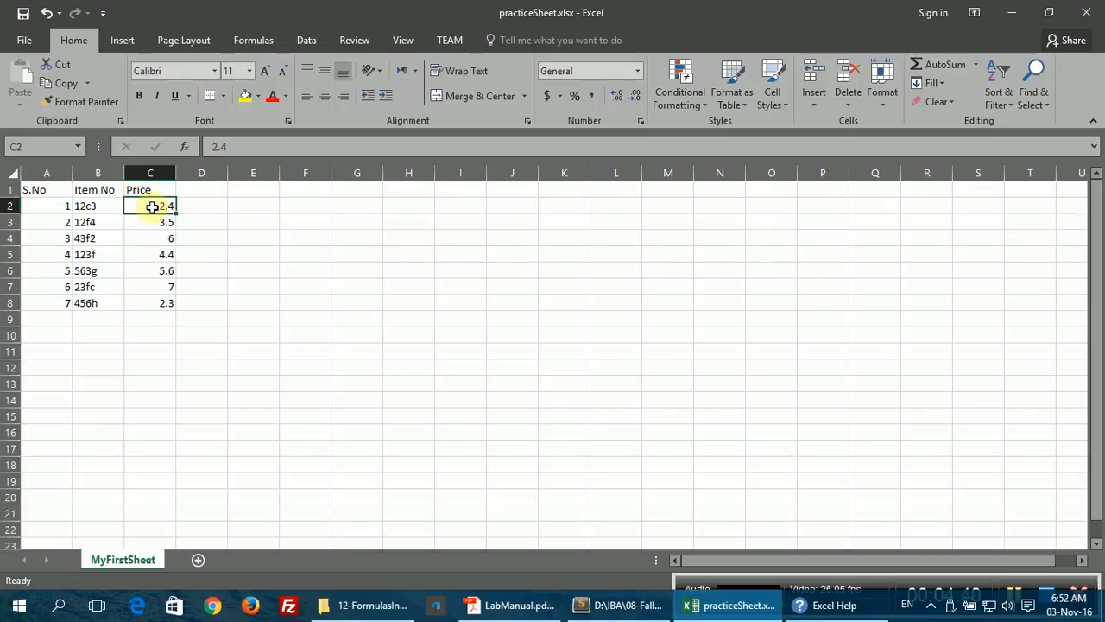
Step: Page down a screen and back twice, return to A1, and switch to the Sublime Text outline
{"action": "key", "text": "Left"}
{"action": "key", "text": "Left"}
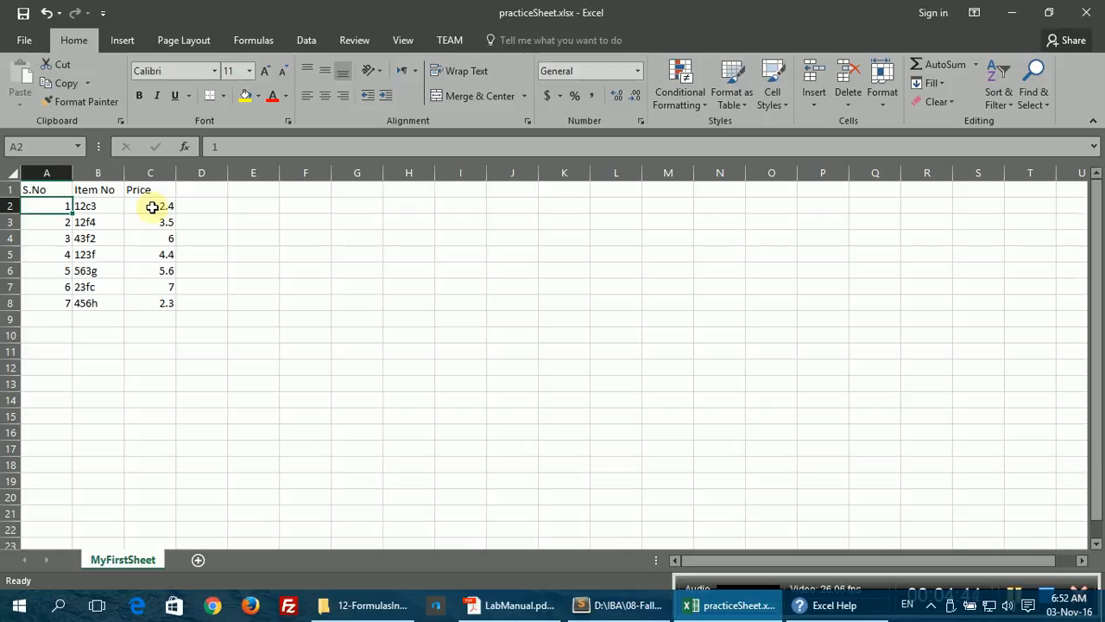
{"action": "key", "text": "Page_Down"}
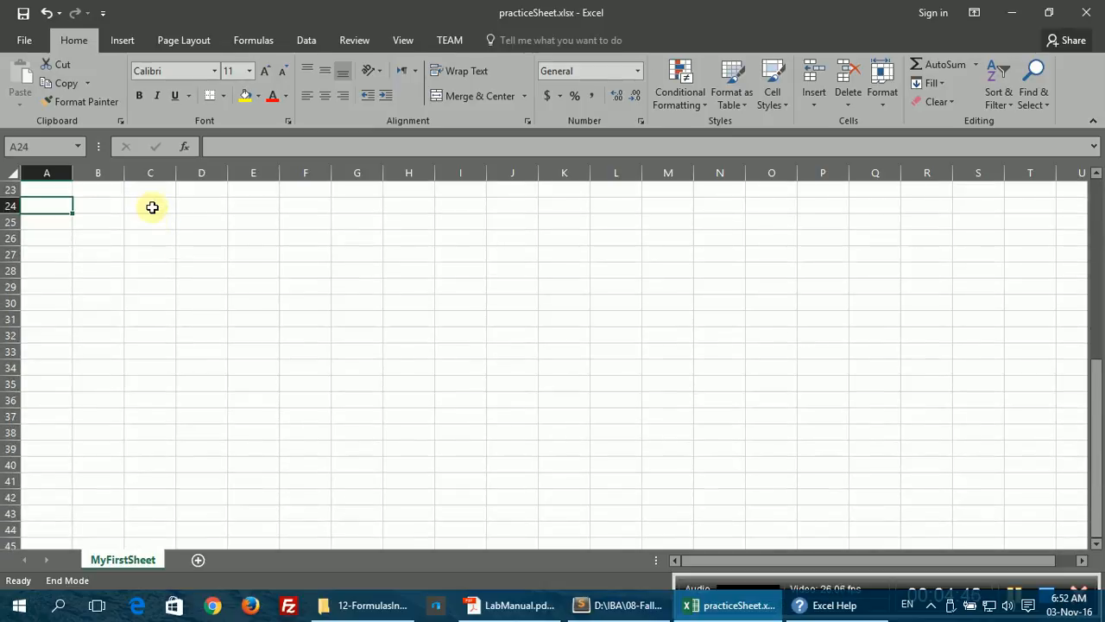
{"action": "key", "text": "Page_Up"}
{"action": "key", "text": "Page_Down"}
{"action": "key", "text": "Page_Up"}
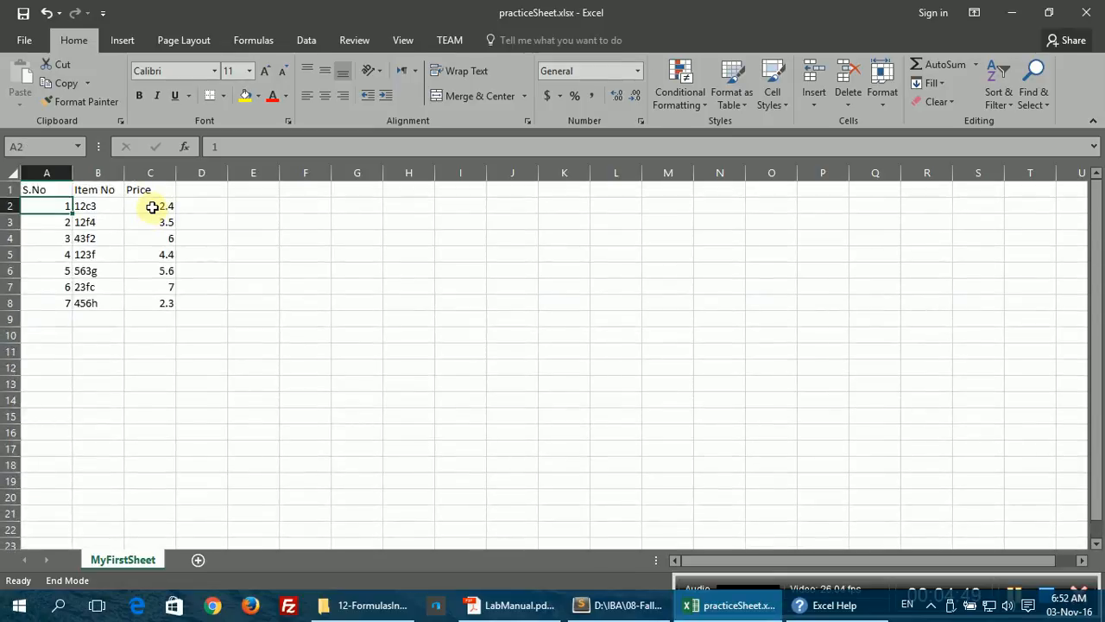
{"action": "left_click", "coordinate": [38, 190]}
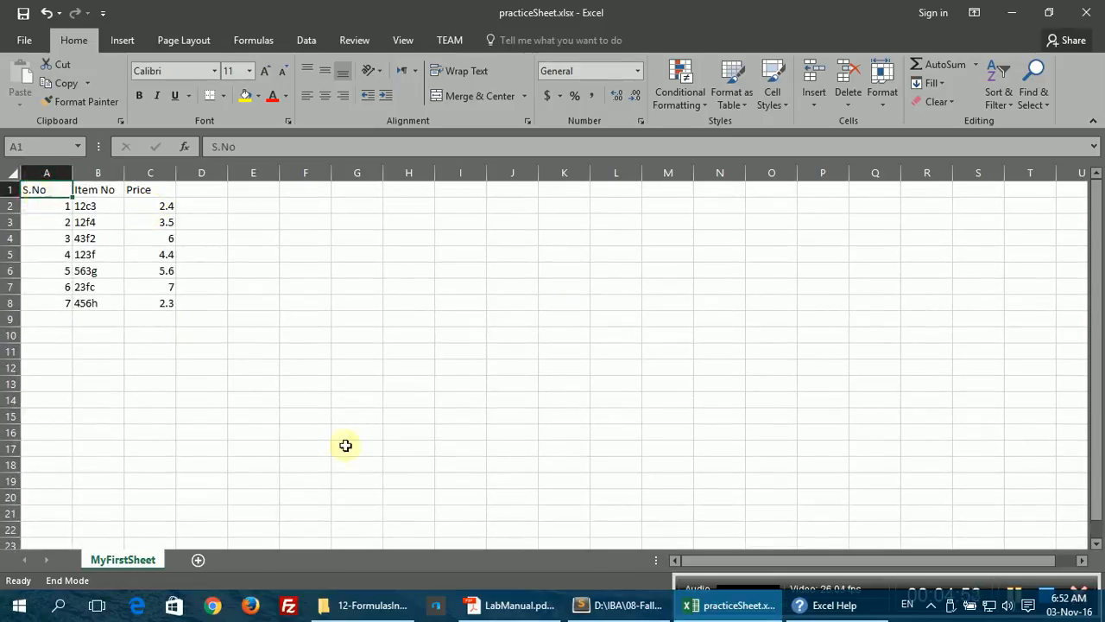
{"action": "left_click", "coordinate": [620, 604]}
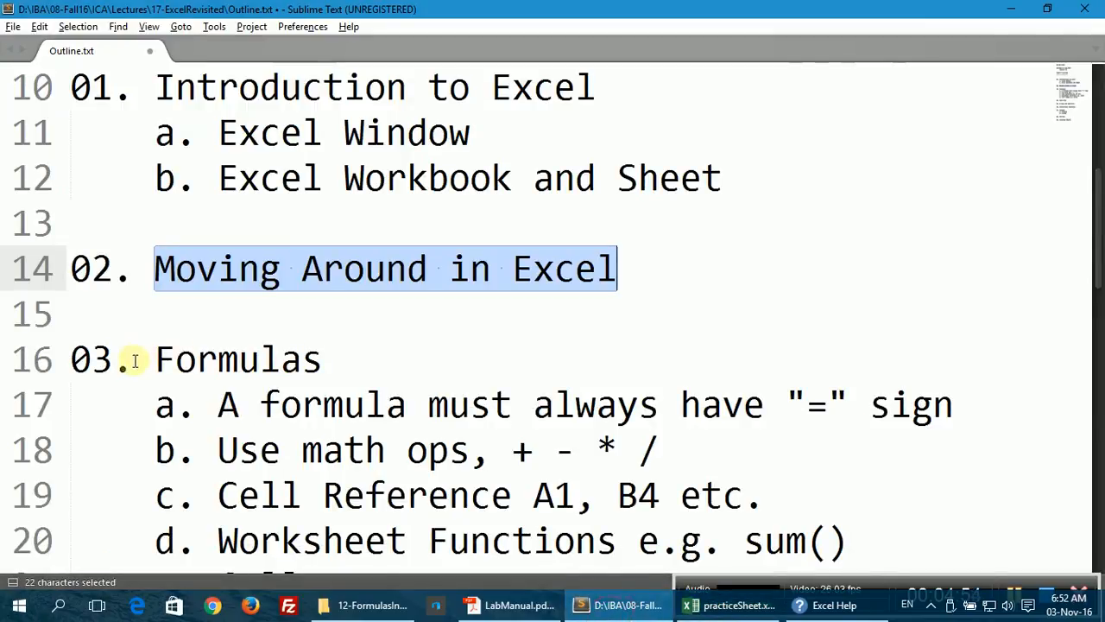
Step: Highlight the Formulas heading and its first two points on lines 17–18, then return to Excel
{"action": "left_click_drag", "start_coordinate": [151, 361], "coordinate": [340, 360]}
{"action": "scroll", "coordinate": [328, 364], "scroll_direction": "down", "scroll_amount": 2}
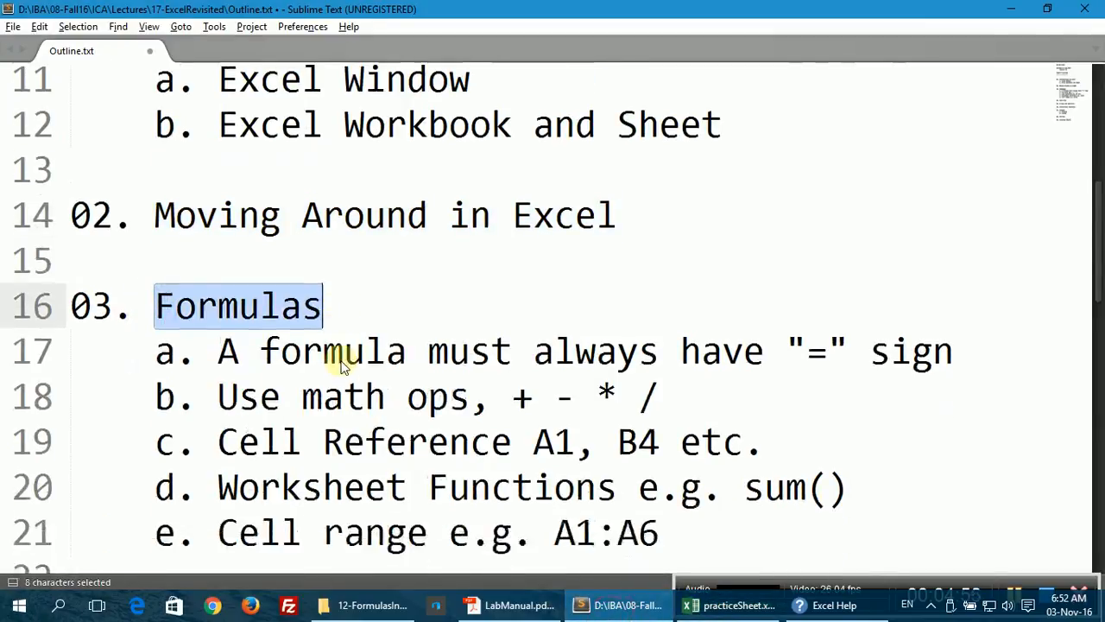
{"action": "left_click_drag", "start_coordinate": [217, 131], "coordinate": [965, 118]}
{"action": "left_click_drag", "start_coordinate": [683, 177], "coordinate": [154, 138]}
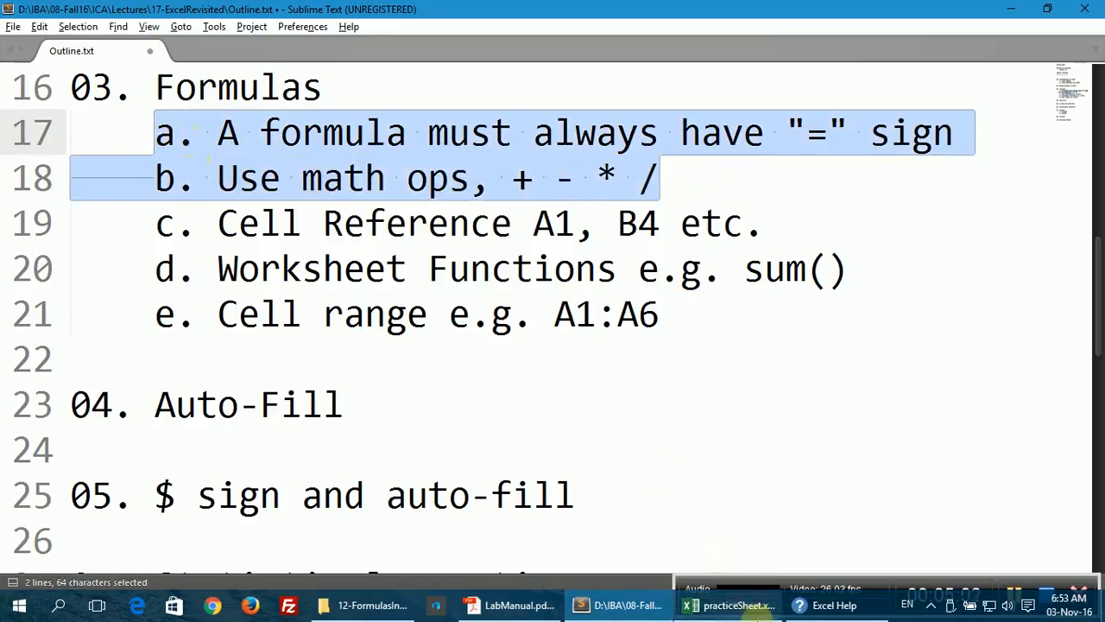
{"action": "left_click", "coordinate": [734, 606]}
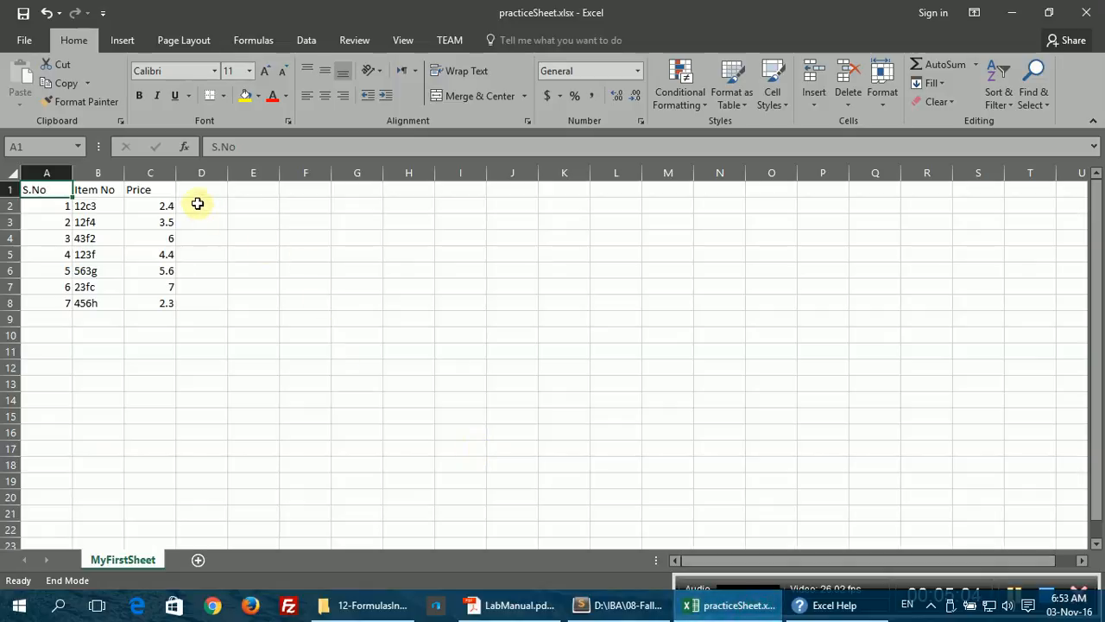
Step: Head column D as Amount and column E as Total
{"action": "left_click", "coordinate": [194, 190]}
{"action": "type", "text": "Total"}
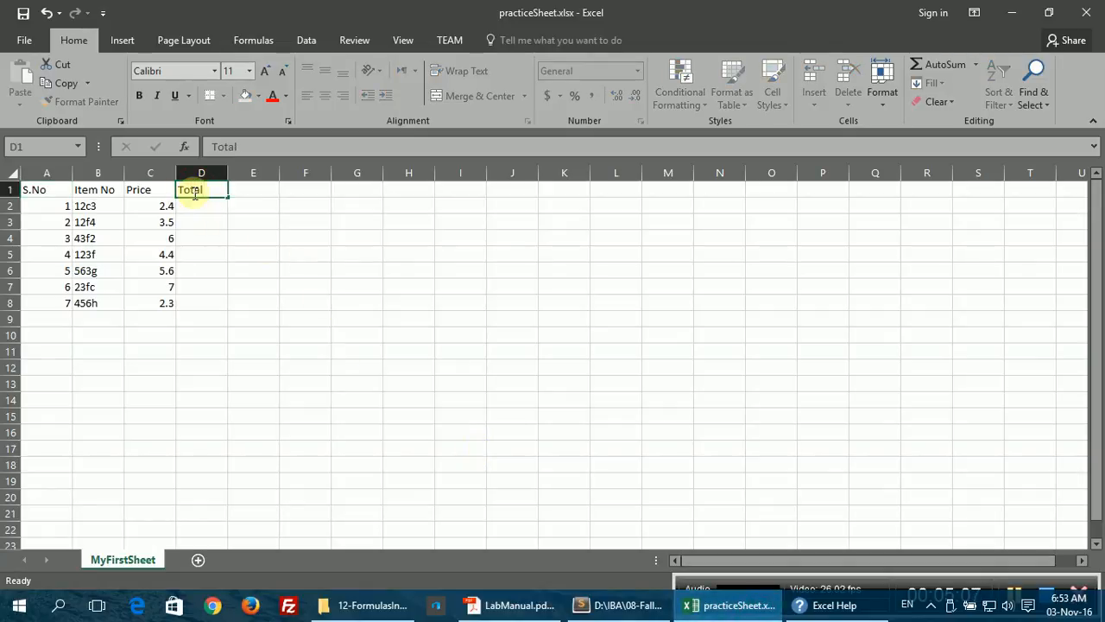
{"action": "key", "text": "Return"}
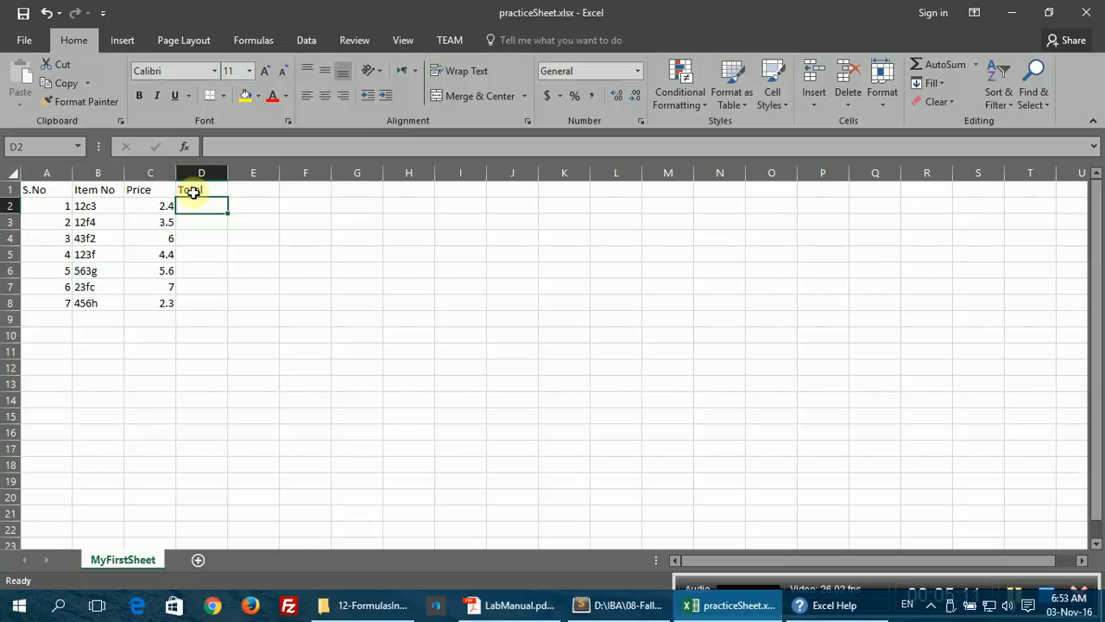
{"action": "left_click", "coordinate": [194, 190]}
{"action": "type", "text": "Amount"}
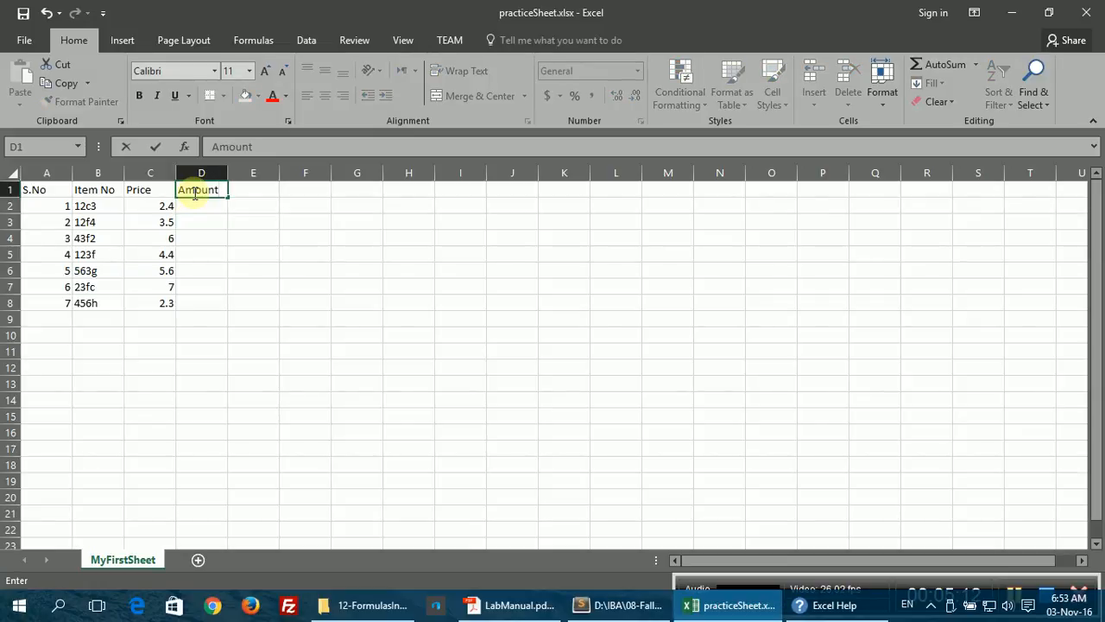
{"action": "key", "text": "Tab"}
{"action": "type", "text": "Tota"}
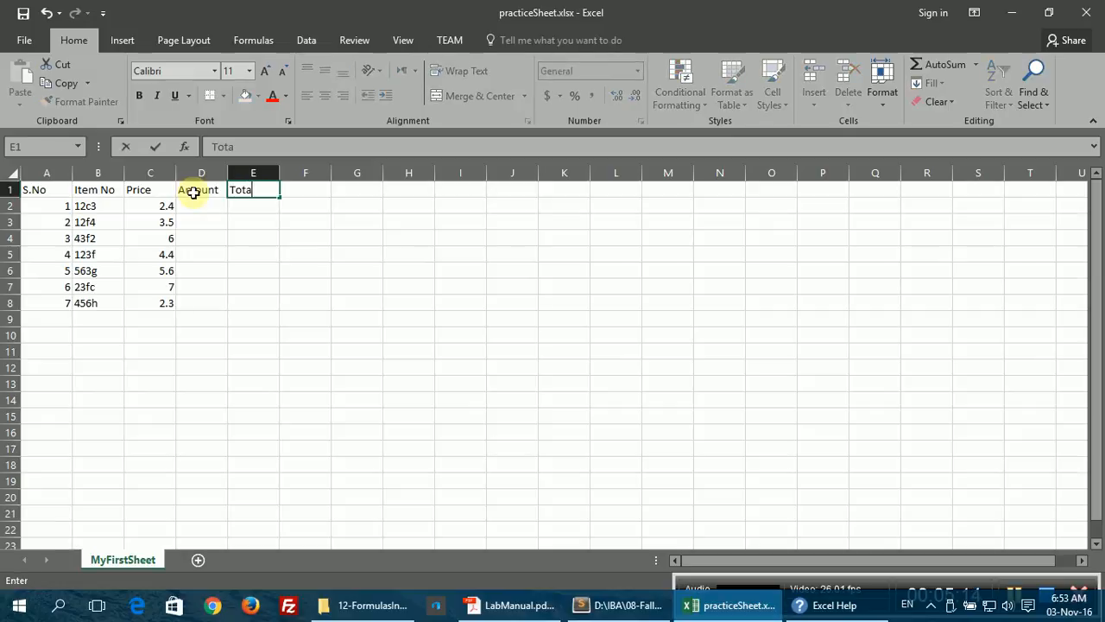
{"action": "type", "text": "l"}
{"action": "key", "text": "Return"}
Step: Fill the Amount cells D2:D8 with 1 through 7
{"action": "key", "text": "Left"}
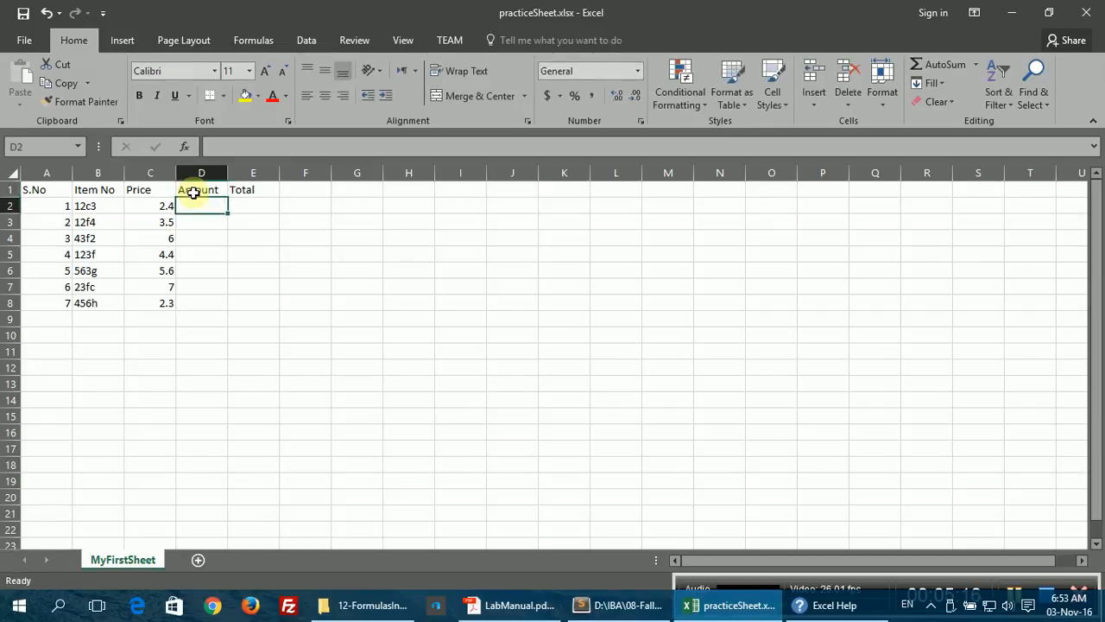
{"action": "type", "text": "1"}
{"action": "key", "text": "Return"}
{"action": "type", "text": "2"}
{"action": "key", "text": "Return"}
{"action": "type", "text": "3"}
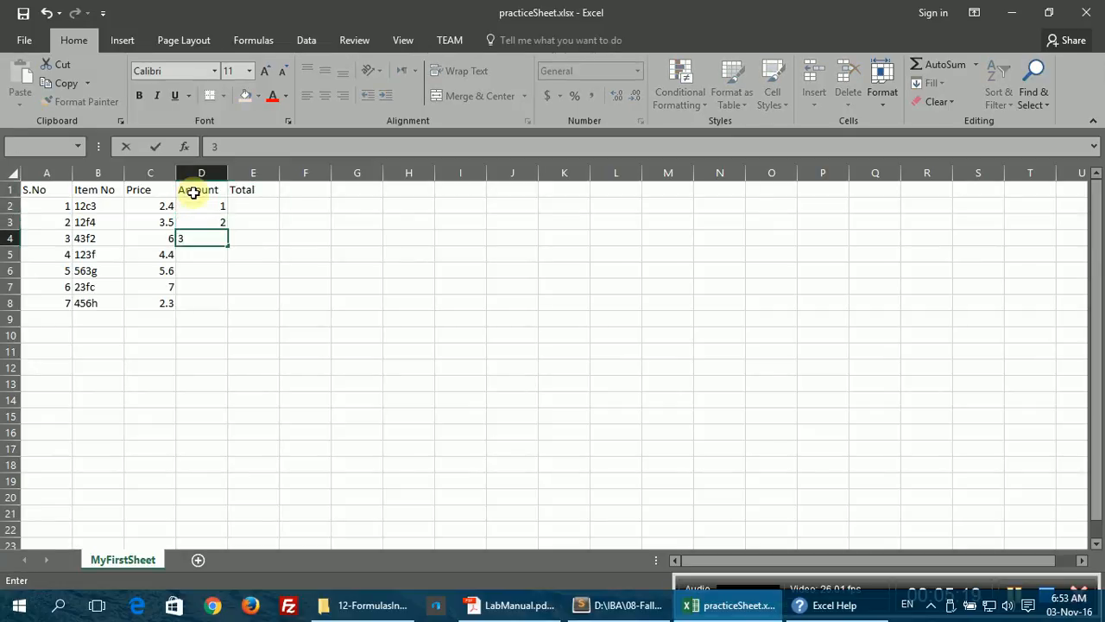
{"action": "key", "text": "Return"}
{"action": "type", "text": "4"}
{"action": "key", "text": "Return"}
{"action": "type", "text": "5"}
{"action": "key", "text": "Return"}
{"action": "type", "text": "6"}
{"action": "key", "text": "Return"}
{"action": "type", "text": "7"}
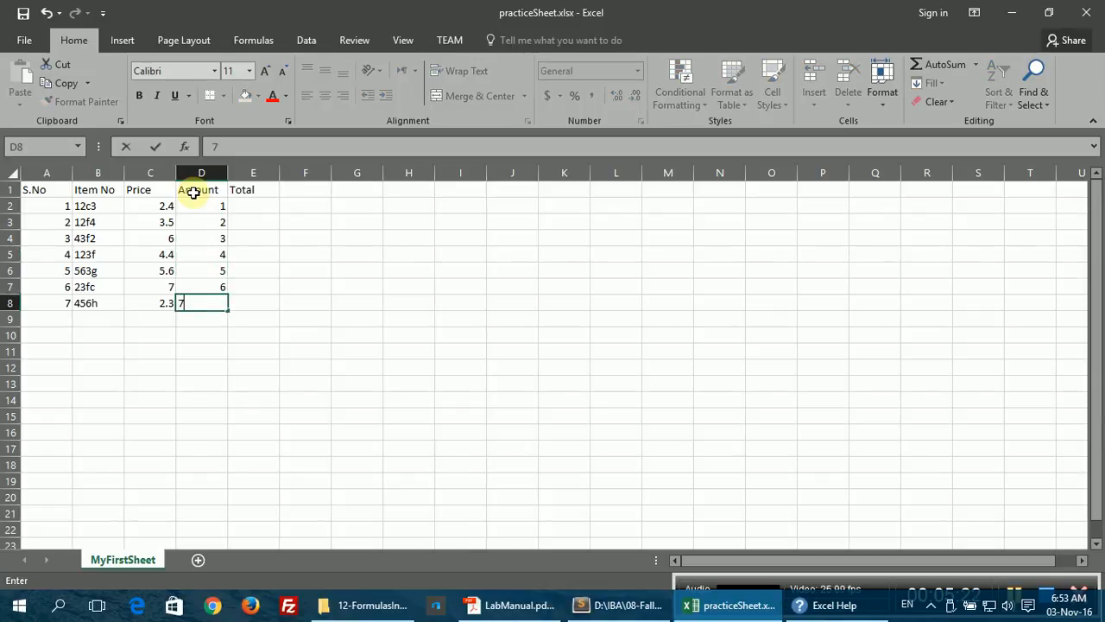
{"action": "key", "text": "Return"}
{"action": "key", "text": "Up"}
{"action": "key", "text": "Up"}
{"action": "key", "text": "Up"}
{"action": "key", "text": "Up"}
{"action": "key", "text": "Up"}
{"action": "key", "text": "Up"}
{"action": "key", "text": "Up"}
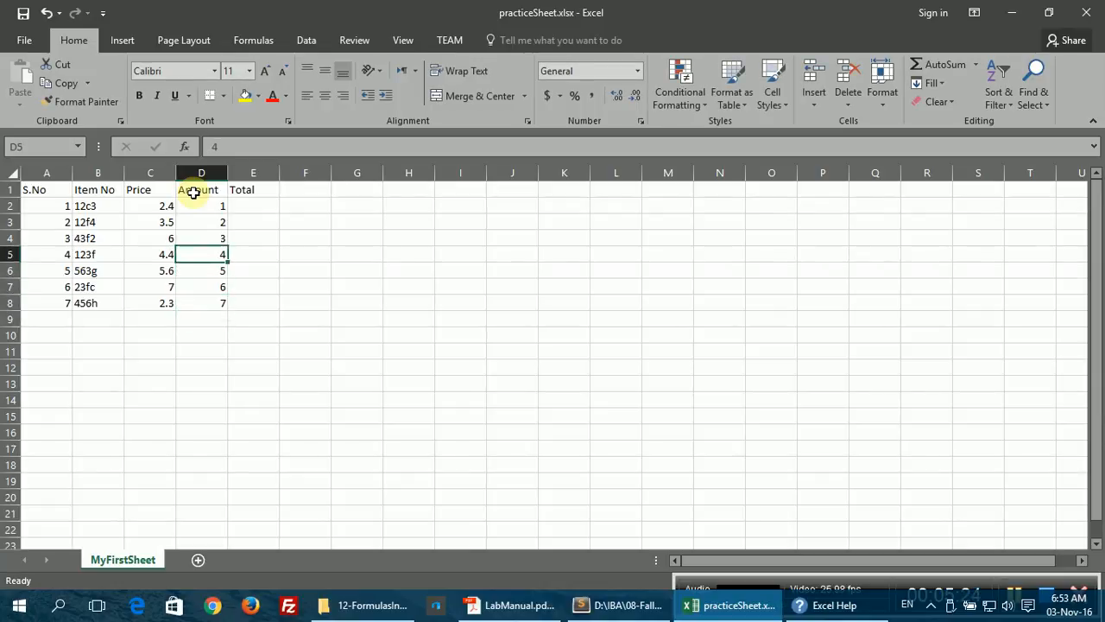
{"action": "key", "text": "Right"}
Step: Enter =C2*D2 in E2 so the first Total shows 2.4
{"action": "type", "text": "="}
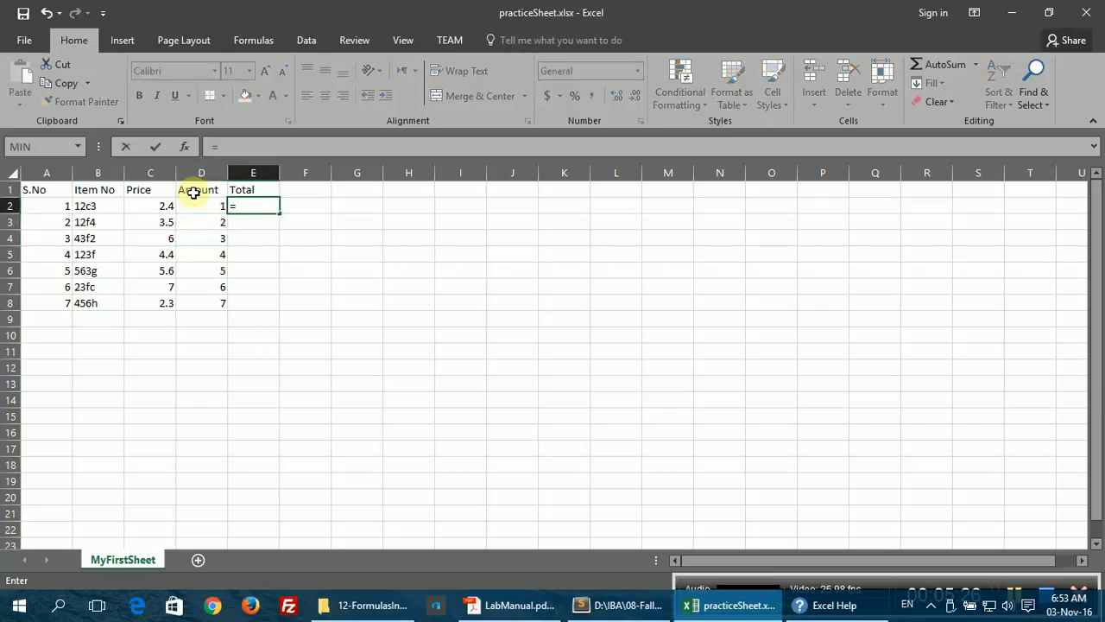
{"action": "left_click", "coordinate": [149, 207]}
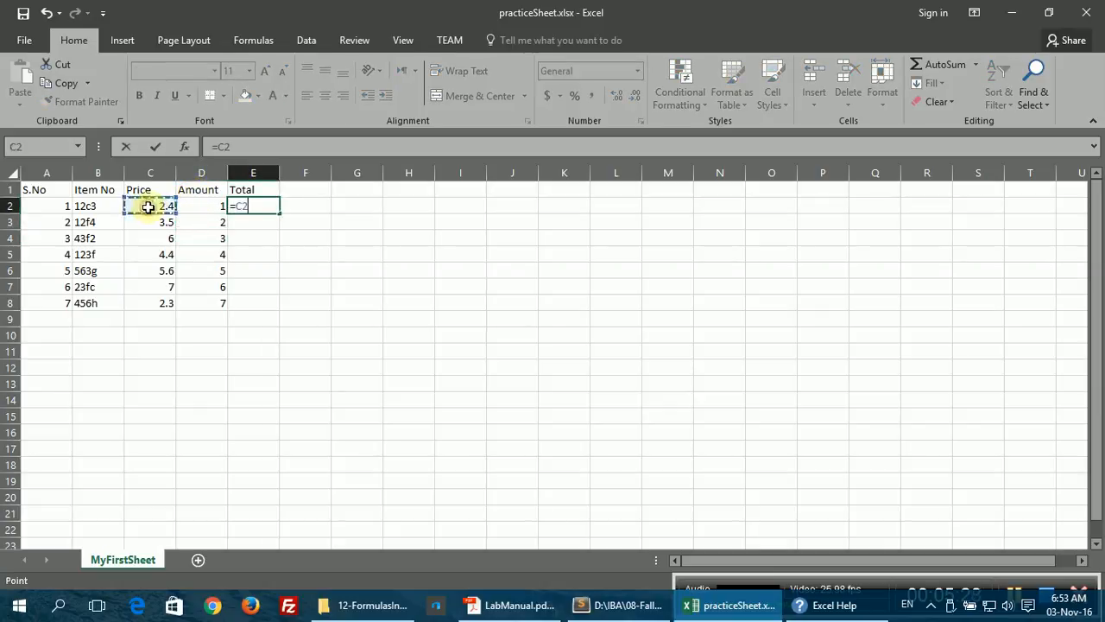
{"action": "type", "text": "*"}
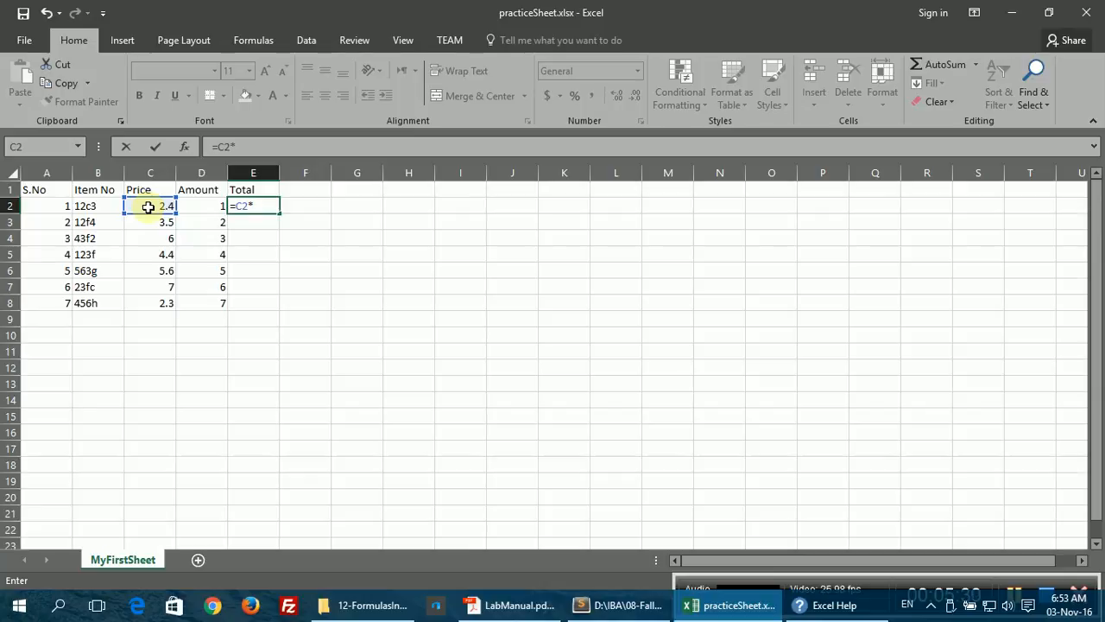
{"action": "left_click", "coordinate": [194, 211]}
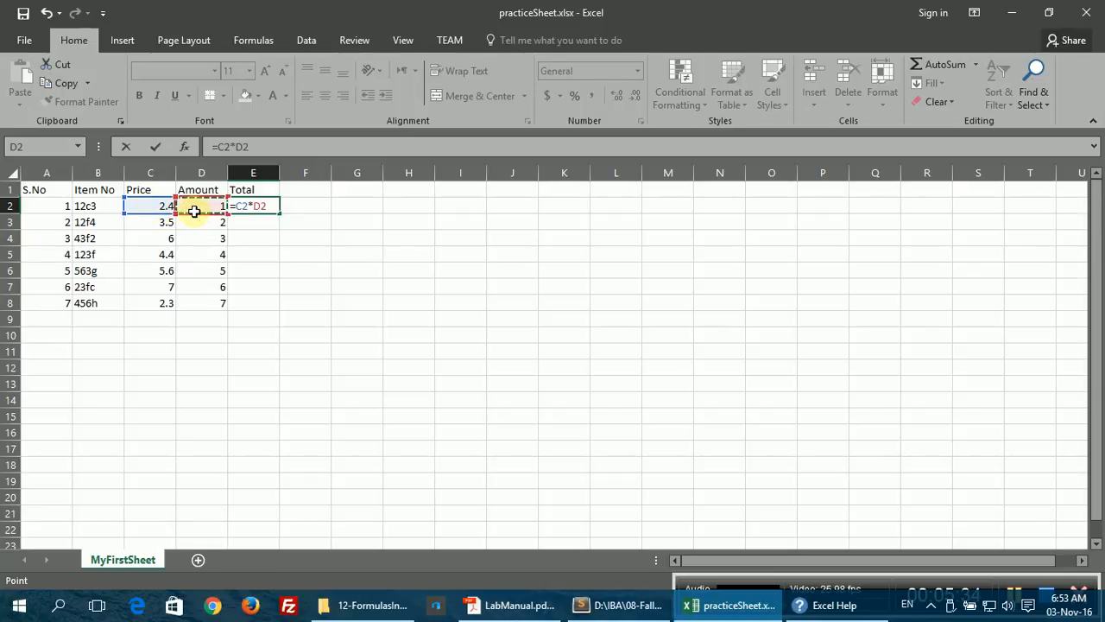
{"action": "key", "text": "Return"}
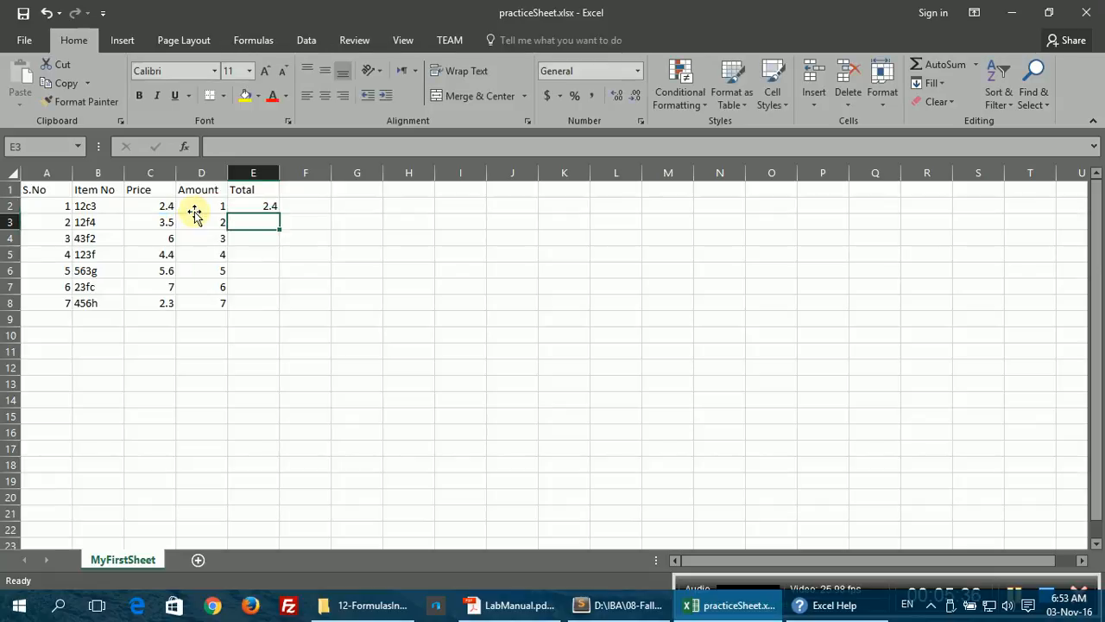
{"action": "left_click", "coordinate": [253, 208]}
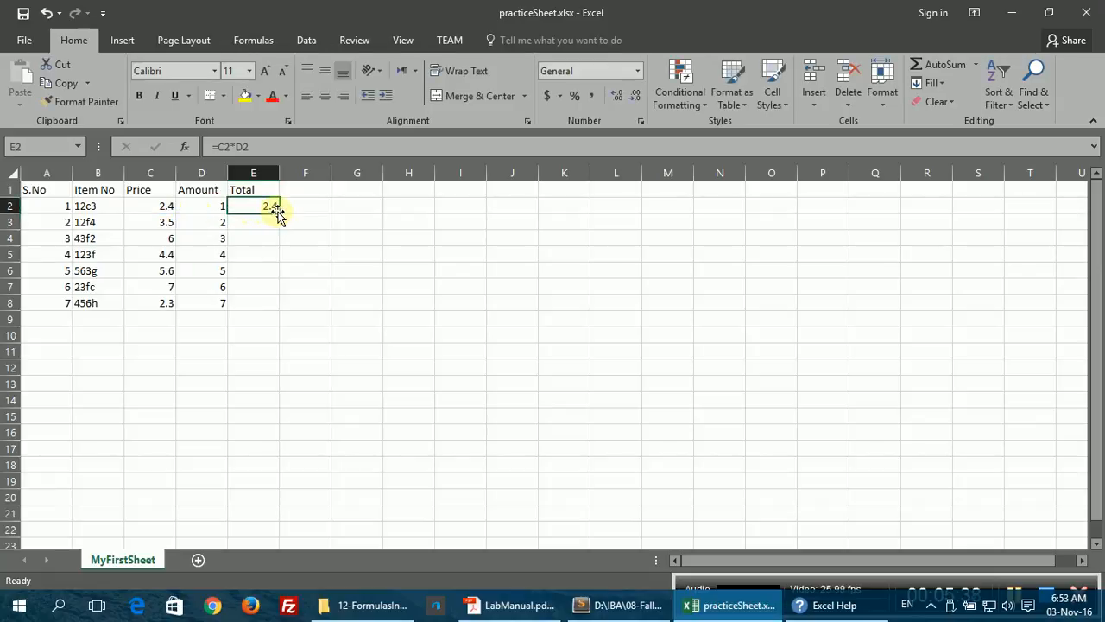
{"action": "left_click", "coordinate": [278, 213]}
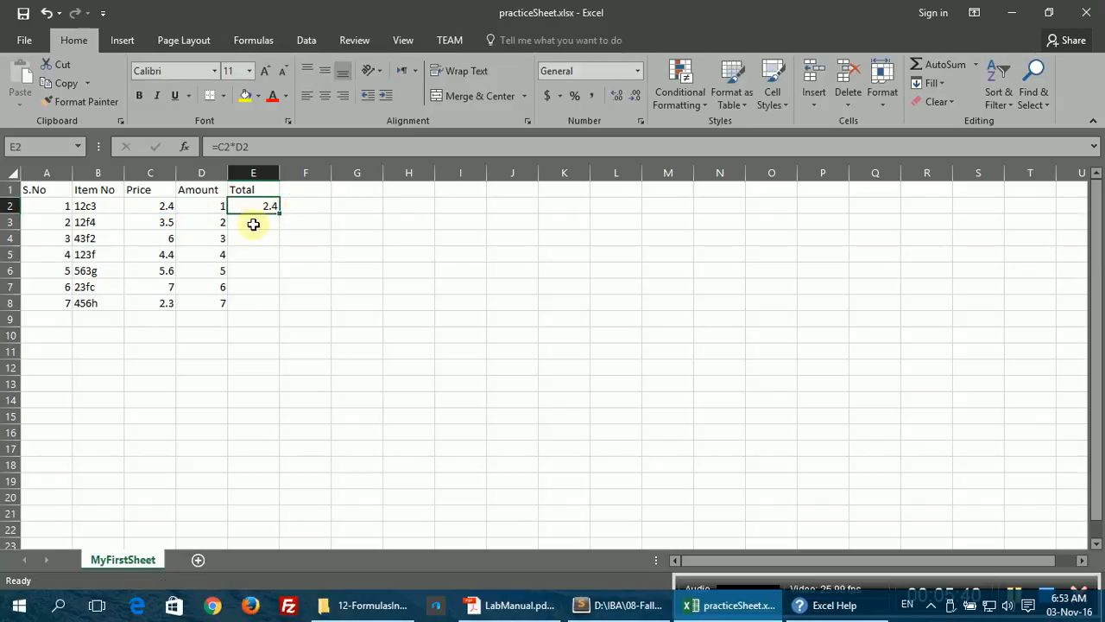
Step: Enter =C3*D3 in E3 so the second Total shows 7
{"action": "left_click", "coordinate": [253, 225]}
{"action": "type", "text": "="}
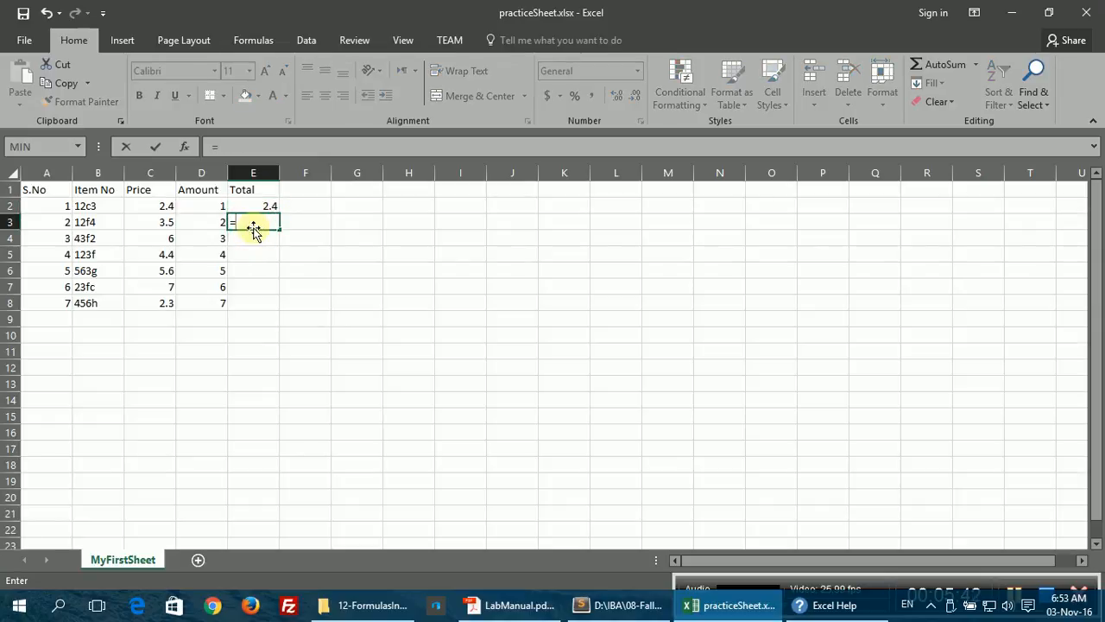
{"action": "left_click", "coordinate": [158, 223]}
{"action": "type", "text": "*"}
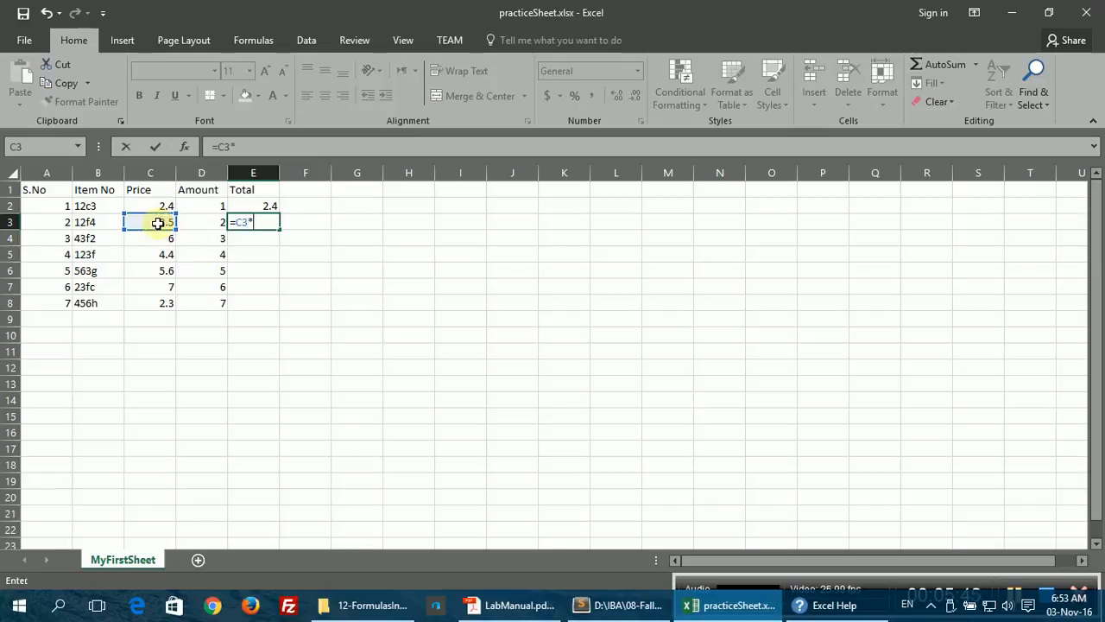
{"action": "left_click", "coordinate": [204, 223]}
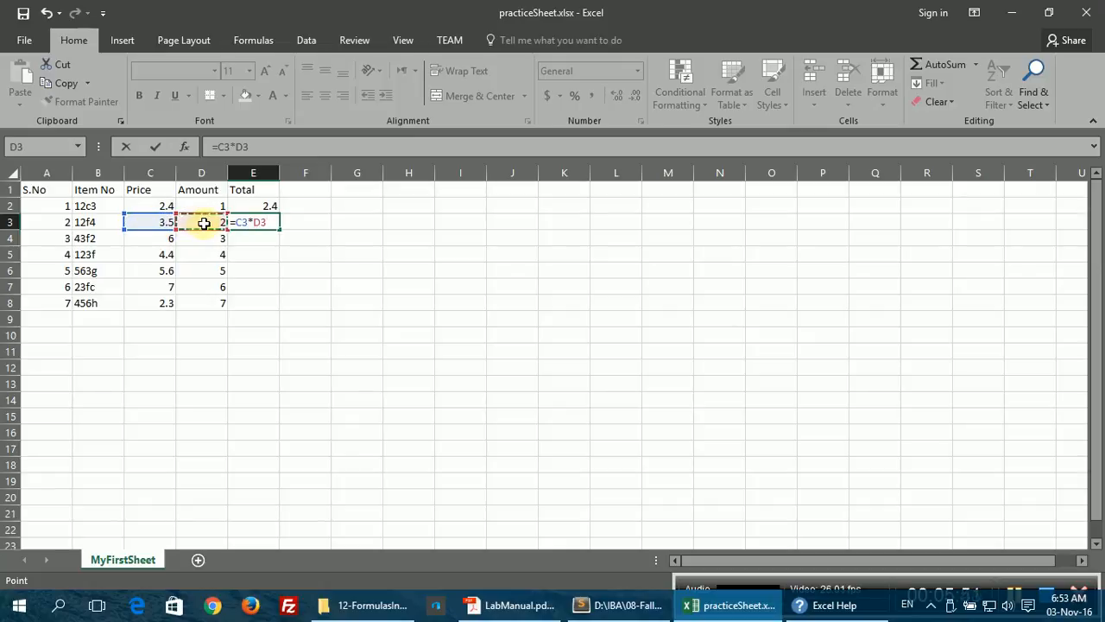
{"action": "key", "text": "Return"}
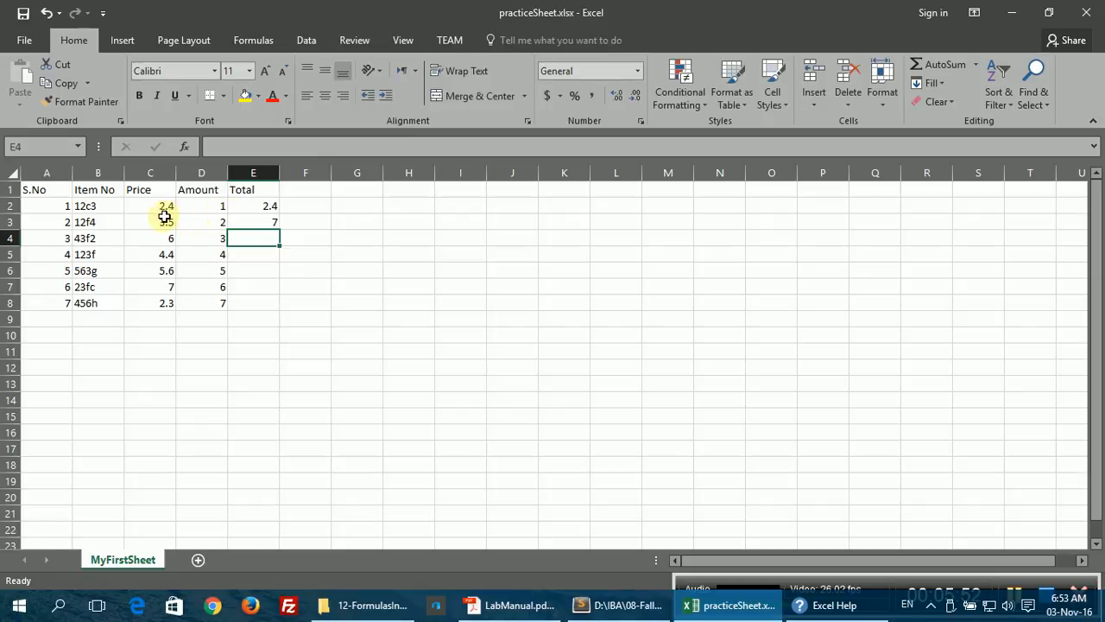
{"action": "left_click", "coordinate": [209, 206]}
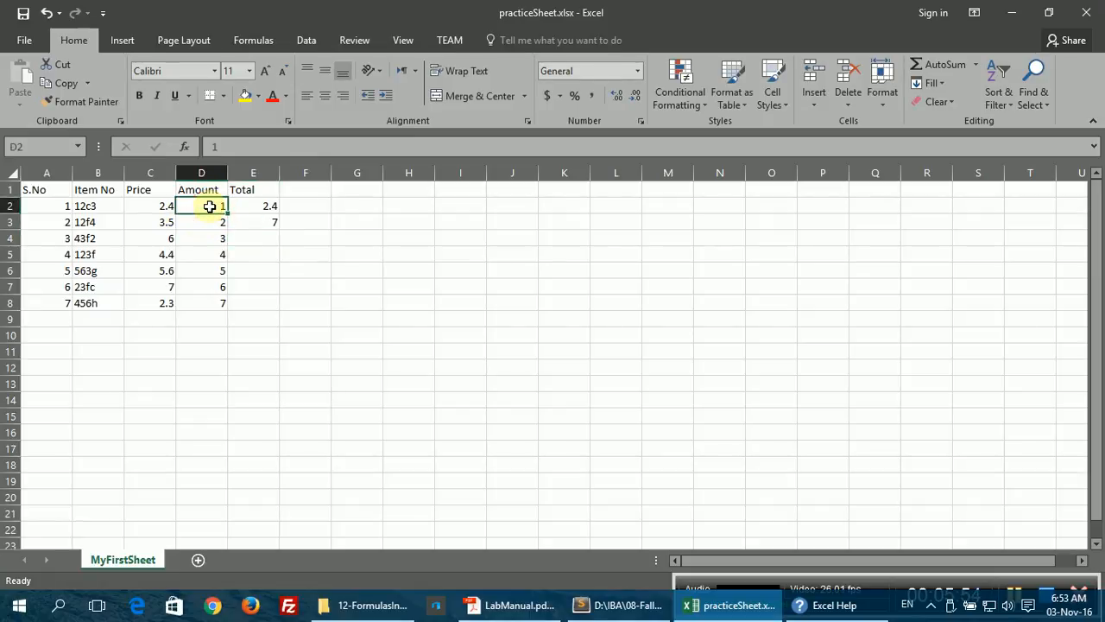
Step: Change the first Amount in D2 to 4, then to 3, so E2 shows 7.2
{"action": "type", "text": "4"}
{"action": "key", "text": "Return"}
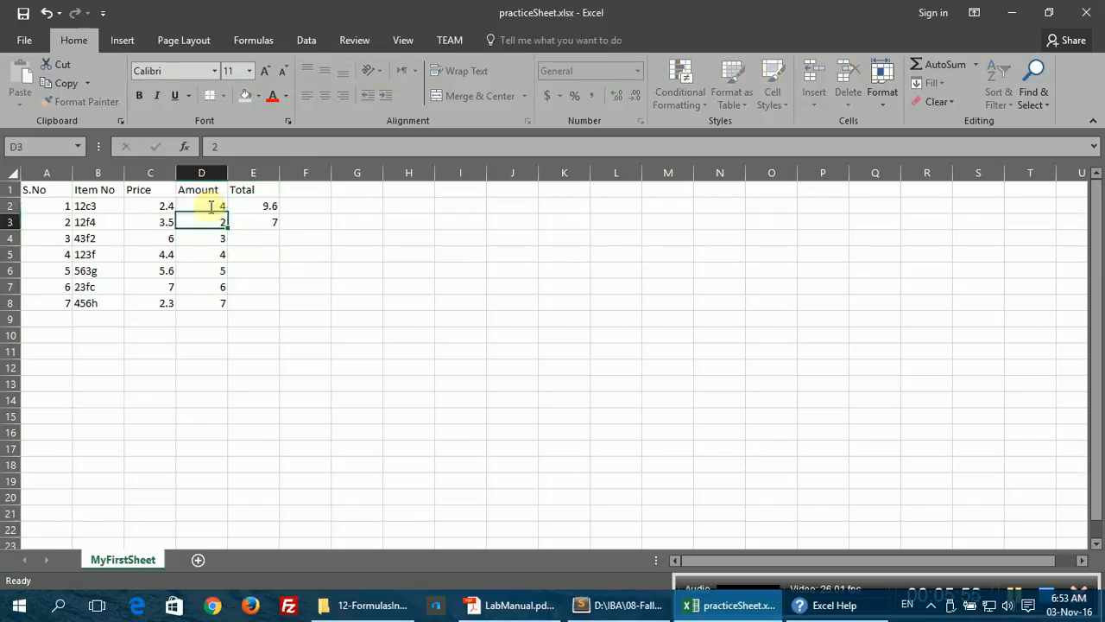
{"action": "left_click", "coordinate": [273, 207]}
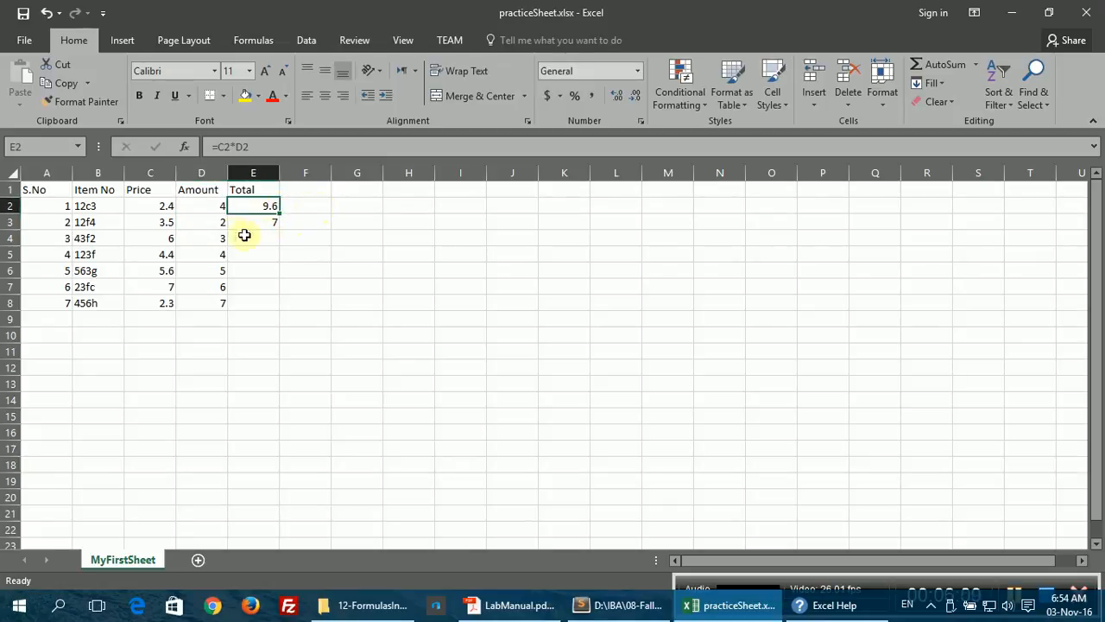
{"action": "left_click", "coordinate": [208, 207]}
{"action": "type", "text": "3"}
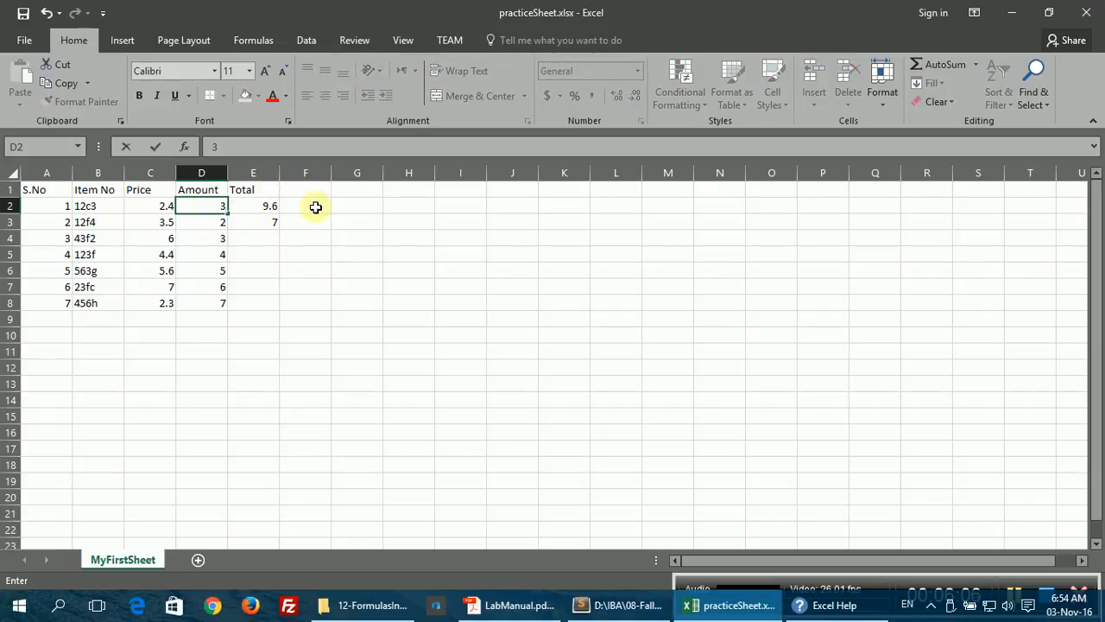
{"action": "key", "text": "Return"}
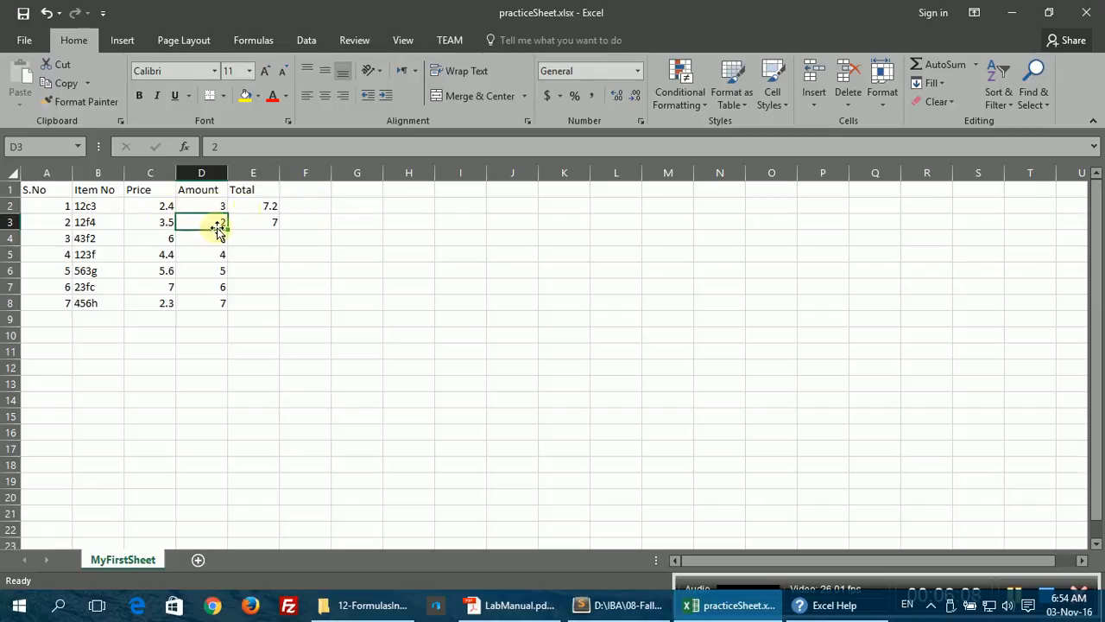
Step: Change the second Price in C3 to 3.9 so E3 recalculates to 7.8
{"action": "left_click", "coordinate": [155, 223]}
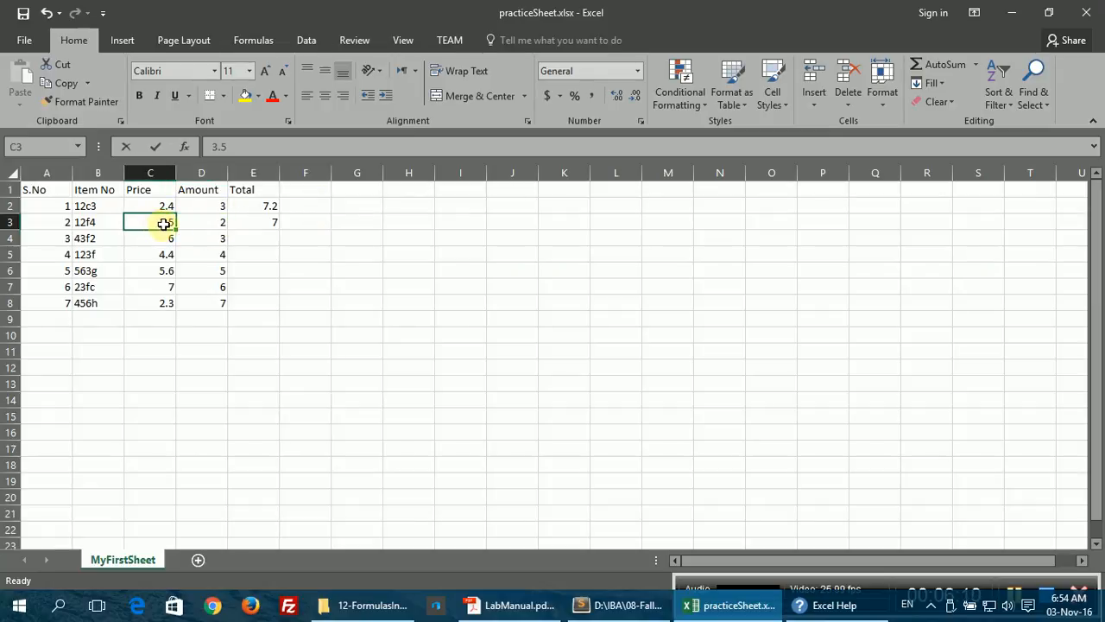
{"action": "type", "text": "3"}
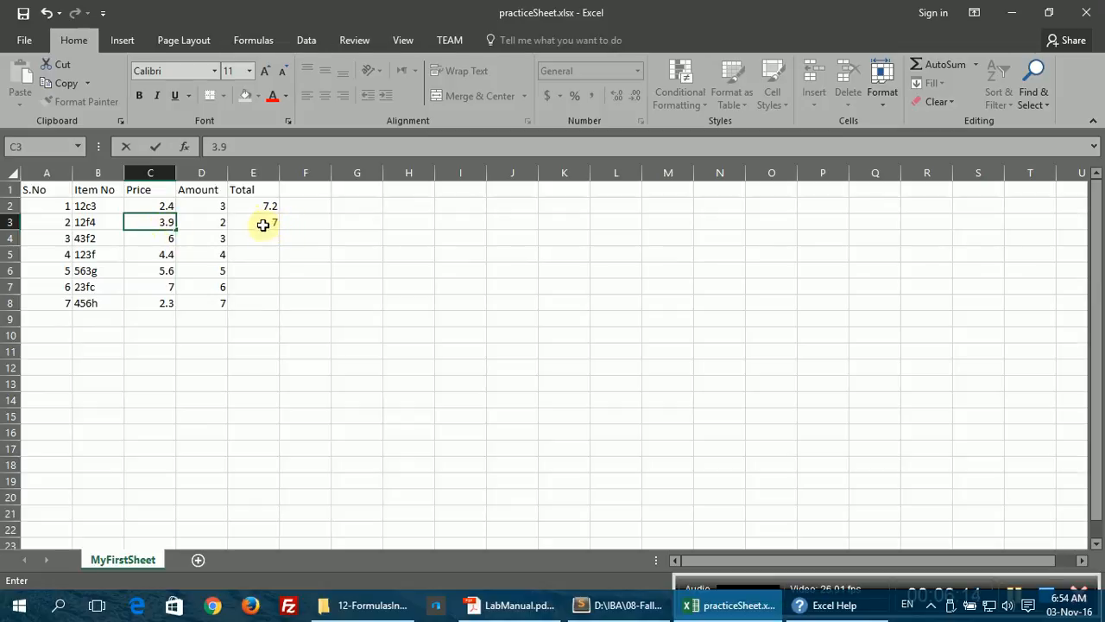
{"action": "key", "text": "Return"}
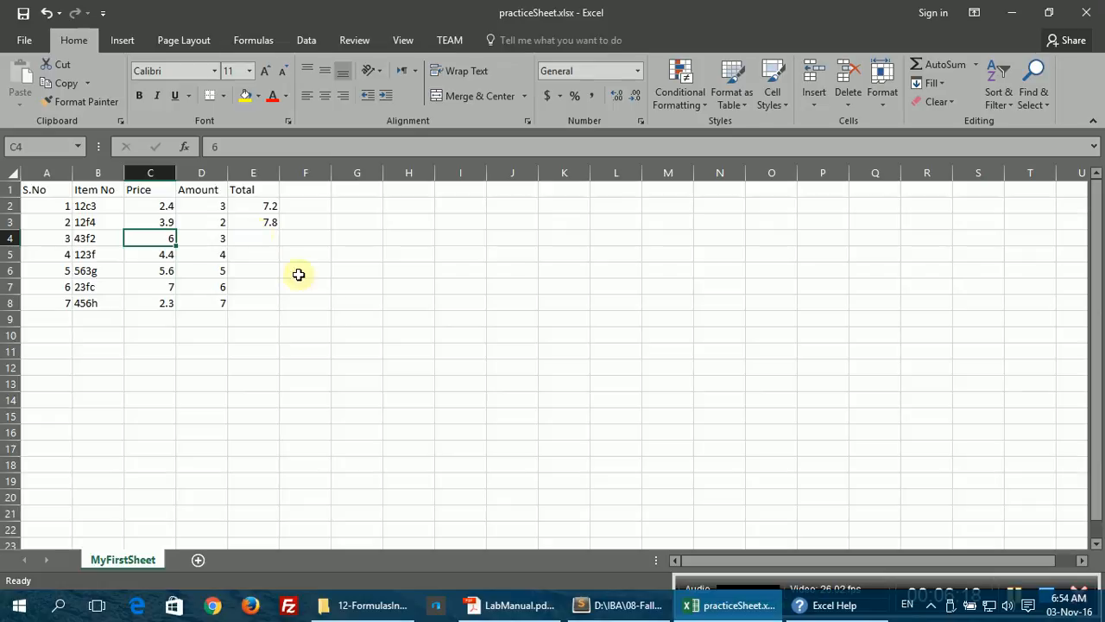
{"action": "mouse_move", "coordinate": [618, 610]}
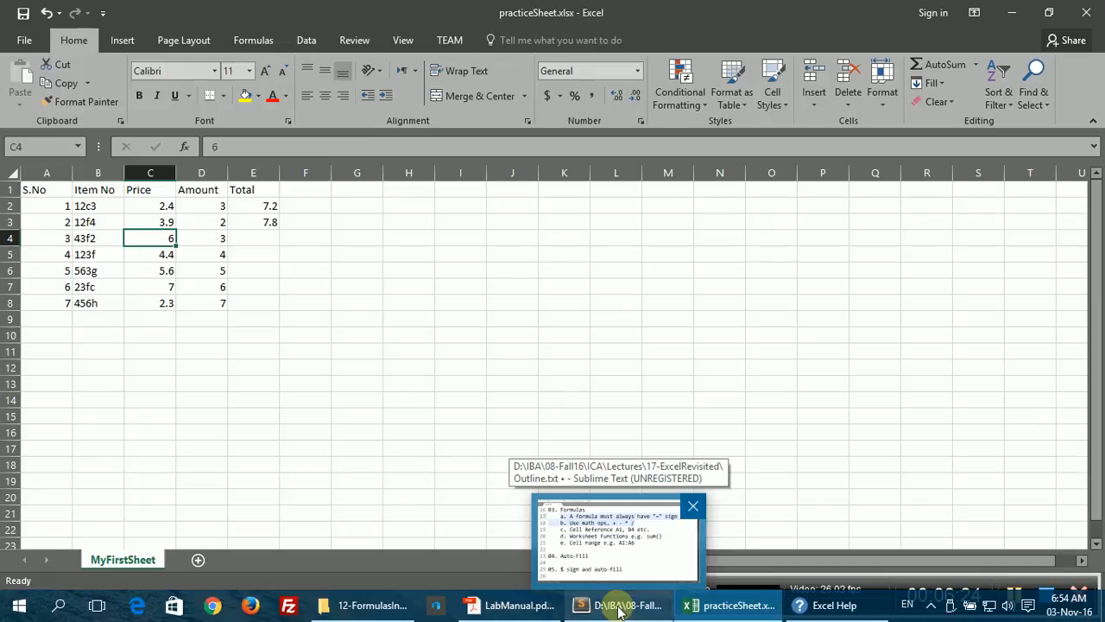
Step: Highlight the '04. Auto-Fill' line in Sublime Text, then reselect the E3 Total in Excel
{"action": "left_click", "coordinate": [618, 610]}
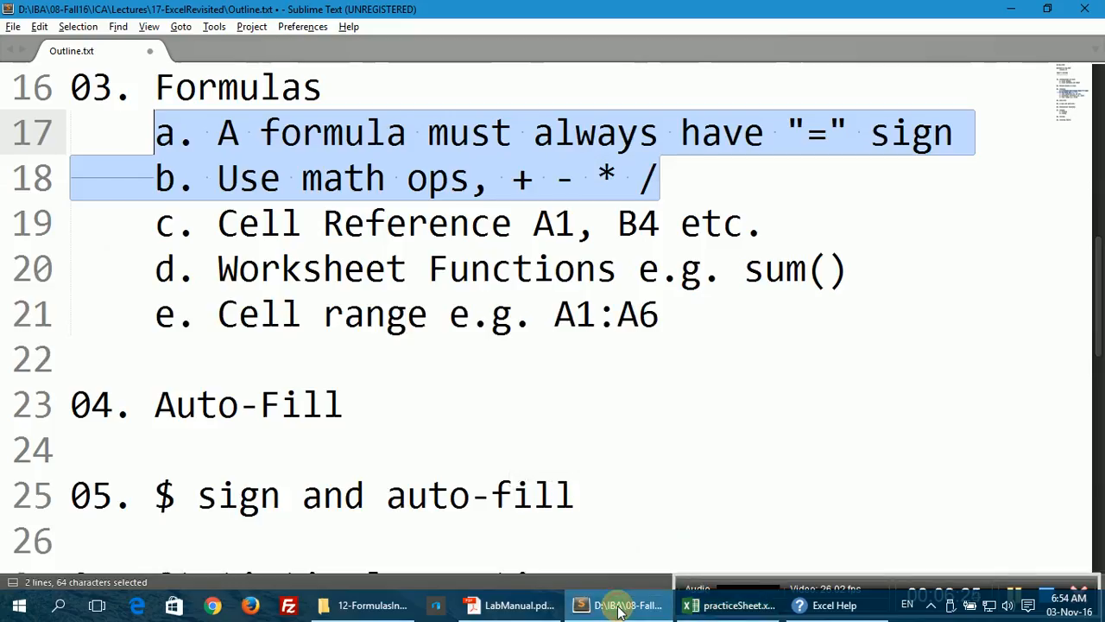
{"action": "left_click", "coordinate": [342, 406]}
{"action": "left_click_drag", "start_coordinate": [342, 406], "coordinate": [76, 413]}
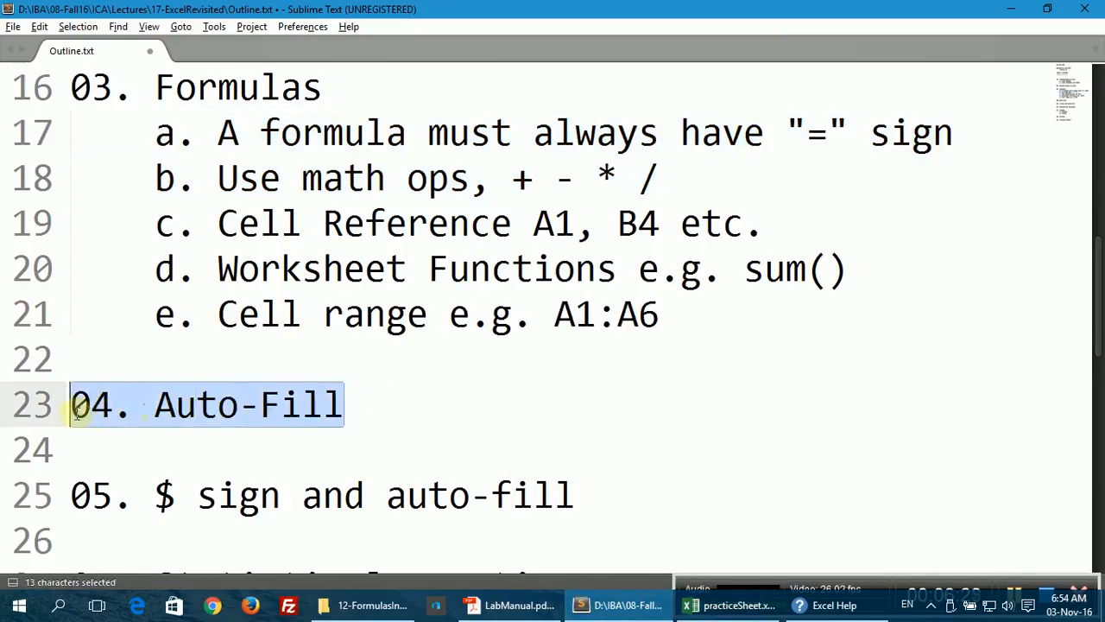
{"action": "left_click", "coordinate": [704, 609]}
{"action": "left_click", "coordinate": [251, 221]}
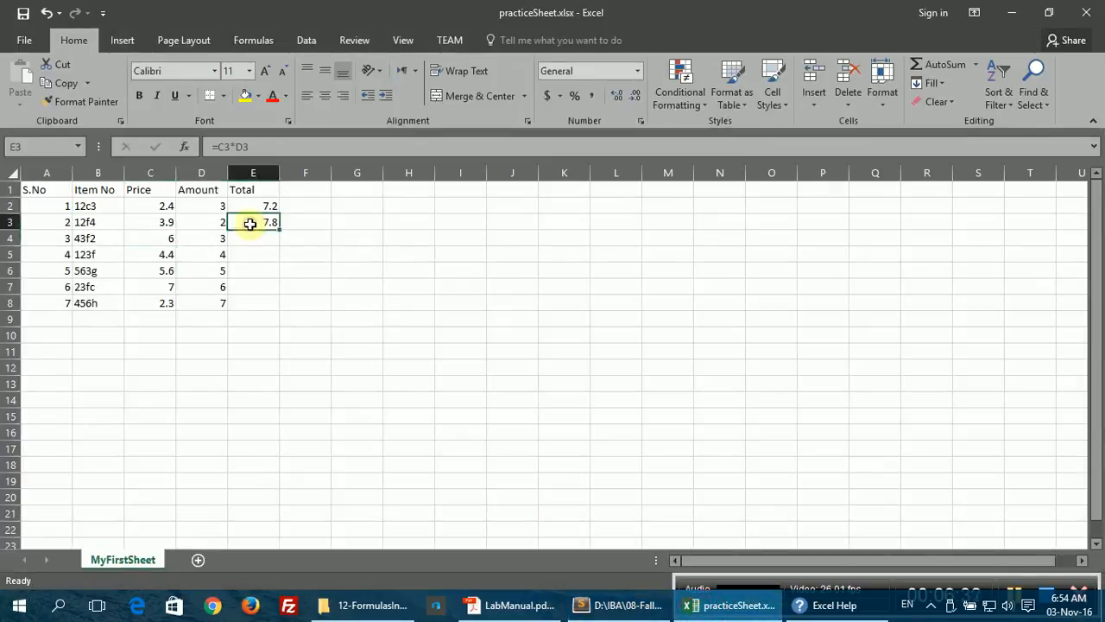
Step: Copy the E3 Total formula down through E8 with the fill handle
{"action": "left_click", "coordinate": [260, 222]}
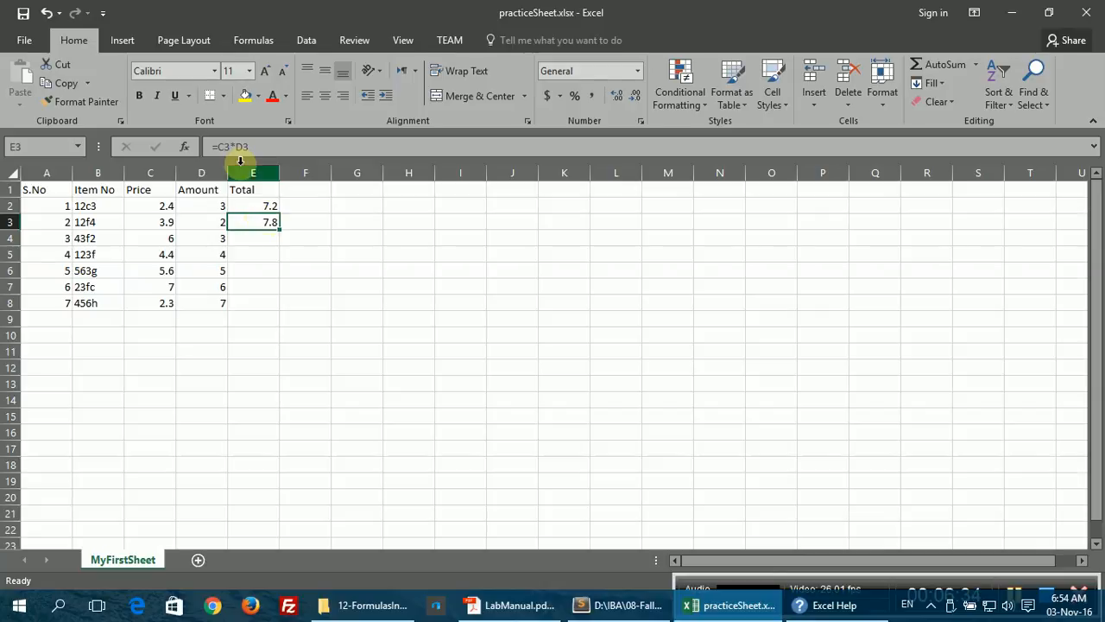
{"action": "left_click", "coordinate": [243, 146]}
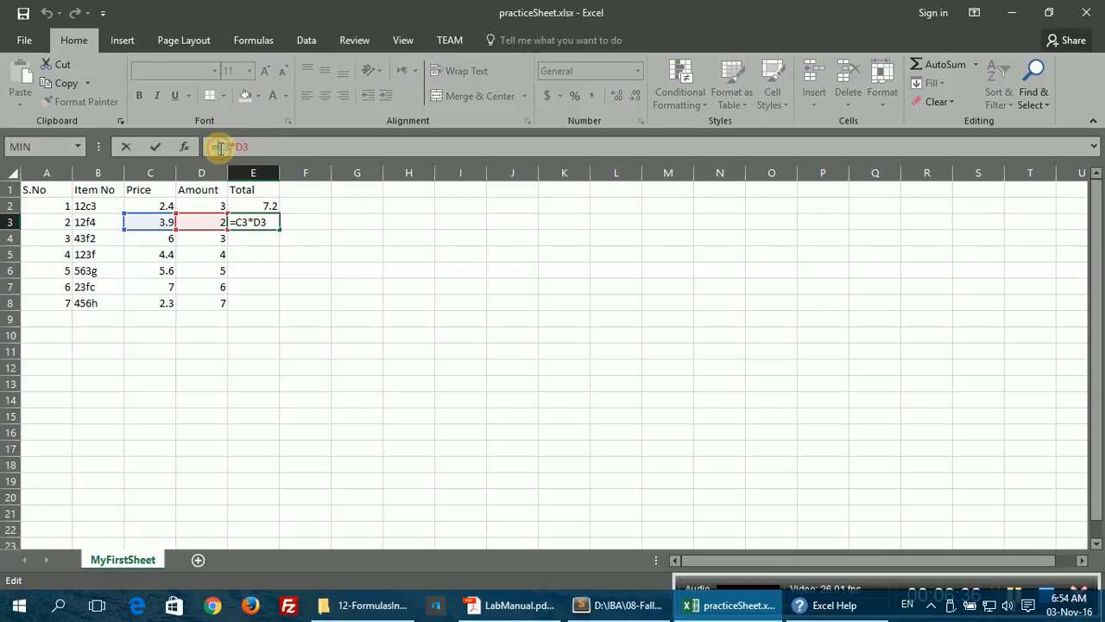
{"action": "left_click", "coordinate": [301, 224]}
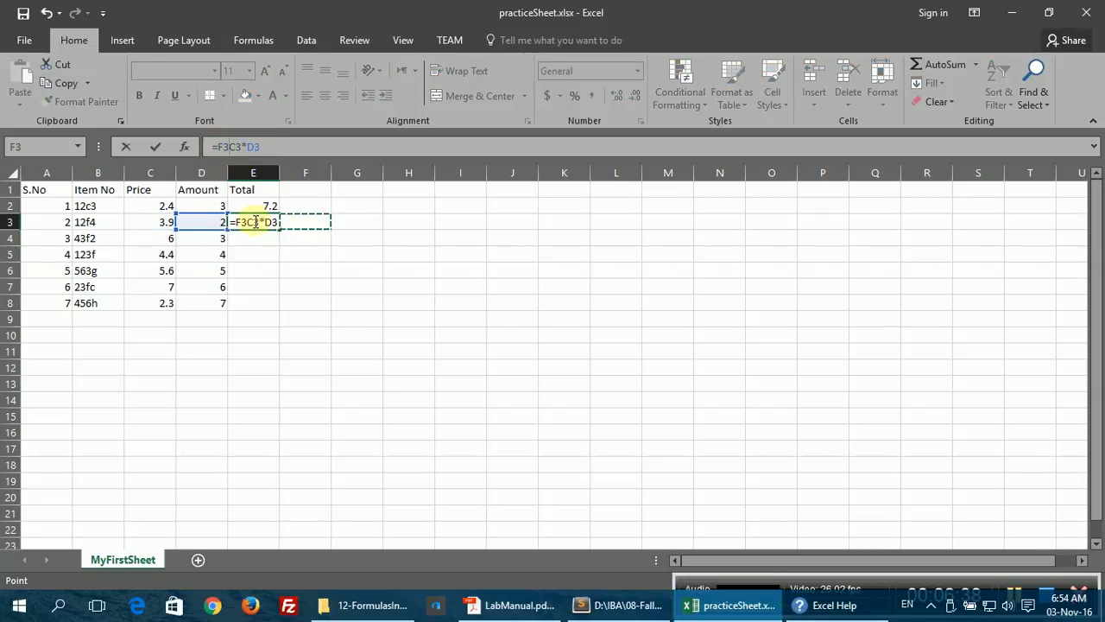
{"action": "key", "text": "Escape"}
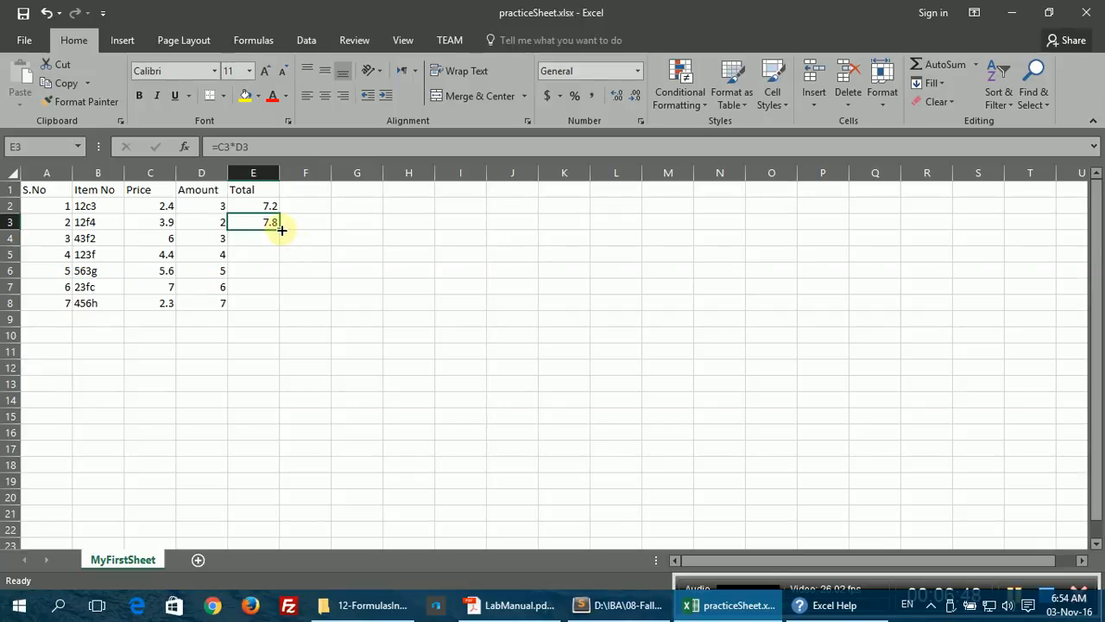
{"action": "left_click_drag", "start_coordinate": [281, 230], "coordinate": [282, 308]}
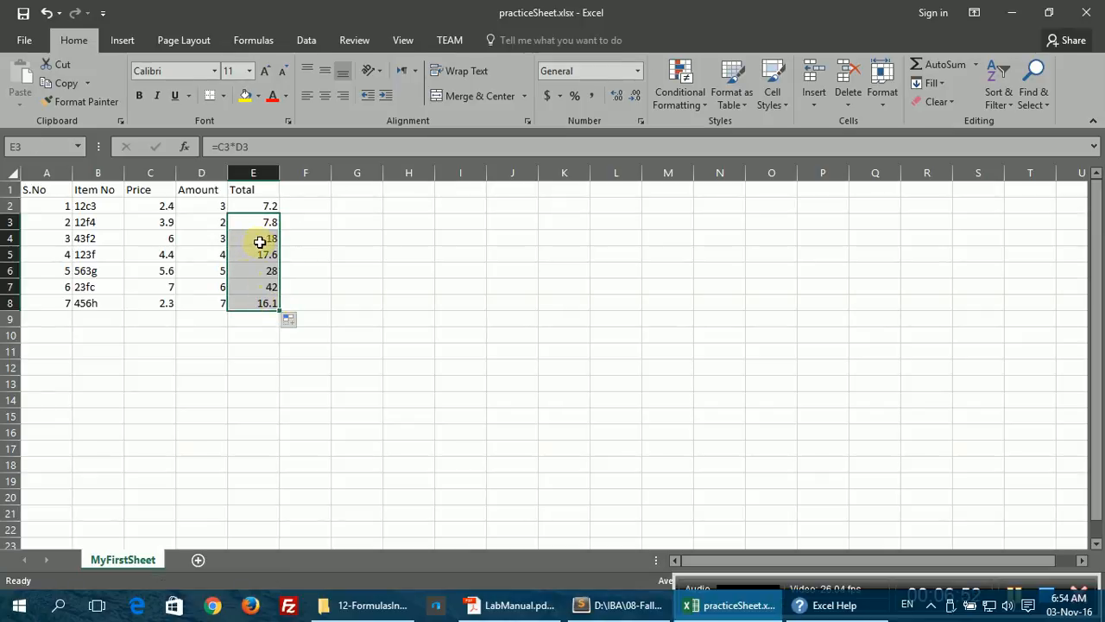
Step: Verify the copied formulas in E4, E5 and E6, then bring up the Sublime Text outline
{"action": "left_click", "coordinate": [259, 241]}
{"action": "left_click", "coordinate": [245, 147]}
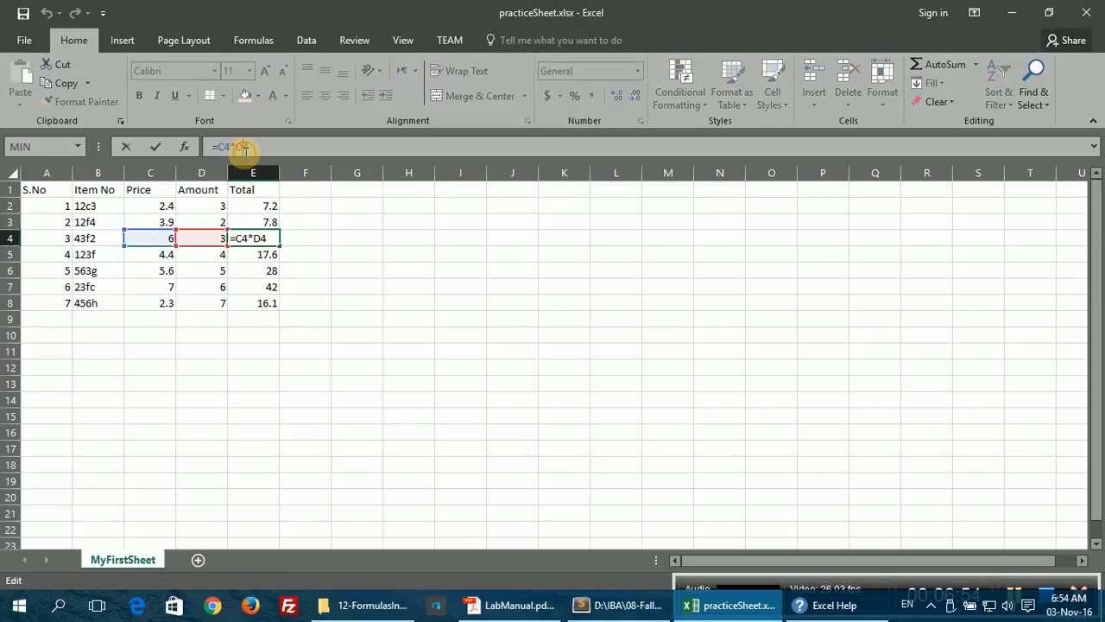
{"action": "left_click", "coordinate": [247, 237]}
{"action": "left_click", "coordinate": [255, 256]}
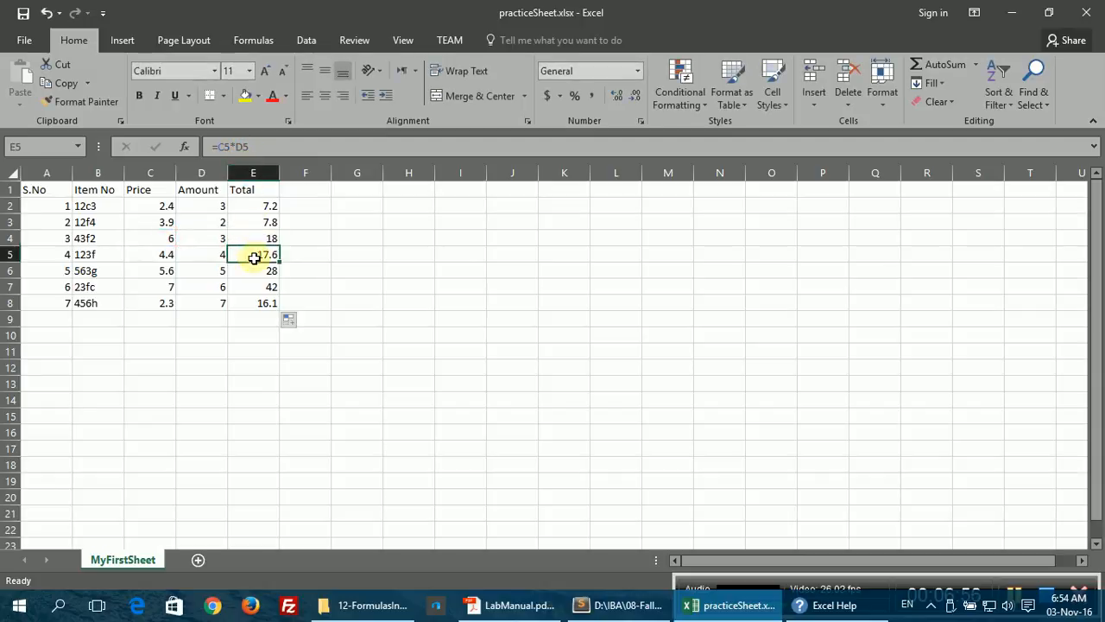
{"action": "left_click", "coordinate": [235, 148]}
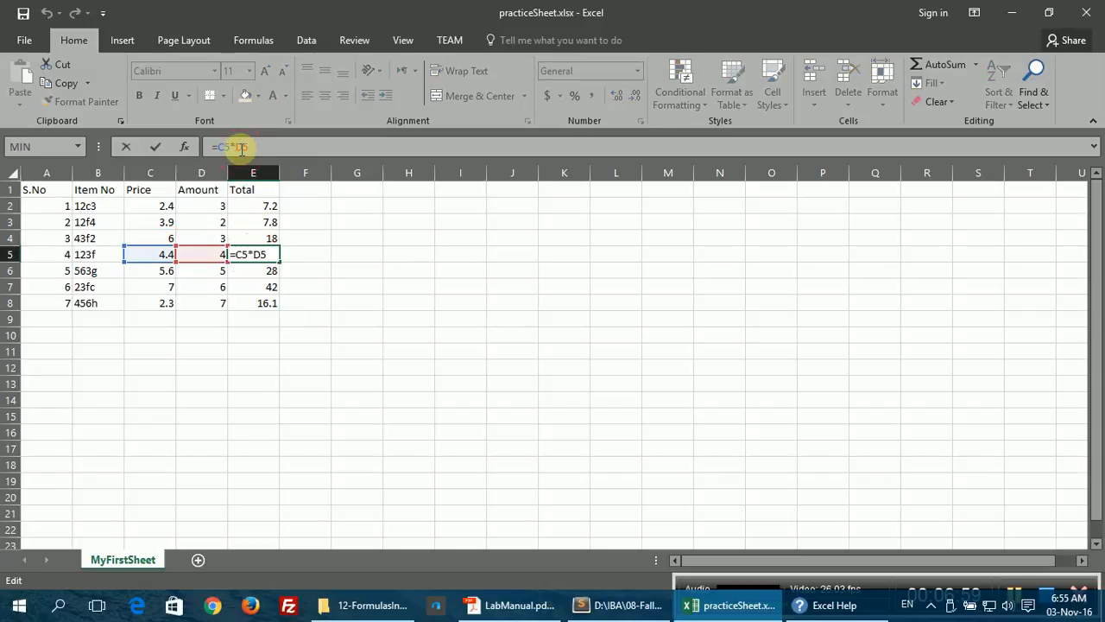
{"action": "left_click", "coordinate": [253, 252]}
{"action": "left_click", "coordinate": [256, 269]}
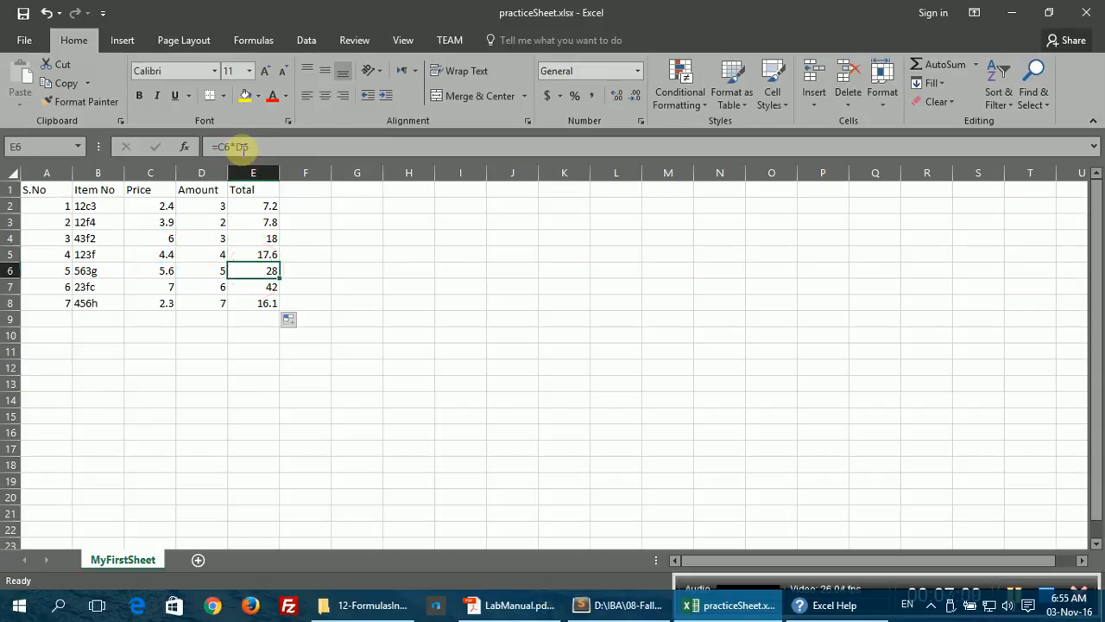
{"action": "left_click", "coordinate": [244, 149]}
{"action": "left_click", "coordinate": [256, 271]}
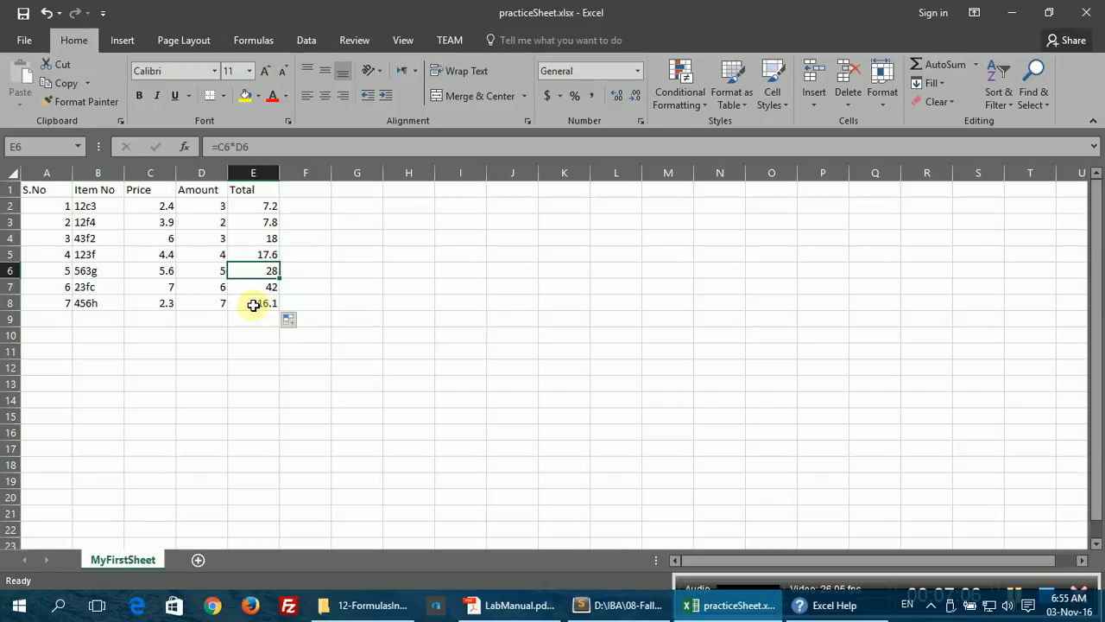
{"action": "left_click", "coordinate": [617, 605]}
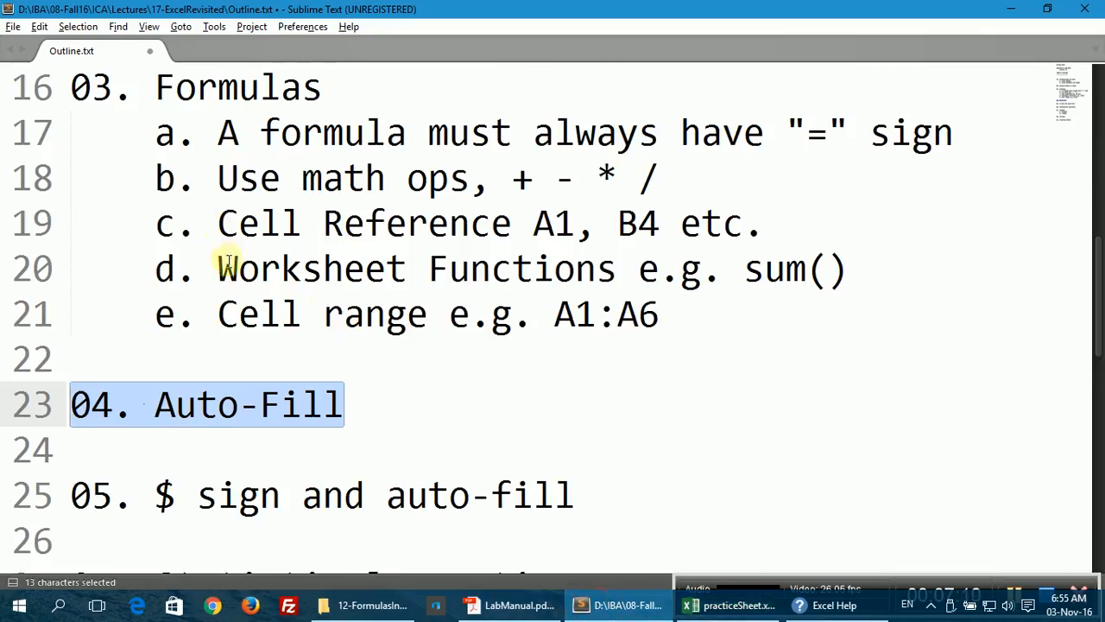
Step: Select the 'Worksheet Functions e.g. sum()' outline line and return to Excel
{"action": "left_click_drag", "start_coordinate": [224, 268], "coordinate": [851, 270]}
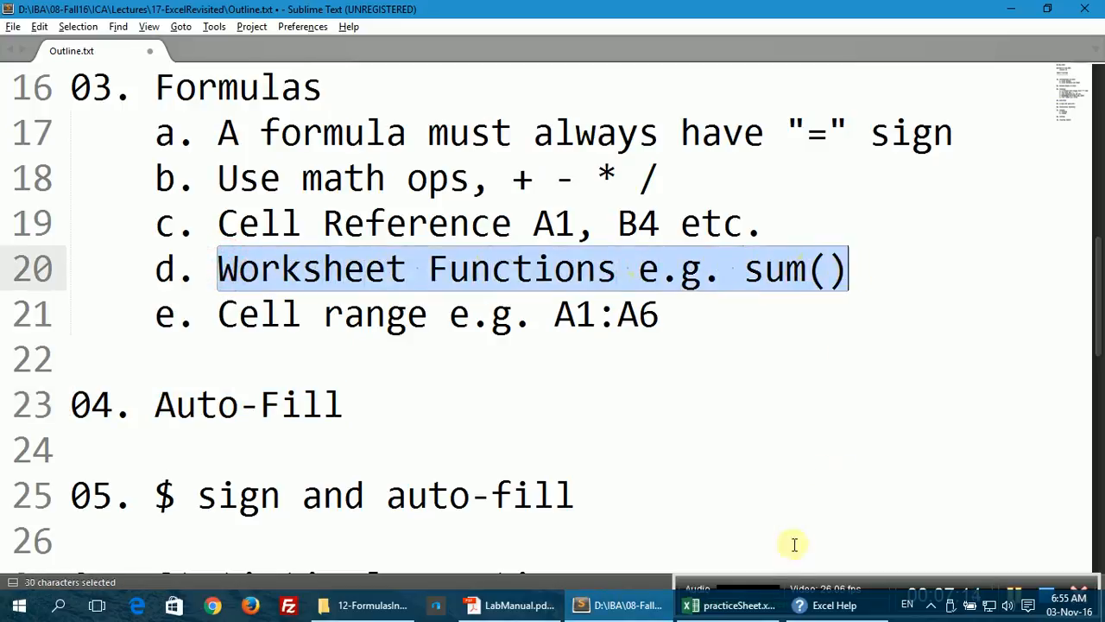
{"action": "left_click", "coordinate": [730, 604]}
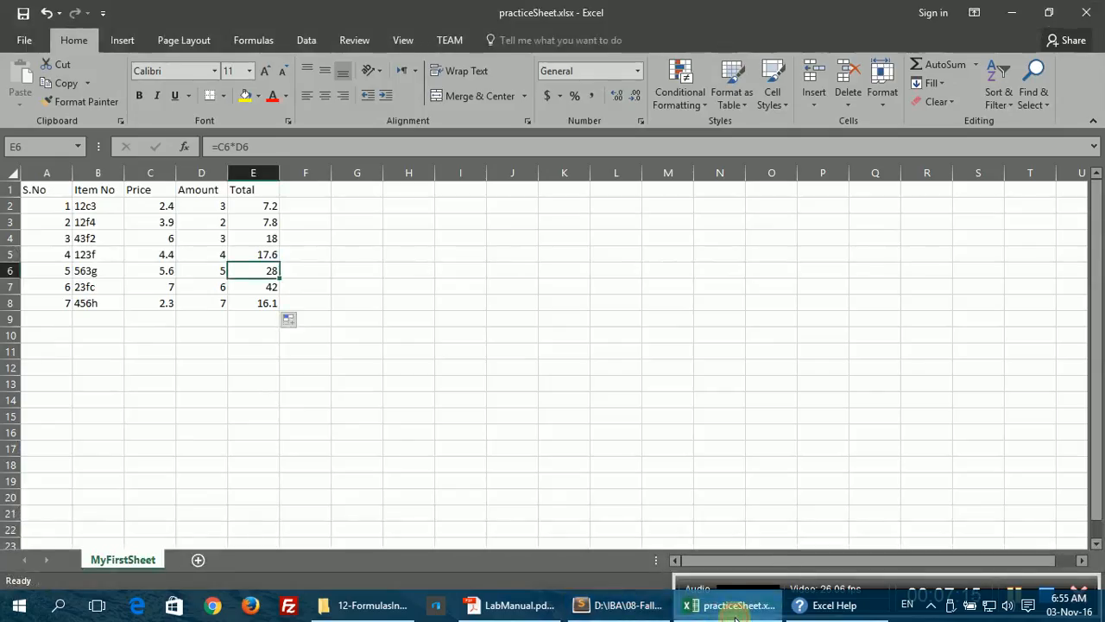
Step: Put an AutoSum =SUM(E2:E8) total of 136.7 in E9
{"action": "left_click", "coordinate": [252, 319]}
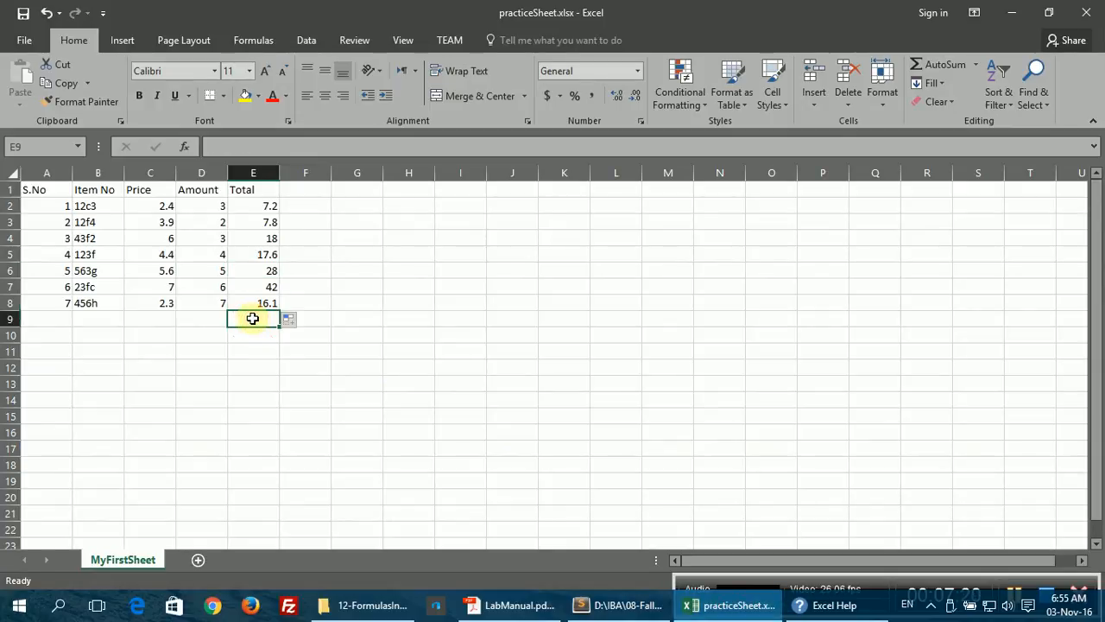
{"action": "left_click", "coordinate": [246, 41]}
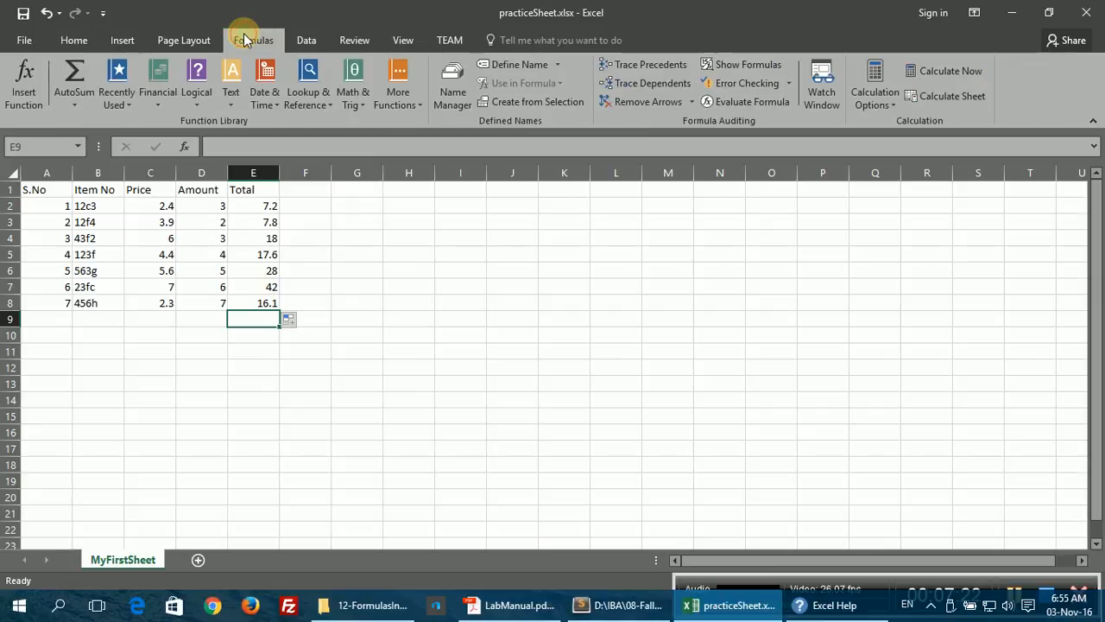
{"action": "left_click", "coordinate": [69, 99]}
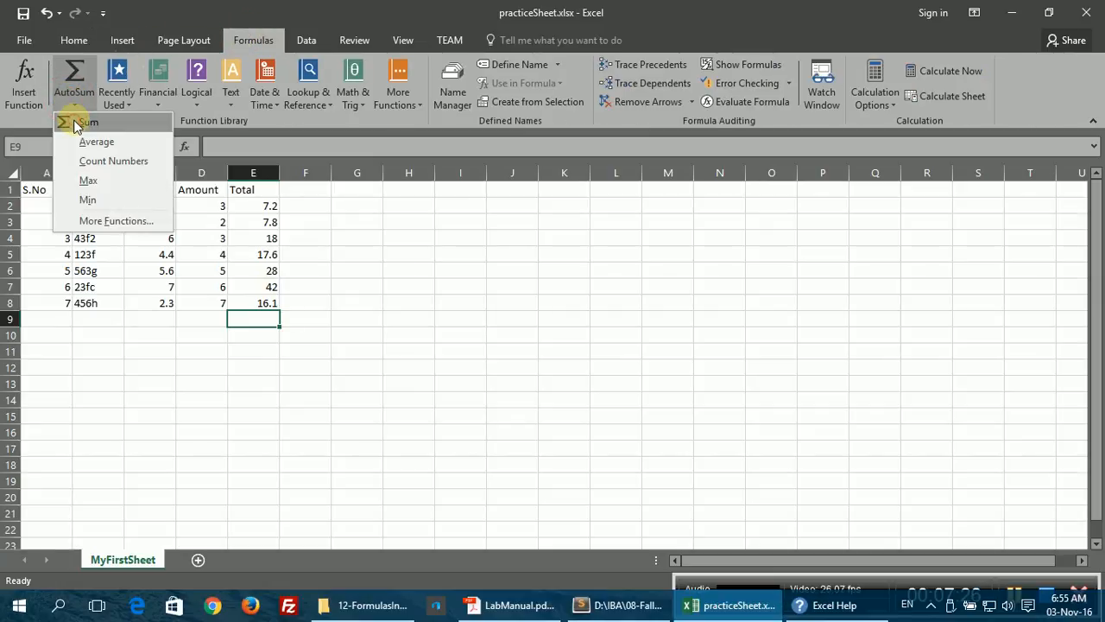
{"action": "left_click", "coordinate": [74, 122]}
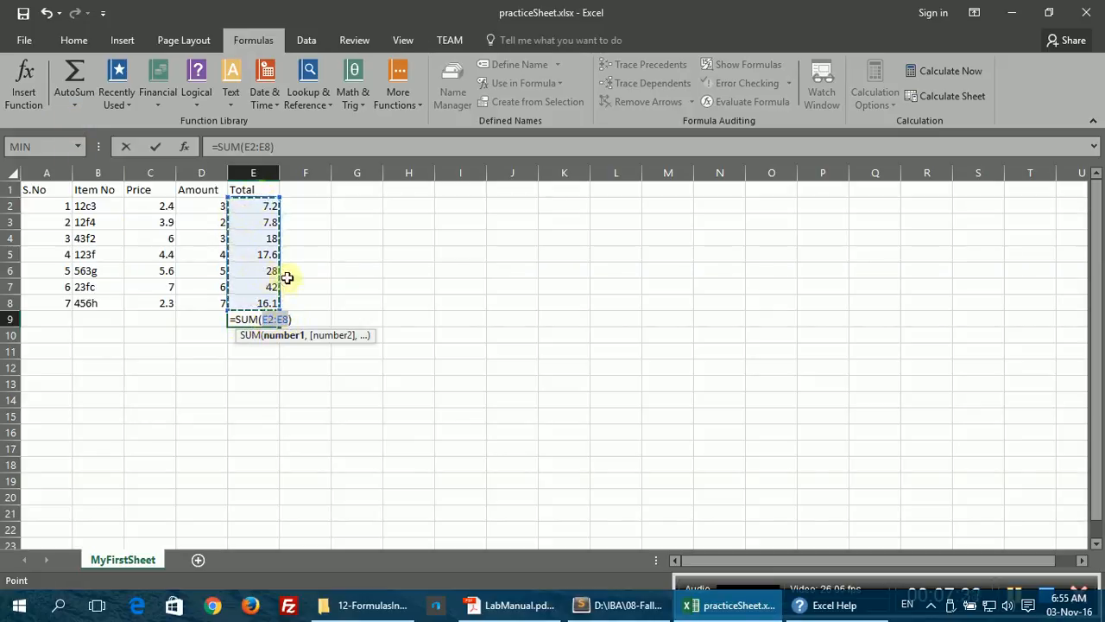
{"action": "left_click", "coordinate": [284, 147]}
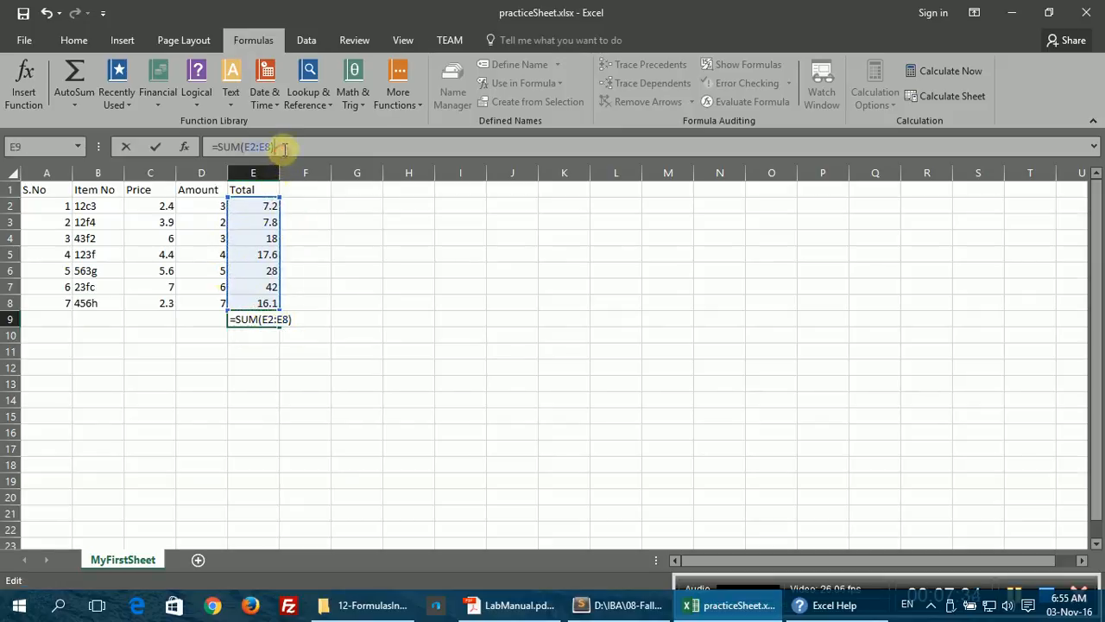
{"action": "key", "text": "Return"}
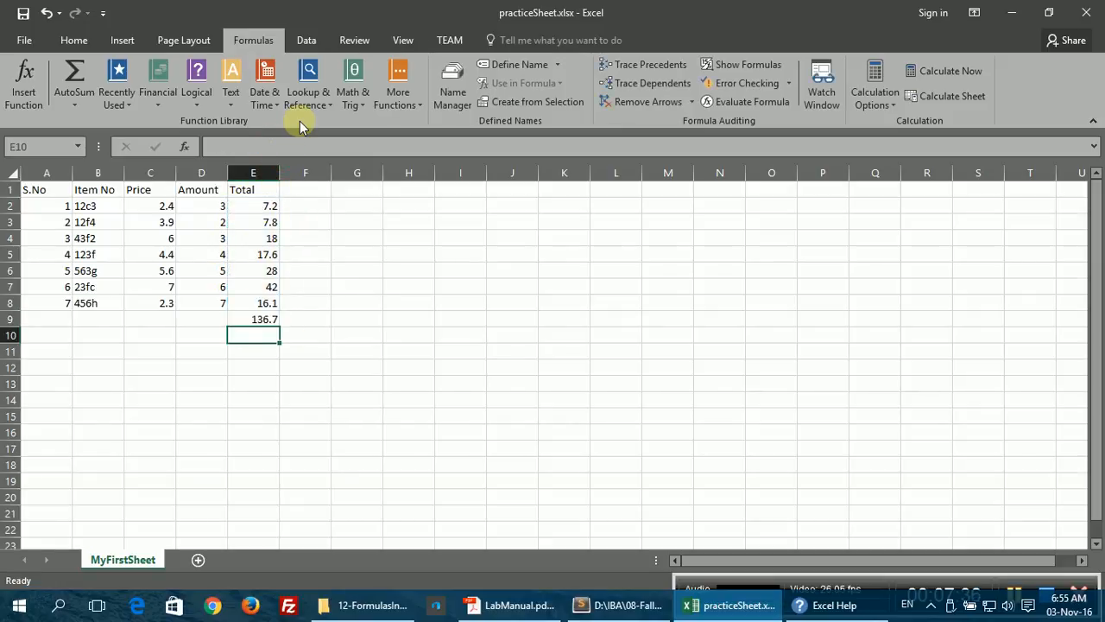
Step: Clear the sum out of cell E9
{"action": "left_click", "coordinate": [258, 321]}
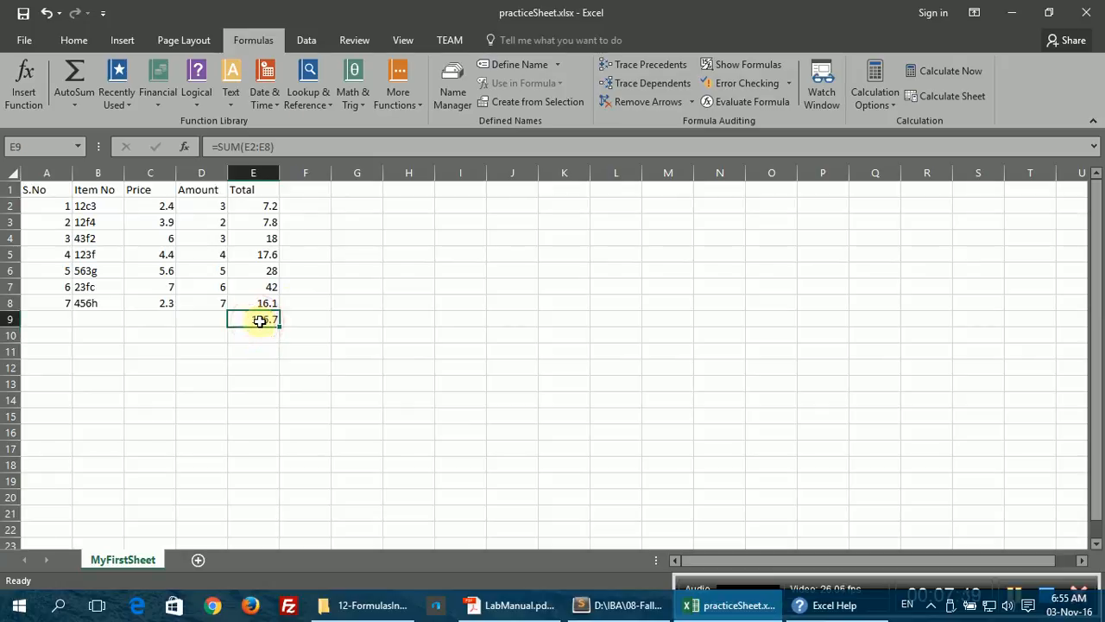
{"action": "key", "text": "BackSpace"}
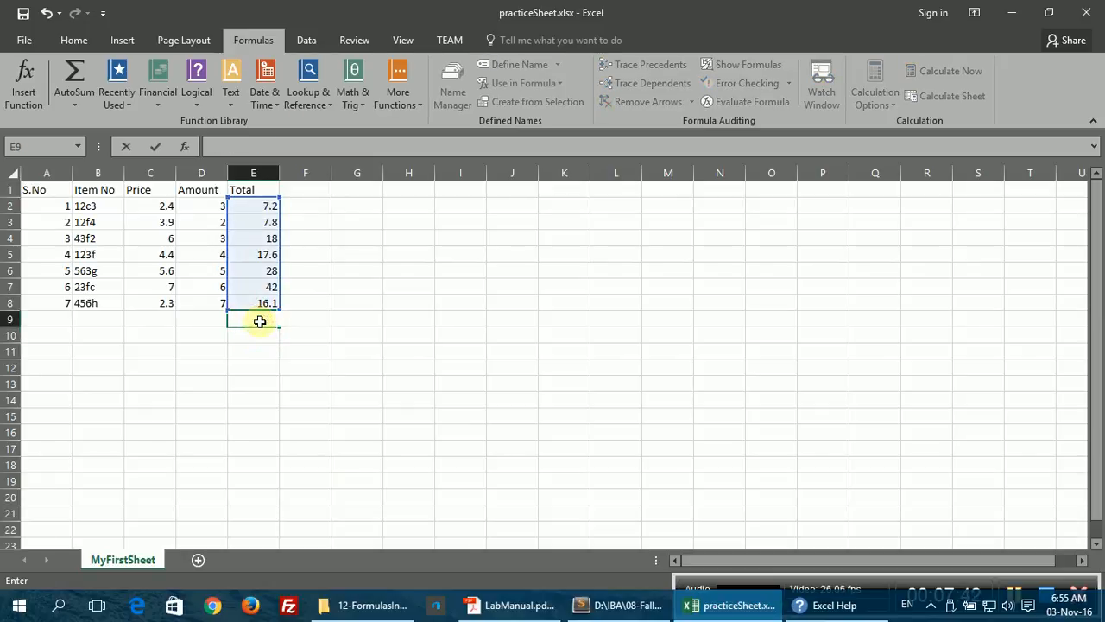
{"action": "key", "text": "Escape"}
{"action": "key", "text": "BackSpace"}
{"action": "key", "text": "Return"}
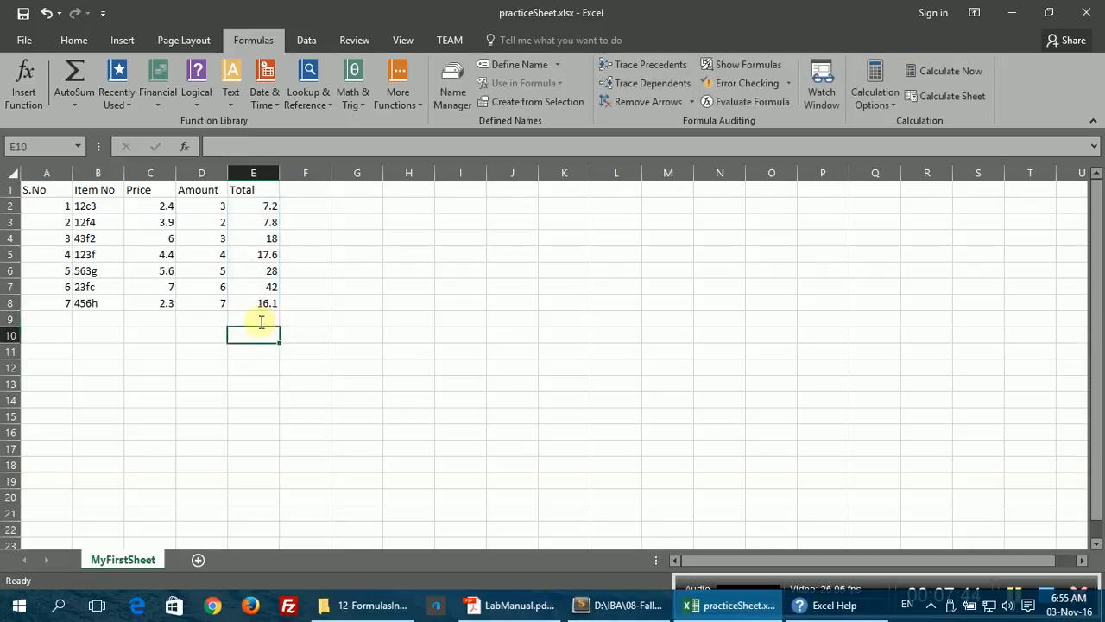
Step: Type =SUM( into E9 by hand and open the SUM function's help topic
{"action": "left_click", "coordinate": [261, 321]}
{"action": "type", "text": "="}
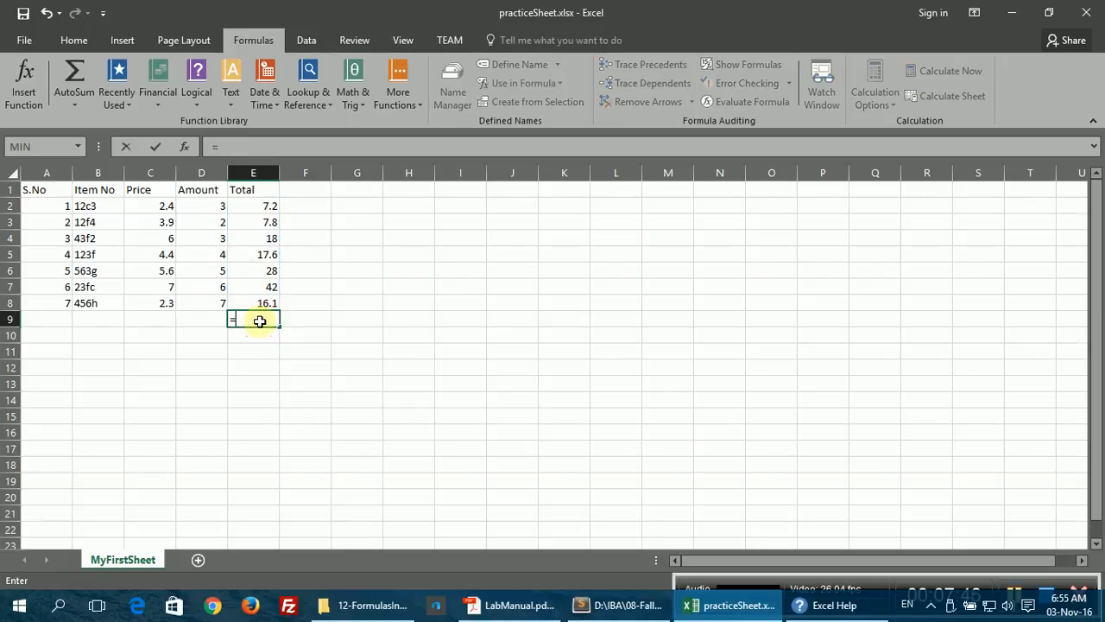
{"action": "type", "text": "SUM"}
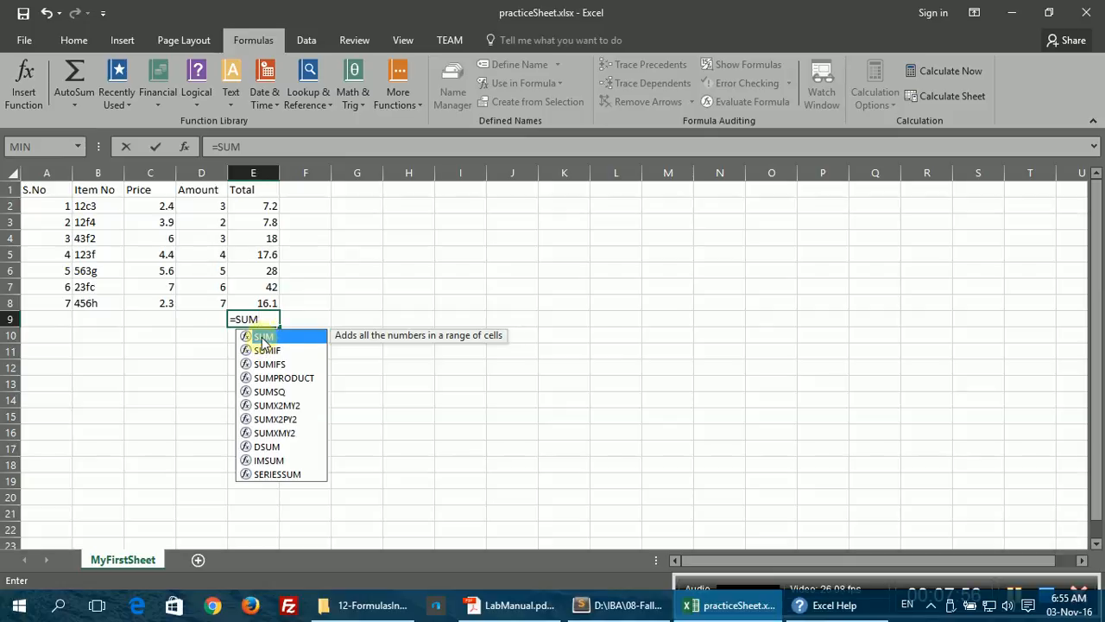
{"action": "double_click", "coordinate": [261, 337]}
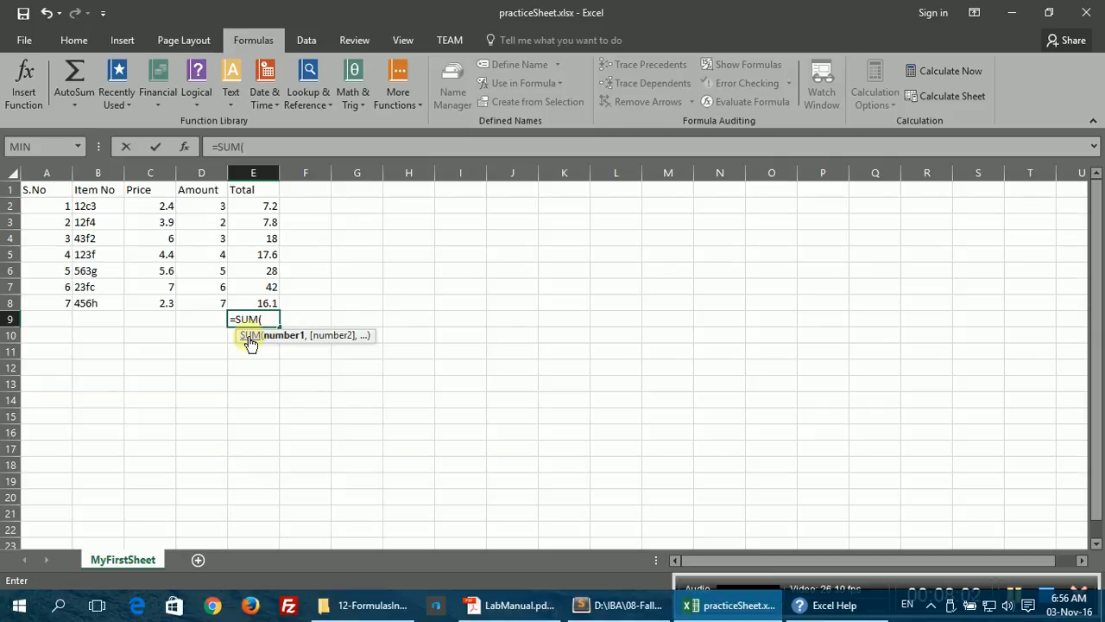
{"action": "left_click", "coordinate": [249, 343]}
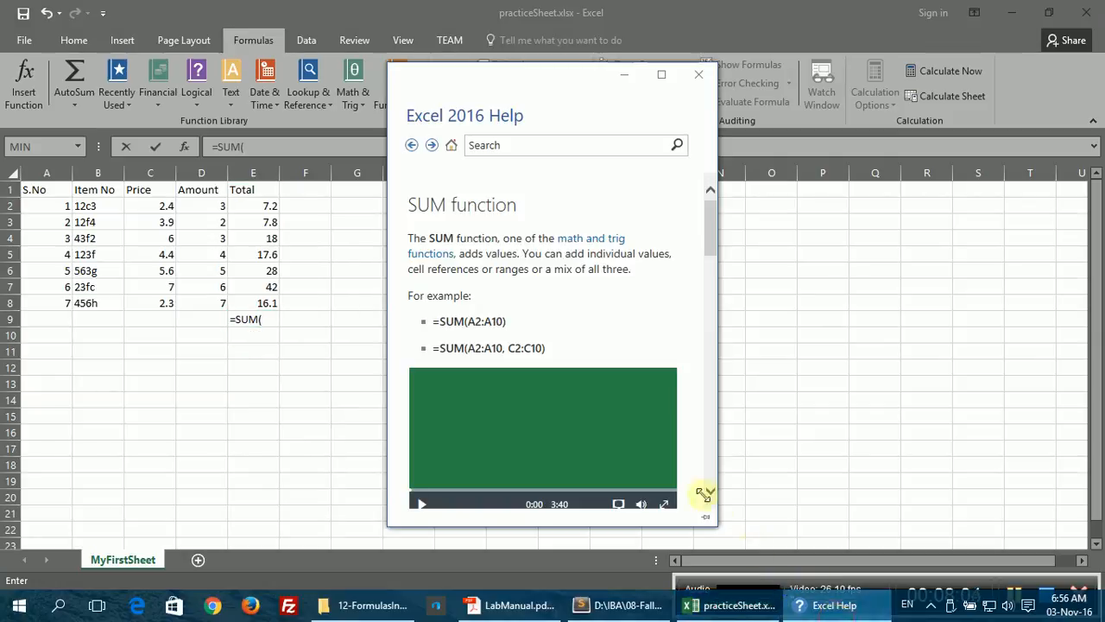
Step: Watch the SUM help video up to 0:18, then return to the practiceSheet workbook
{"action": "scroll", "coordinate": [506, 317], "scroll_direction": "down", "scroll_amount": 2}
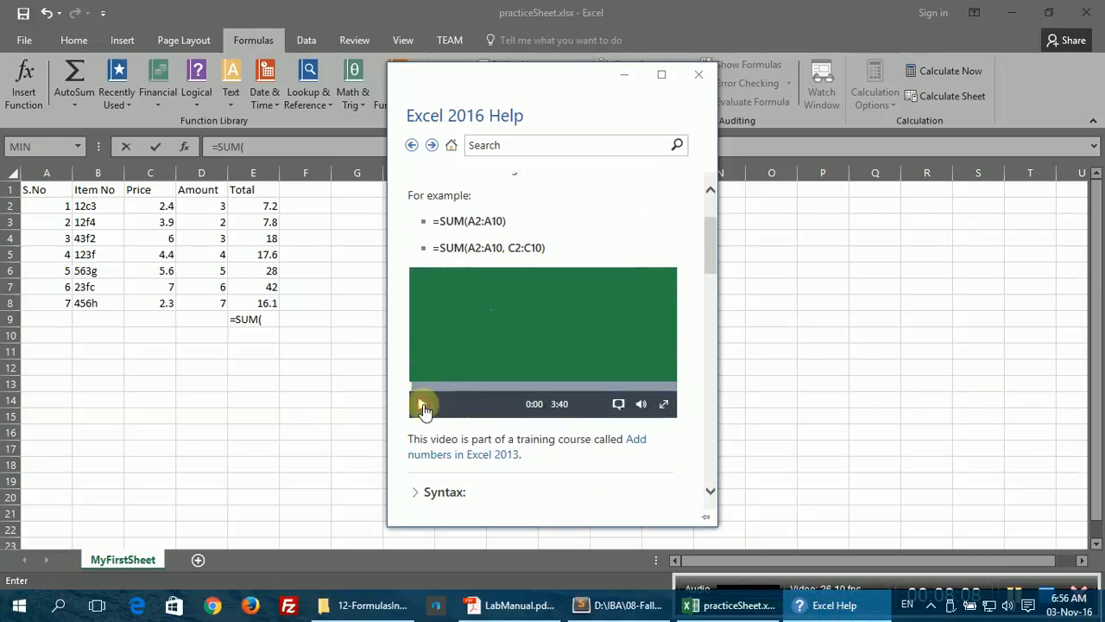
{"action": "left_click", "coordinate": [422, 405]}
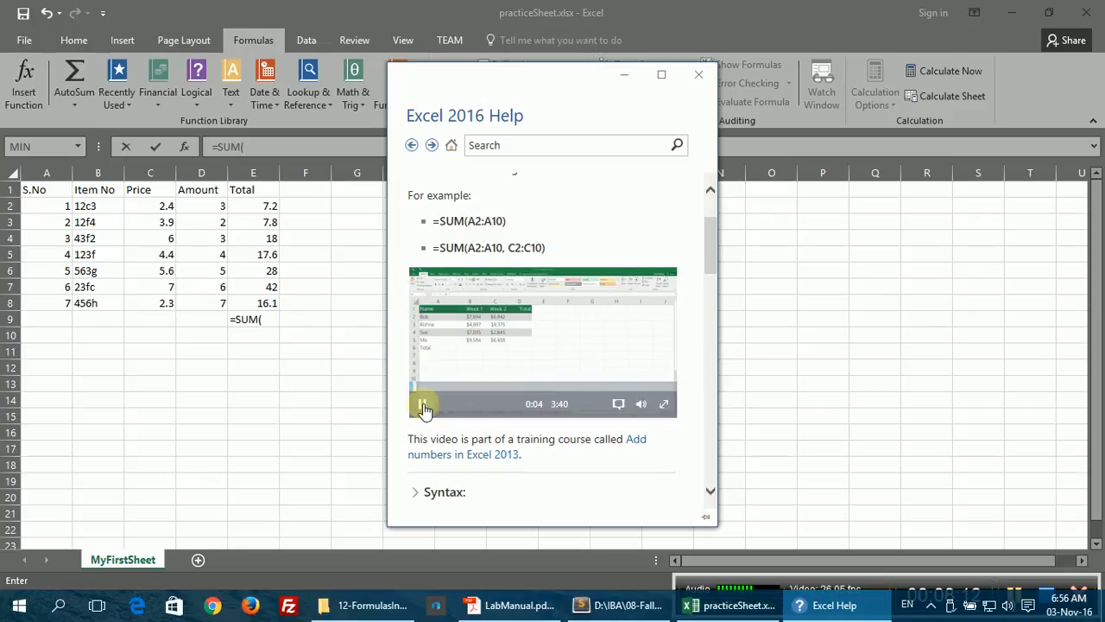
{"action": "mouse_move", "coordinate": [432, 397]}
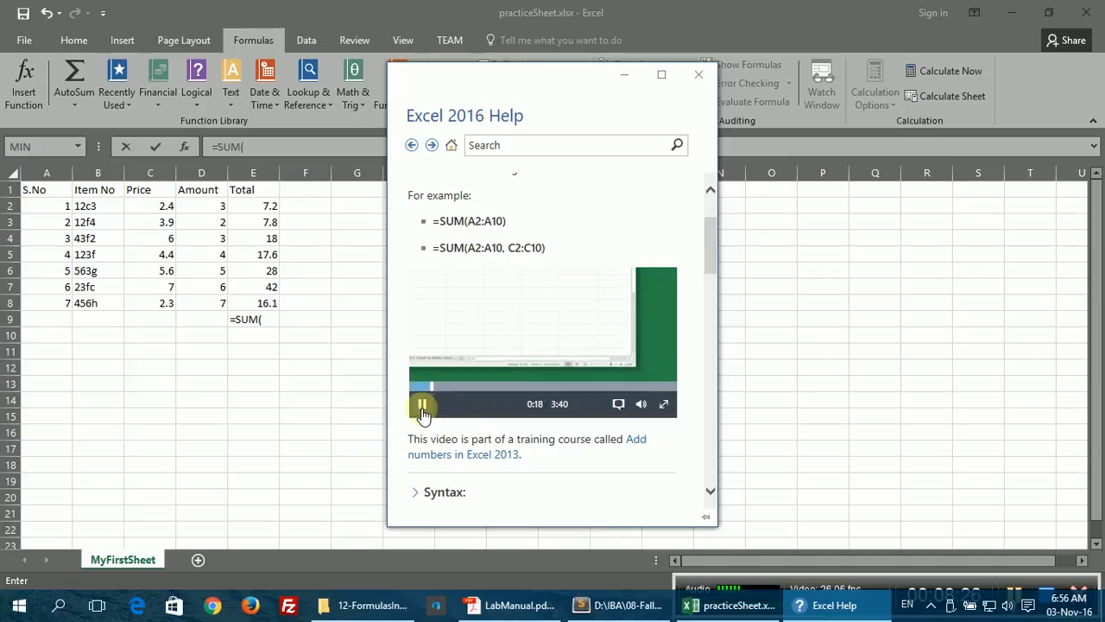
{"action": "left_click", "coordinate": [246, 205]}
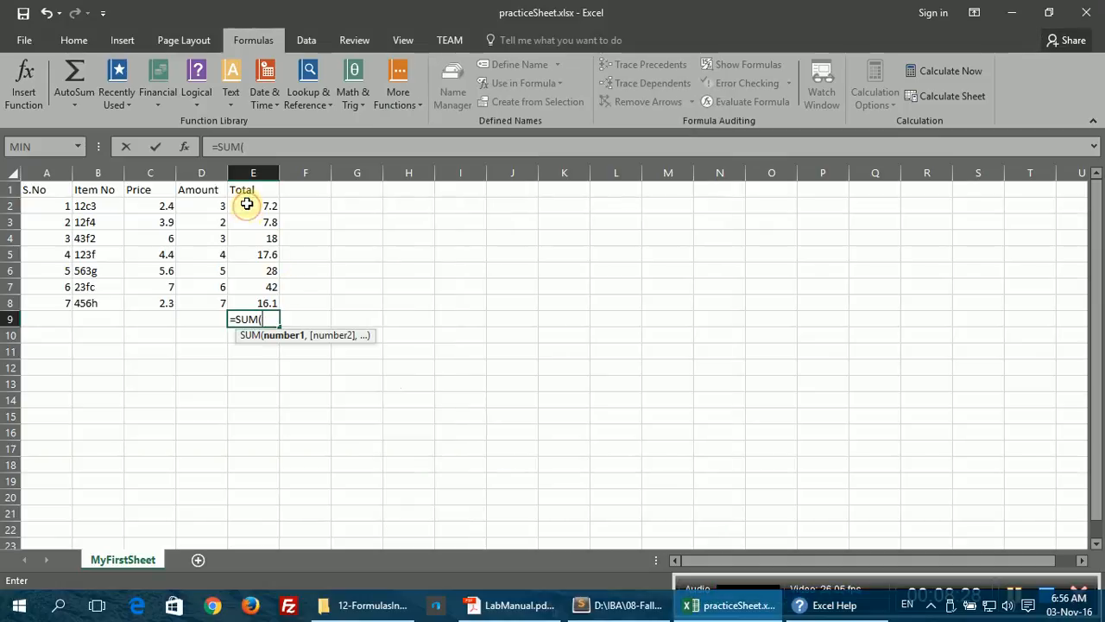
Step: Abandon E9's =SUM( entry, read the 136.7 status-bar sum of E2:E8, and reopen SUM help
{"action": "key", "text": "Escape"}
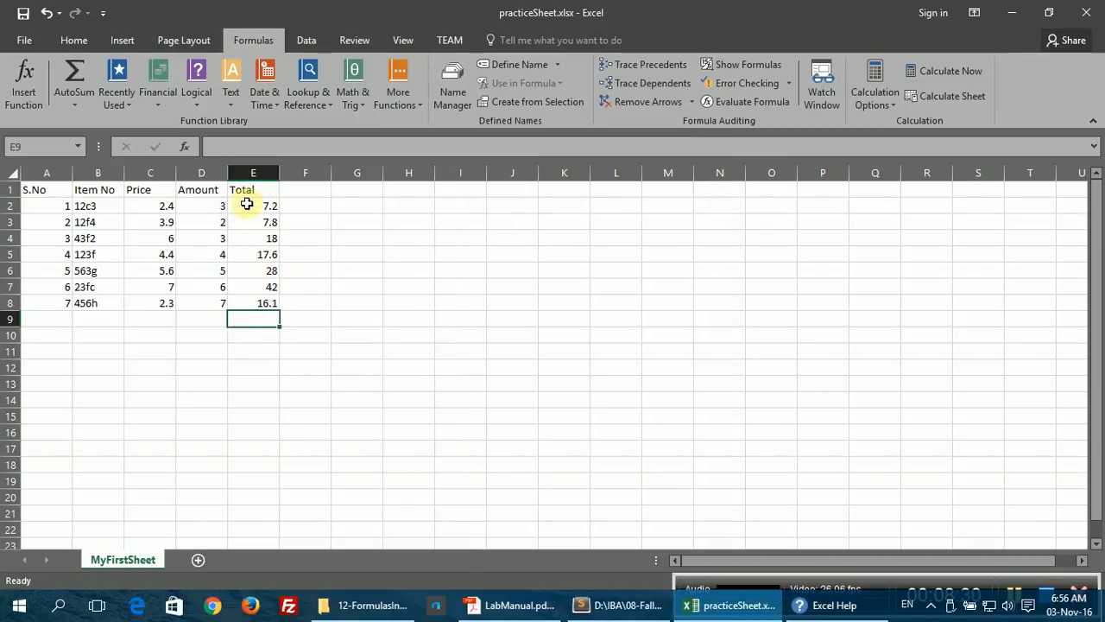
{"action": "left_click_drag", "start_coordinate": [247, 204], "coordinate": [273, 303]}
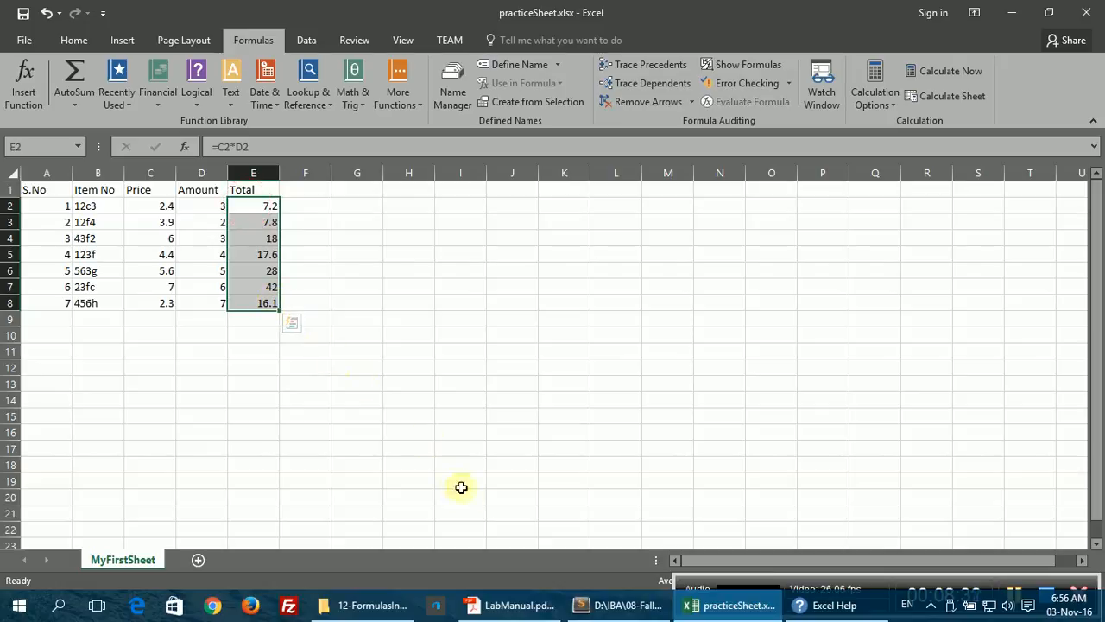
{"action": "left_click_drag", "start_coordinate": [710, 588], "coordinate": [728, 437]}
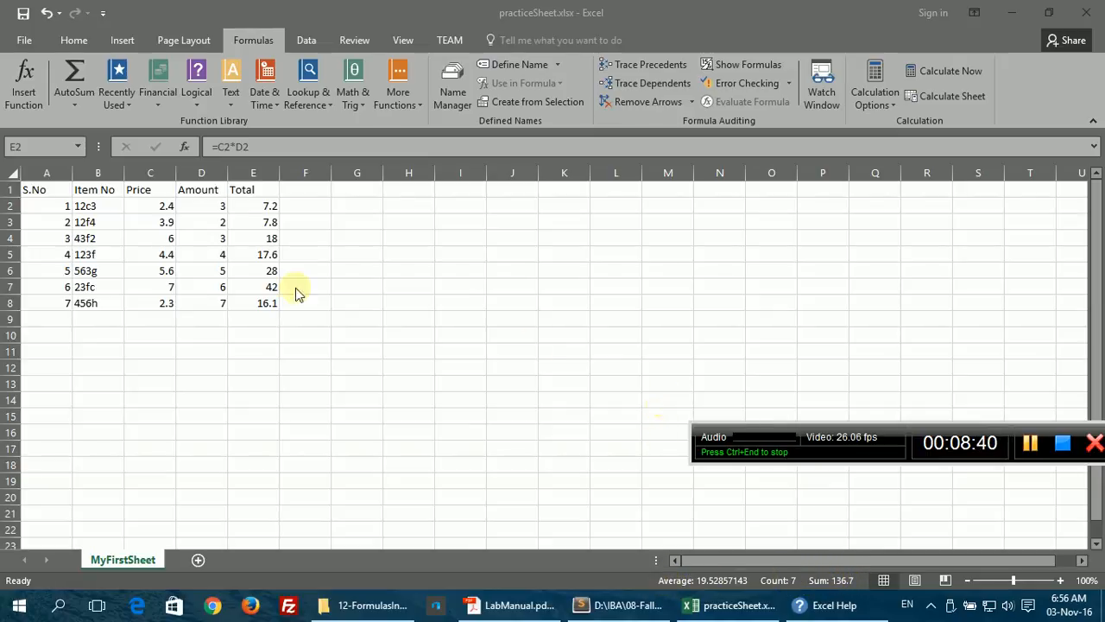
{"action": "left_click", "coordinate": [819, 605]}
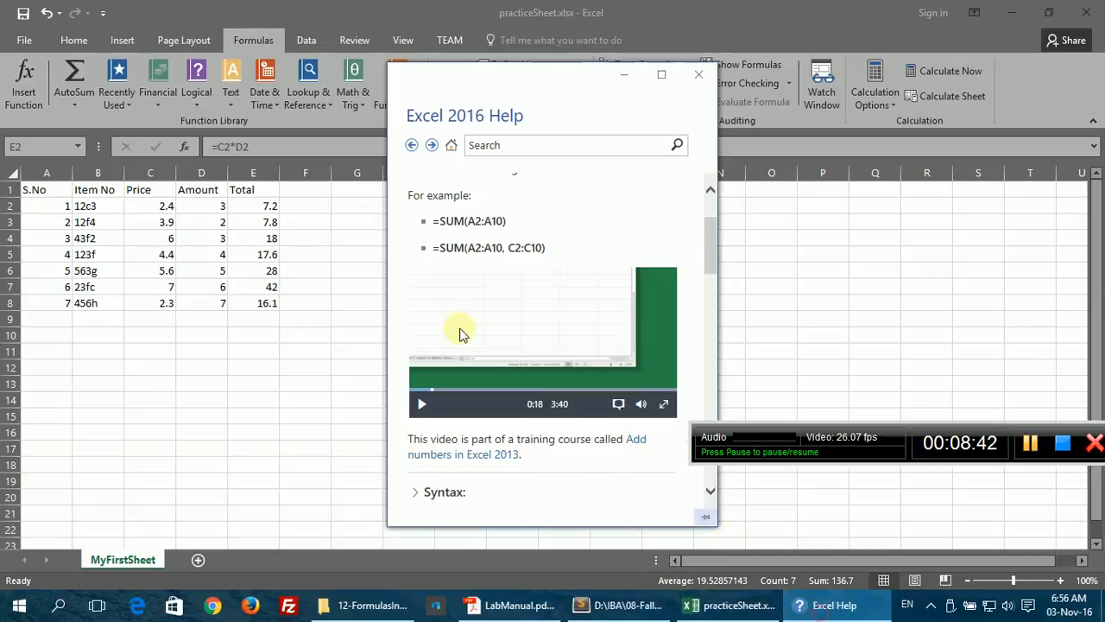
Step: Play the SUM help video, skip to about 0:41, pause at 0:44, and return to practiceSheet
{"action": "left_click", "coordinate": [429, 403]}
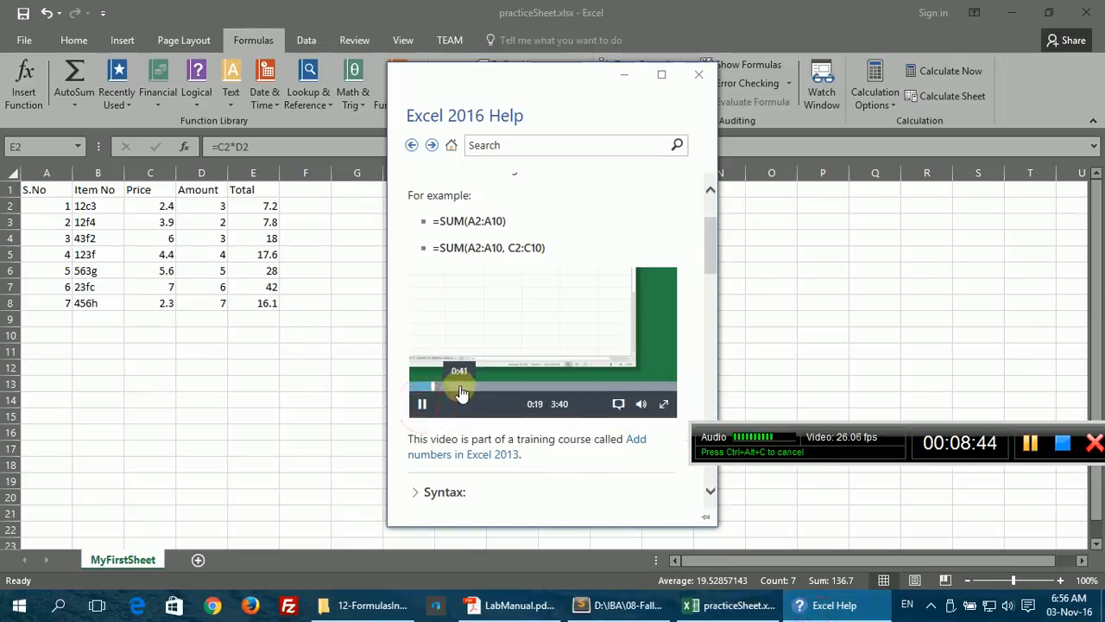
{"action": "left_click", "coordinate": [460, 389]}
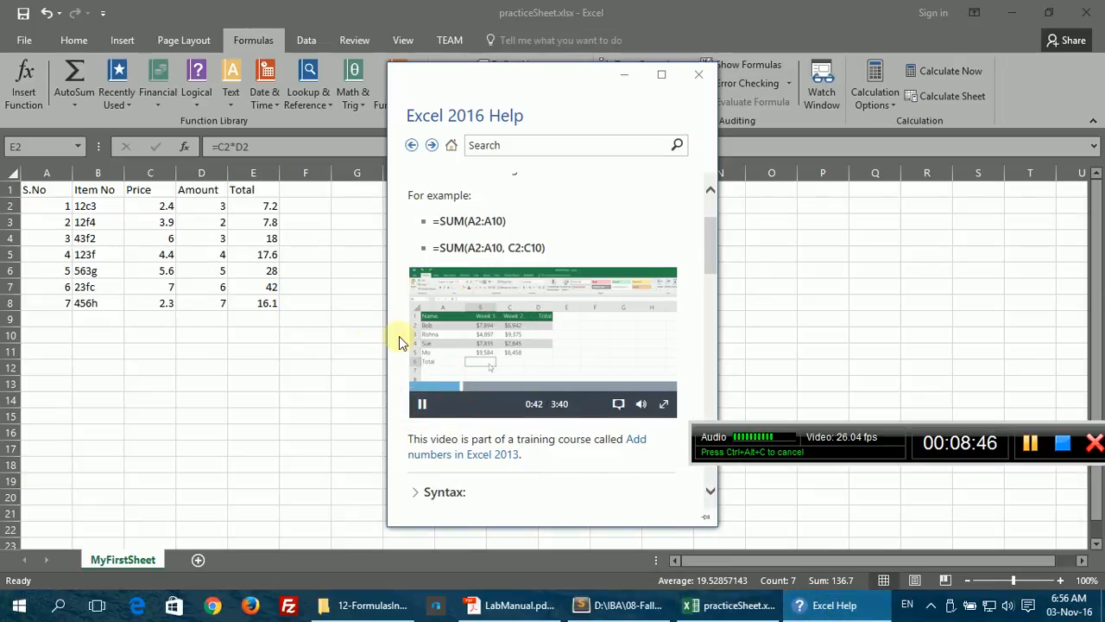
{"action": "left_click", "coordinate": [422, 403]}
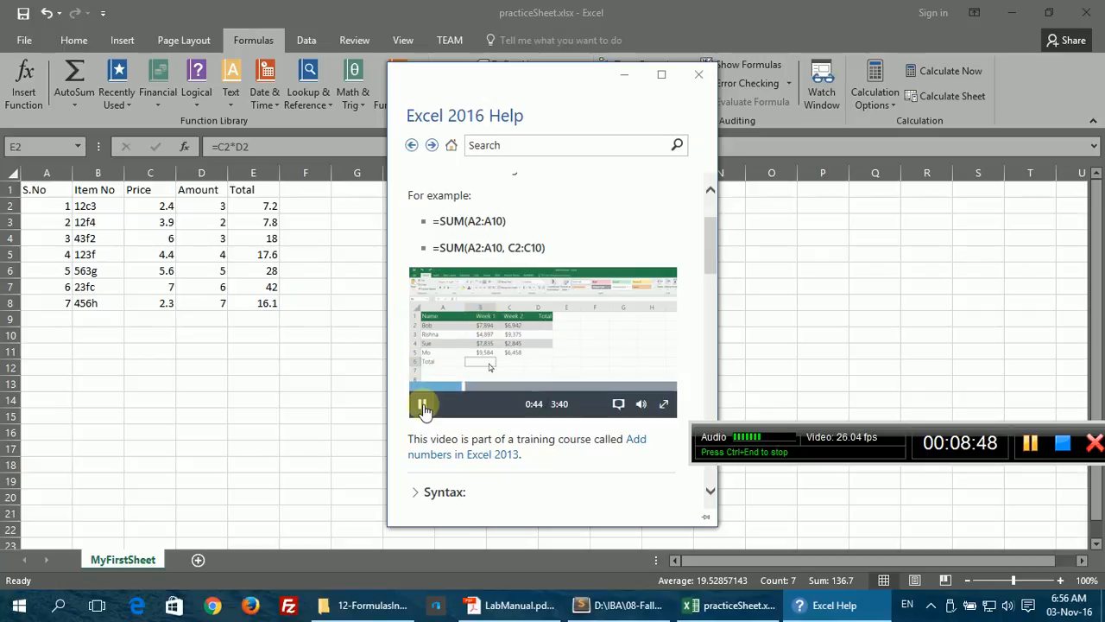
{"action": "left_click", "coordinate": [243, 321]}
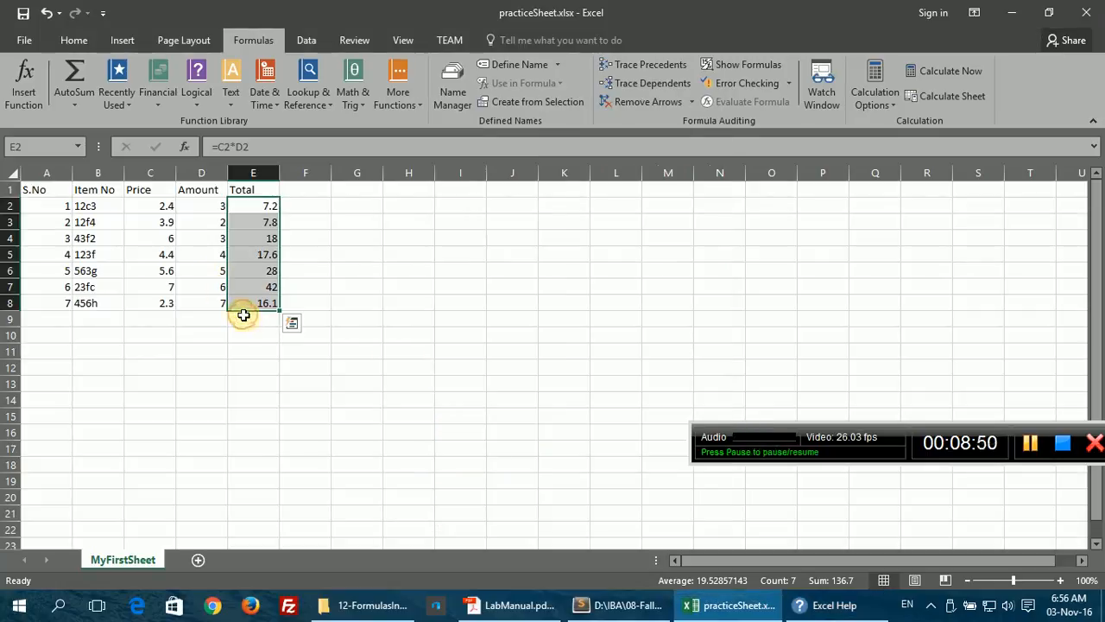
Step: Enter =SUM(E2:E8) in E9 to get 136.7, then begin a fresh =SUM( formula in E9
{"action": "left_click", "coordinate": [249, 331]}
{"action": "left_click", "coordinate": [244, 321]}
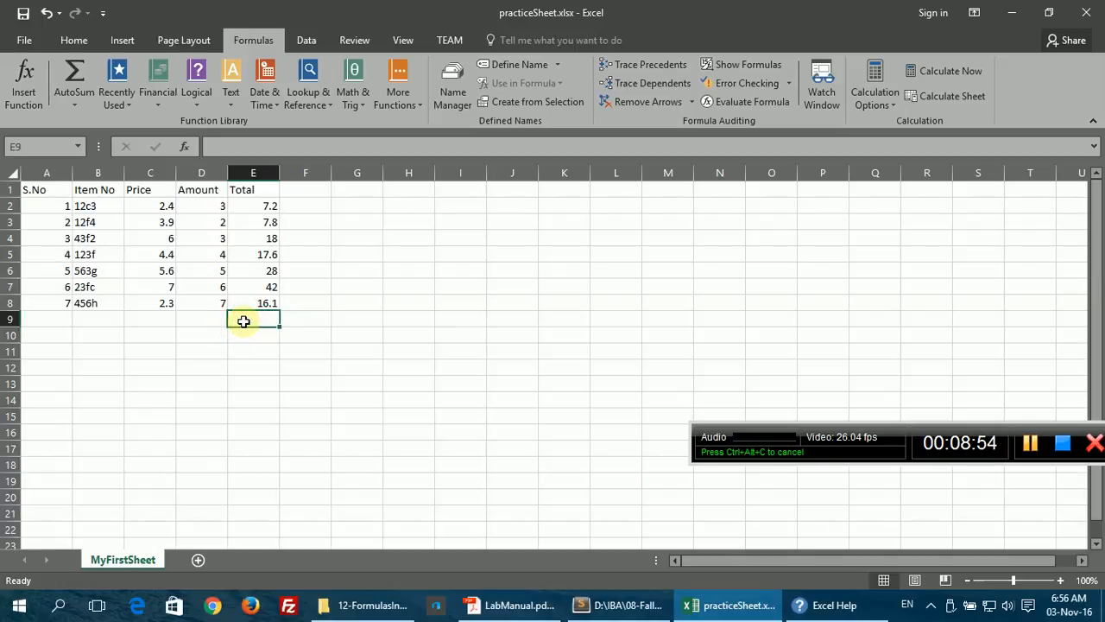
{"action": "type", "text": "=SUM"}
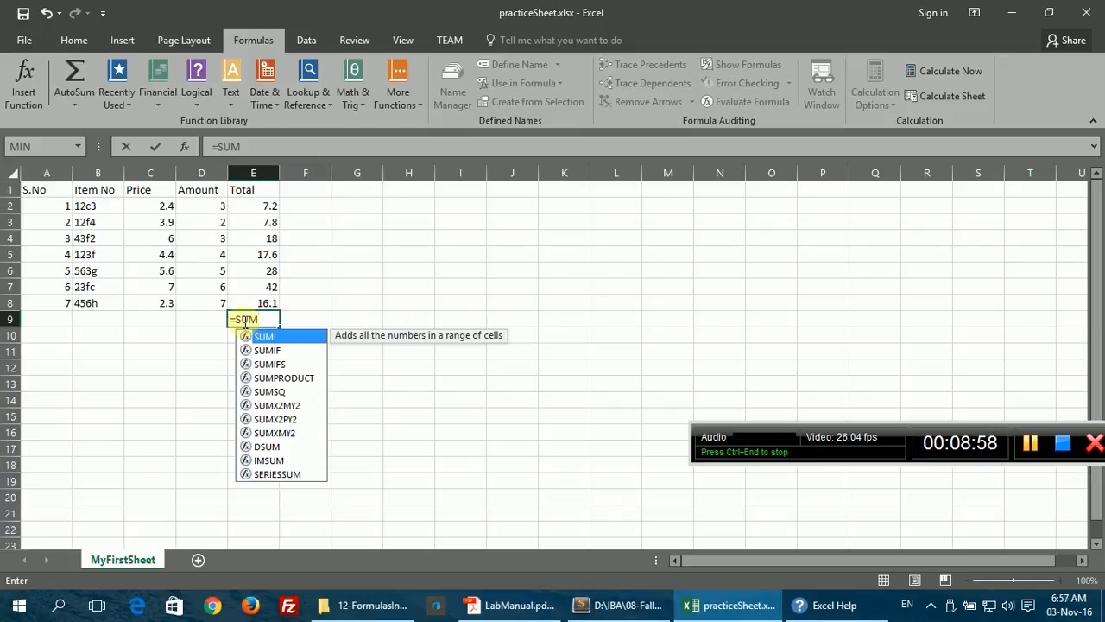
{"action": "type", "text": "("}
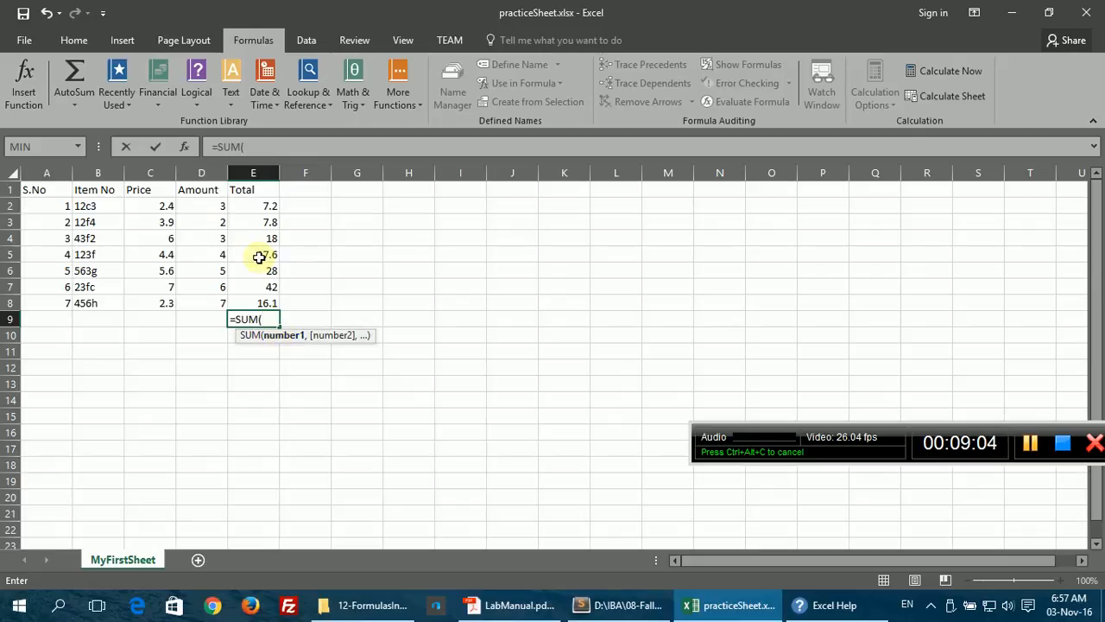
{"action": "left_click_drag", "start_coordinate": [256, 207], "coordinate": [268, 303]}
{"action": "type", "text": ")"}
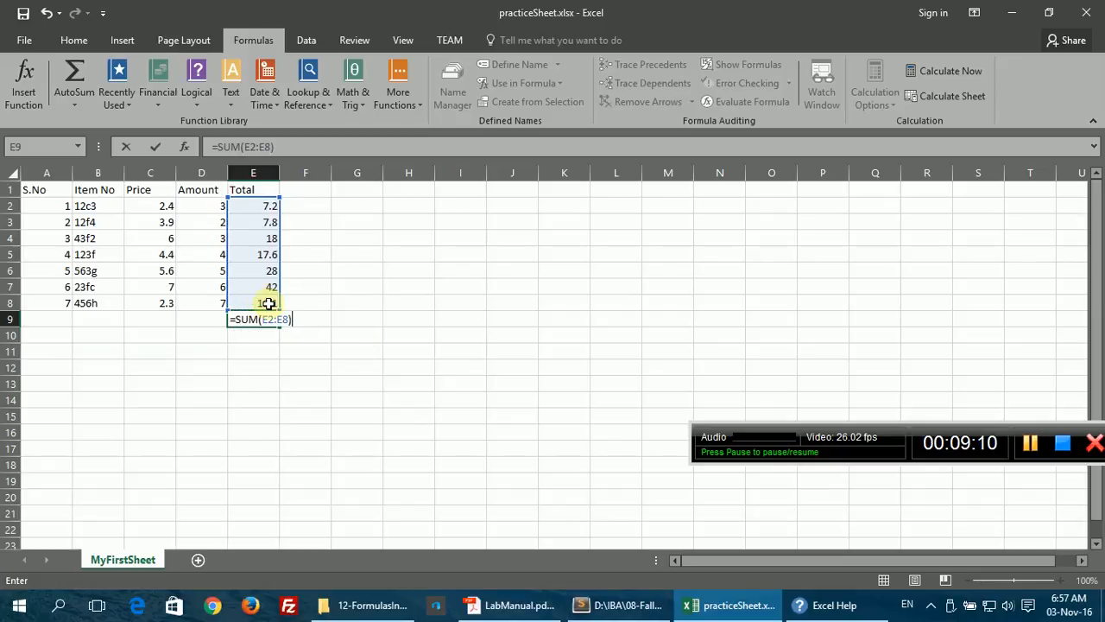
{"action": "key", "text": "Return"}
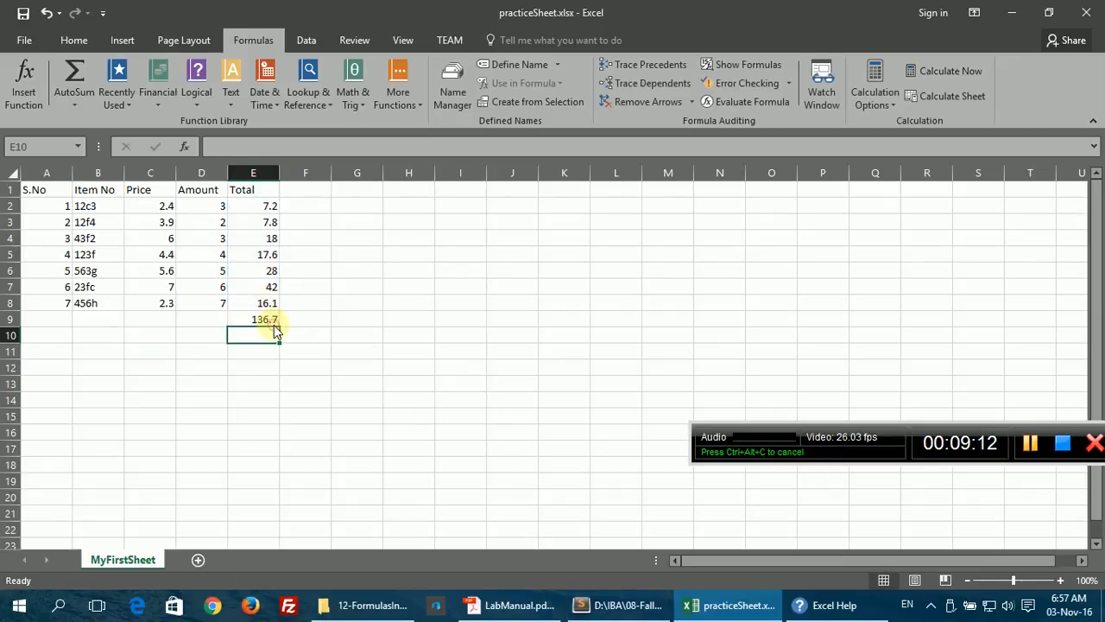
{"action": "left_click", "coordinate": [267, 319]}
{"action": "type", "text": "="}
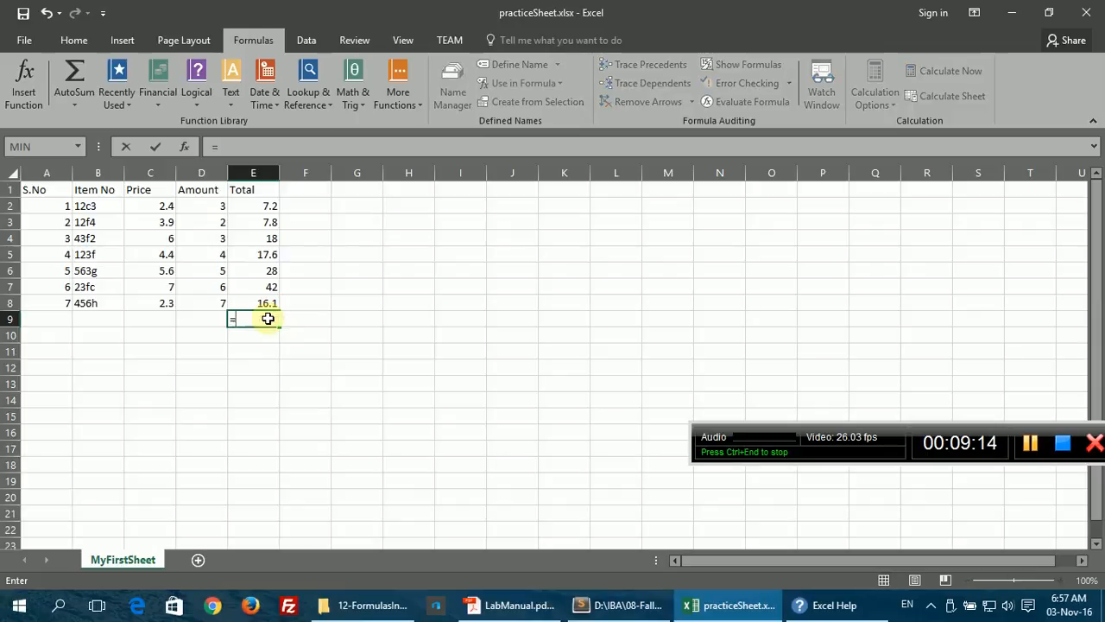
{"action": "type", "text": "SUM("}
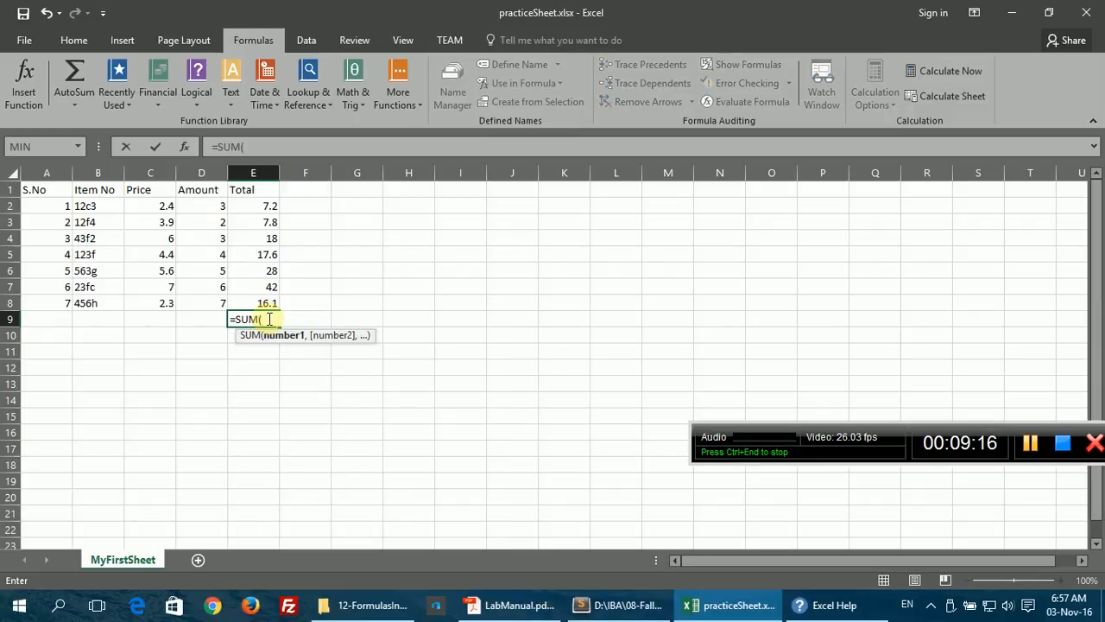
Step: Build E9 as =SUM(E2:E5,E6,E7:E8) from three separate arguments
{"action": "left_click_drag", "start_coordinate": [259, 205], "coordinate": [259, 255]}
{"action": "type", "text": ","}
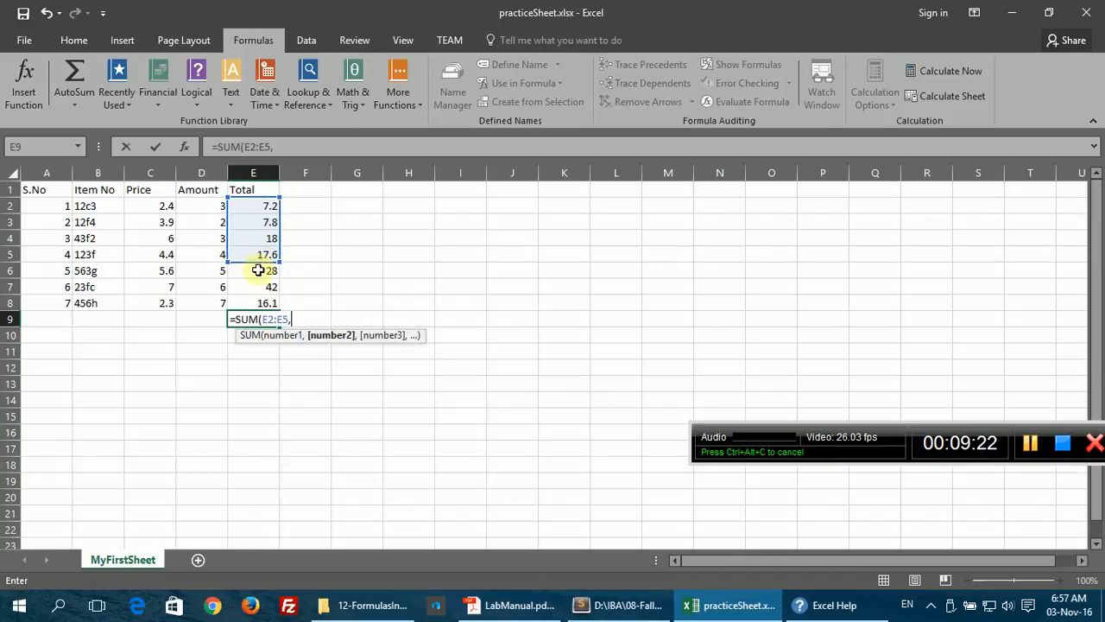
{"action": "left_click", "coordinate": [258, 270]}
{"action": "type", "text": ","}
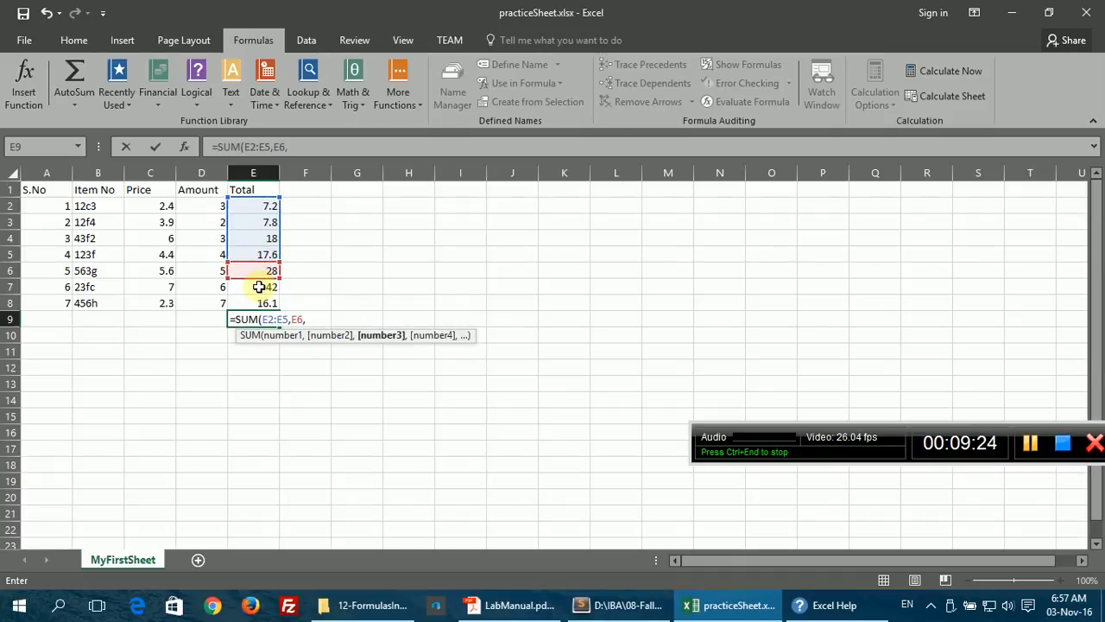
{"action": "left_click_drag", "start_coordinate": [259, 287], "coordinate": [256, 303]}
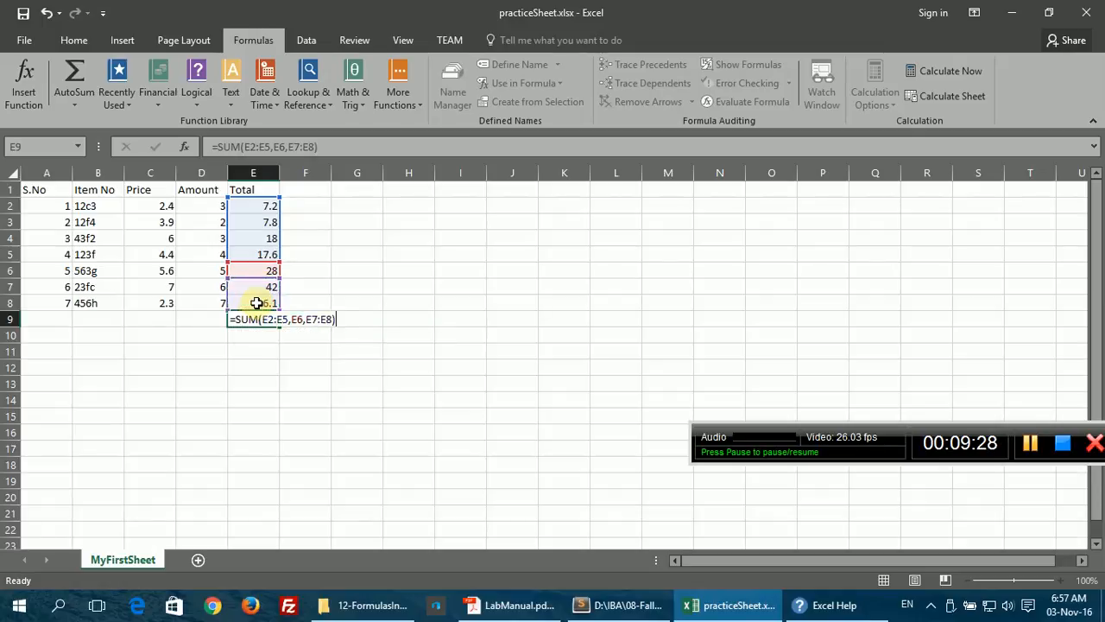
{"action": "key", "text": "Return"}
Step: Add the constants 10 and 20 to E9's SUM formula in the formula bar, giving 166.7
{"action": "left_click", "coordinate": [269, 319]}
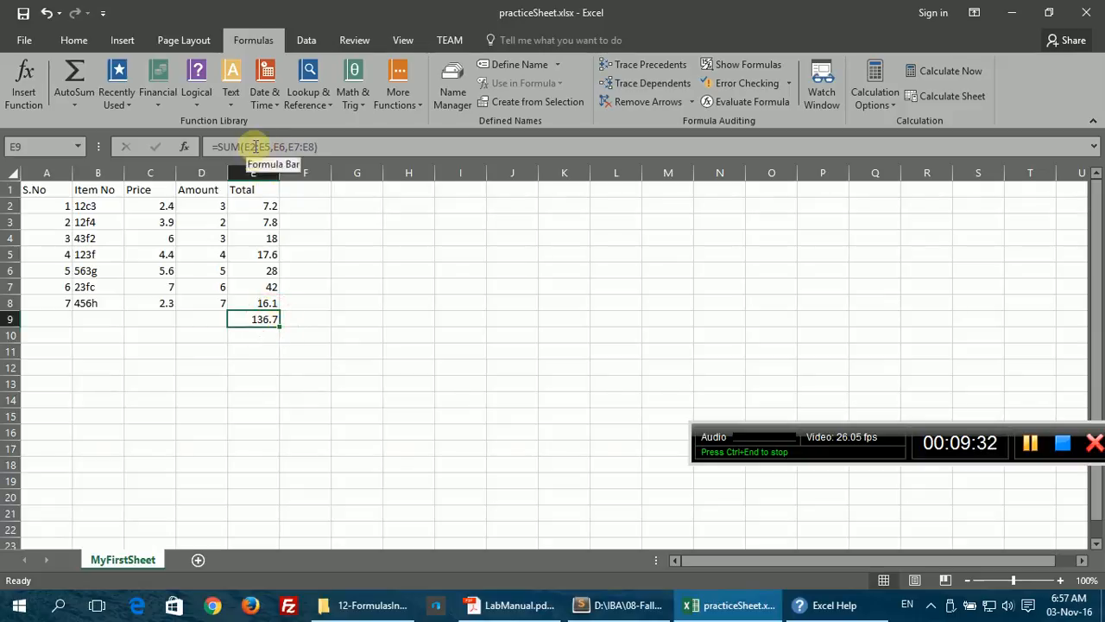
{"action": "left_click", "coordinate": [251, 148]}
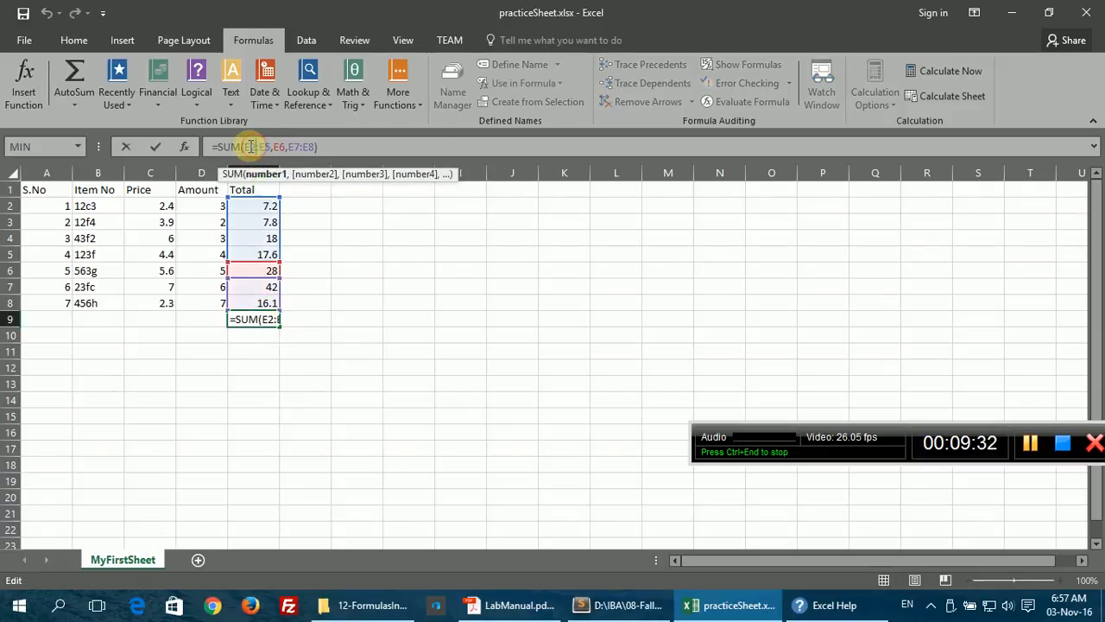
{"action": "left_click", "coordinate": [315, 148]}
{"action": "type", "text": ","}
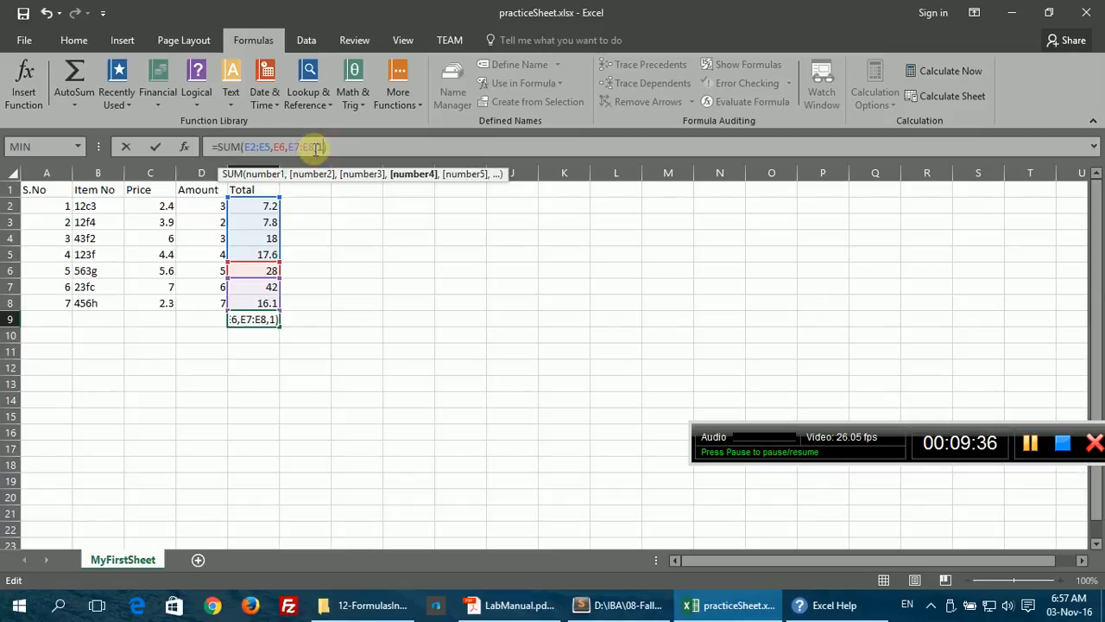
{"action": "type", "text": "10,"}
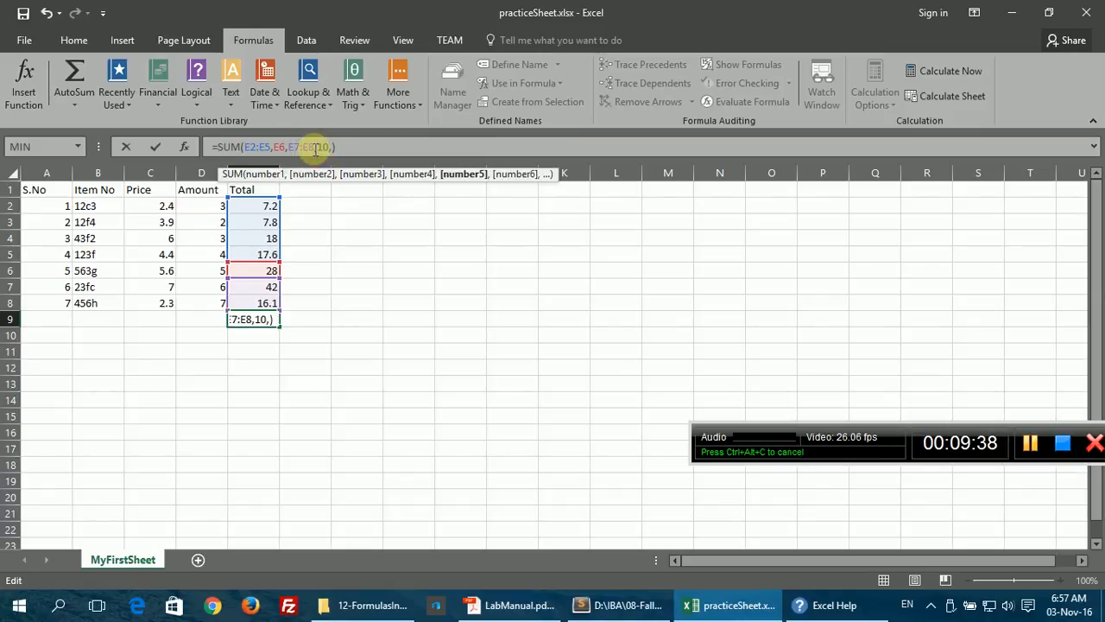
{"action": "type", "text": "20"}
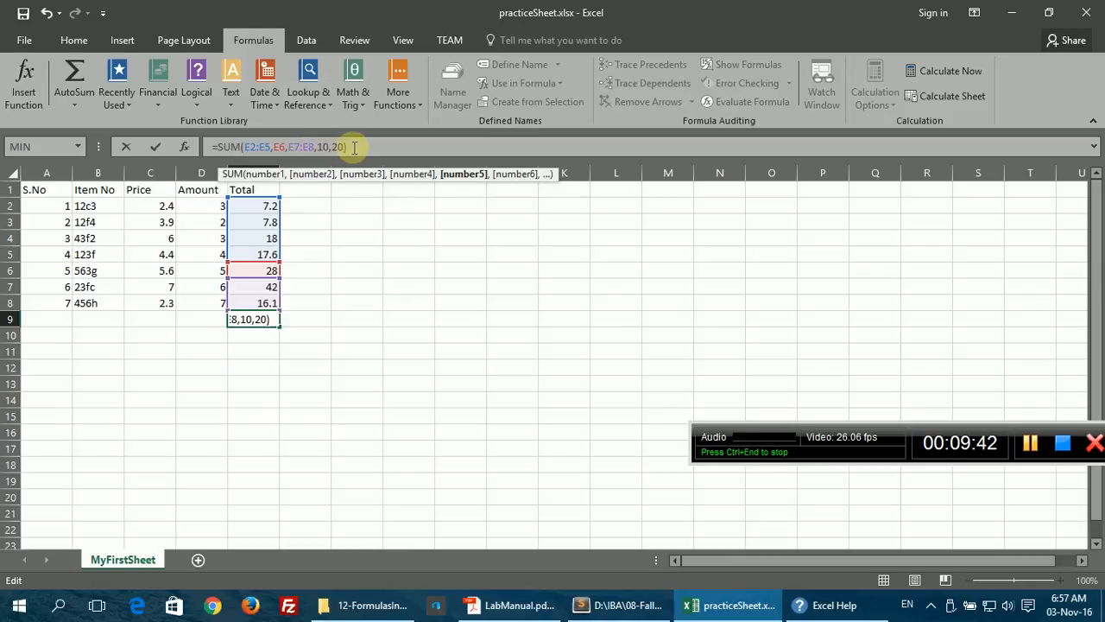
{"action": "left_click", "coordinate": [365, 148]}
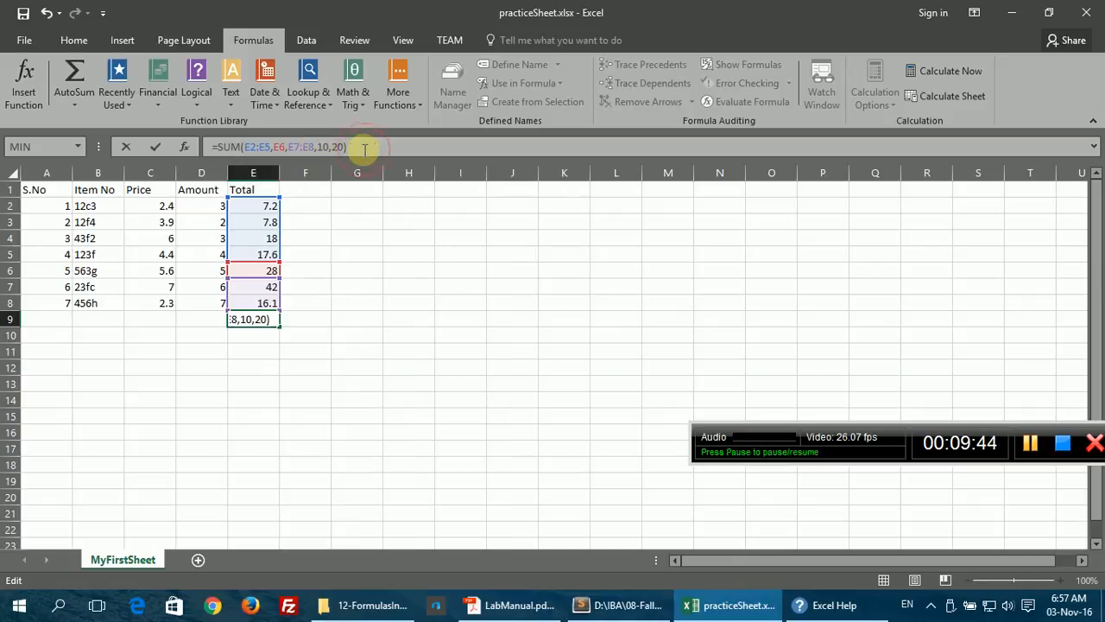
{"action": "key", "text": "Return"}
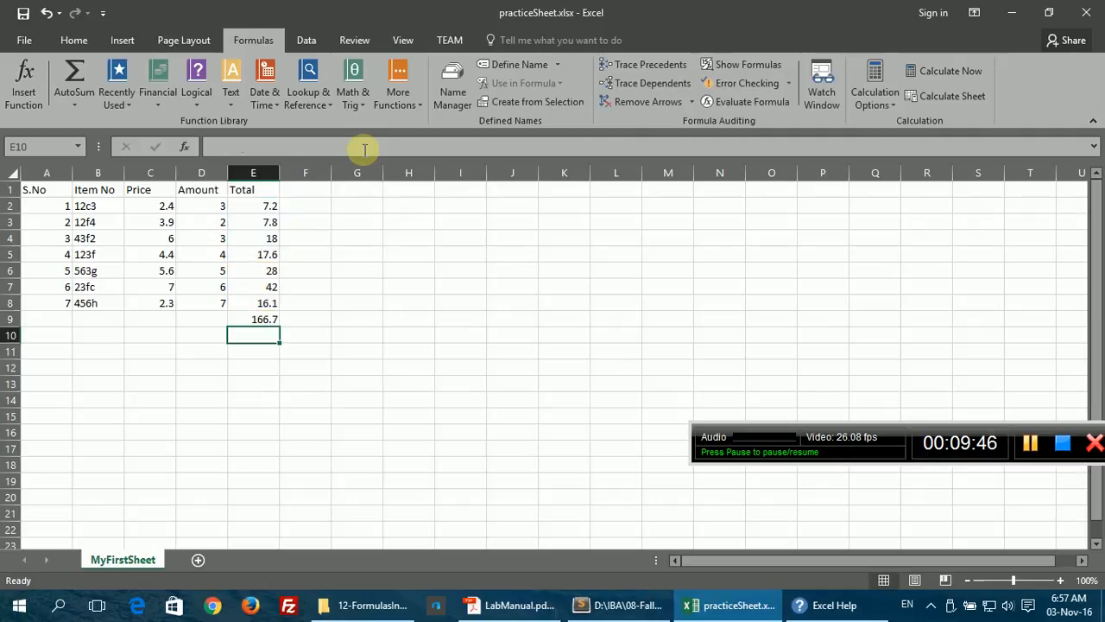
Step: Put an AutoSum of E2:E8 back into E9, showing 136.7
{"action": "left_click", "coordinate": [264, 320]}
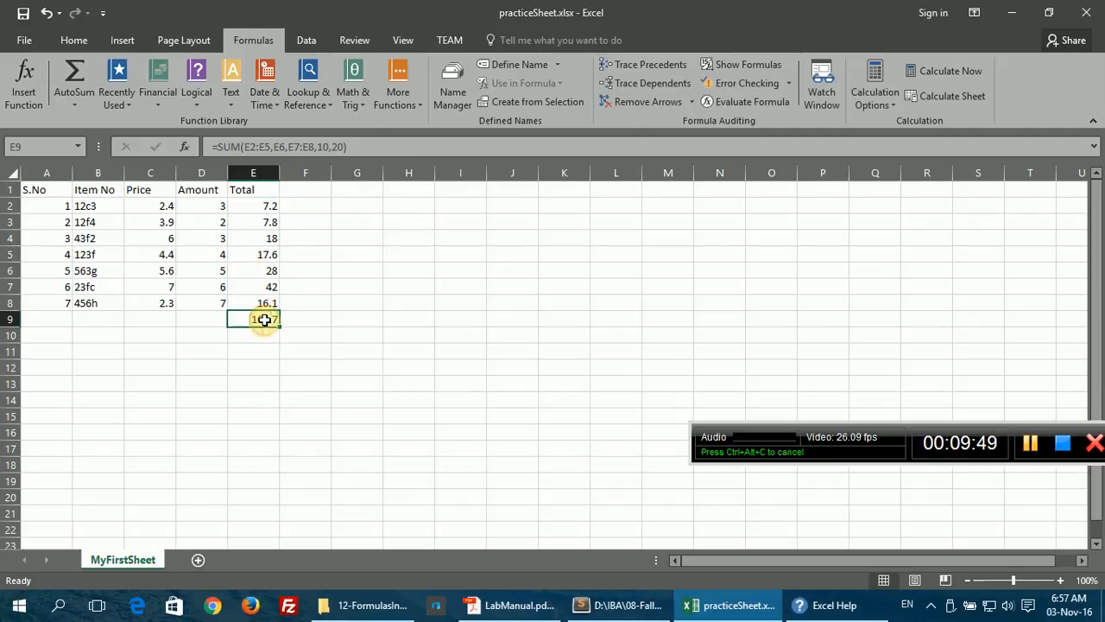
{"action": "left_click", "coordinate": [74, 74]}
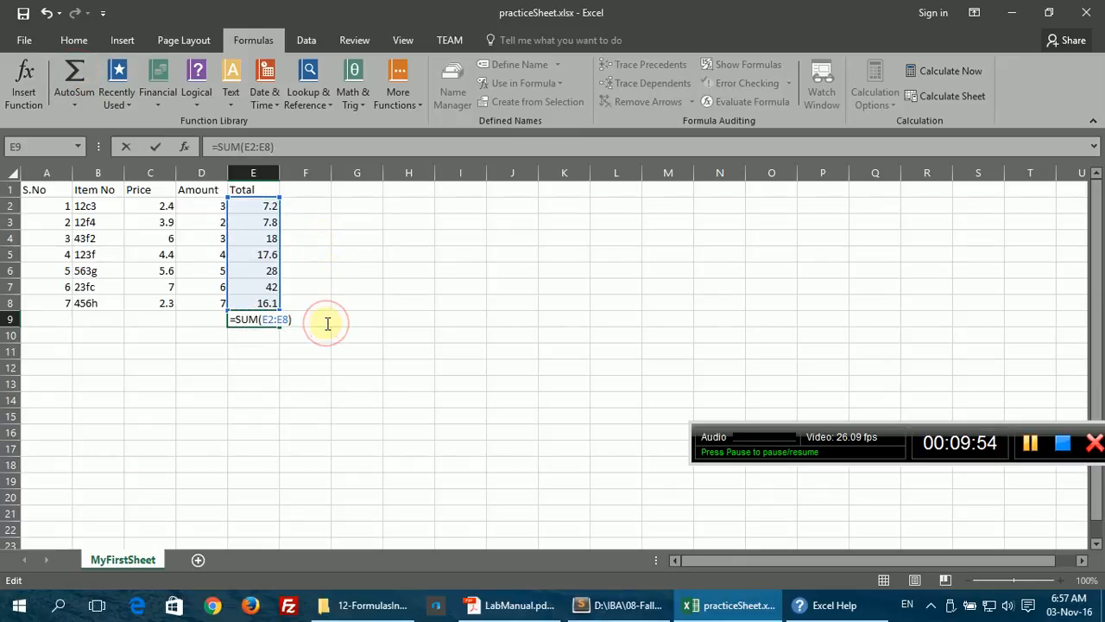
{"action": "key", "text": "Return"}
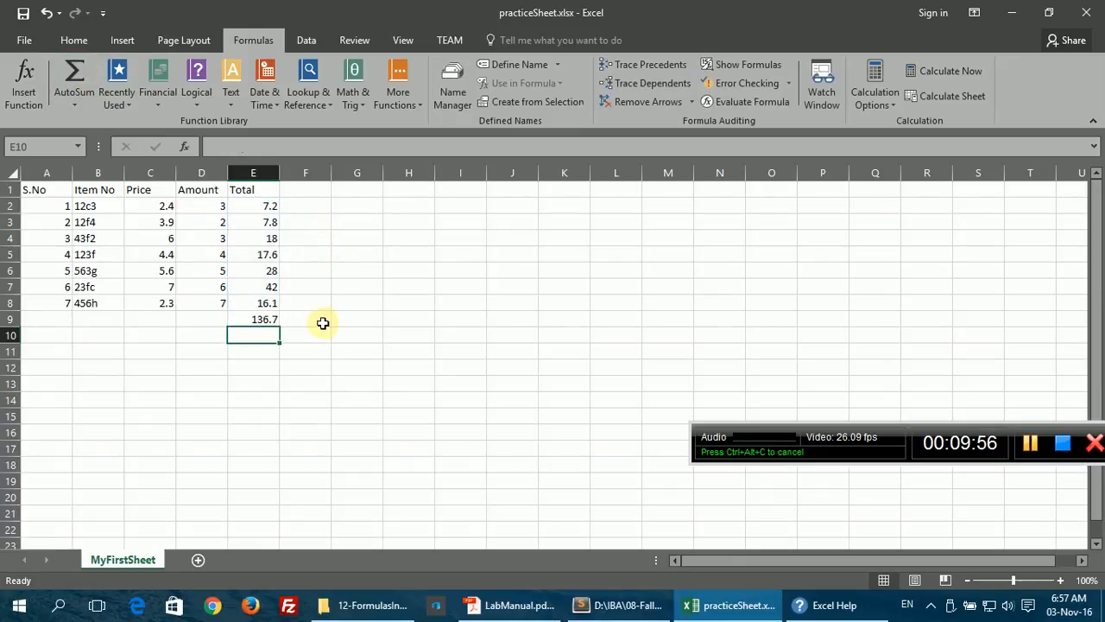
Step: Use AutoSum's Average in E10 with the range corrected to E2:E8, returning 19.52857
{"action": "left_click", "coordinate": [74, 102]}
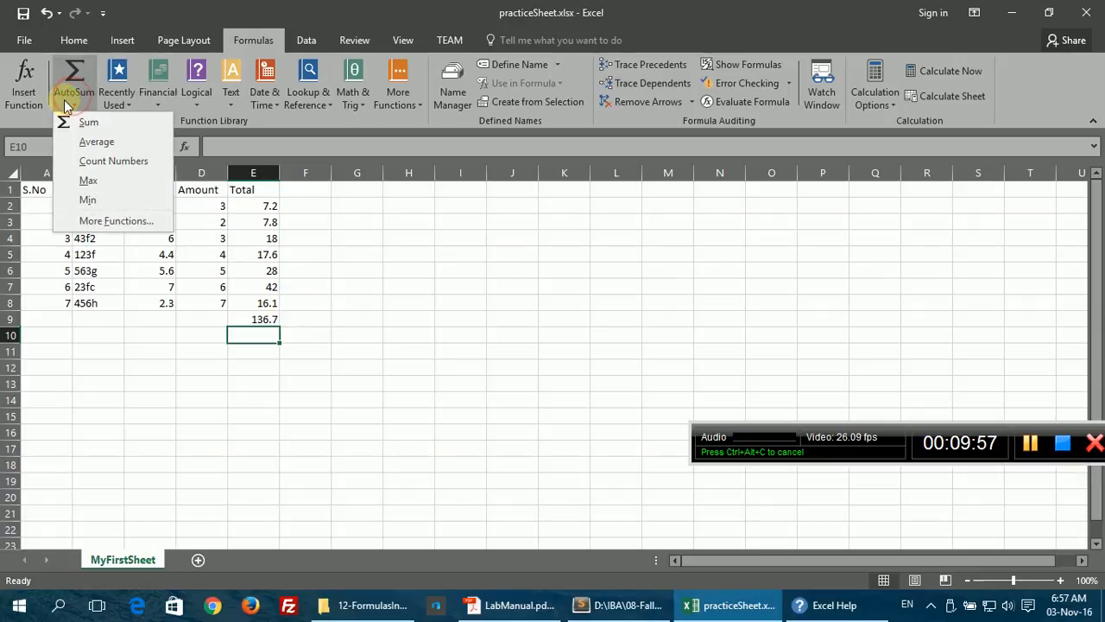
{"action": "left_click", "coordinate": [82, 139]}
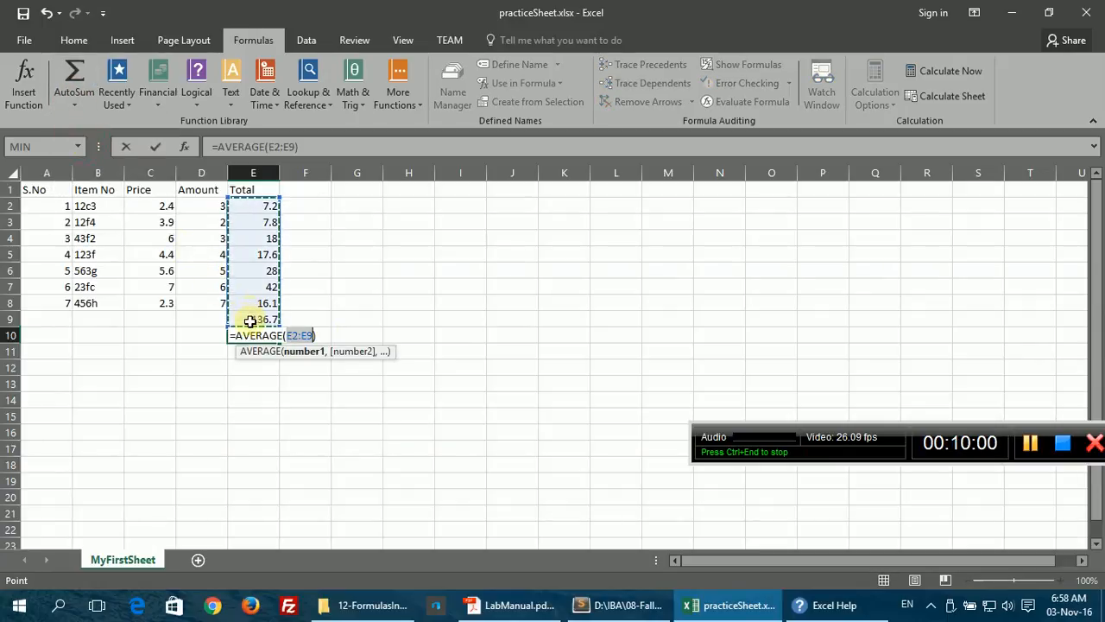
{"action": "left_click_drag", "start_coordinate": [254, 317], "coordinate": [251, 302]}
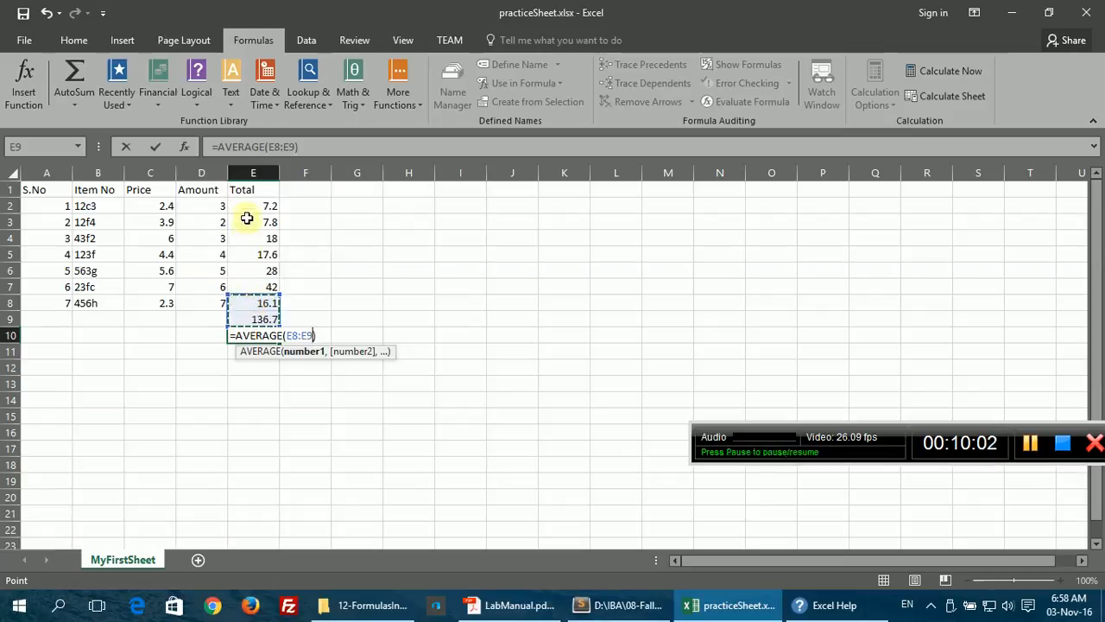
{"action": "left_click_drag", "start_coordinate": [248, 214], "coordinate": [254, 303]}
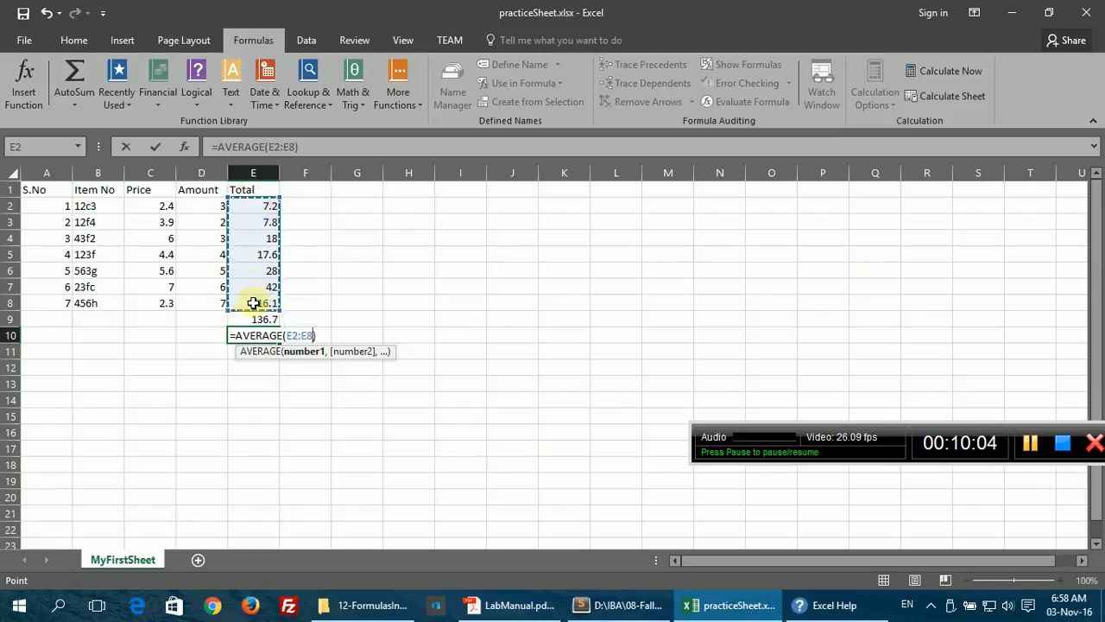
{"action": "left_click", "coordinate": [316, 144]}
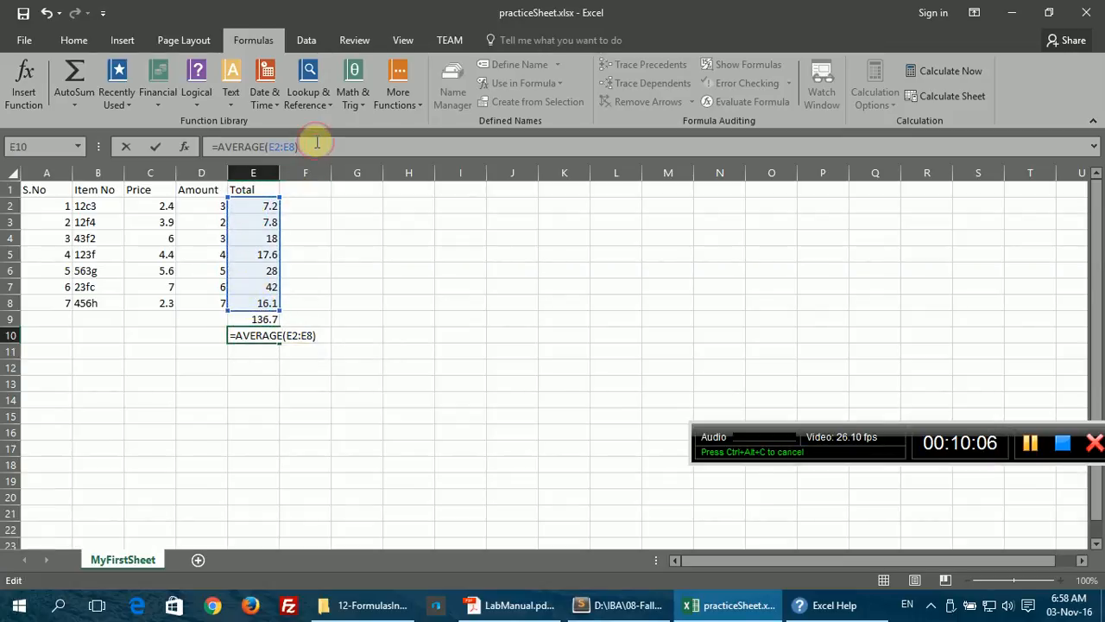
{"action": "key", "text": "Return"}
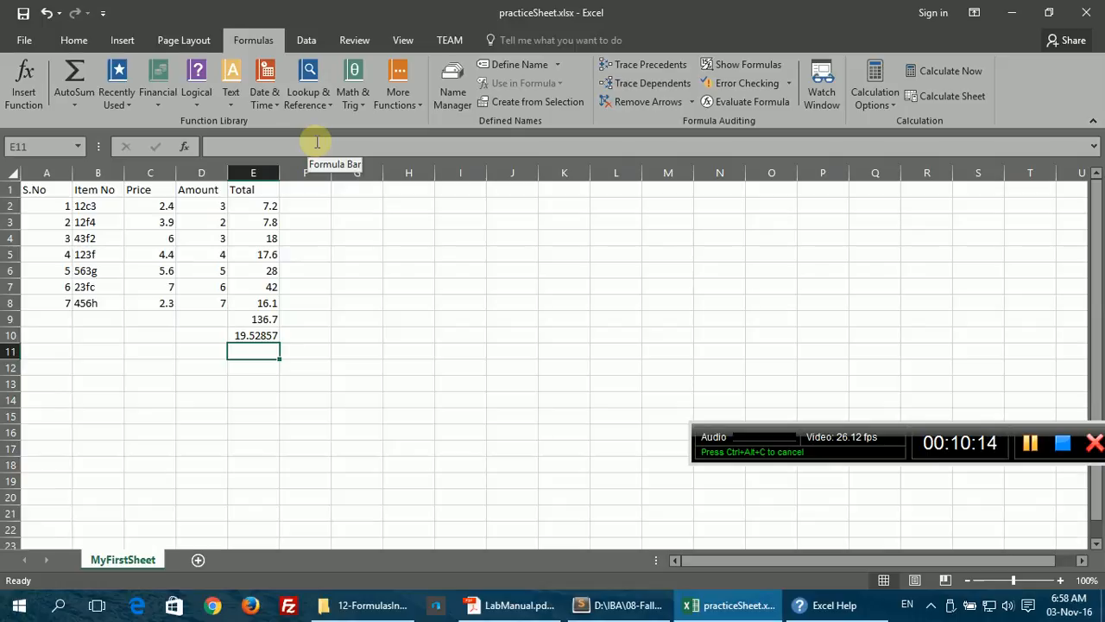
{"action": "left_click", "coordinate": [617, 605]}
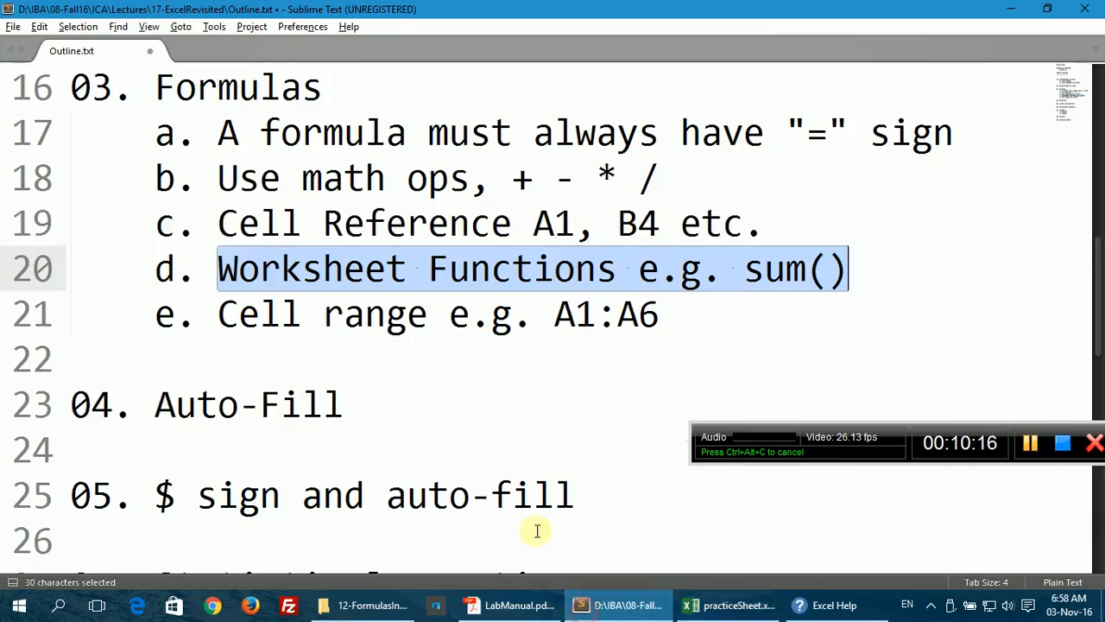
{"action": "left_click_drag", "start_coordinate": [217, 315], "coordinate": [659, 312]}
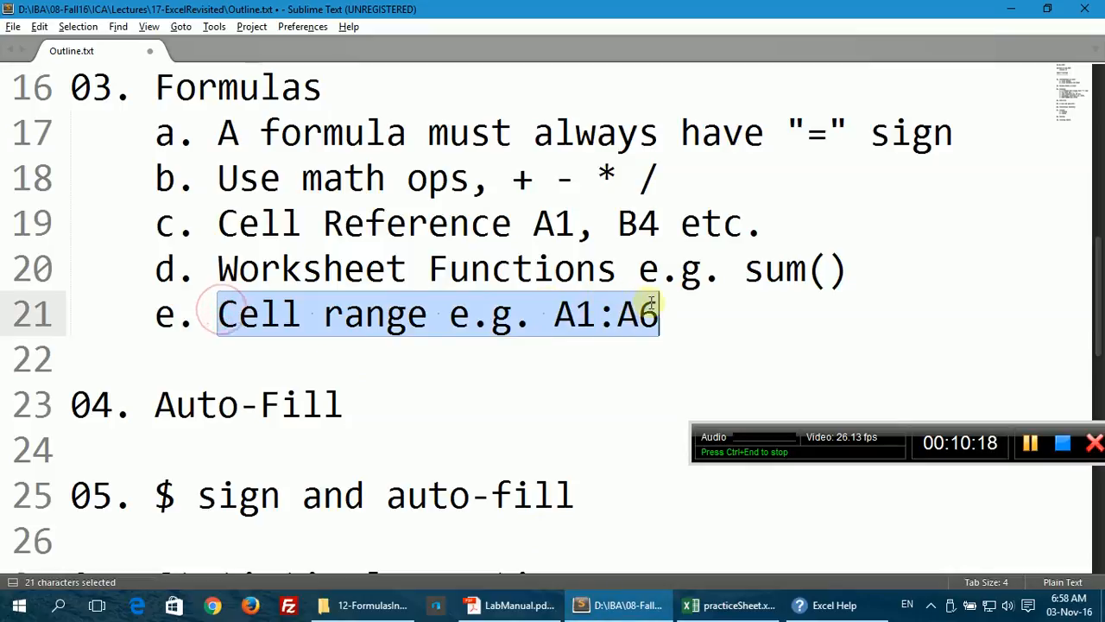
{"action": "scroll", "coordinate": [363, 329], "scroll_direction": "down", "scroll_amount": 2}
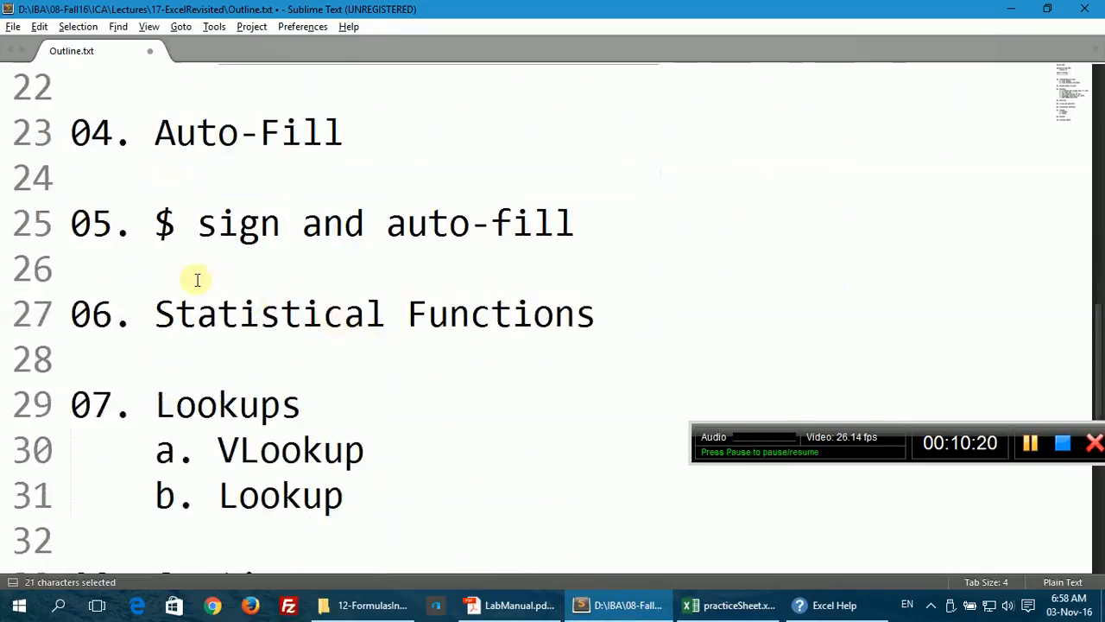
{"action": "left_click_drag", "start_coordinate": [158, 225], "coordinate": [576, 223]}
{"action": "left_click", "coordinate": [731, 604]}
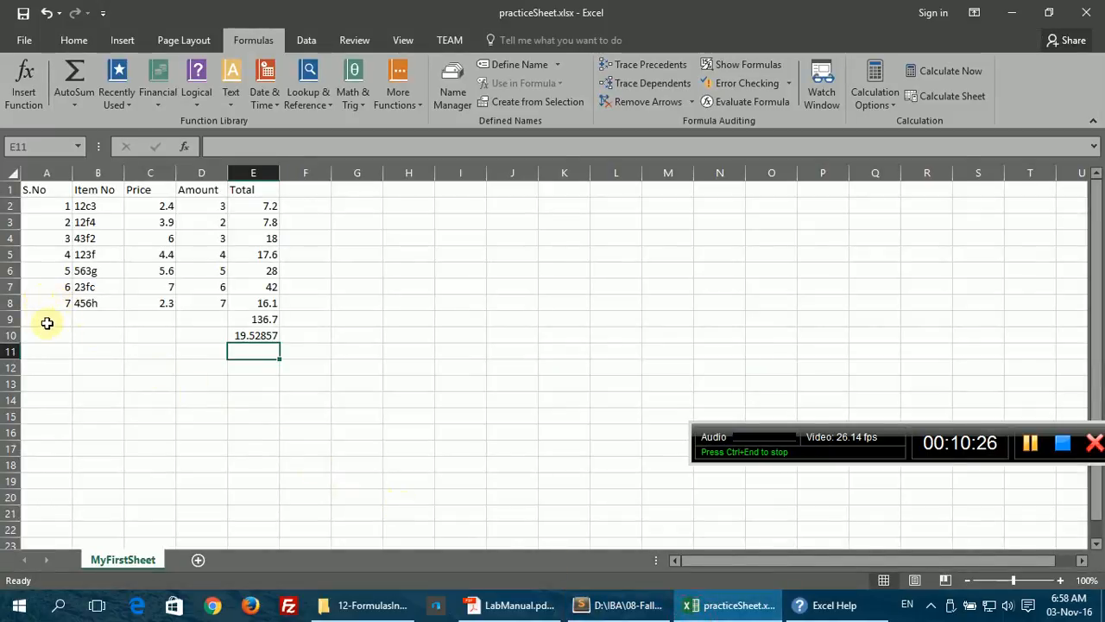
Step: Replace the 2 in A3 with =A2+1 and fill it down through A8
{"action": "left_click", "coordinate": [50, 221]}
{"action": "left_click", "coordinate": [56, 248]}
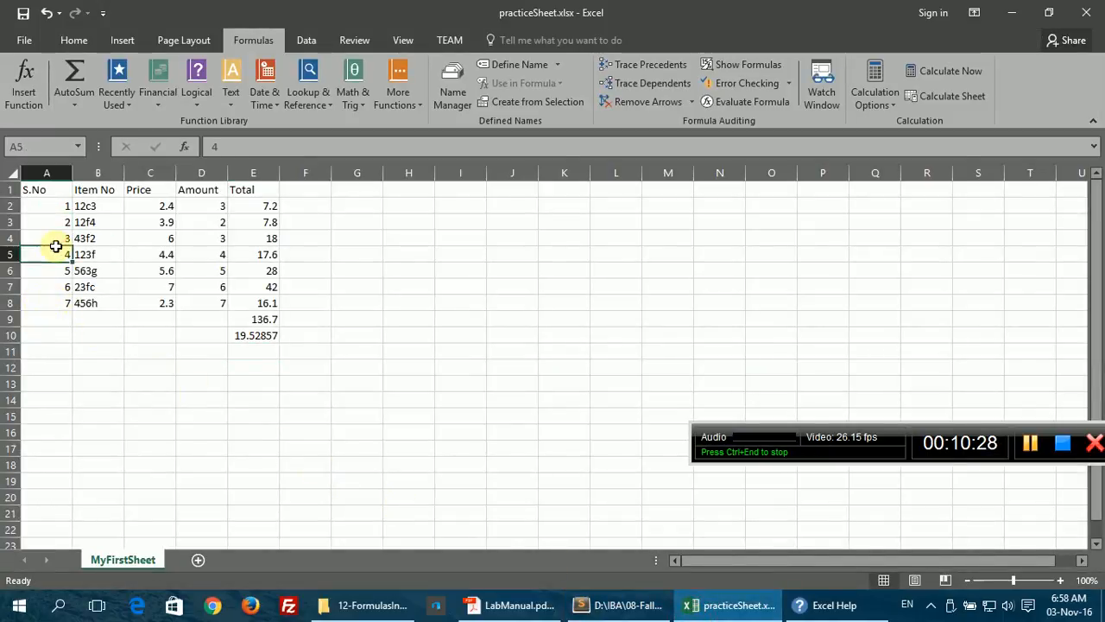
{"action": "left_click", "coordinate": [57, 271]}
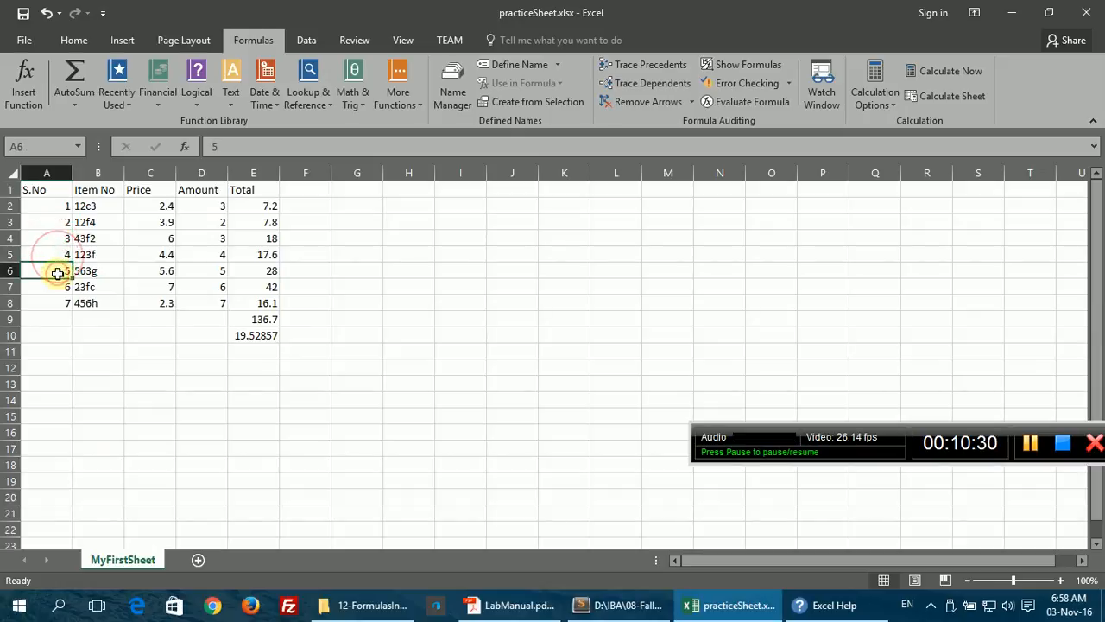
{"action": "left_click", "coordinate": [58, 223]}
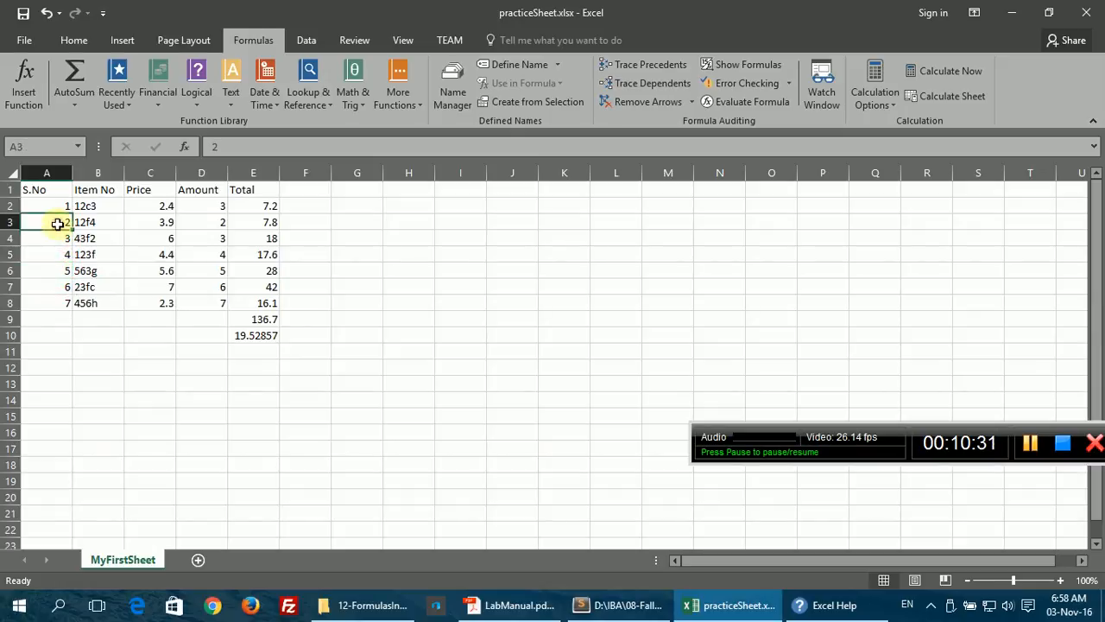
{"action": "left_click", "coordinate": [227, 143]}
{"action": "double_click", "coordinate": [227, 143]}
{"action": "type", "text": "="}
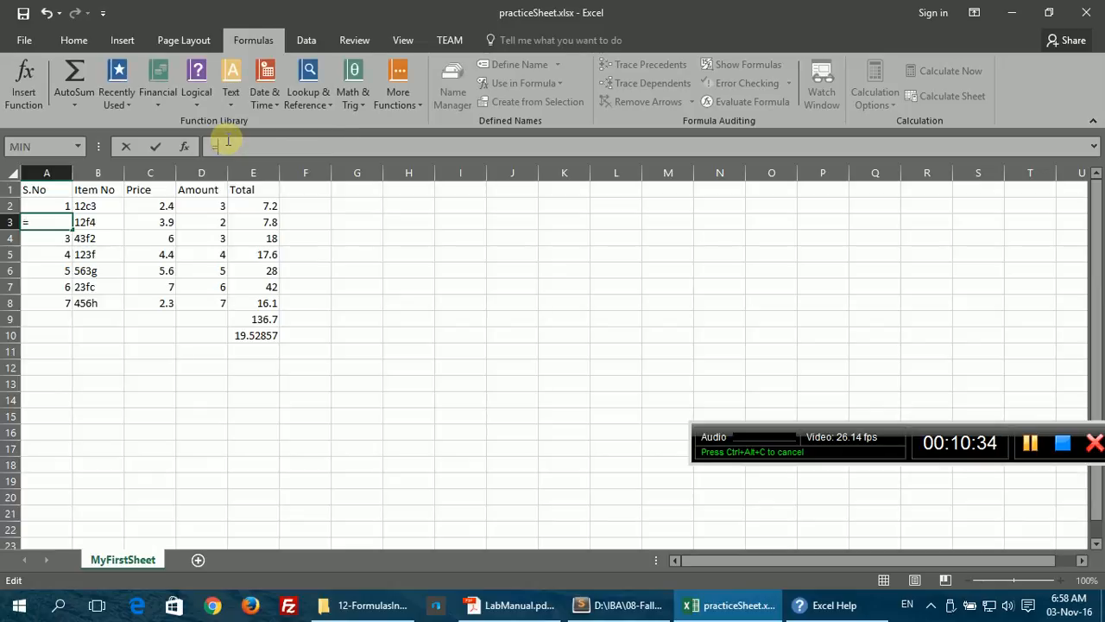
{"action": "left_click", "coordinate": [54, 205]}
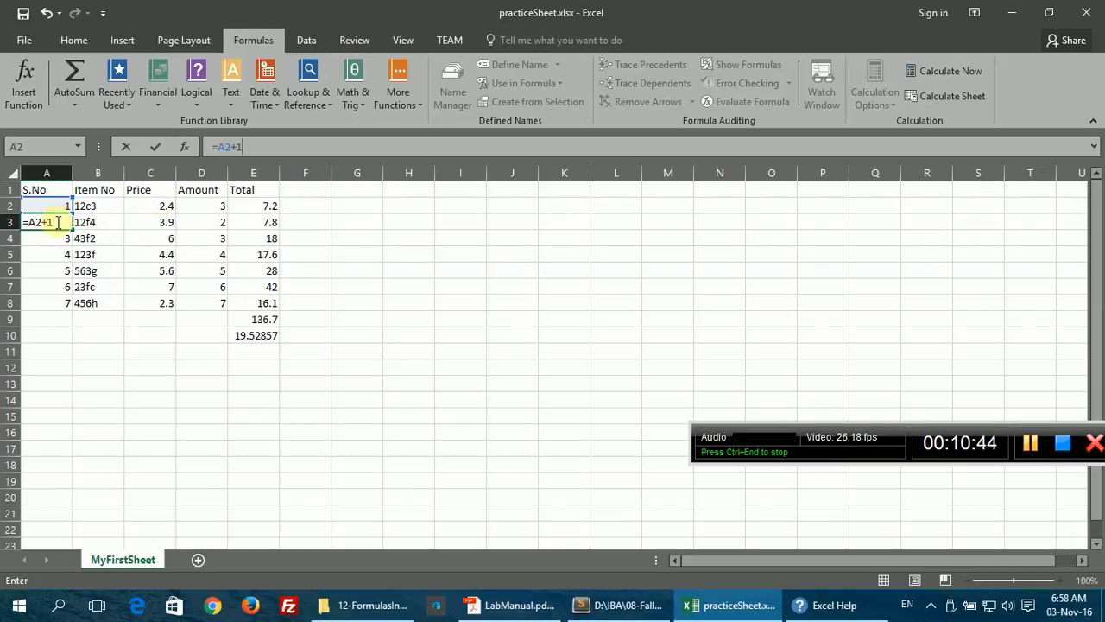
{"action": "key", "text": "Return"}
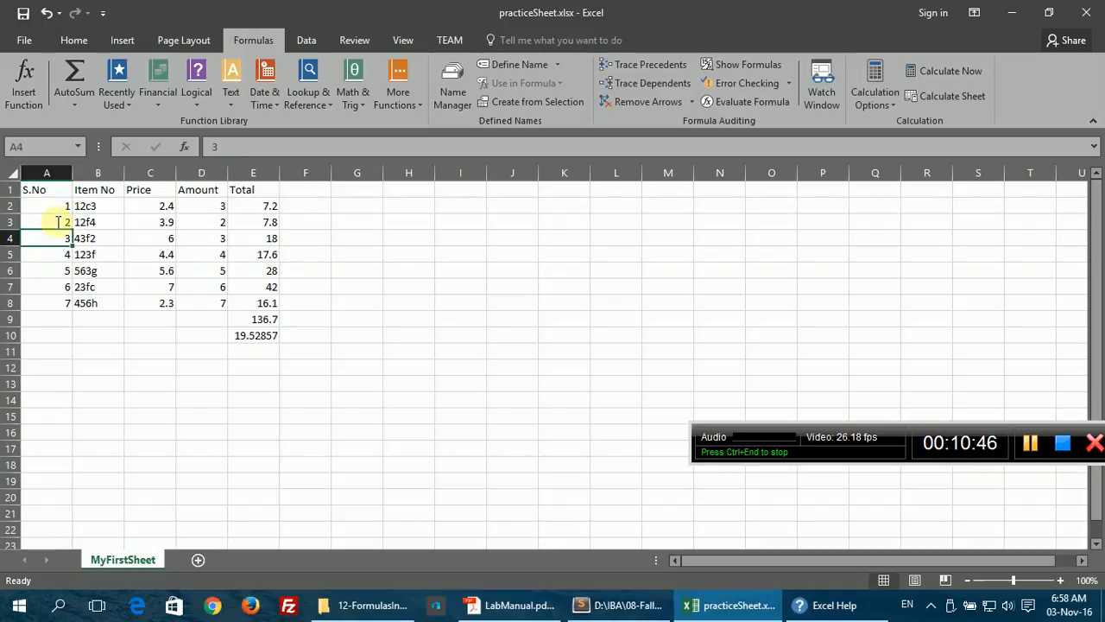
{"action": "left_click", "coordinate": [58, 222]}
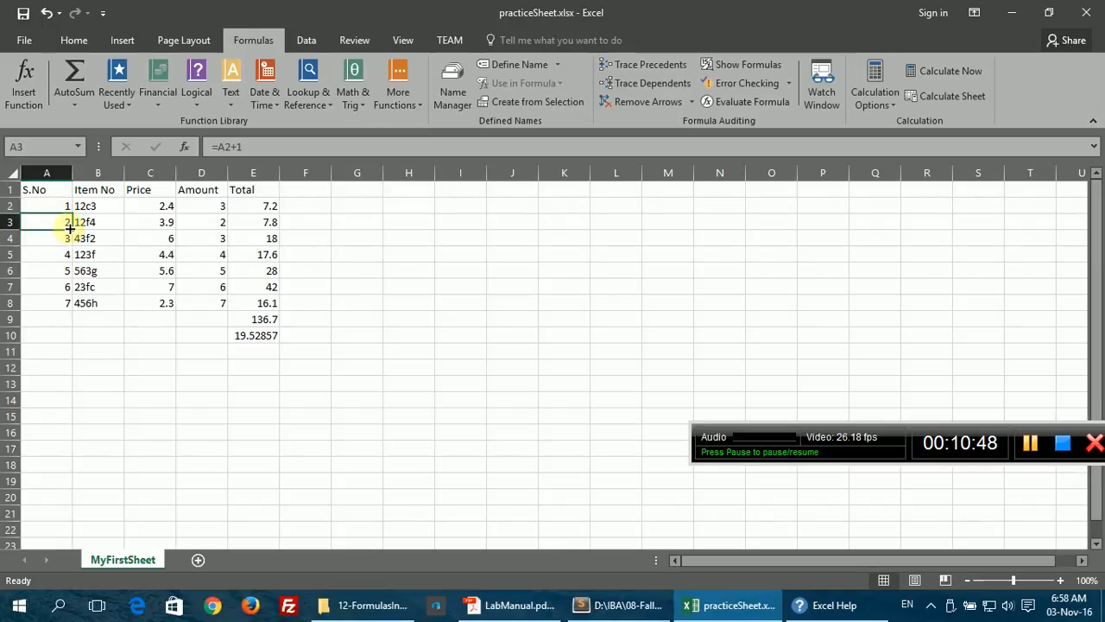
{"action": "left_click_drag", "start_coordinate": [70, 228], "coordinate": [73, 311]}
Step: Inspect the copied relative formulas in A4 through A8, then reopen A3's formula for editing
{"action": "left_click", "coordinate": [54, 241]}
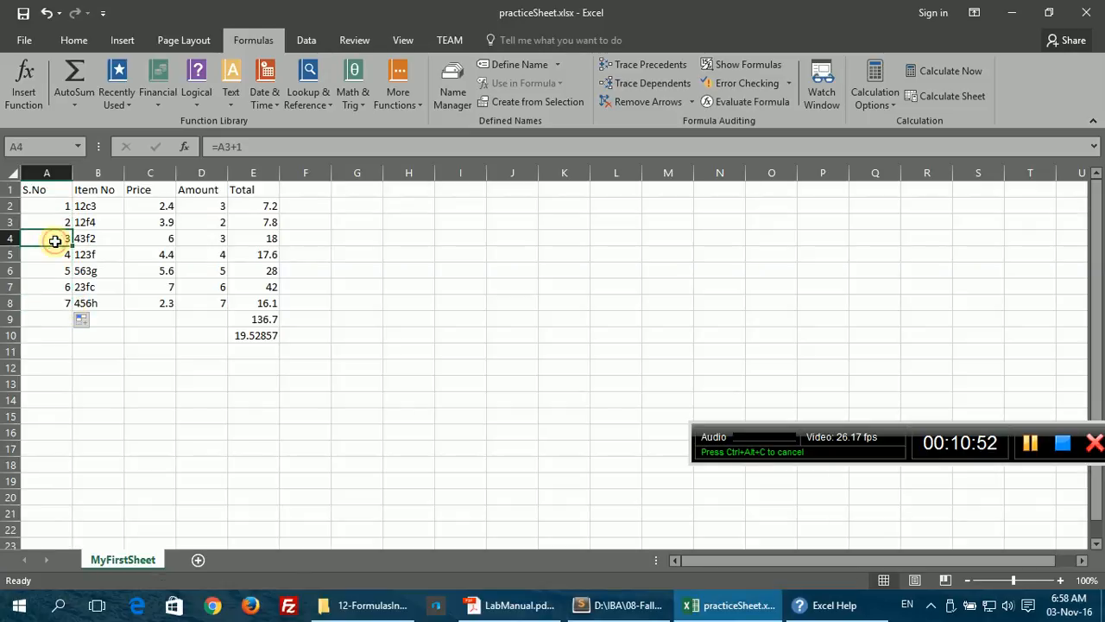
{"action": "left_click", "coordinate": [220, 148]}
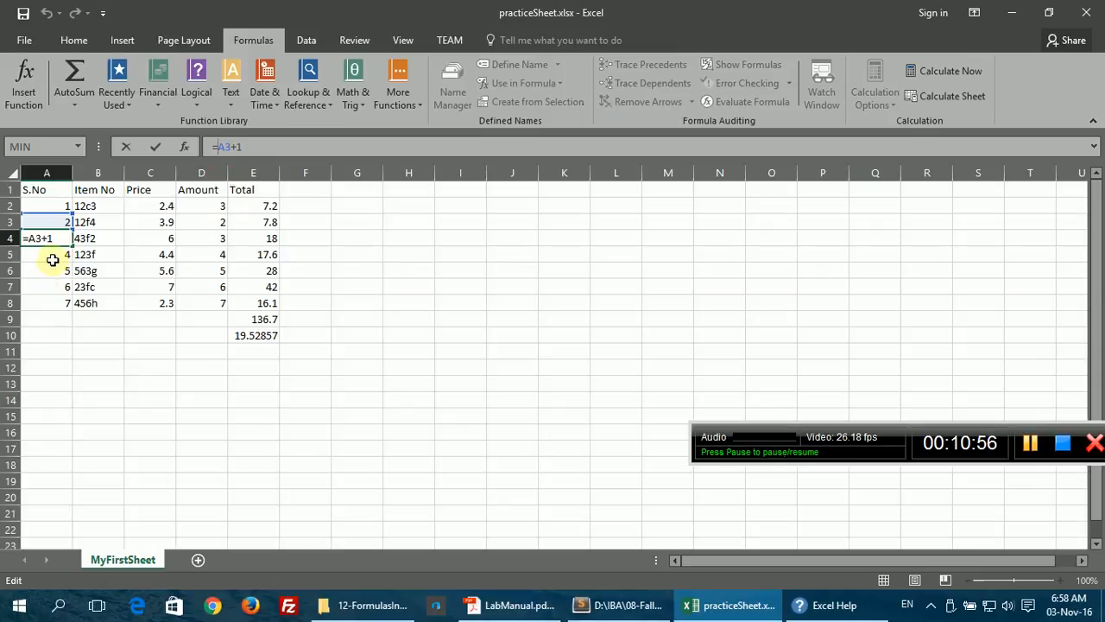
{"action": "key", "text": "Return"}
{"action": "double_click", "coordinate": [35, 255]}
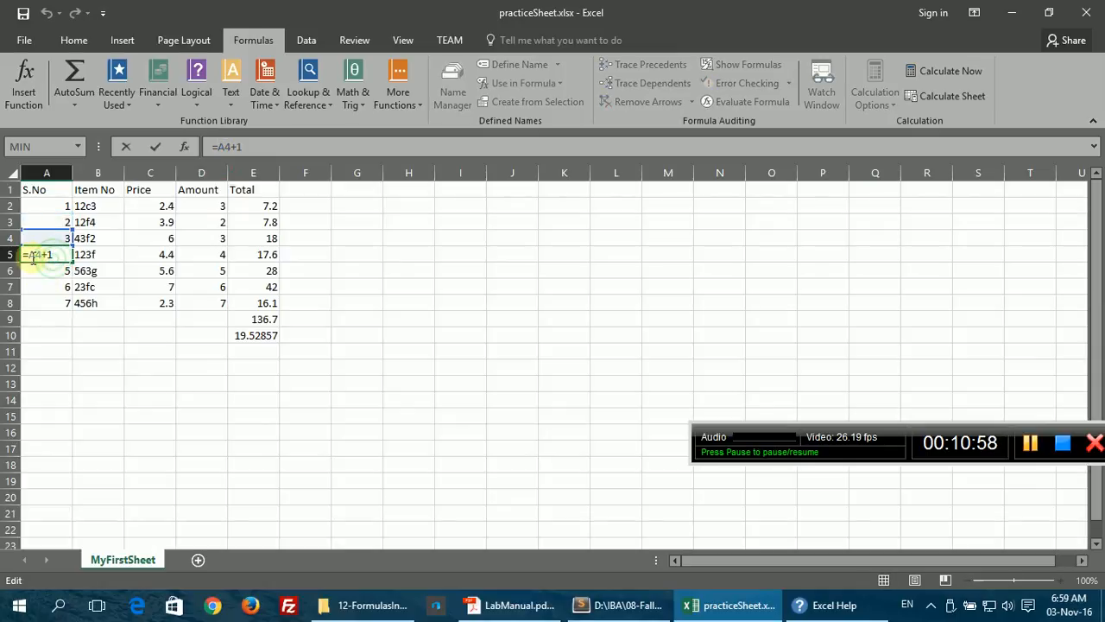
{"action": "key", "text": "Escape"}
{"action": "left_click", "coordinate": [46, 282]}
{"action": "double_click", "coordinate": [45, 273]}
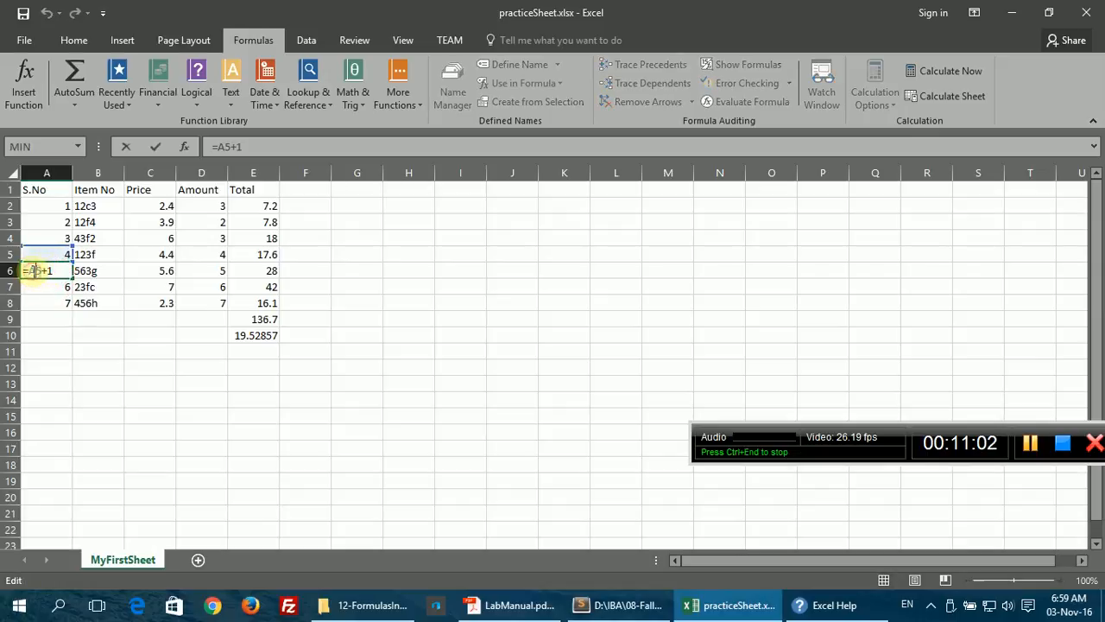
{"action": "key", "text": "Escape"}
{"action": "double_click", "coordinate": [39, 289]}
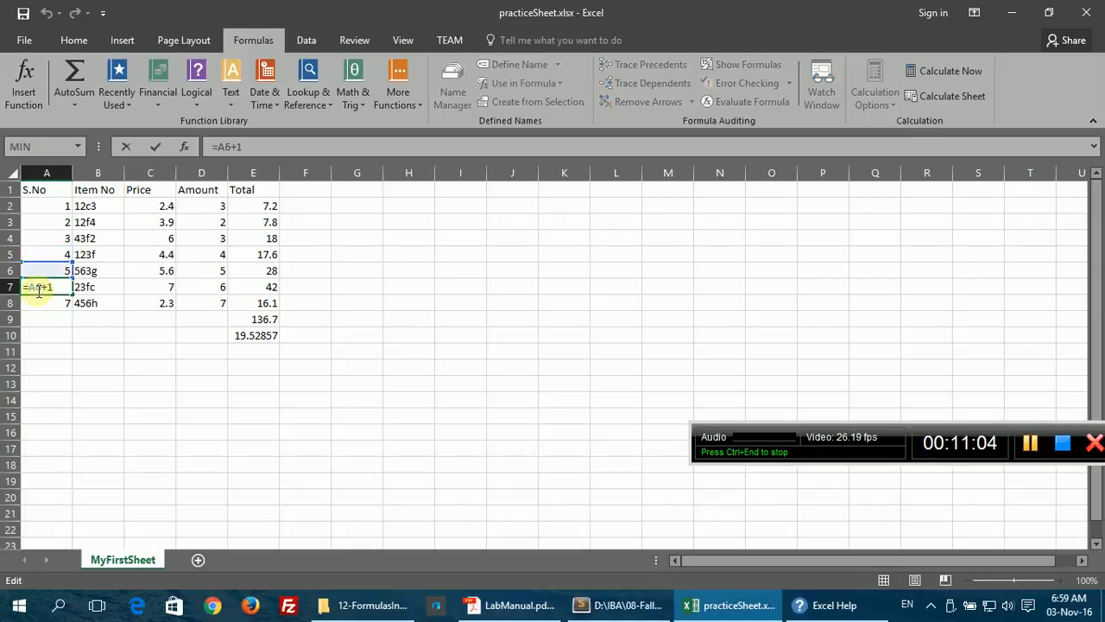
{"action": "key", "text": "Escape"}
{"action": "double_click", "coordinate": [39, 303]}
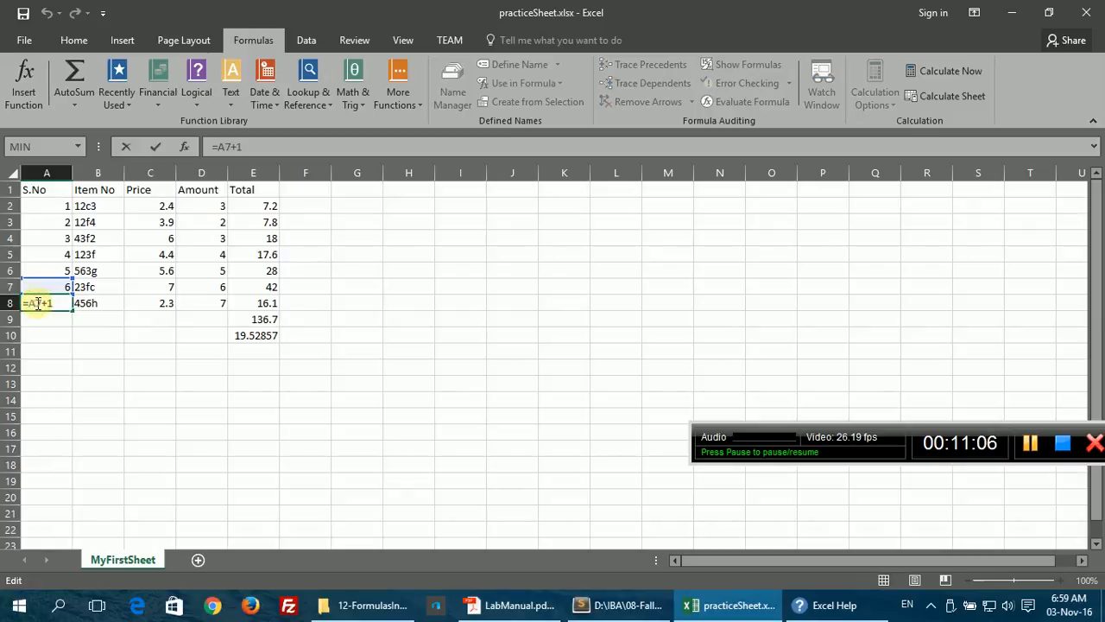
{"action": "key", "text": "Escape"}
{"action": "left_click", "coordinate": [41, 221]}
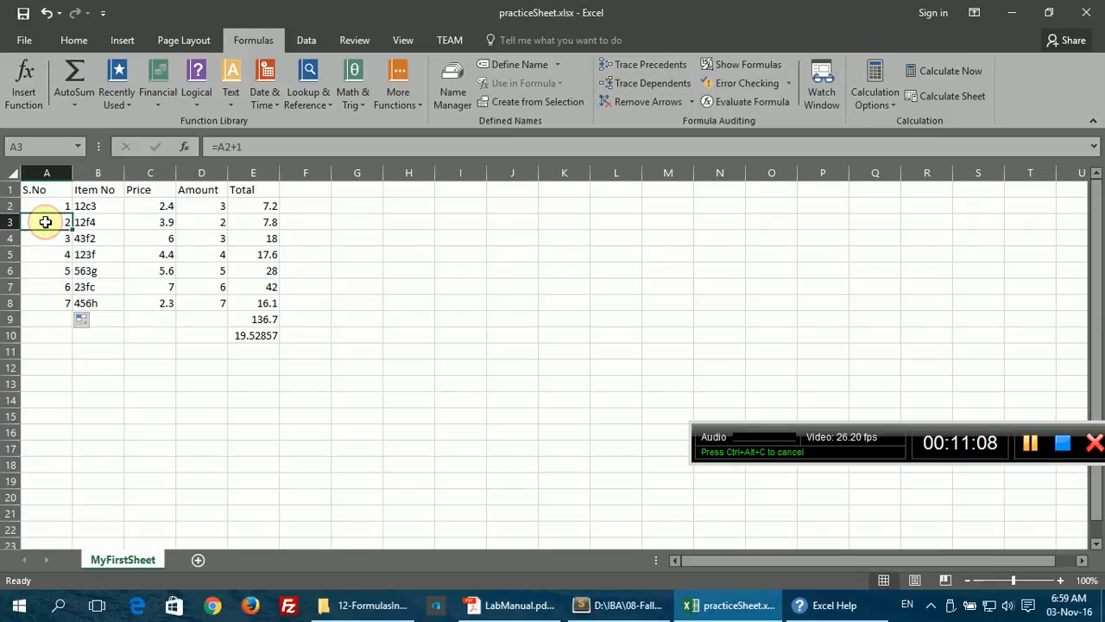
{"action": "double_click", "coordinate": [46, 221]}
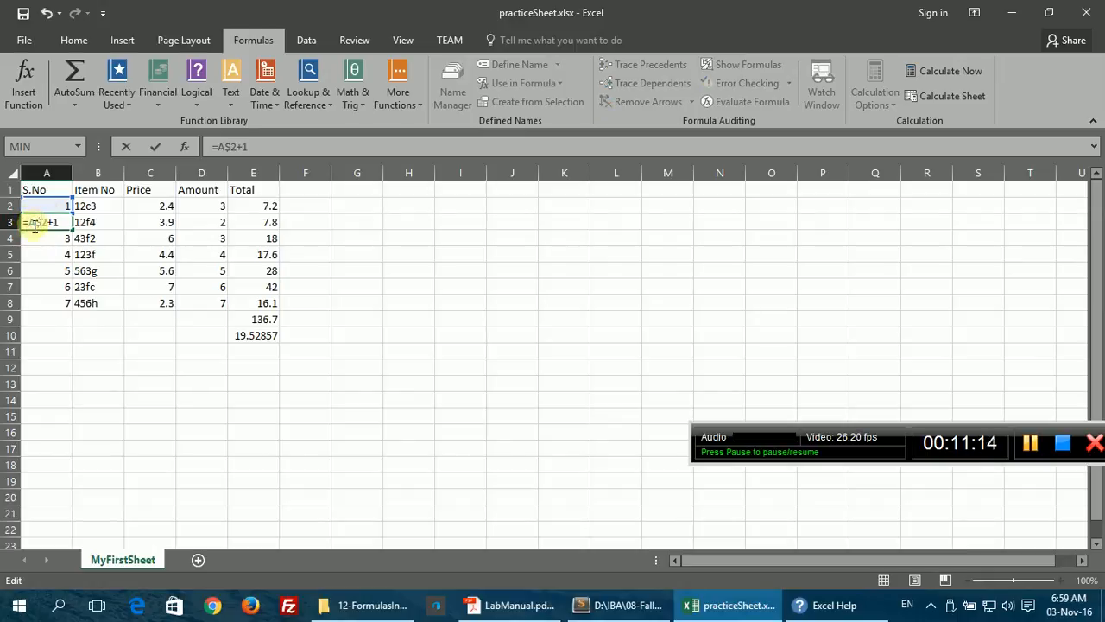
{"action": "key", "text": "ctrl+Return"}
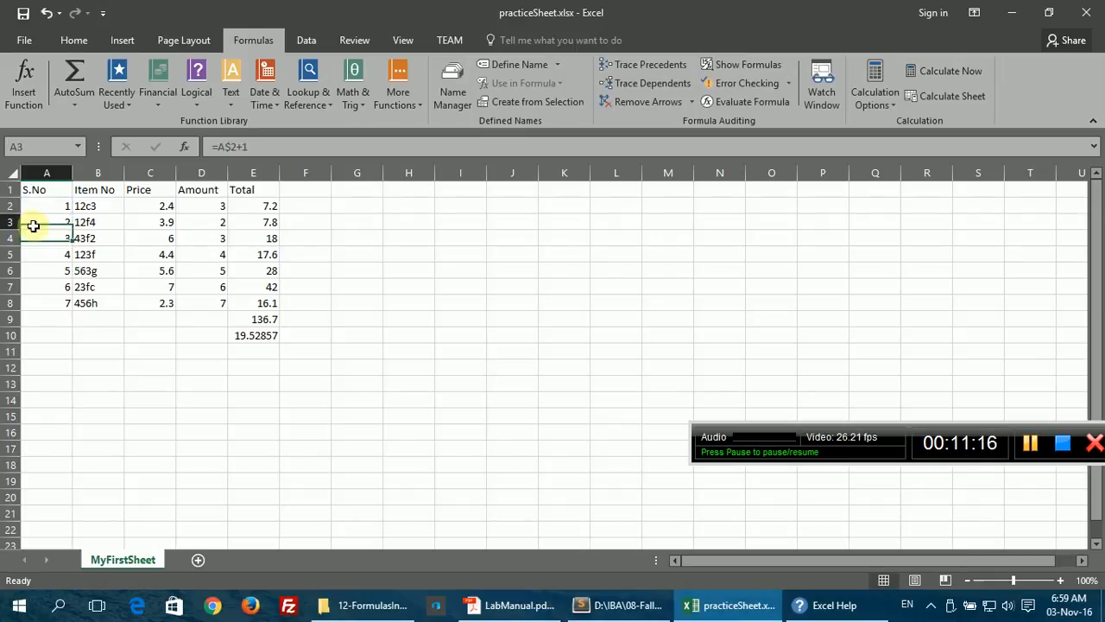
{"action": "left_click_drag", "start_coordinate": [71, 231], "coordinate": [75, 307]}
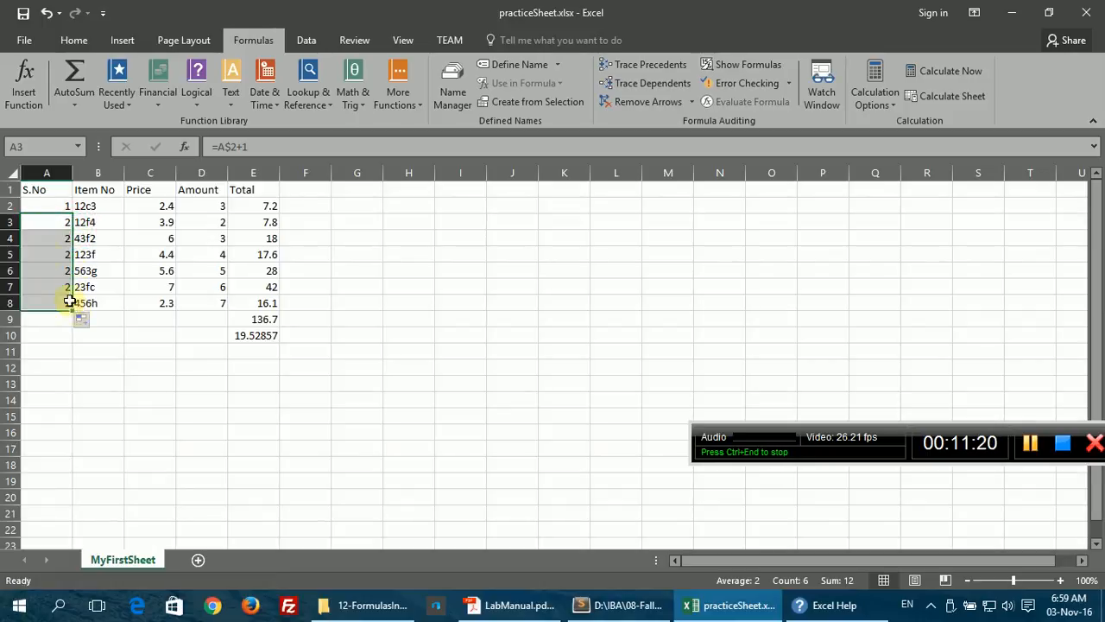
{"action": "left_click", "coordinate": [43, 237]}
{"action": "double_click", "coordinate": [42, 236]}
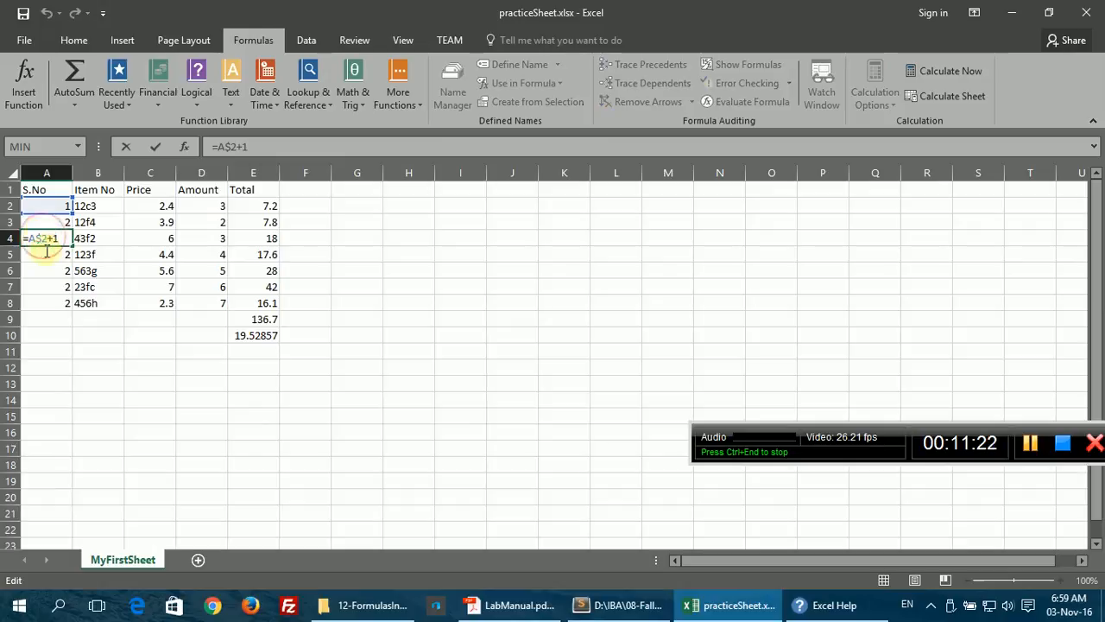
{"action": "key", "text": "ctrl+Return"}
{"action": "left_click", "coordinate": [48, 254]}
{"action": "double_click", "coordinate": [41, 253]}
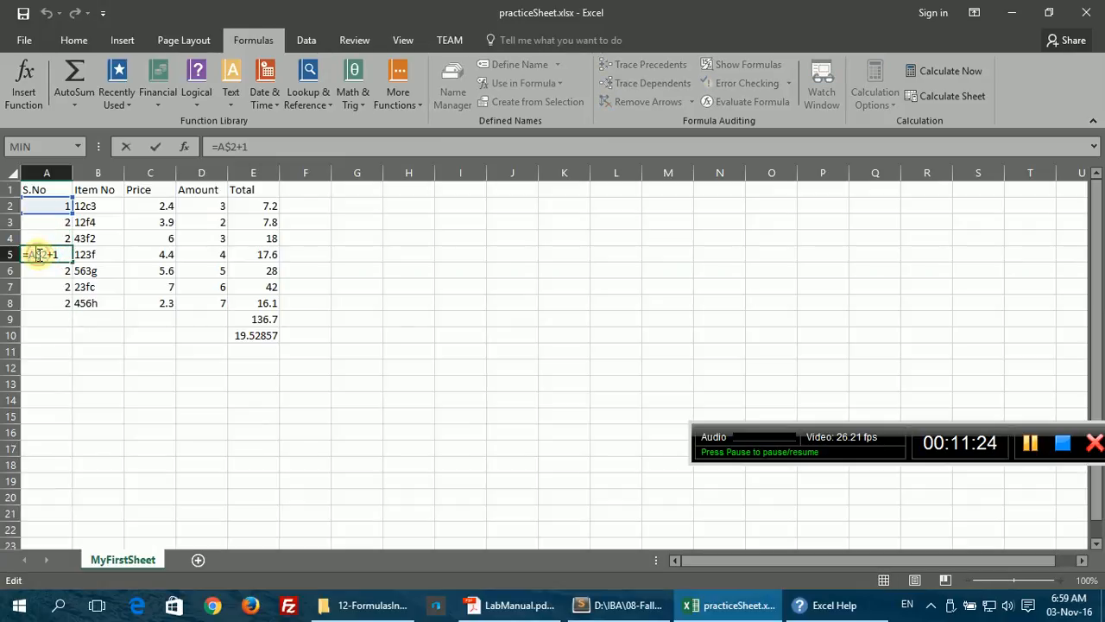
{"action": "left_click", "coordinate": [36, 270]}
{"action": "double_click", "coordinate": [36, 270]}
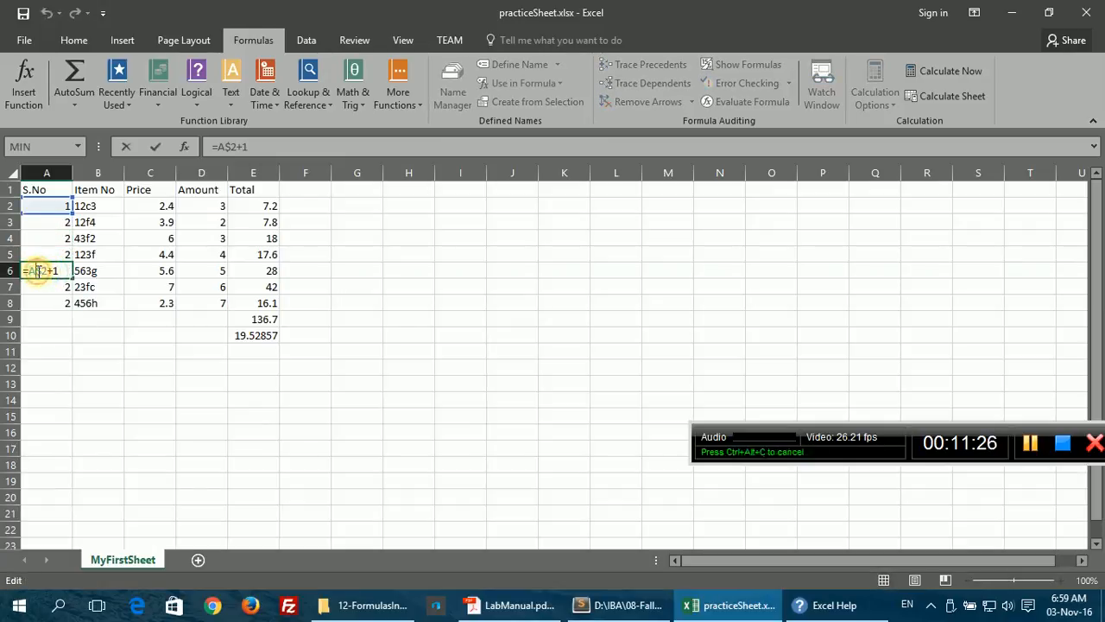
{"action": "left_click", "coordinate": [38, 286]}
{"action": "double_click", "coordinate": [39, 287]}
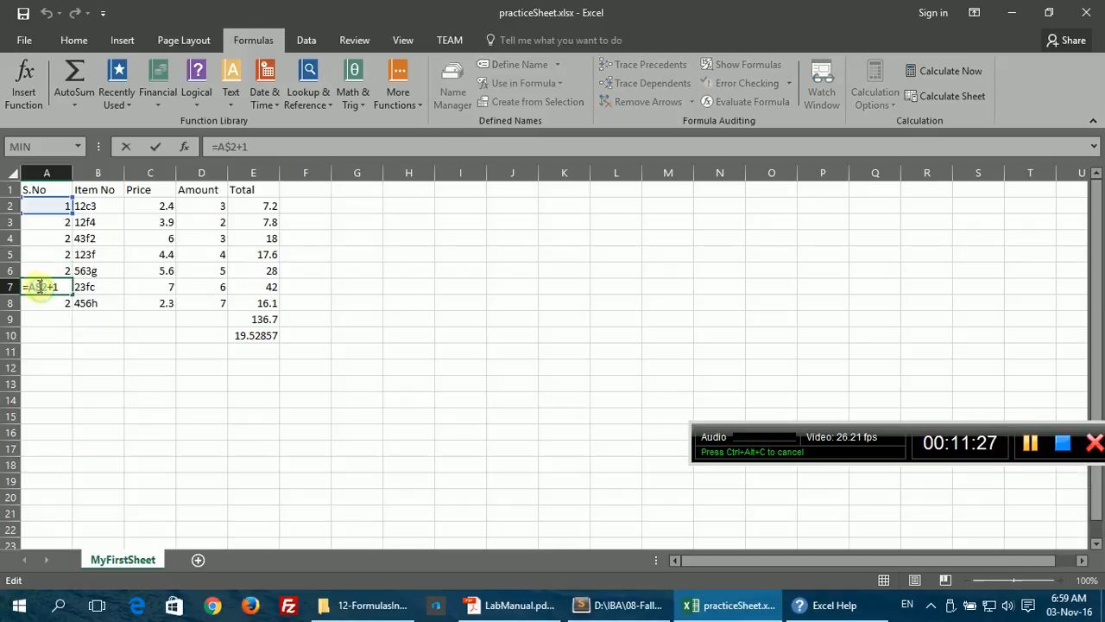
{"action": "key", "text": "Escape"}
{"action": "left_click", "coordinate": [36, 220]}
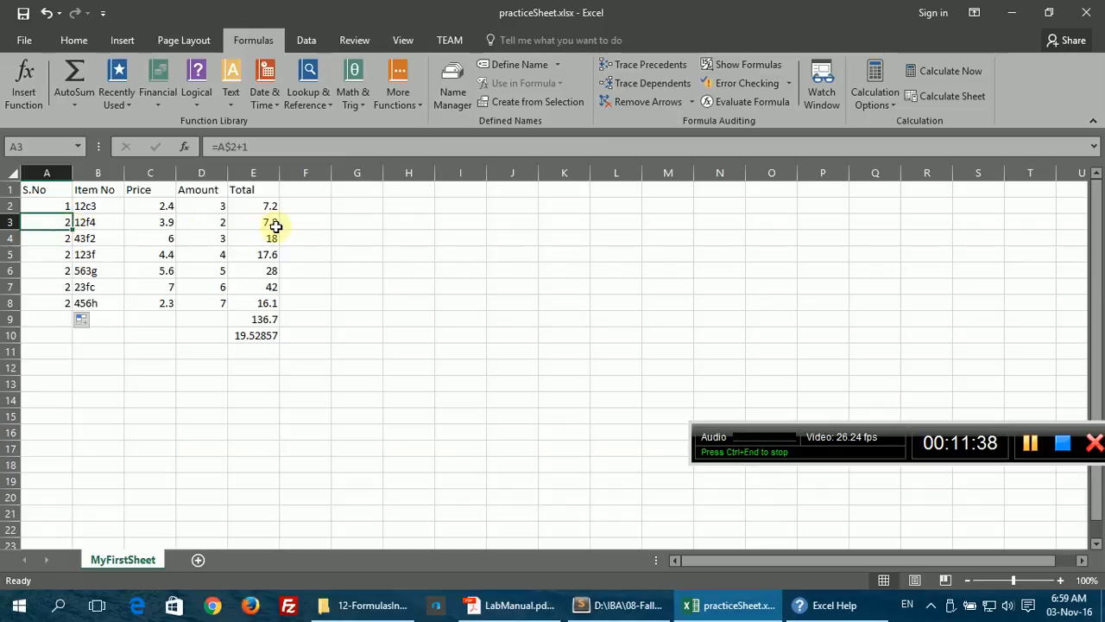
{"action": "left_click", "coordinate": [259, 208]}
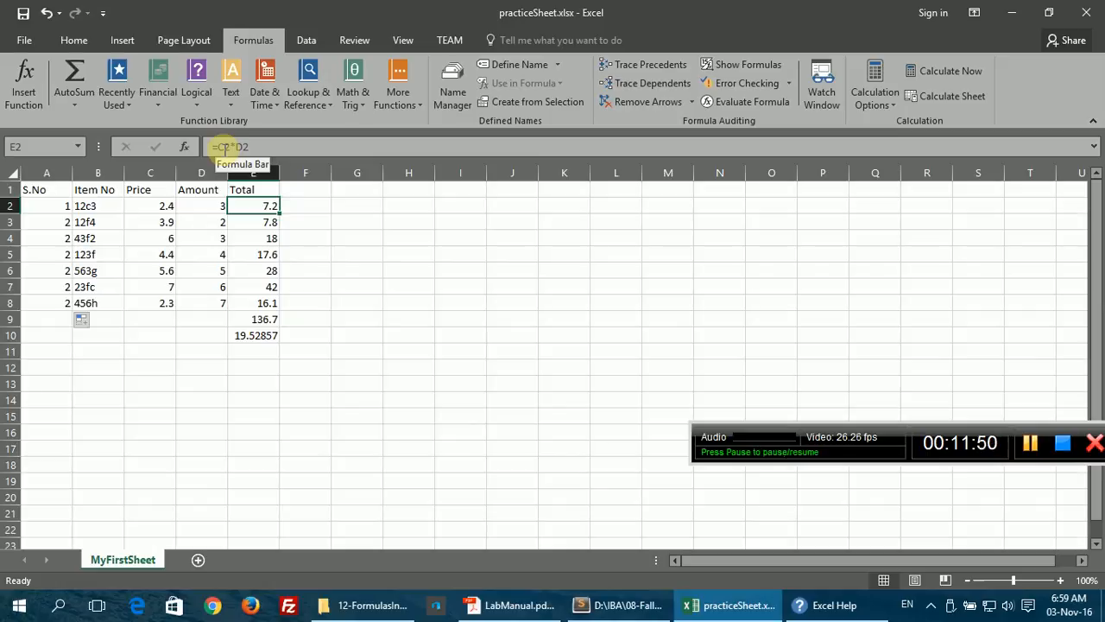
Step: Fill A3's formula right to D3 and inspect B3 (#VALUE!), C3 (3.4) and D3 (4)
{"action": "left_click", "coordinate": [54, 225]}
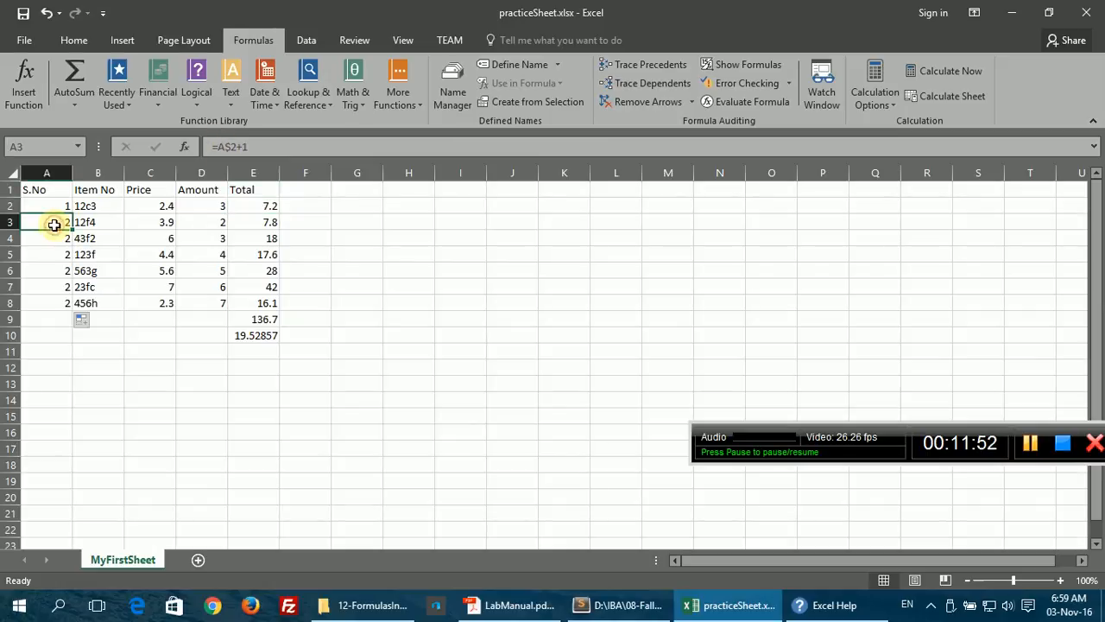
{"action": "left_click_drag", "start_coordinate": [70, 229], "coordinate": [223, 229]}
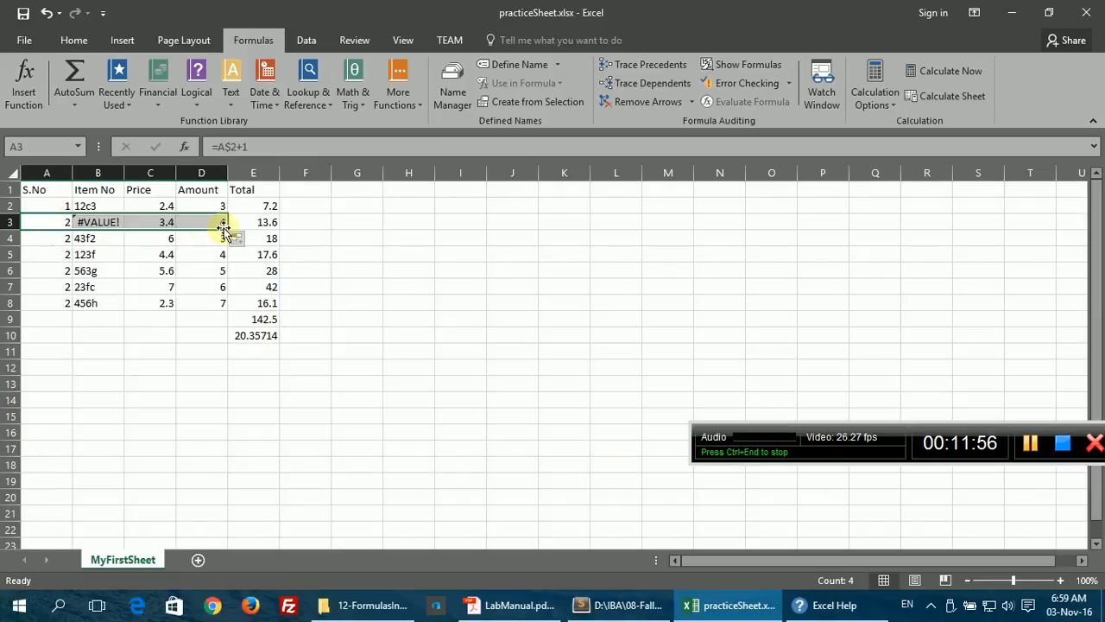
{"action": "double_click", "coordinate": [86, 230]}
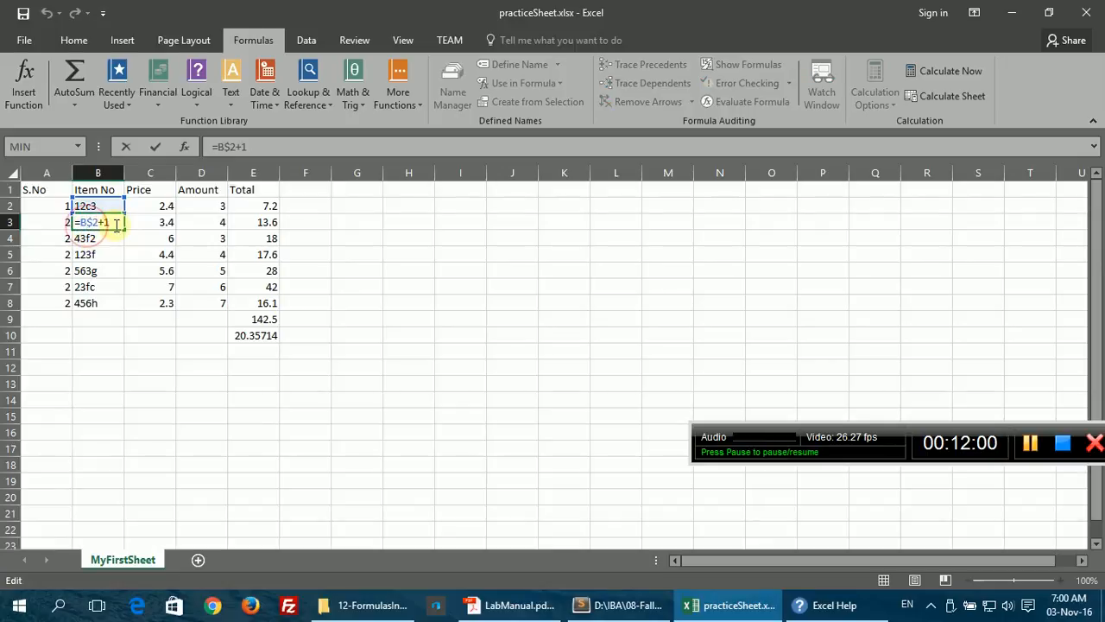
{"action": "key", "text": "Escape"}
{"action": "left_click", "coordinate": [148, 226]}
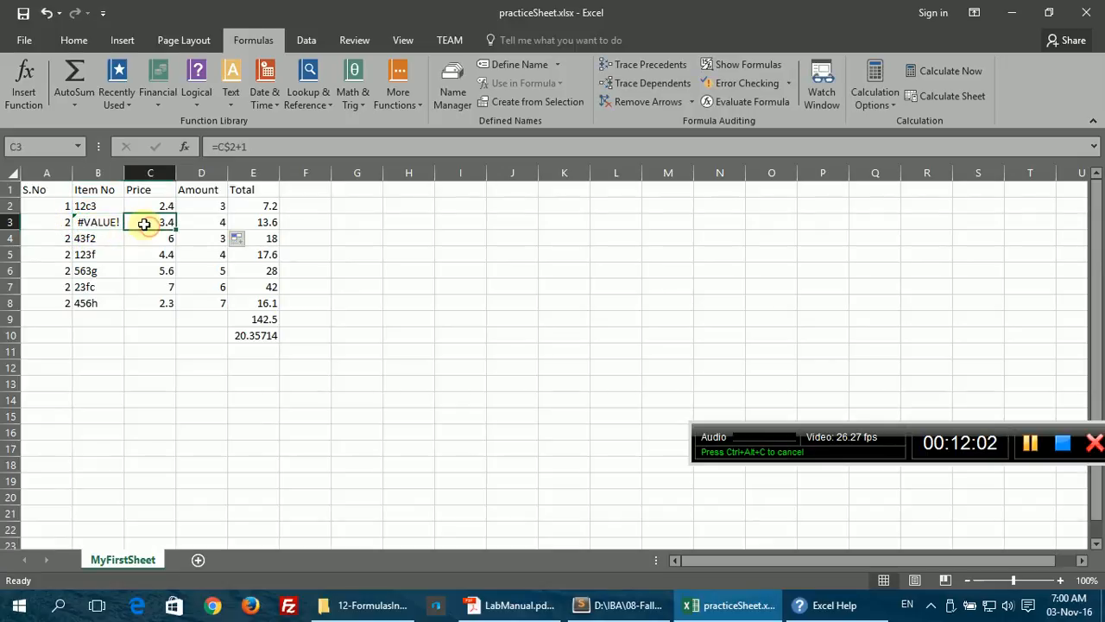
{"action": "double_click", "coordinate": [139, 223]}
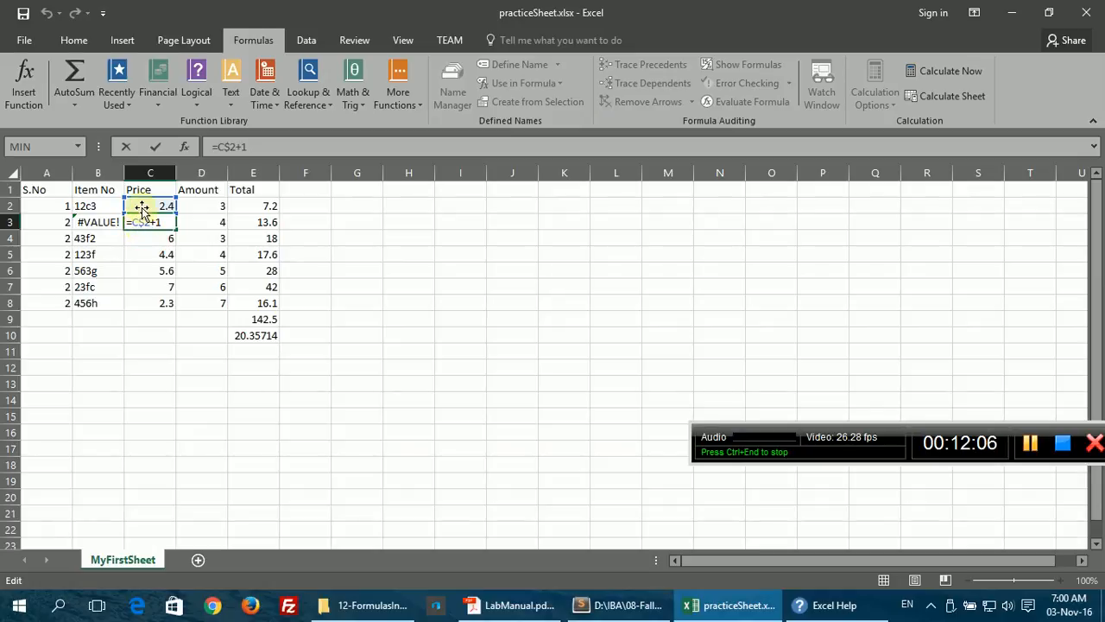
{"action": "key", "text": "Escape"}
{"action": "double_click", "coordinate": [190, 221]}
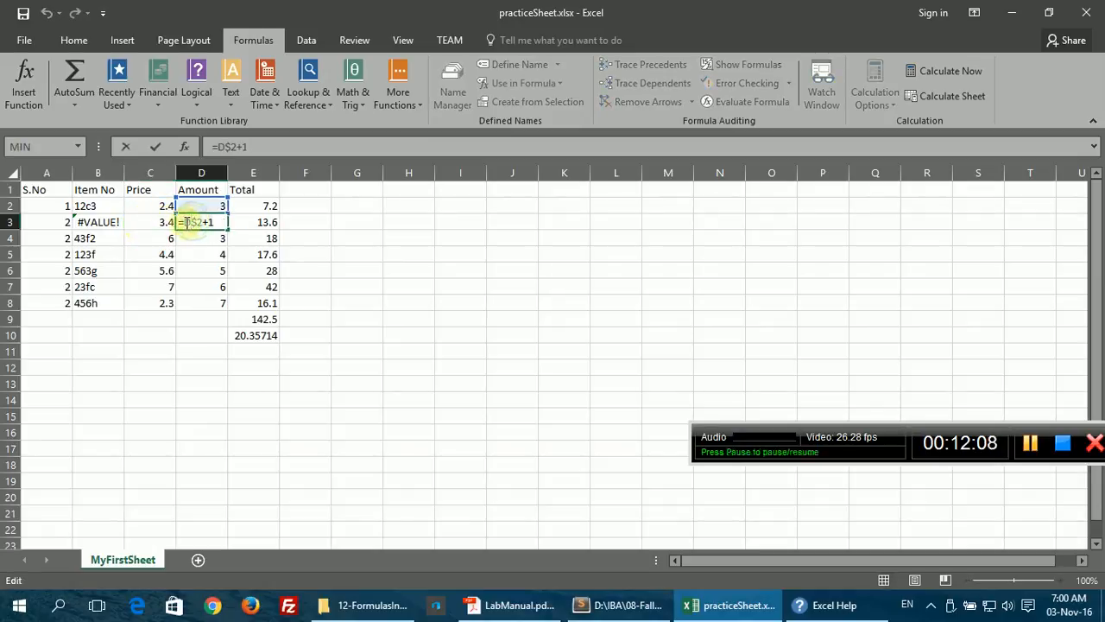
{"action": "key", "text": "Escape"}
{"action": "left_click", "coordinate": [77, 222]}
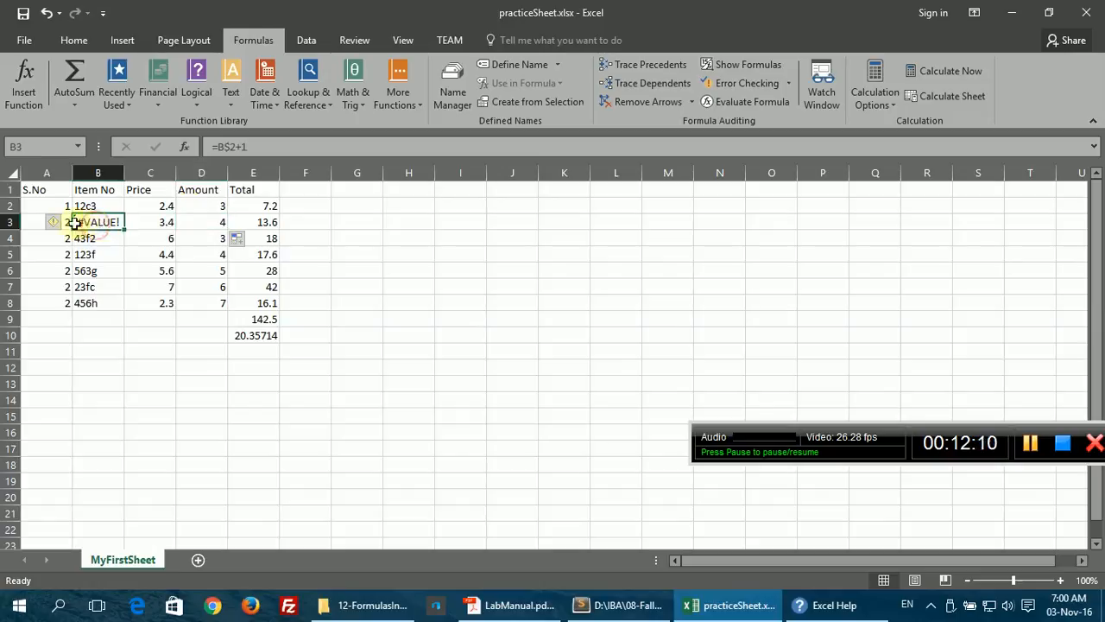
{"action": "double_click", "coordinate": [35, 222]}
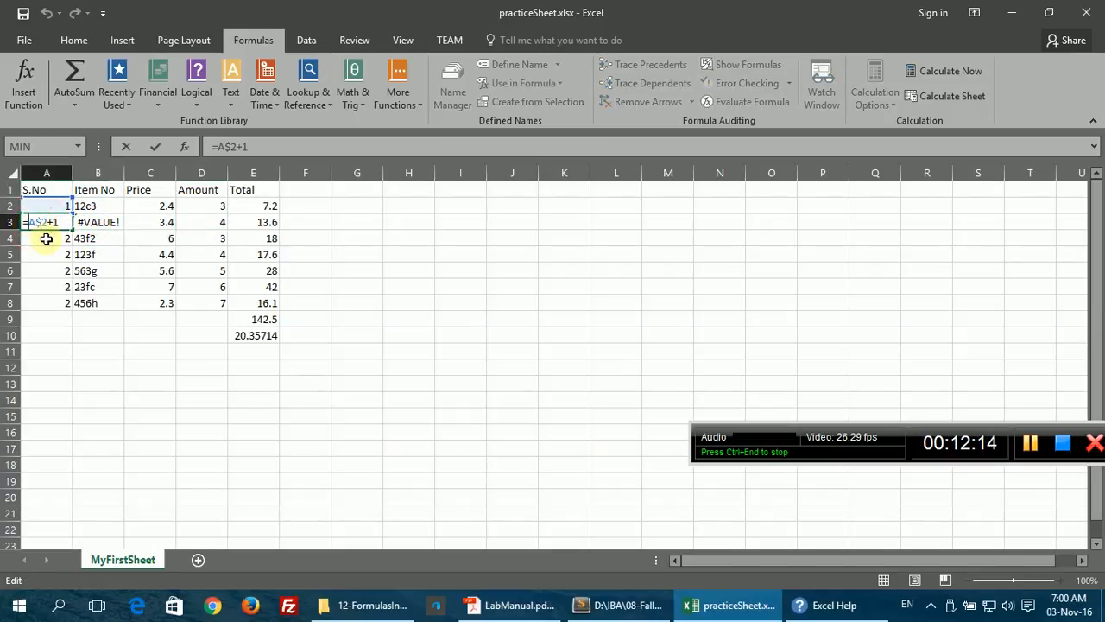
Step: Change A3 to =$A$2+1 and fill it across to D3
{"action": "type", "text": "$"}
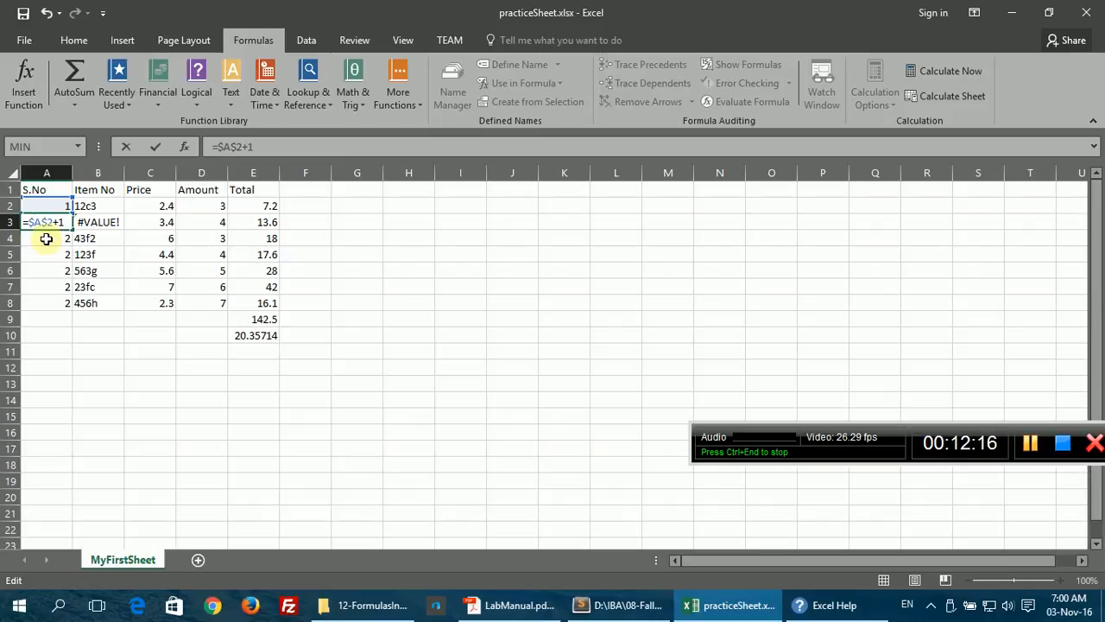
{"action": "key", "text": "Return"}
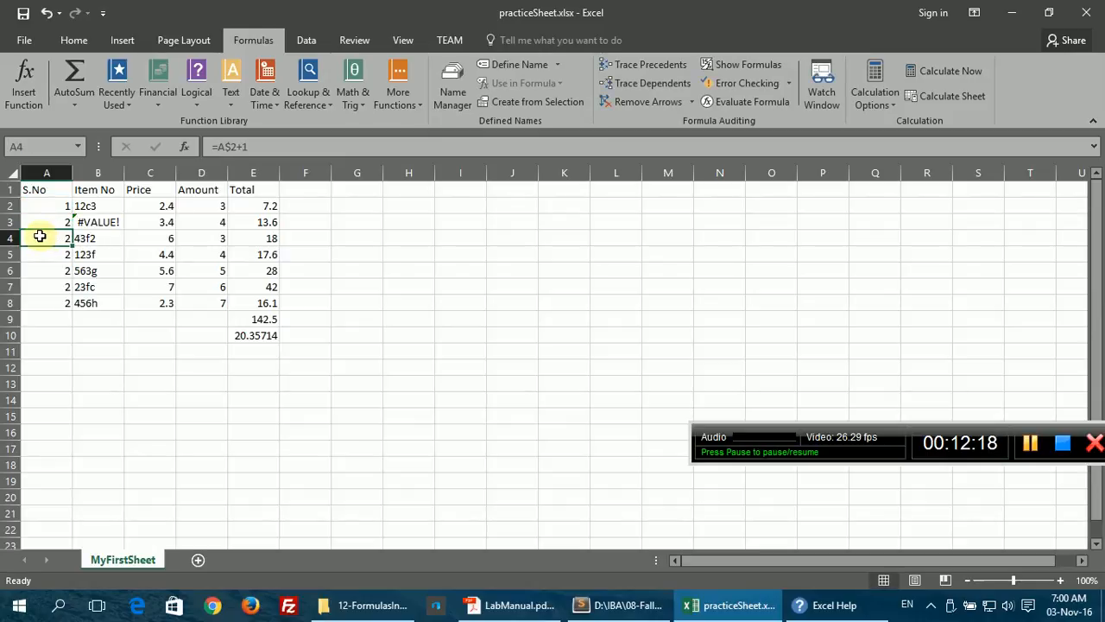
{"action": "left_click", "coordinate": [43, 222]}
{"action": "left_click_drag", "start_coordinate": [73, 230], "coordinate": [223, 222]}
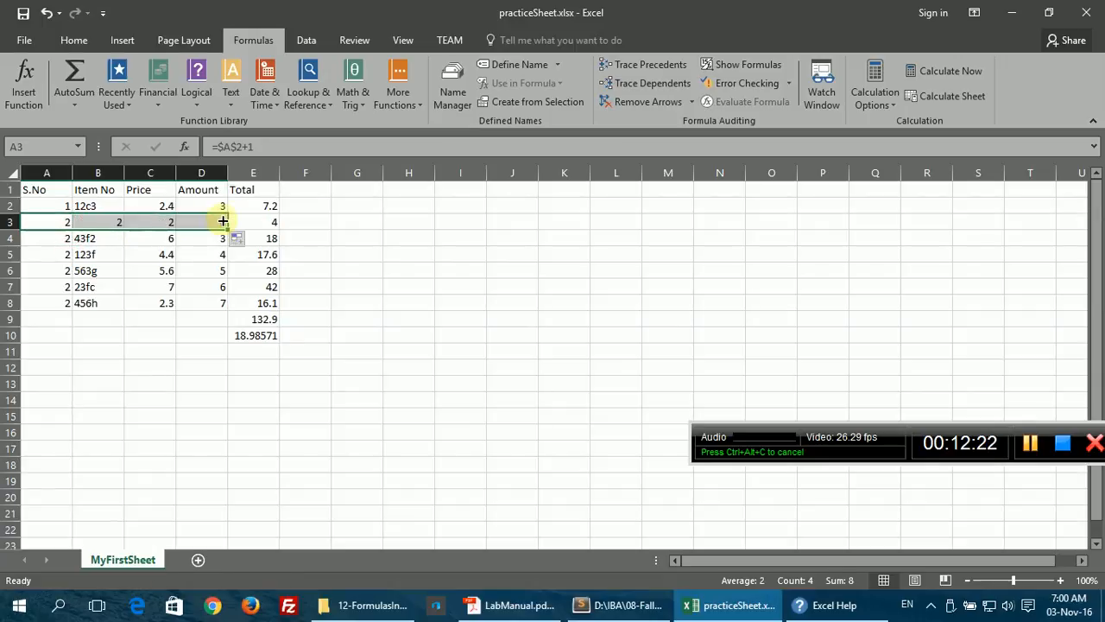
Step: Confirm B3–D3 each hold =$A$2+1 showing 2, then highlight the $ sign and auto-fill outline topic
{"action": "left_click", "coordinate": [99, 219]}
{"action": "double_click", "coordinate": [89, 222]}
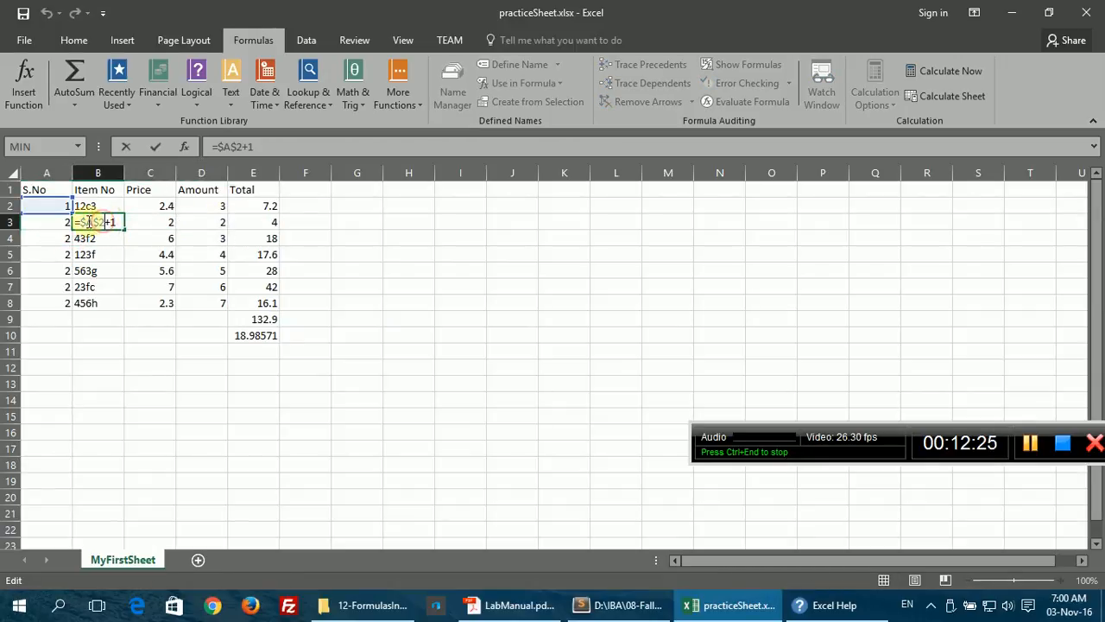
{"action": "left_click", "coordinate": [143, 220]}
{"action": "double_click", "coordinate": [142, 222]}
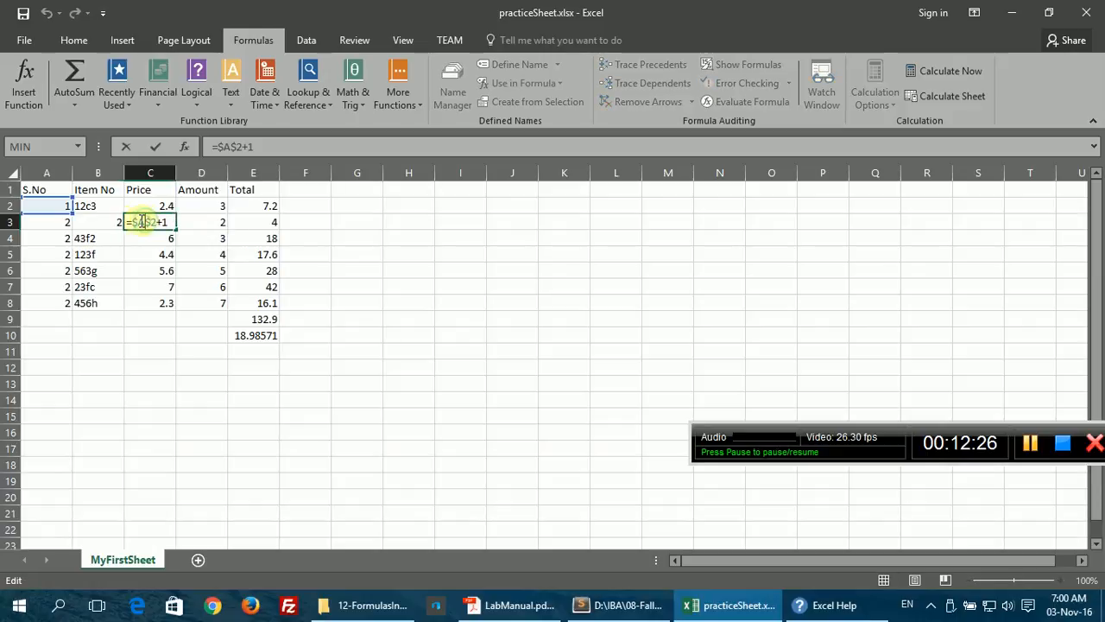
{"action": "left_click", "coordinate": [187, 220]}
{"action": "double_click", "coordinate": [195, 221]}
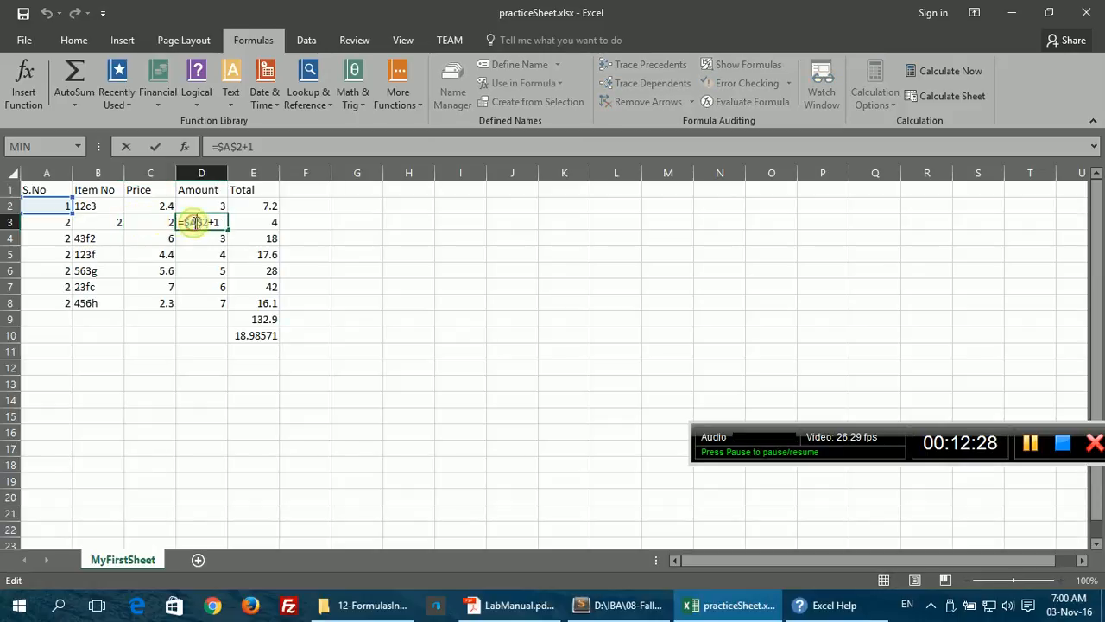
{"action": "key", "text": "Escape"}
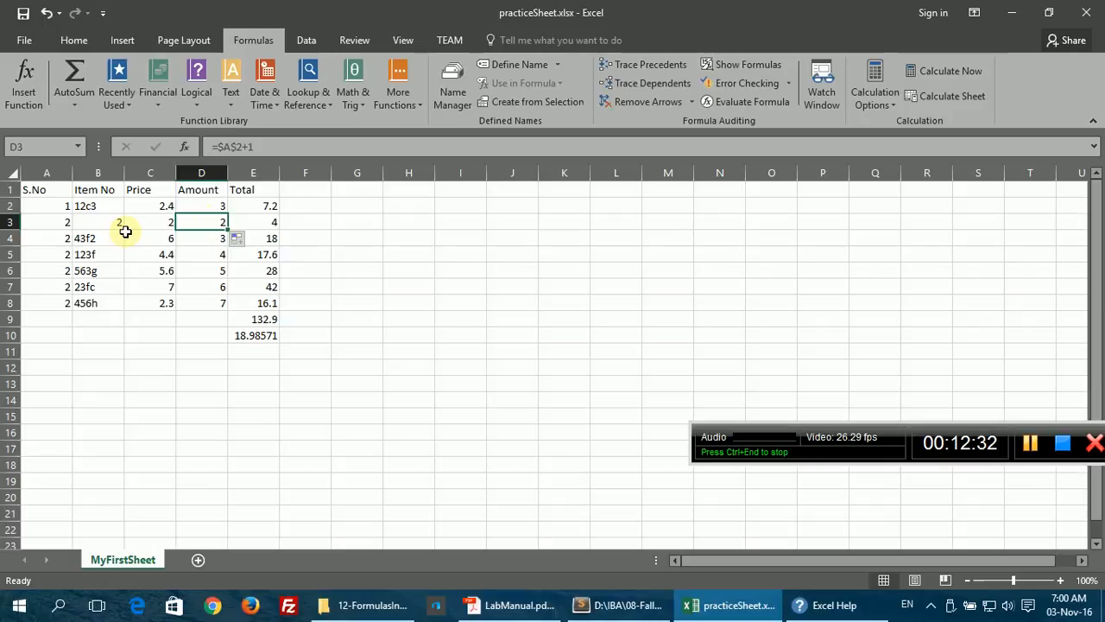
{"action": "left_click", "coordinate": [618, 604]}
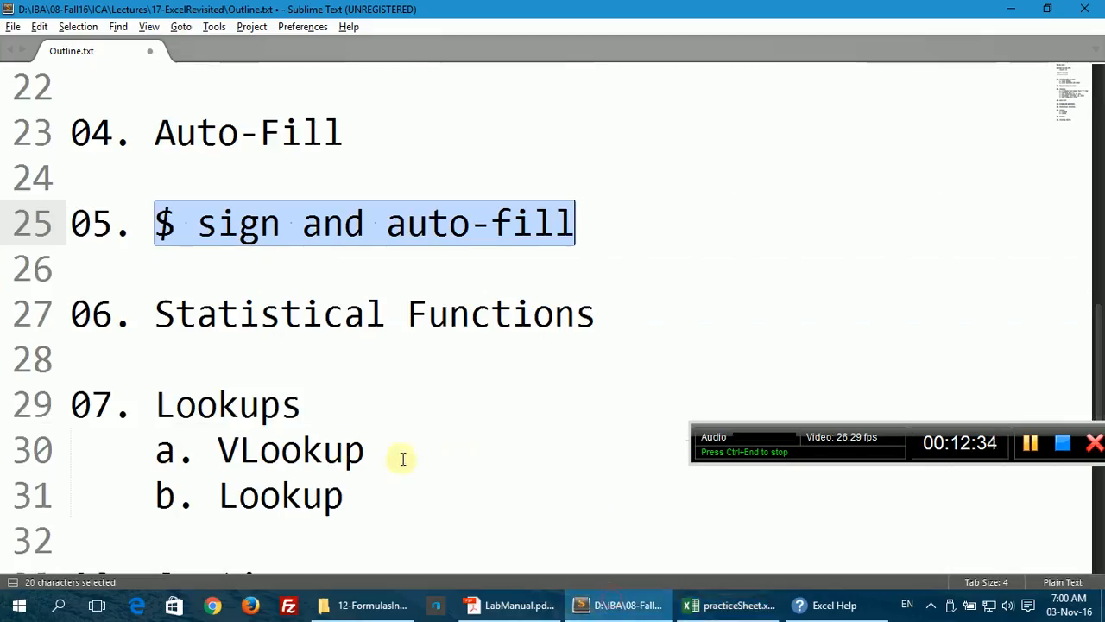
{"action": "left_click_drag", "start_coordinate": [152, 221], "coordinate": [583, 217]}
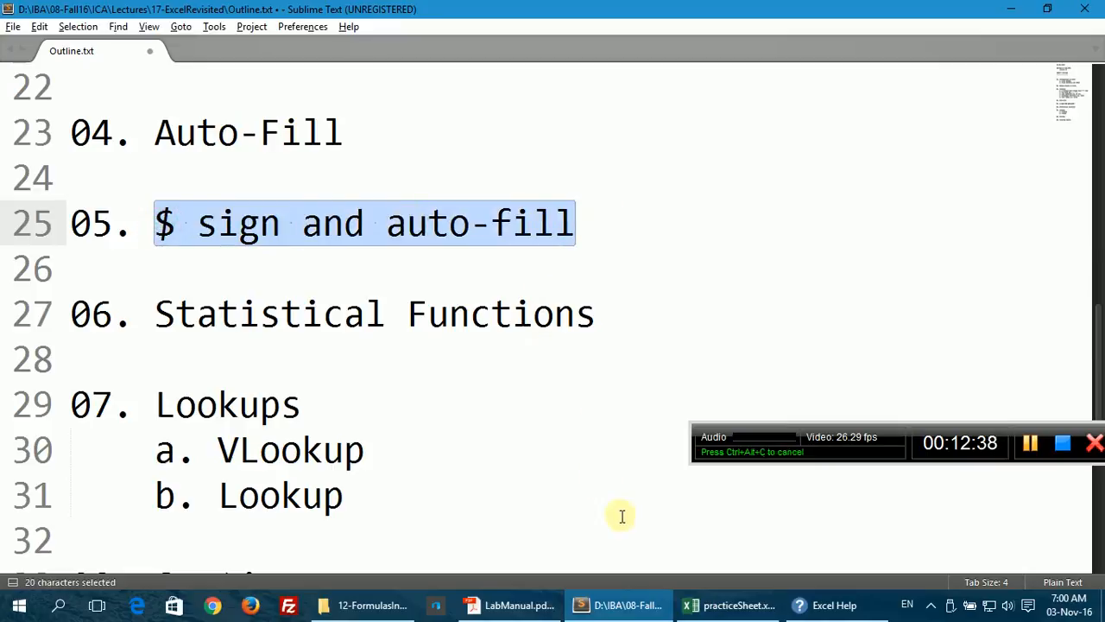
Step: Undo the fills with Ctrl+Z, restoring S.No 1–7 and row 3 to 12f4, 3.9, 2; note Statistical Functions topic
{"action": "left_click", "coordinate": [701, 604]}
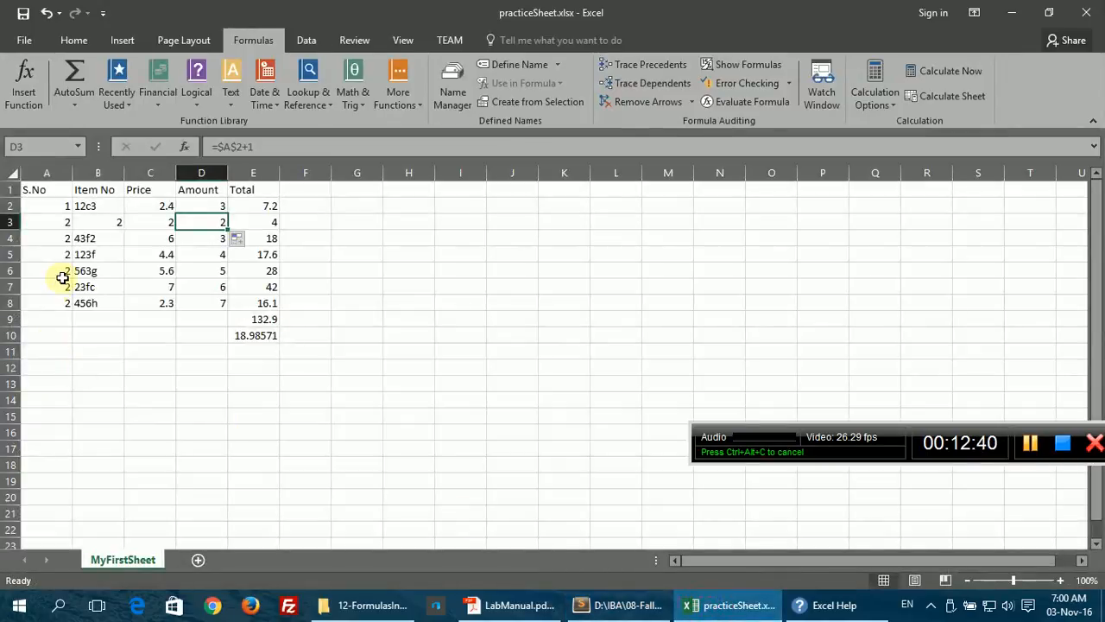
{"action": "key", "text": "ctrl+z"}
{"action": "key", "text": "ctrl+z"}
{"action": "key", "text": "ctrl+z"}
{"action": "key", "text": "ctrl+z"}
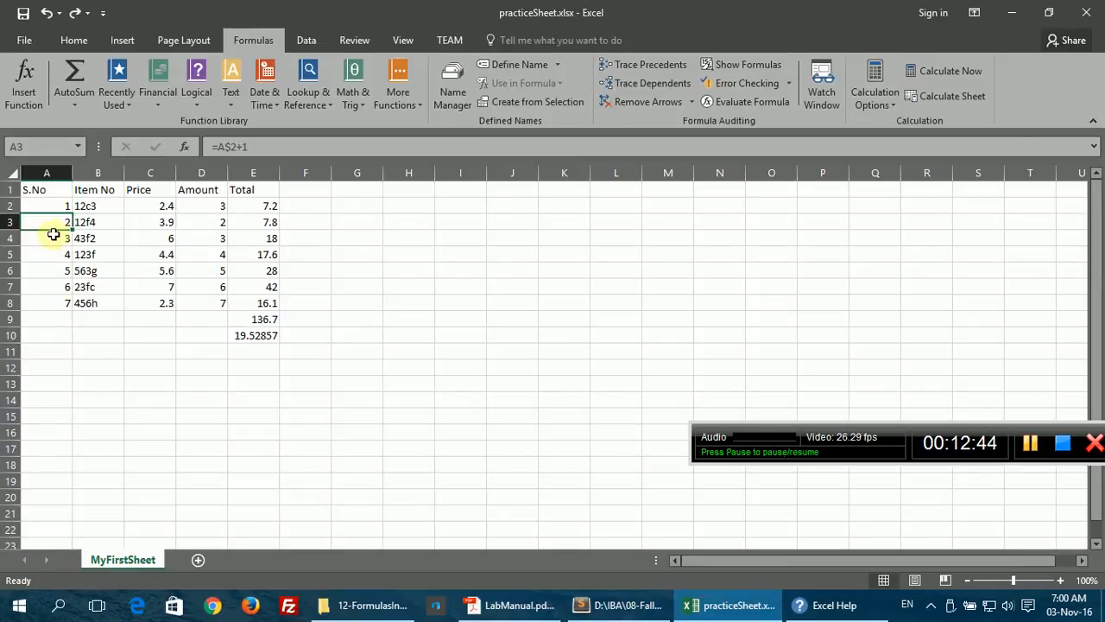
{"action": "left_click", "coordinate": [605, 604]}
{"action": "left_click_drag", "start_coordinate": [154, 314], "coordinate": [595, 316]}
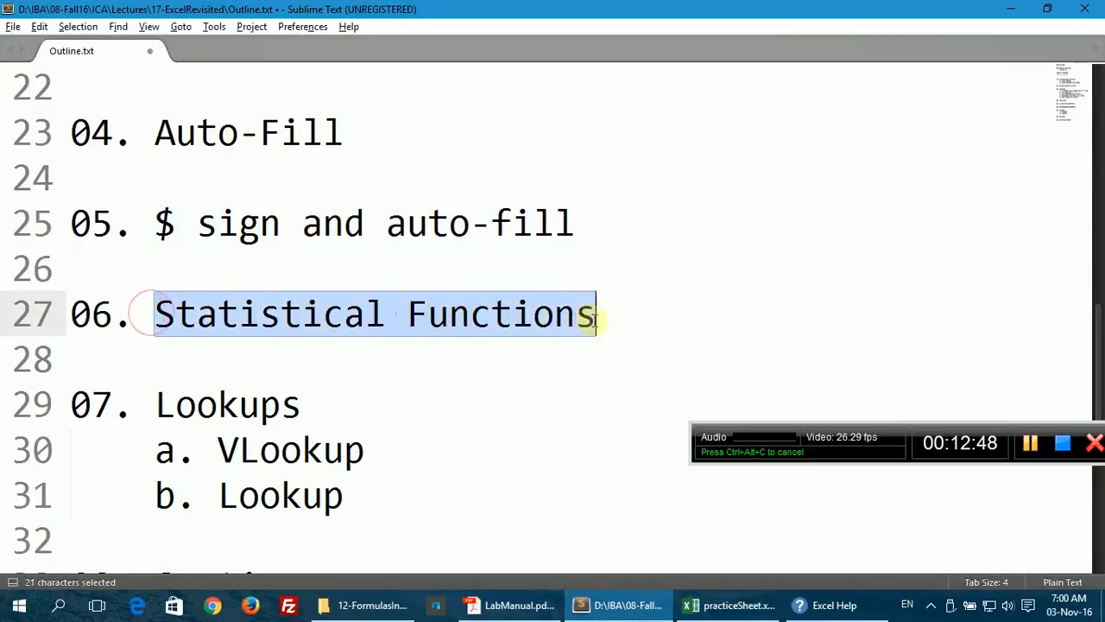
{"action": "left_click", "coordinate": [729, 604]}
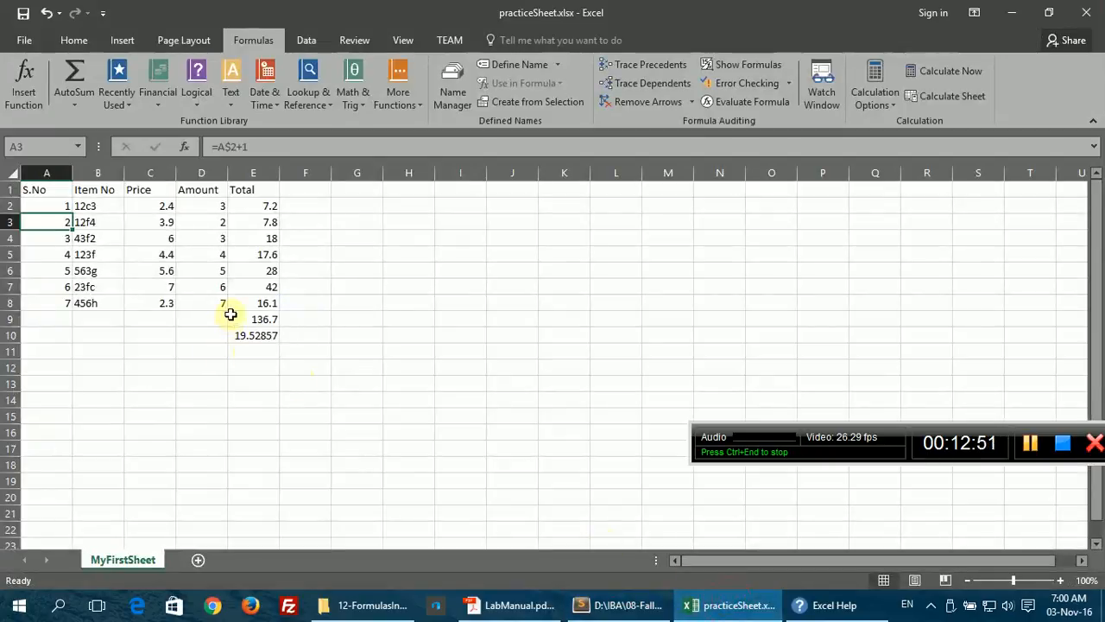
{"action": "left_click", "coordinate": [230, 314]}
{"action": "left_click", "coordinate": [218, 147]}
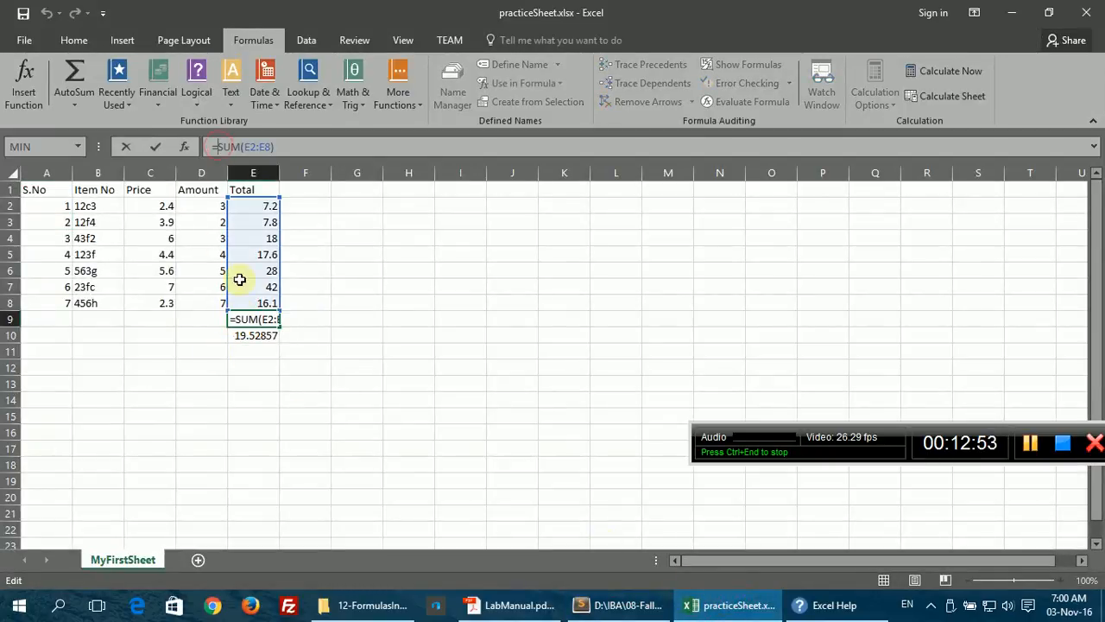
{"action": "key", "text": "Escape"}
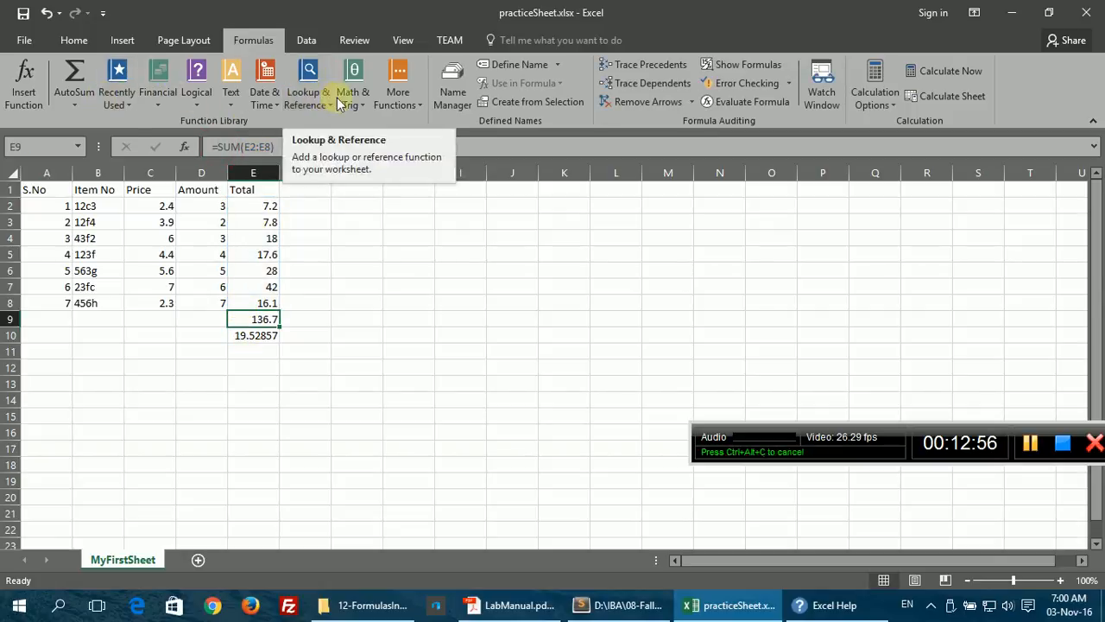
{"action": "left_click", "coordinate": [166, 108]}
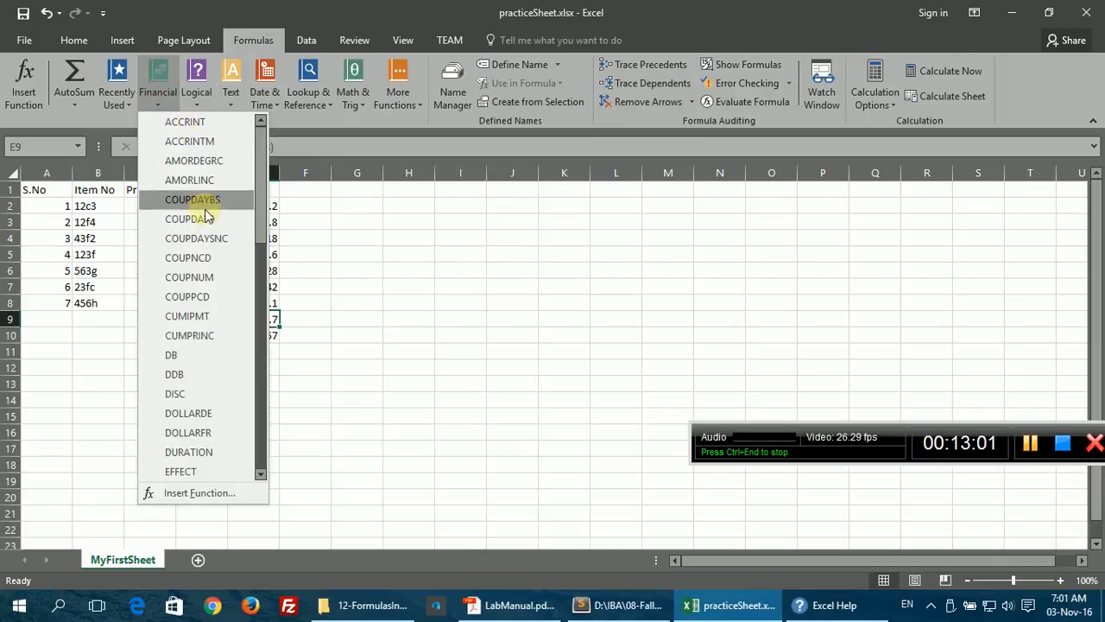
{"action": "scroll", "coordinate": [204, 221], "scroll_direction": "down", "scroll_amount": 3}
{"action": "scroll", "coordinate": [205, 221], "scroll_direction": "down", "scroll_amount": 4}
{"action": "key", "text": "Escape"}
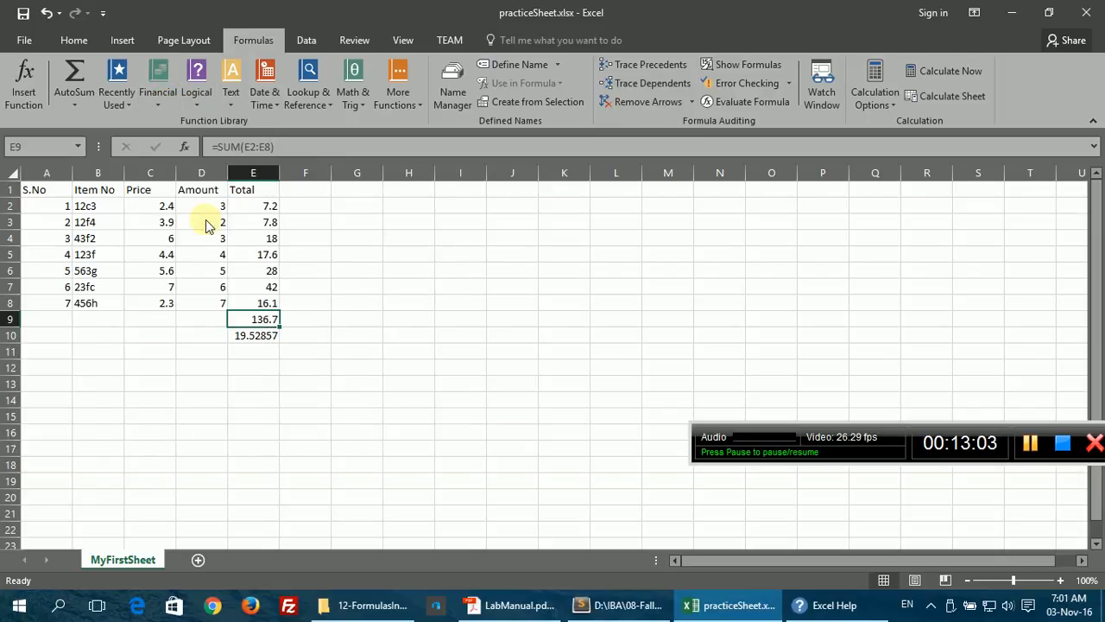
{"action": "left_click", "coordinate": [189, 149]}
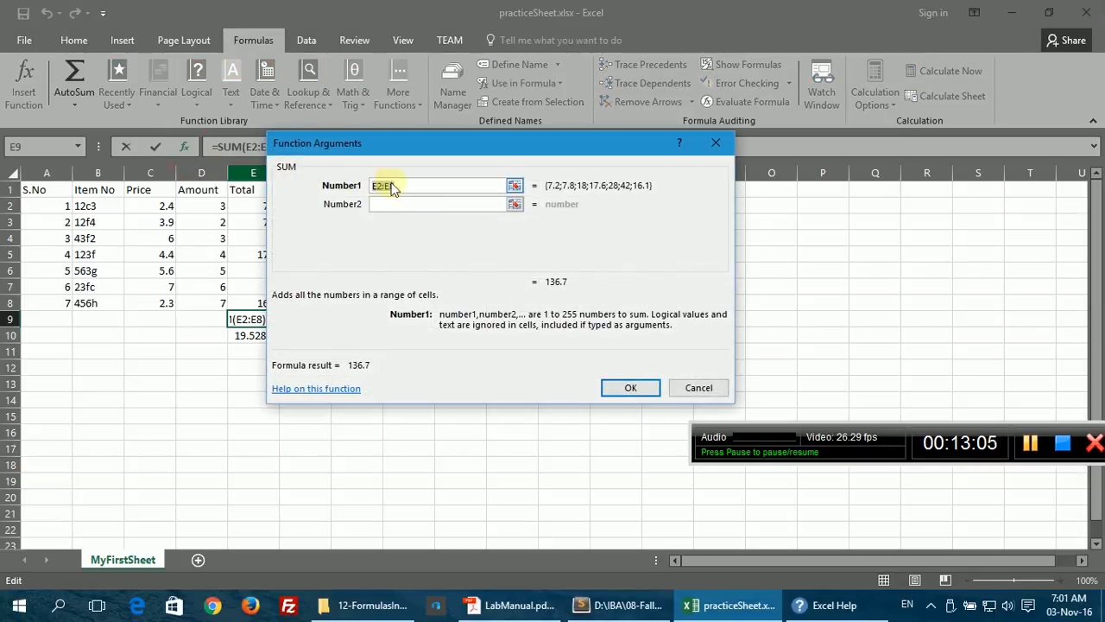
{"action": "left_click", "coordinate": [698, 387]}
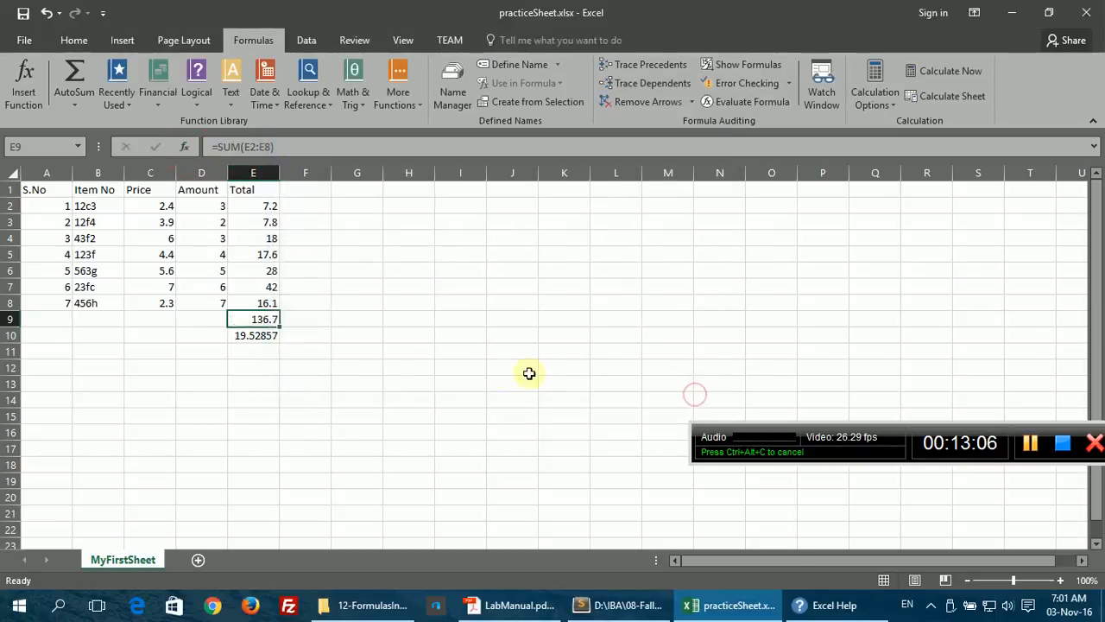
{"action": "left_click", "coordinate": [246, 351]}
Step: Insert the MEDIAN function into E11 from the Statistical category via Insert Function
{"action": "left_click", "coordinate": [184, 146]}
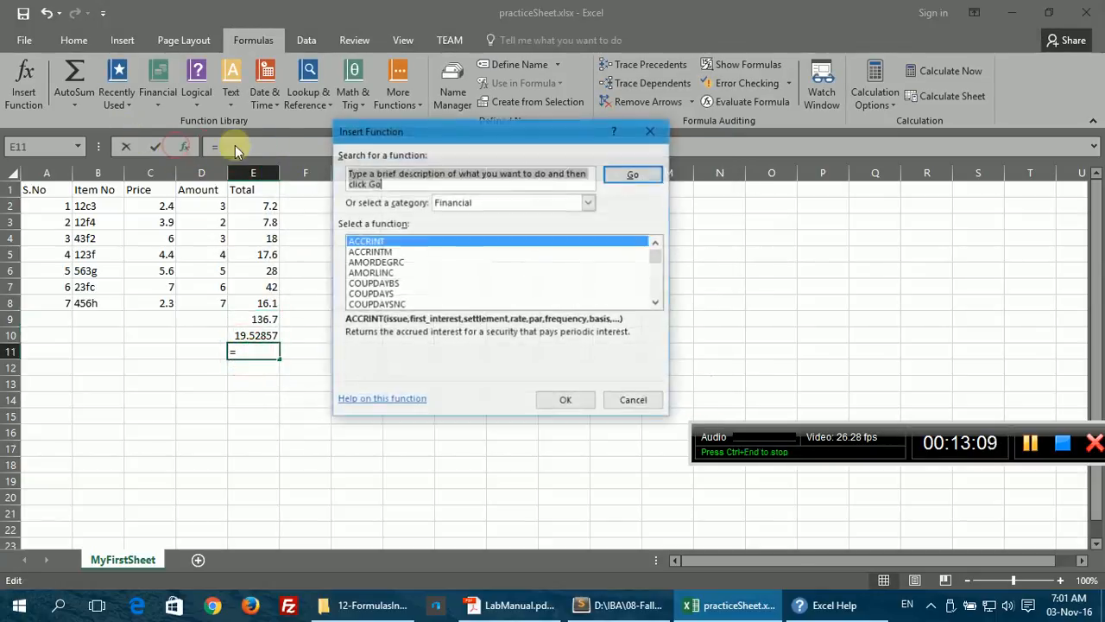
{"action": "left_click", "coordinate": [519, 202]}
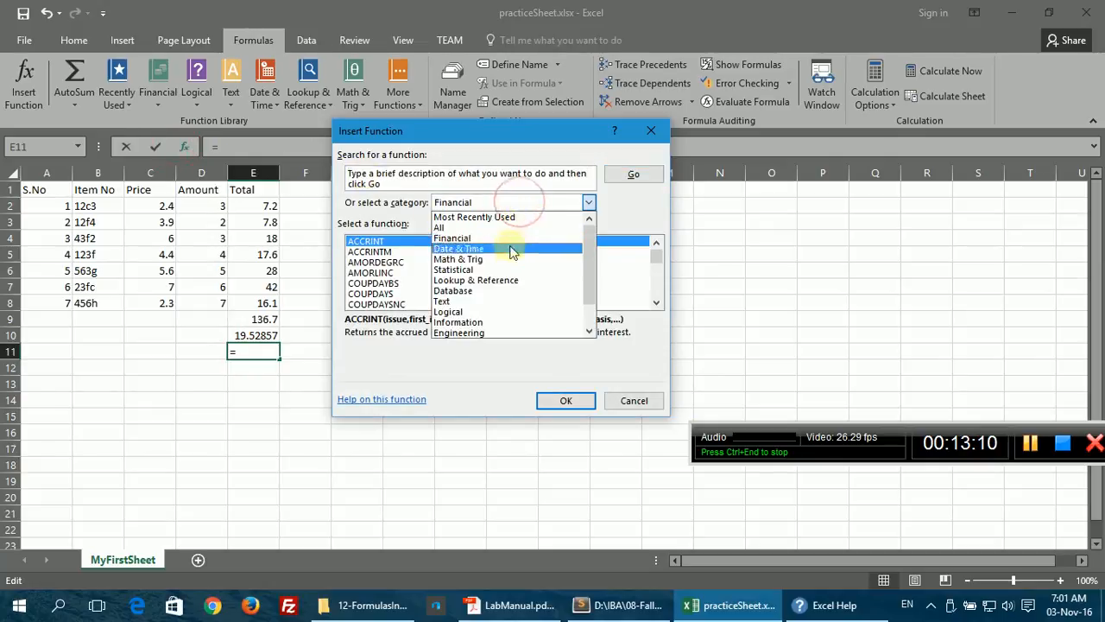
{"action": "left_click", "coordinate": [464, 270]}
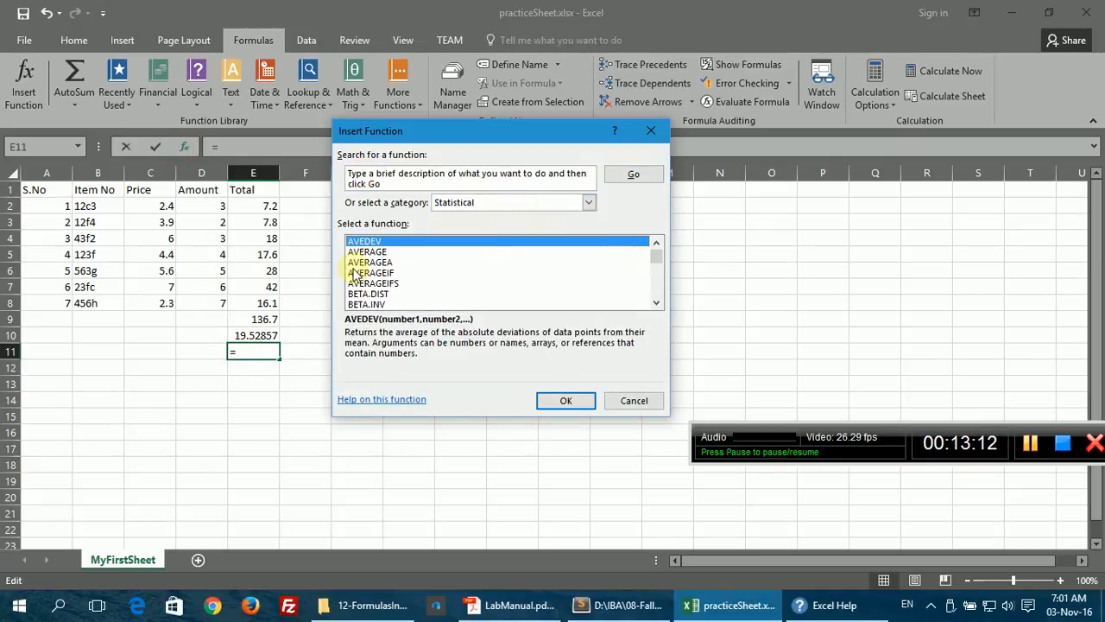
{"action": "scroll", "coordinate": [356, 274], "scroll_direction": "down", "scroll_amount": 1}
{"action": "scroll", "coordinate": [359, 278], "scroll_direction": "down", "scroll_amount": 3}
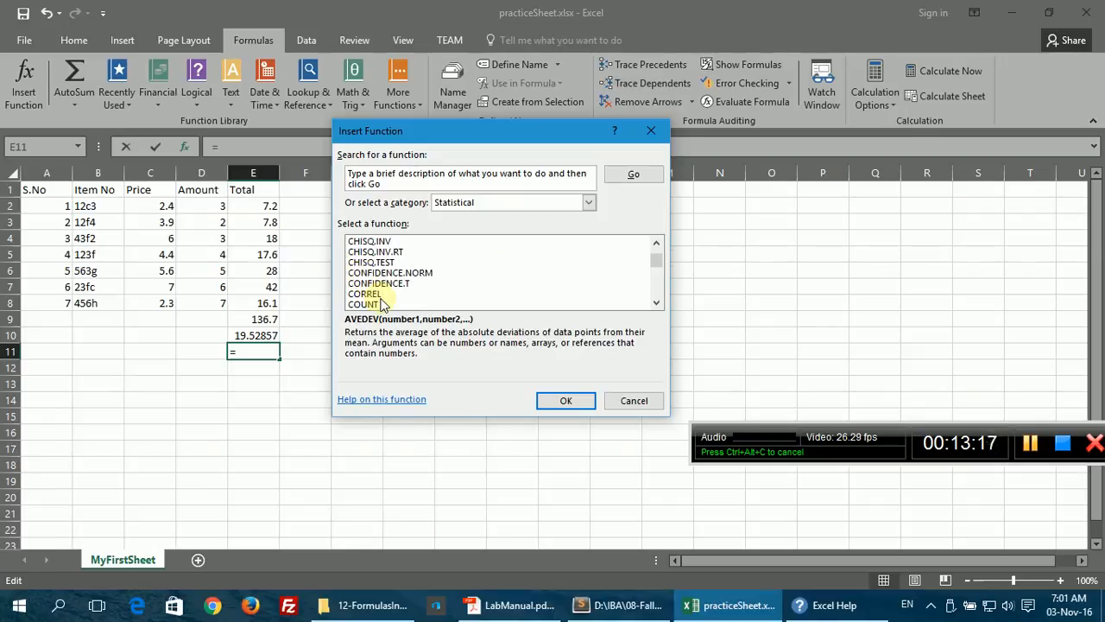
{"action": "scroll", "coordinate": [383, 304], "scroll_direction": "down", "scroll_amount": 1}
{"action": "scroll", "coordinate": [383, 304], "scroll_direction": "down", "scroll_amount": 1}
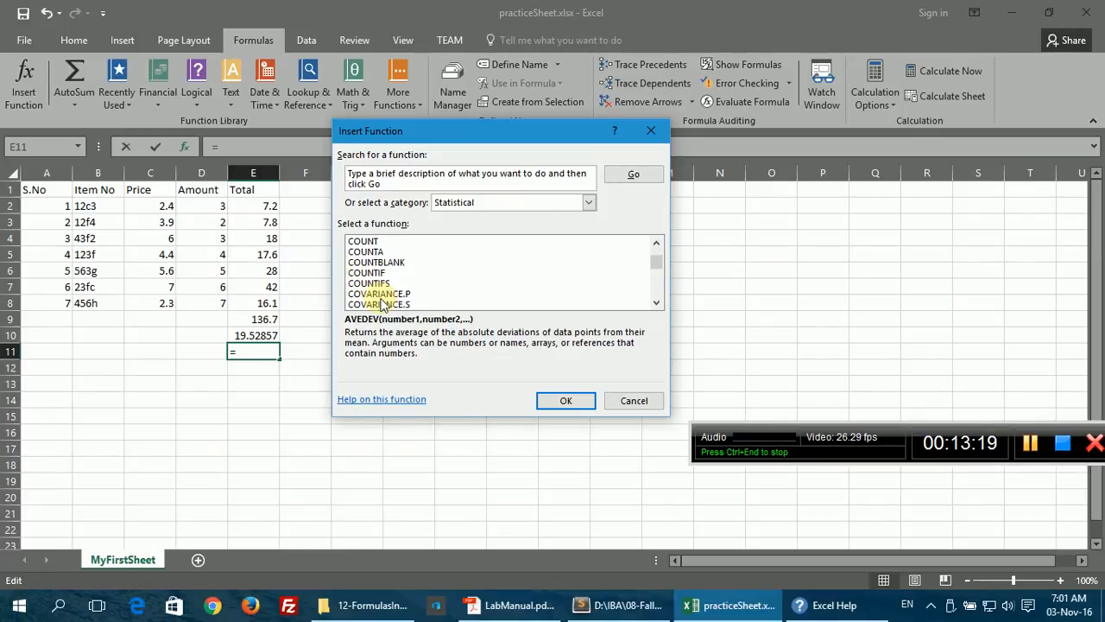
{"action": "scroll", "coordinate": [382, 304], "scroll_direction": "down", "scroll_amount": 3}
{"action": "scroll", "coordinate": [382, 304], "scroll_direction": "up", "scroll_amount": 1}
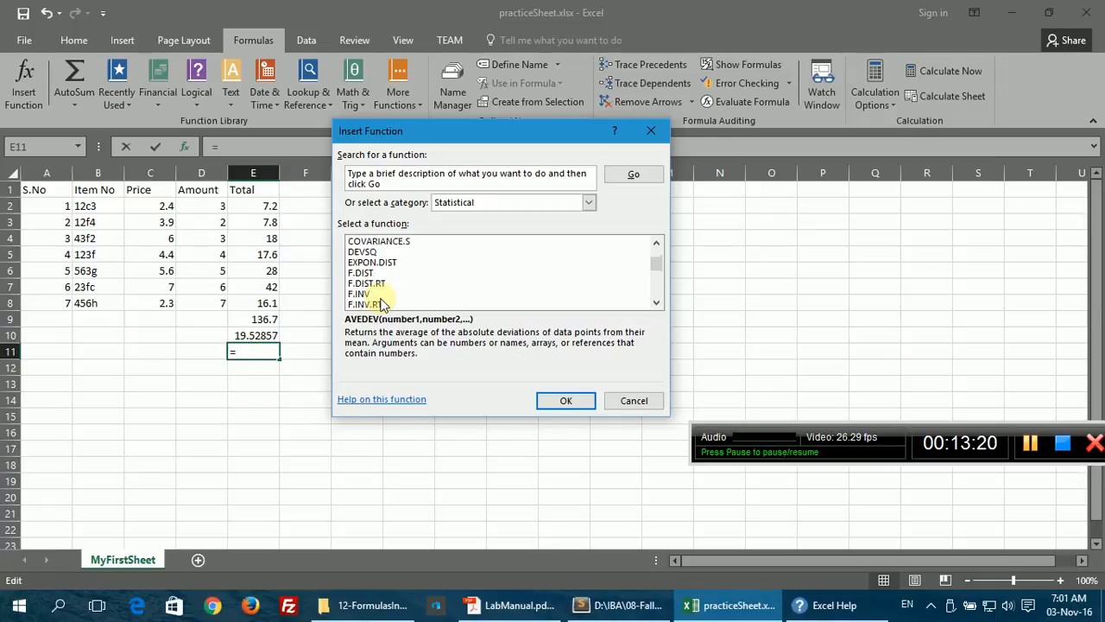
{"action": "scroll", "coordinate": [382, 304], "scroll_direction": "down", "scroll_amount": 4}
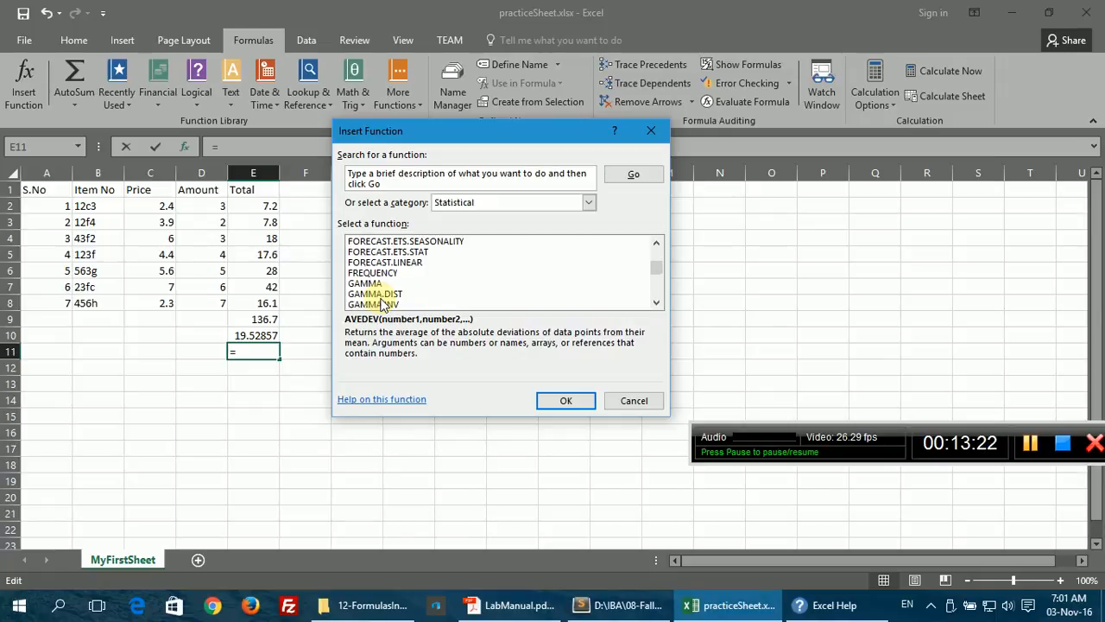
{"action": "scroll", "coordinate": [383, 304], "scroll_direction": "down", "scroll_amount": 7}
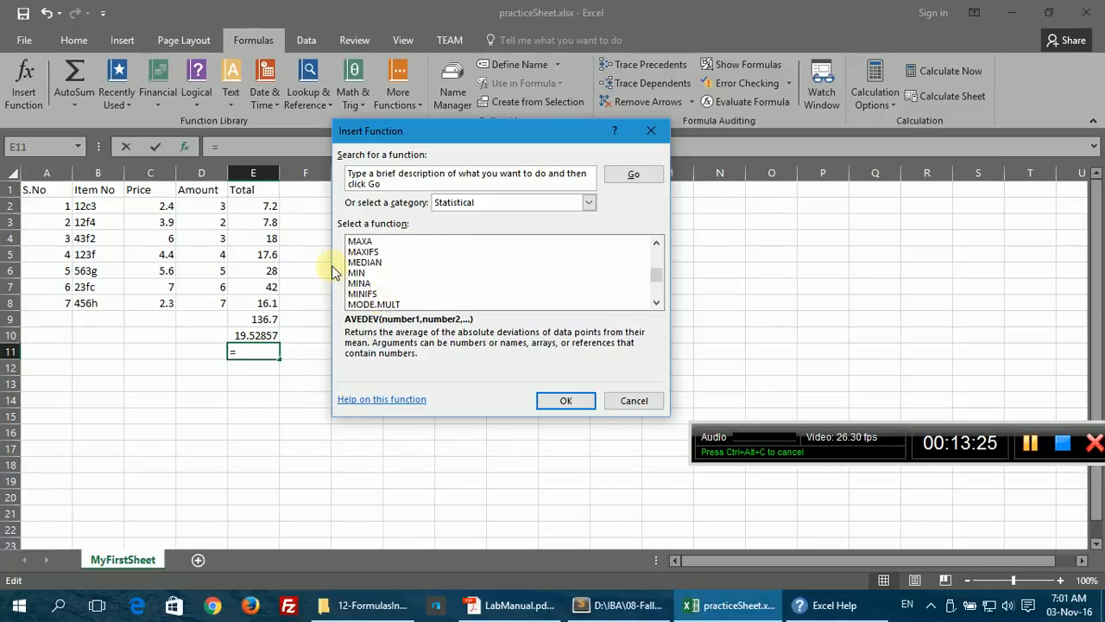
{"action": "left_click", "coordinate": [363, 262]}
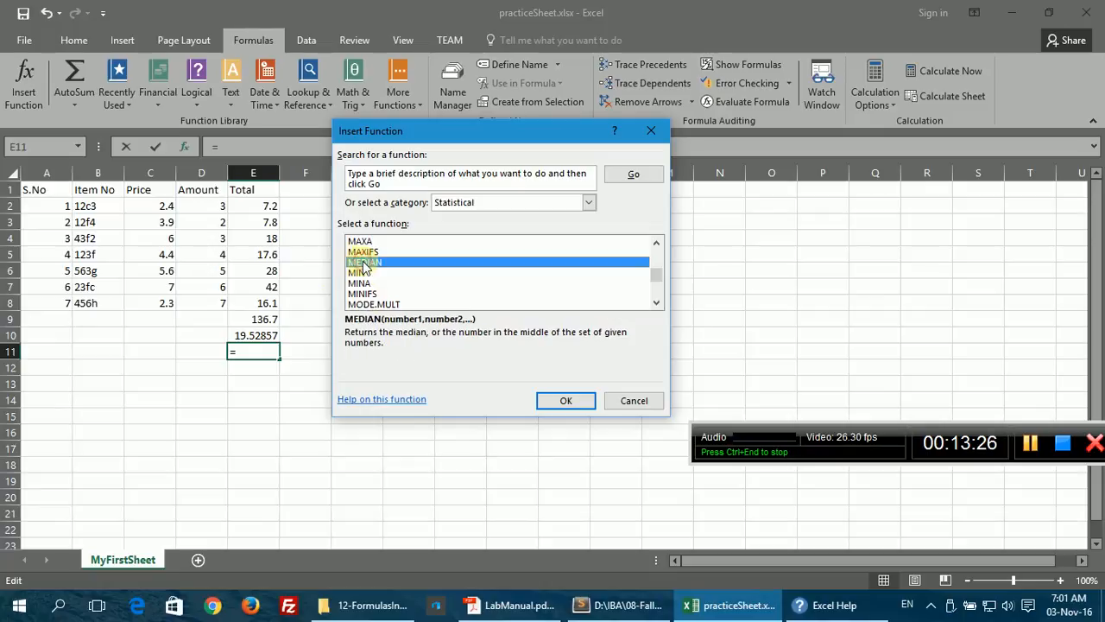
{"action": "left_click", "coordinate": [567, 403]}
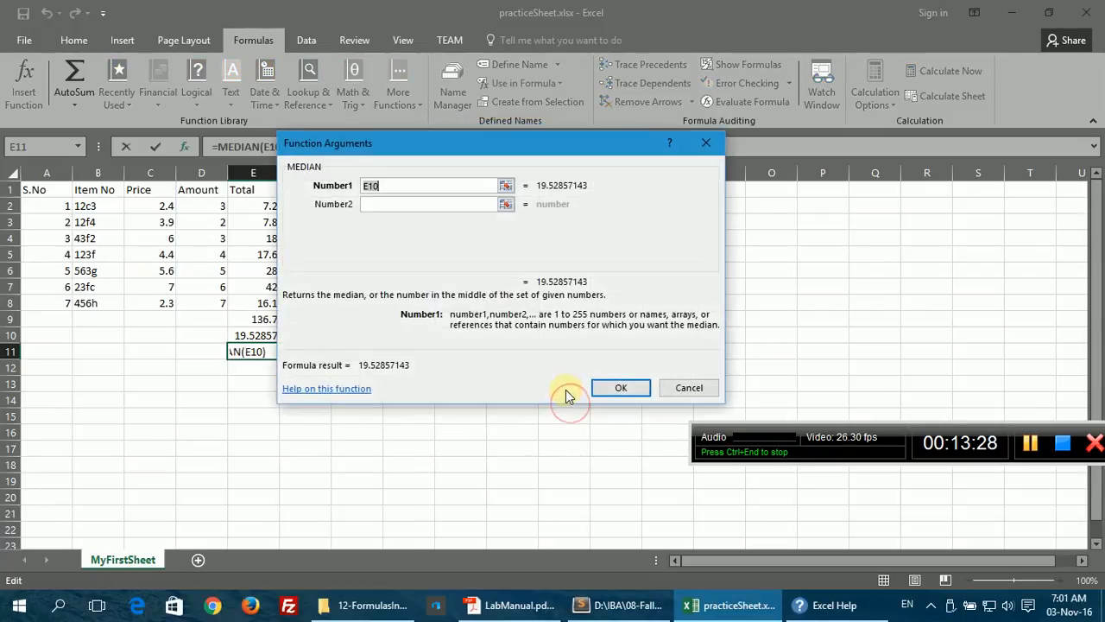
Step: Set MEDIAN's Number1 to E2:E8, returning 17.6, and check the formula in E11
{"action": "left_click", "coordinate": [253, 205]}
{"action": "left_click_drag", "start_coordinate": [254, 206], "coordinate": [268, 305]}
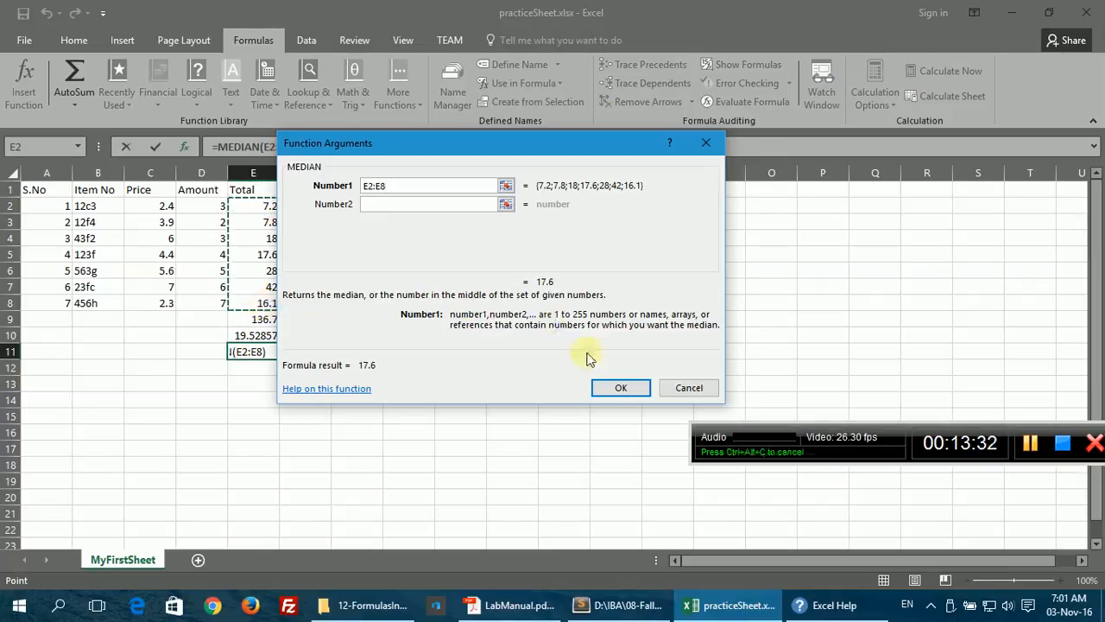
{"action": "left_click", "coordinate": [625, 387]}
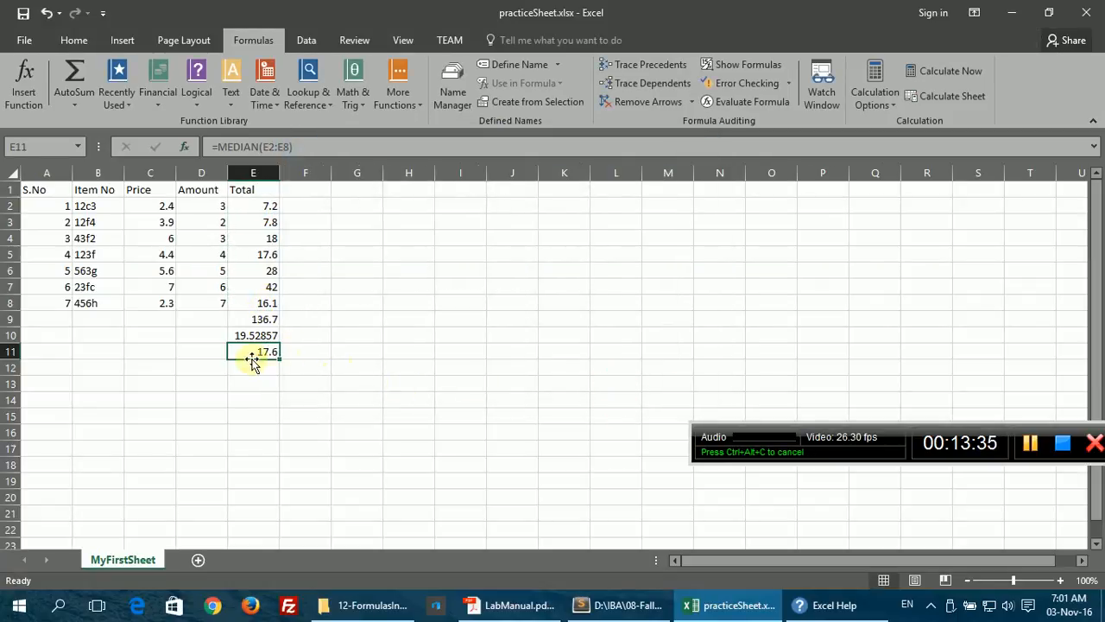
{"action": "left_click", "coordinate": [259, 254]}
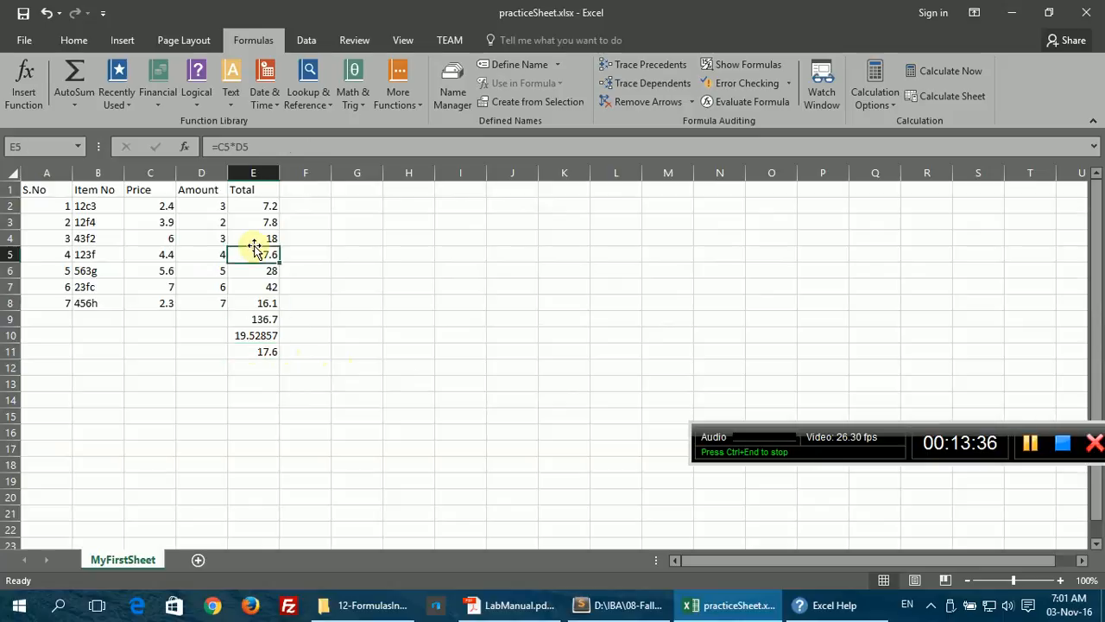
{"action": "double_click", "coordinate": [268, 351]}
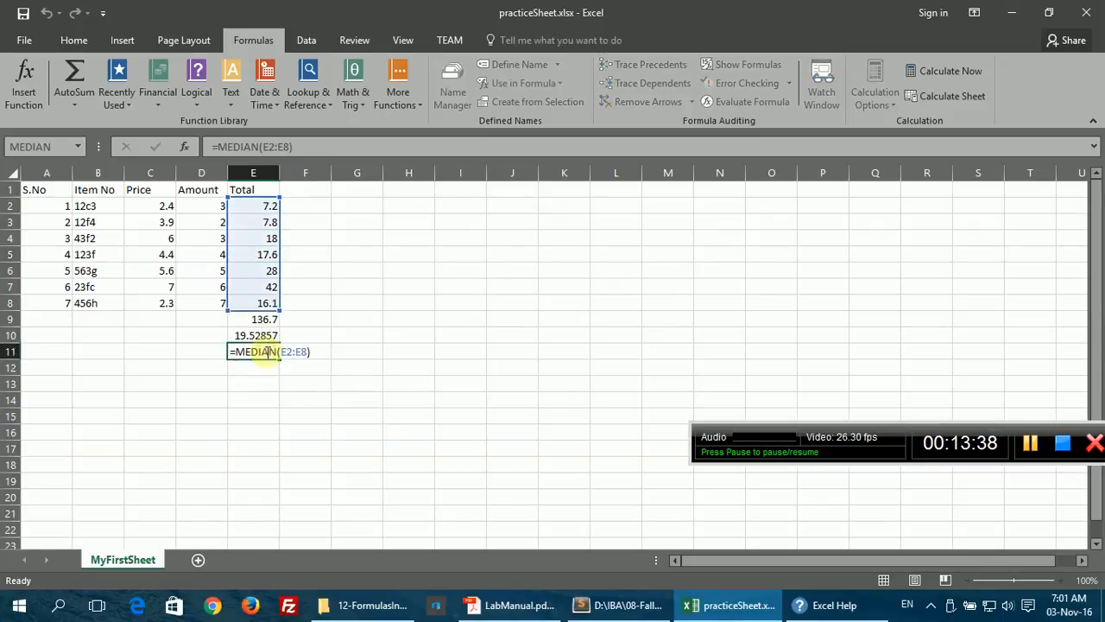
{"action": "key", "text": "Escape"}
{"action": "left_click", "coordinate": [250, 363]}
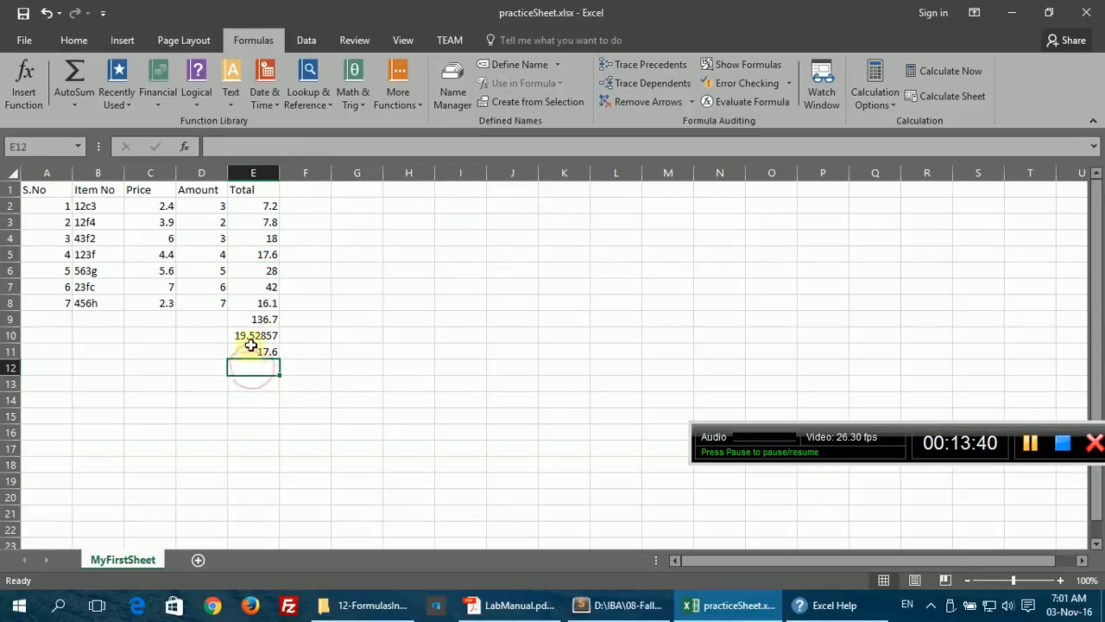
Step: Highlight '07. Lookups', VLookup and 'Is used on vertical table' in Outline.txt, then return to Excel
{"action": "left_click", "coordinate": [635, 607]}
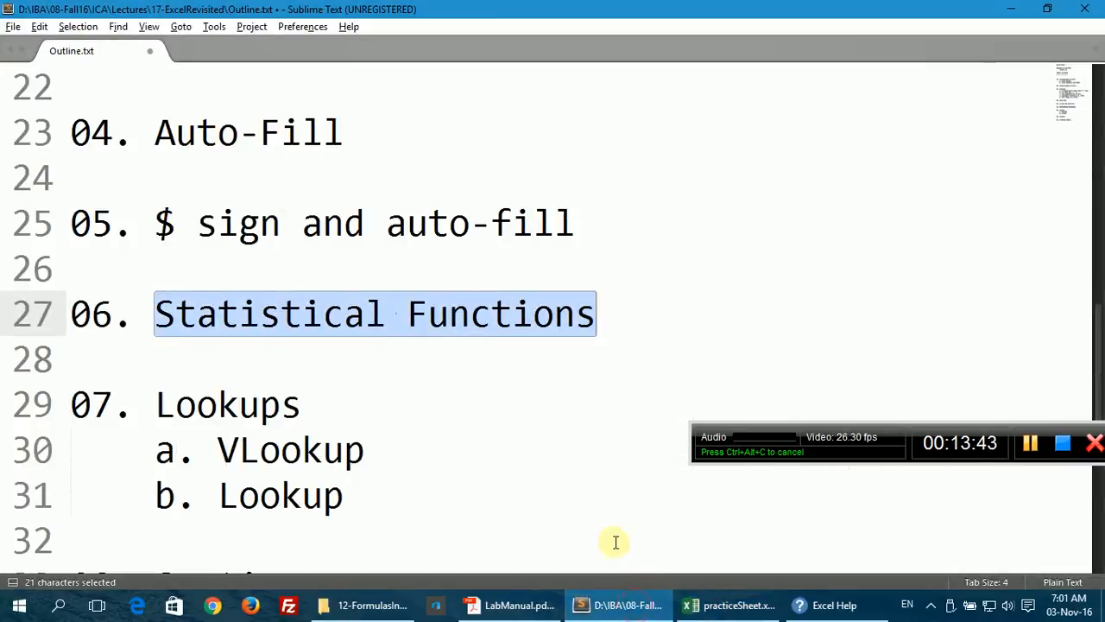
{"action": "scroll", "coordinate": [373, 381], "scroll_direction": "down", "scroll_amount": 1}
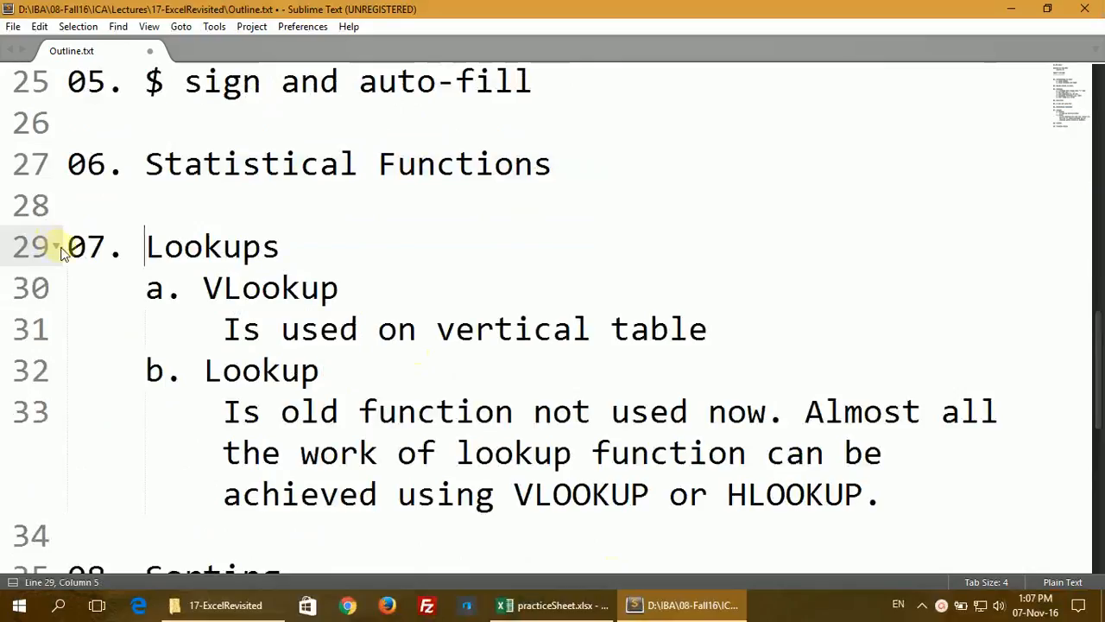
{"action": "left_click_drag", "start_coordinate": [69, 248], "coordinate": [323, 241]}
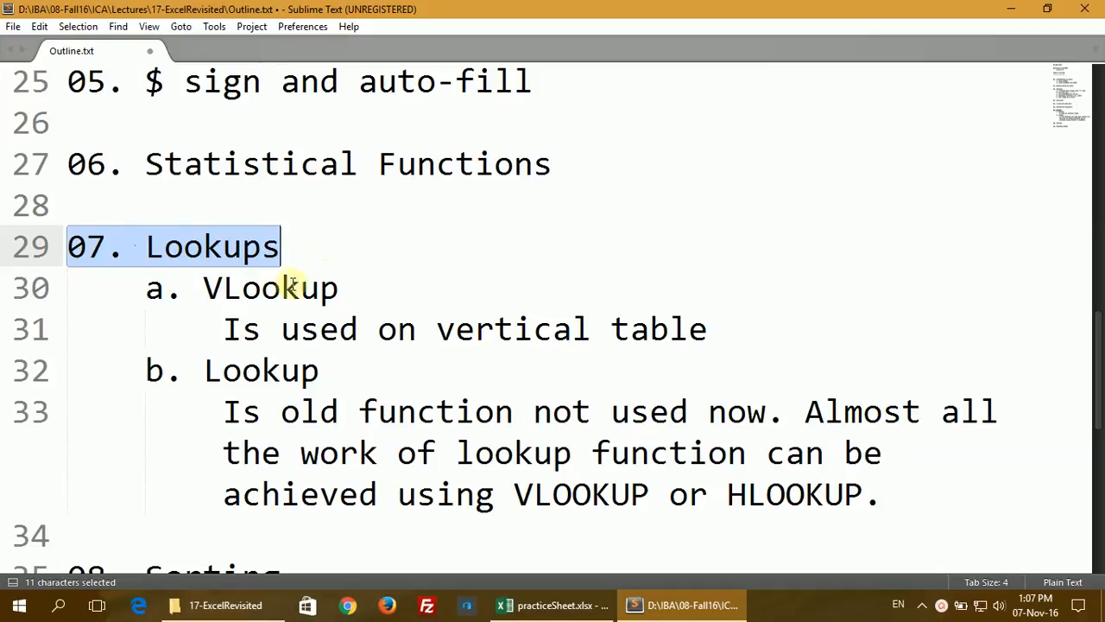
{"action": "left_click_drag", "start_coordinate": [192, 291], "coordinate": [374, 288]}
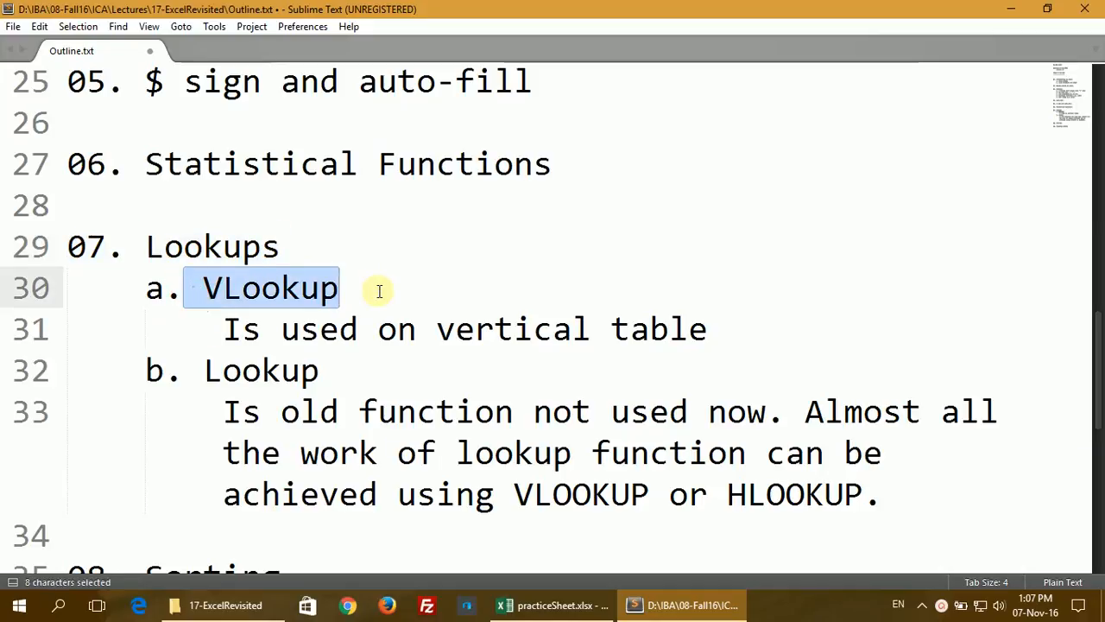
{"action": "left_click_drag", "start_coordinate": [204, 328], "coordinate": [731, 313]}
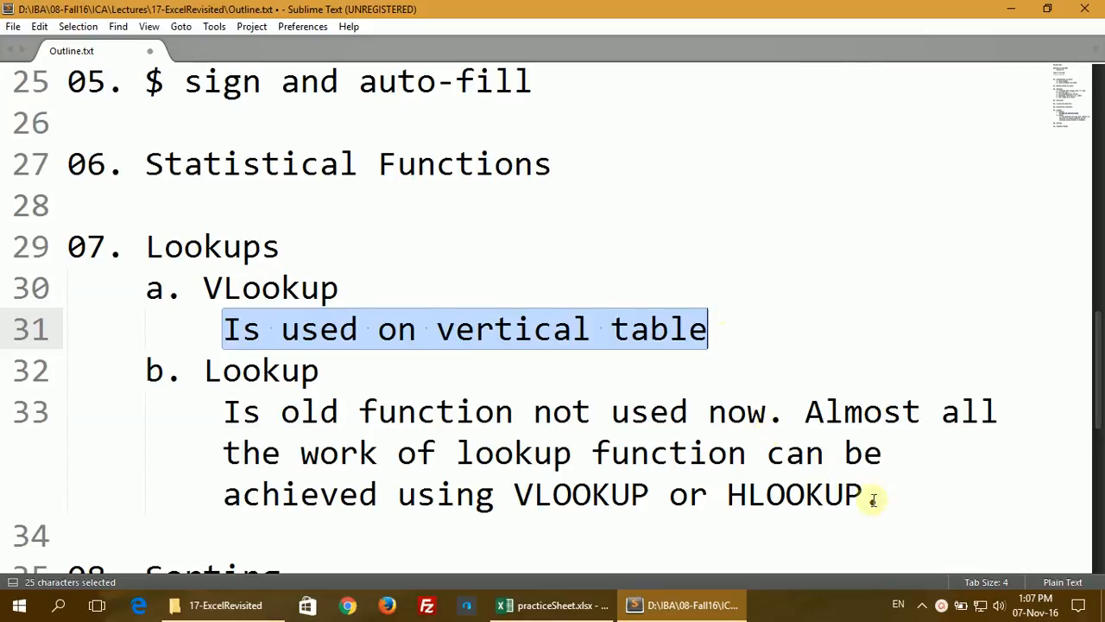
{"action": "left_click", "coordinate": [561, 602]}
{"action": "left_click", "coordinate": [269, 380]}
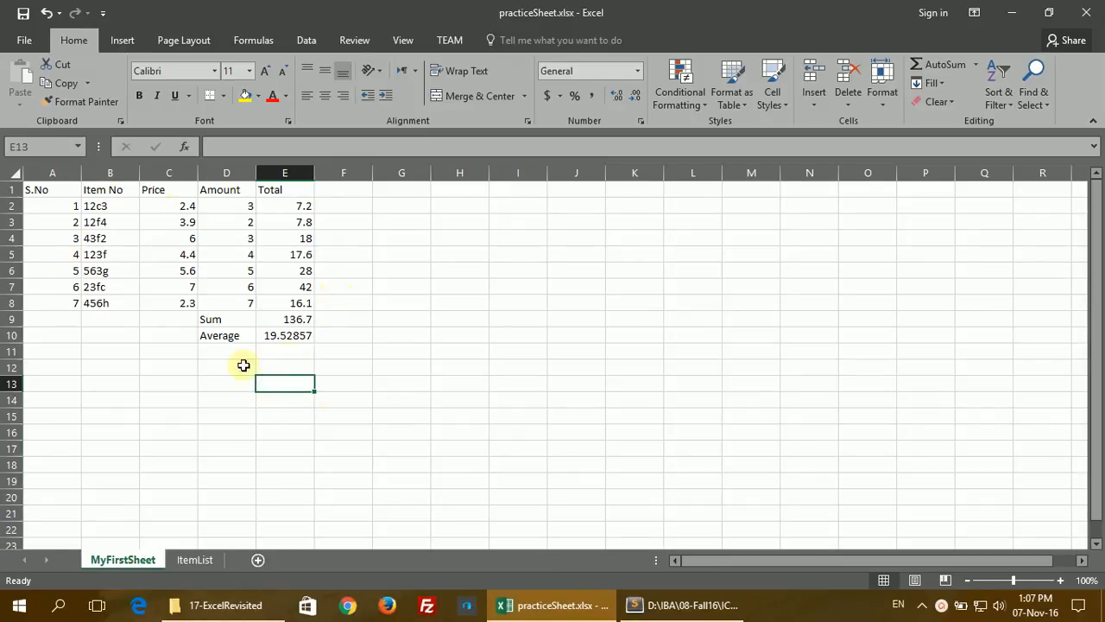
{"action": "left_click", "coordinate": [194, 559]}
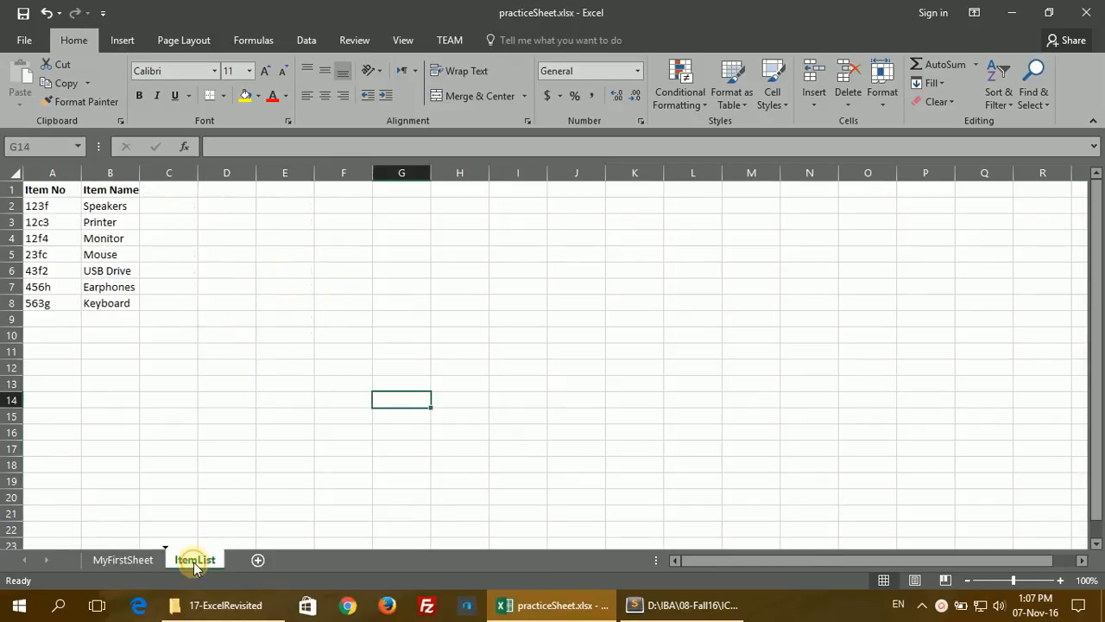
{"action": "left_click", "coordinate": [51, 207]}
{"action": "left_click", "coordinate": [49, 222]}
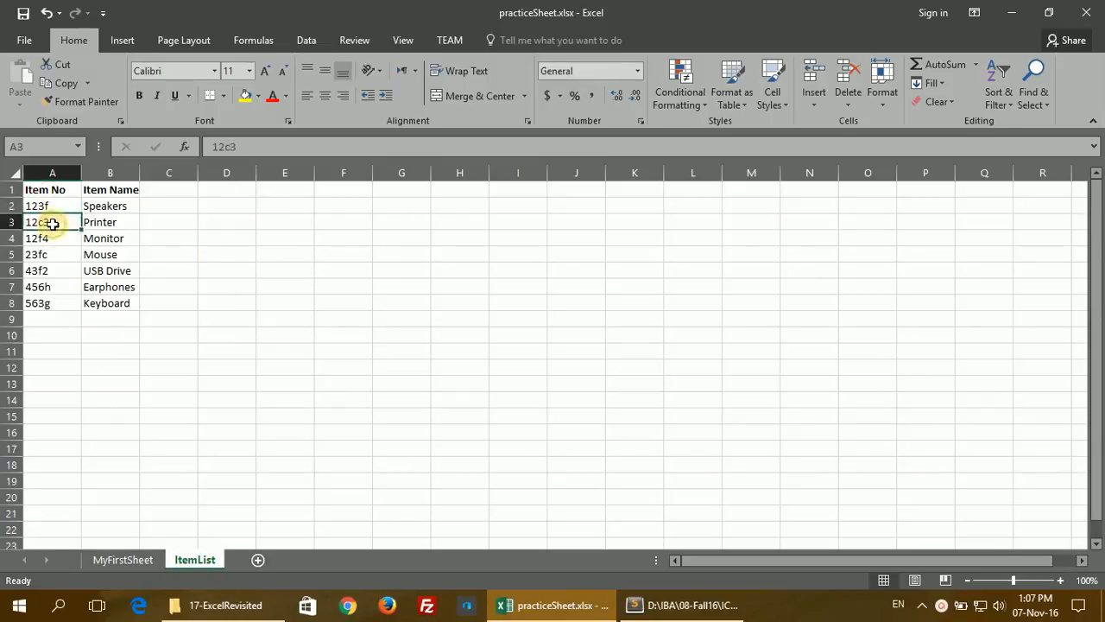
{"action": "left_click", "coordinate": [53, 239]}
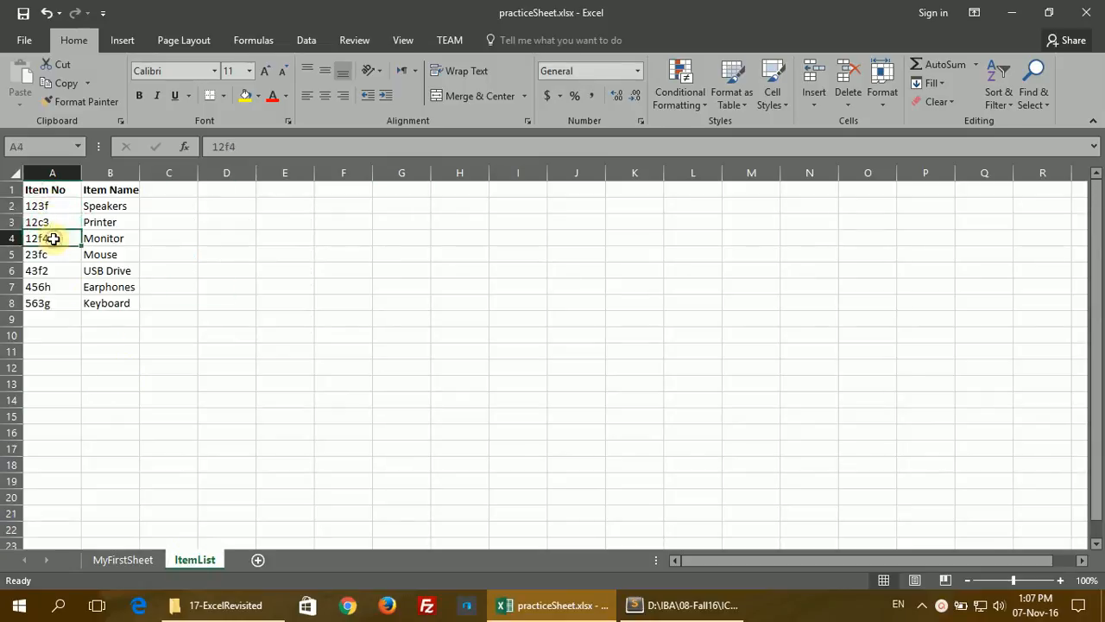
{"action": "left_click", "coordinate": [118, 207]}
{"action": "left_click", "coordinate": [118, 222]}
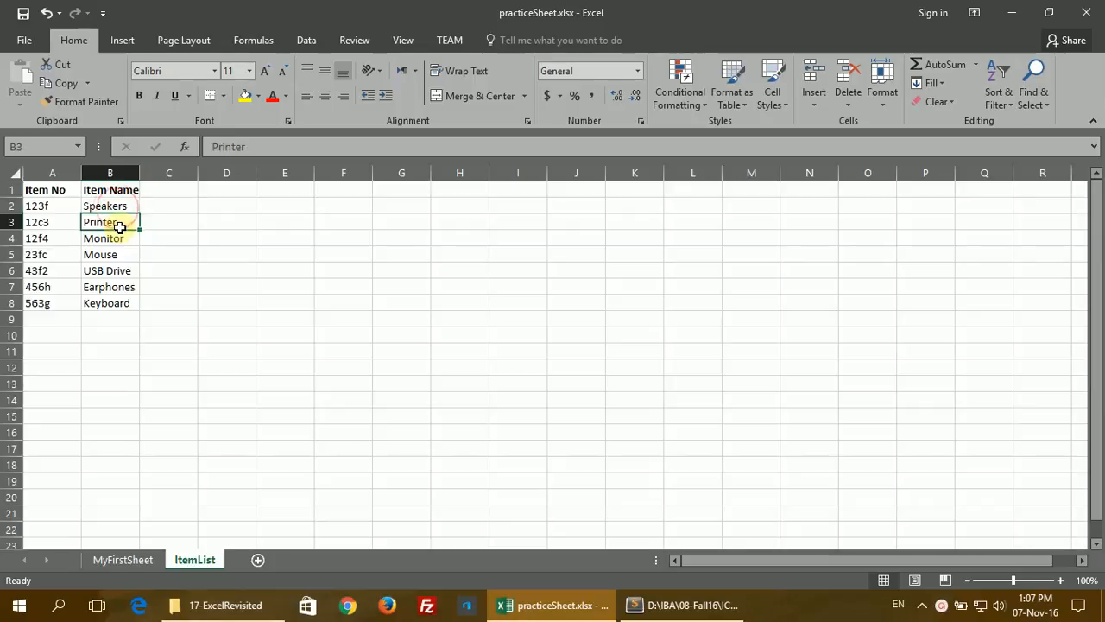
{"action": "left_click", "coordinate": [121, 559]}
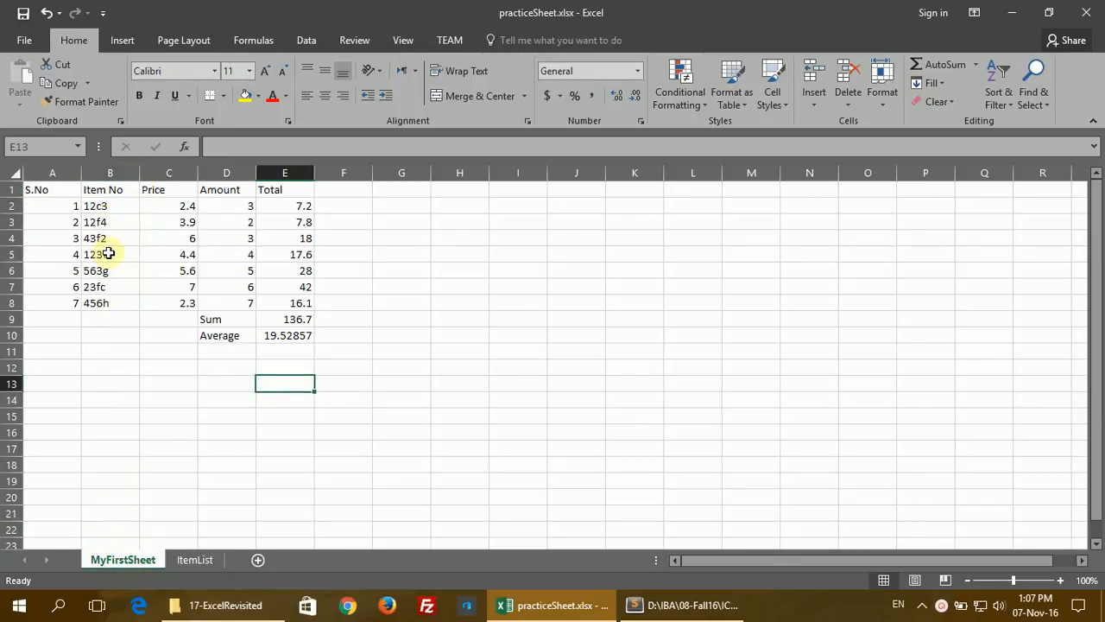
Step: Compare item numbers 12c3 and 563g against the ItemList table, finding 563g is Keyboard
{"action": "left_click", "coordinate": [190, 559]}
{"action": "left_click", "coordinate": [142, 560]}
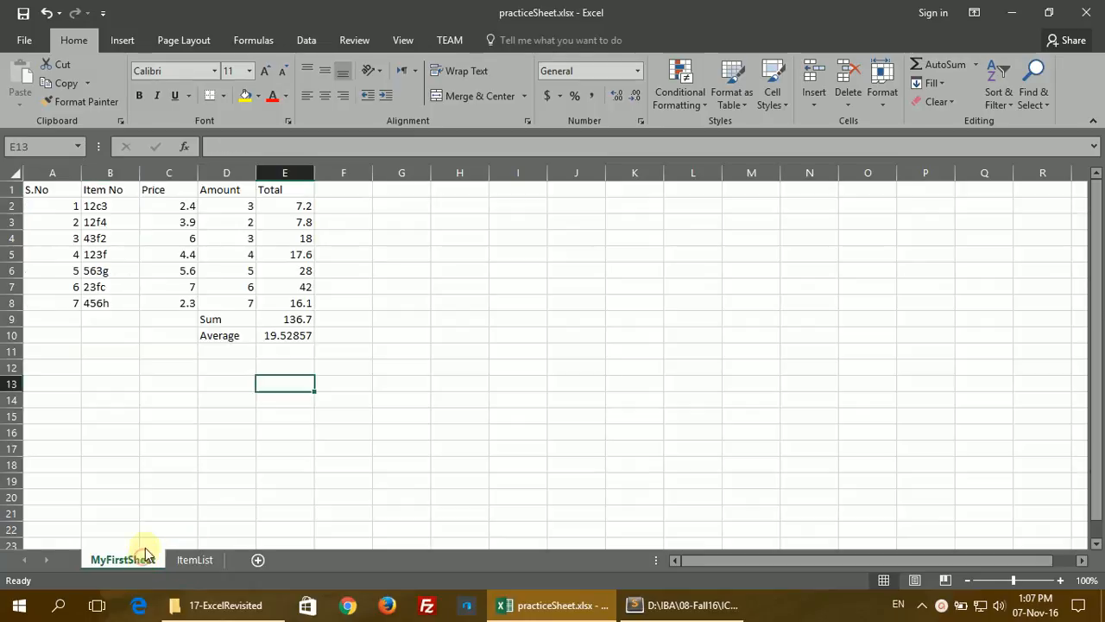
{"action": "left_click", "coordinate": [105, 207]}
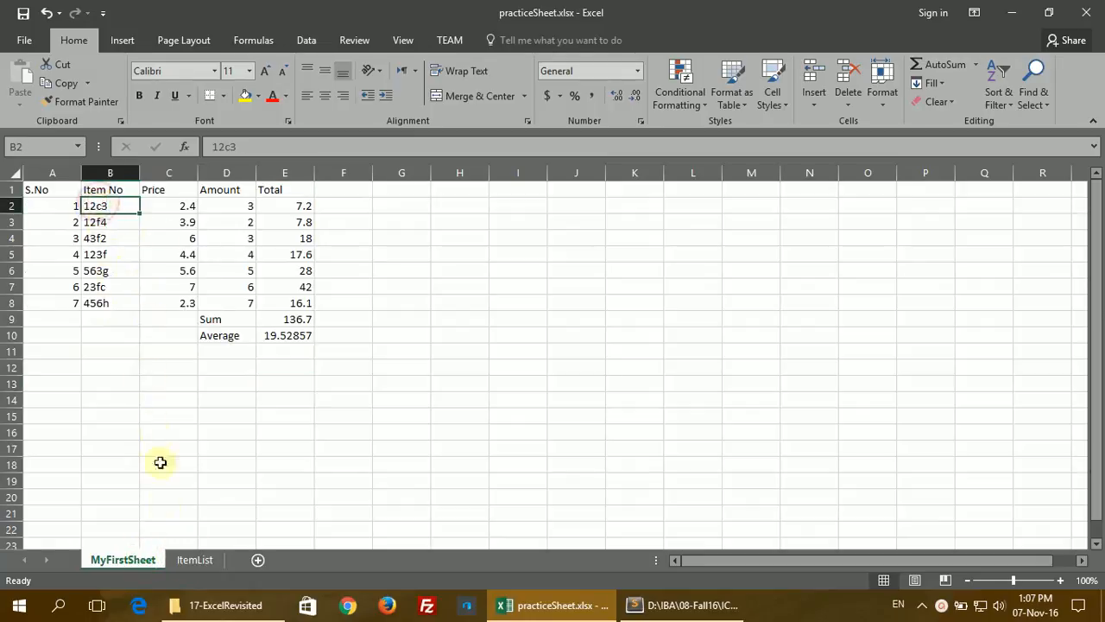
{"action": "left_click", "coordinate": [185, 560]}
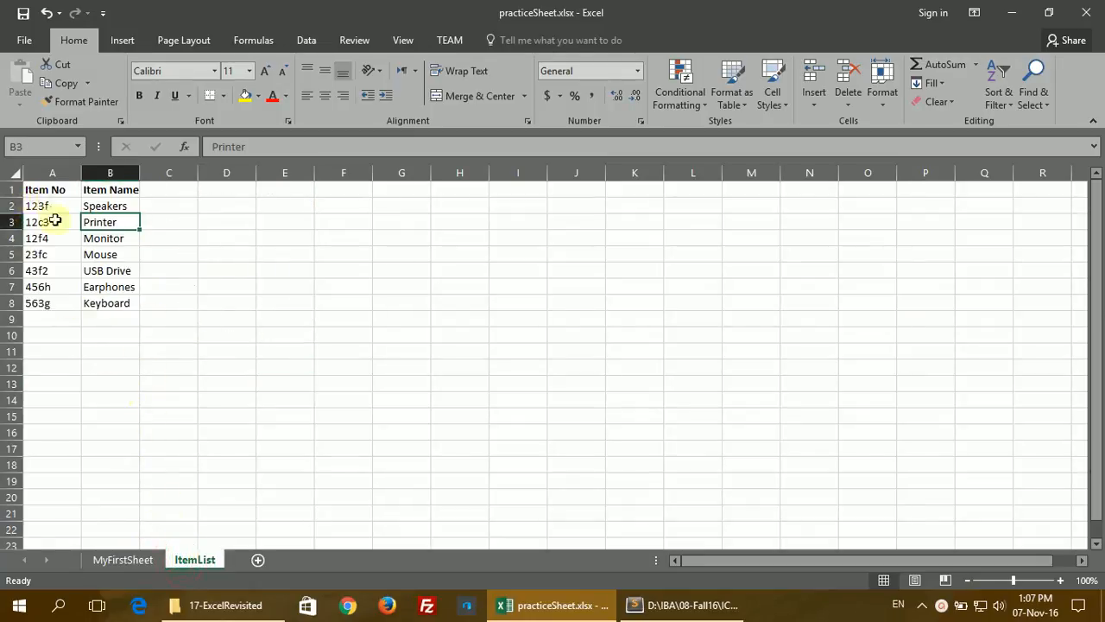
{"action": "left_click", "coordinate": [123, 560]}
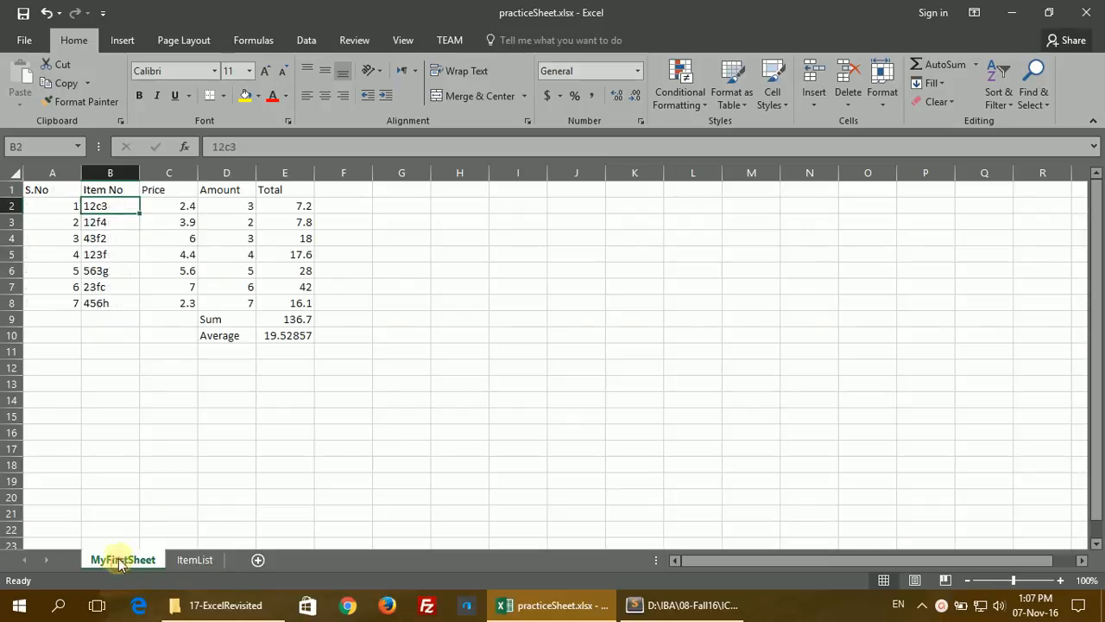
{"action": "left_click", "coordinate": [110, 272]}
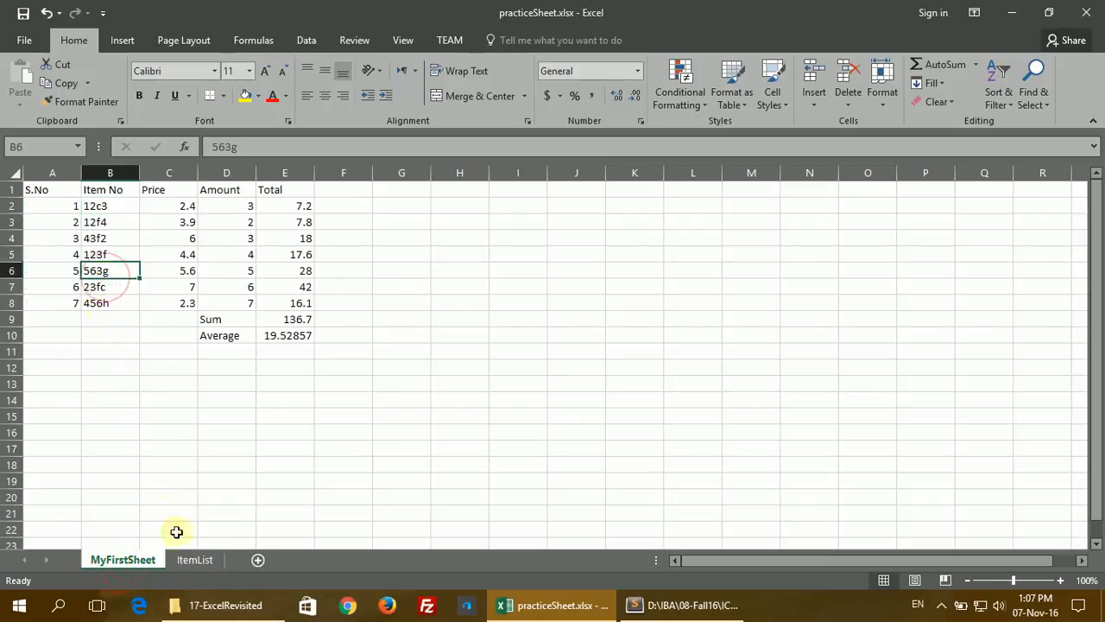
{"action": "left_click", "coordinate": [184, 559]}
{"action": "left_click", "coordinate": [50, 304]}
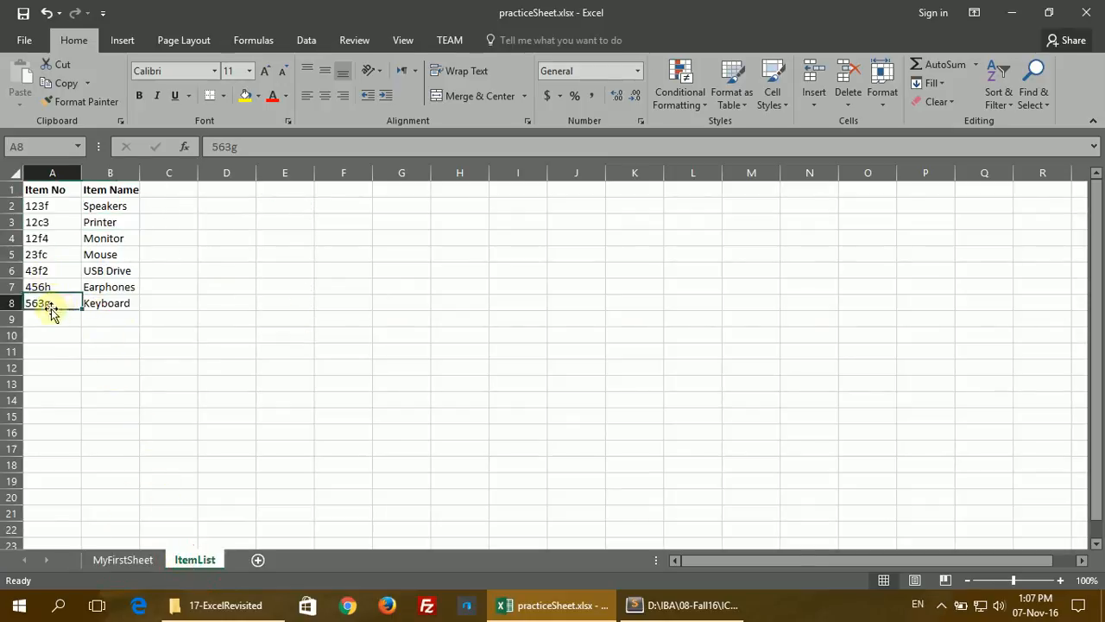
{"action": "left_click", "coordinate": [119, 305]}
{"action": "left_click", "coordinate": [116, 560]}
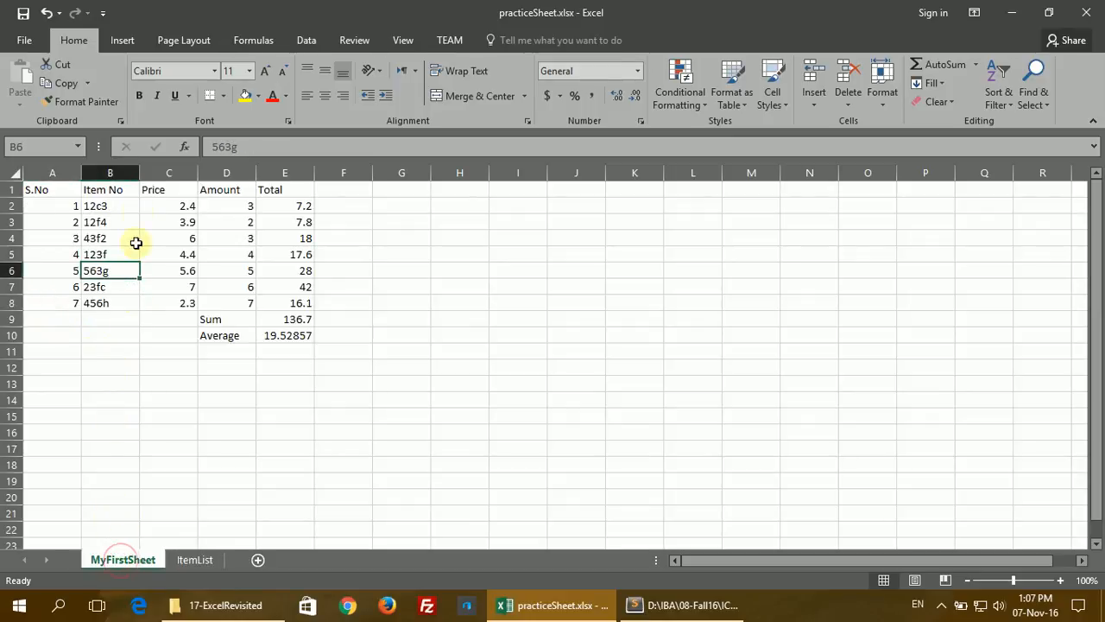
Step: Insert an empty column before Price and give it the heading Name in C1
{"action": "left_click", "coordinate": [169, 172]}
{"action": "right_click", "coordinate": [170, 174]}
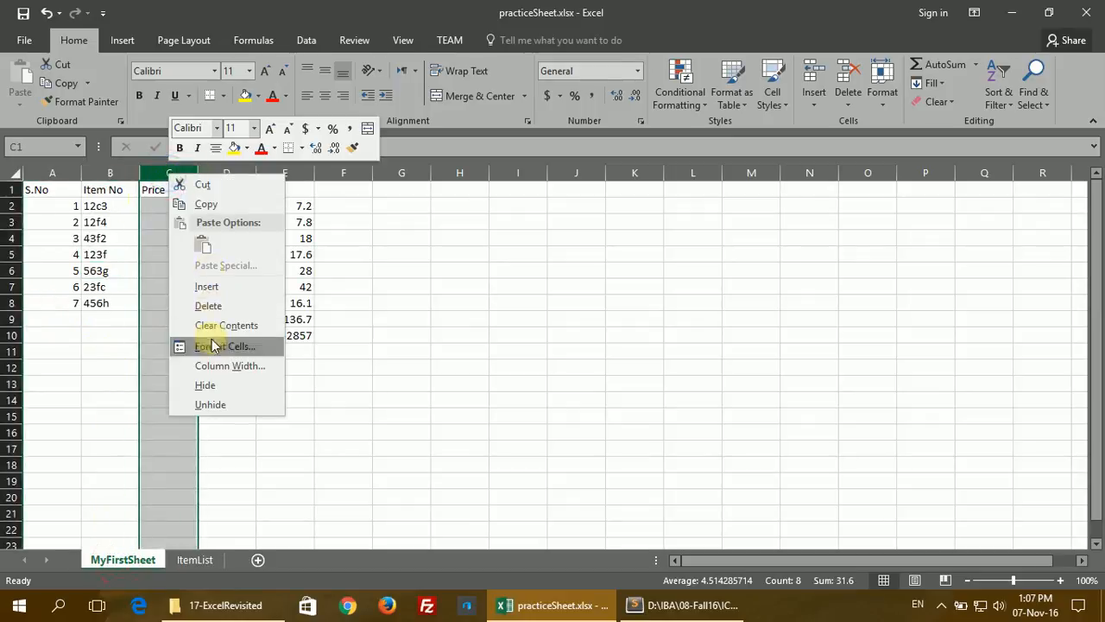
{"action": "left_click", "coordinate": [213, 285]}
{"action": "left_click", "coordinate": [164, 191]}
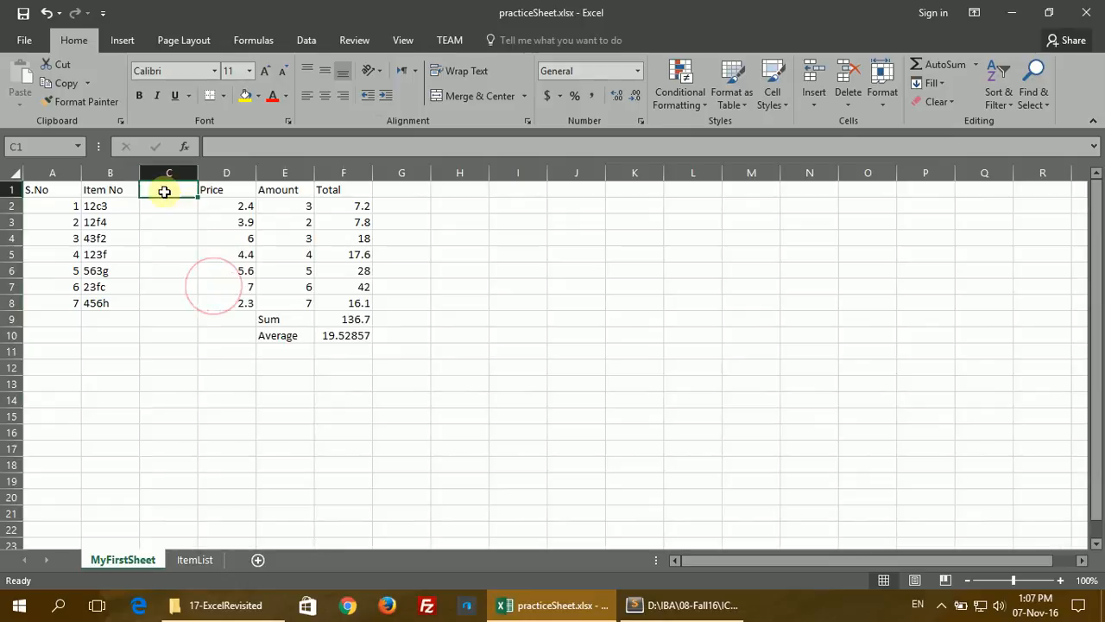
{"action": "type", "text": "Name"}
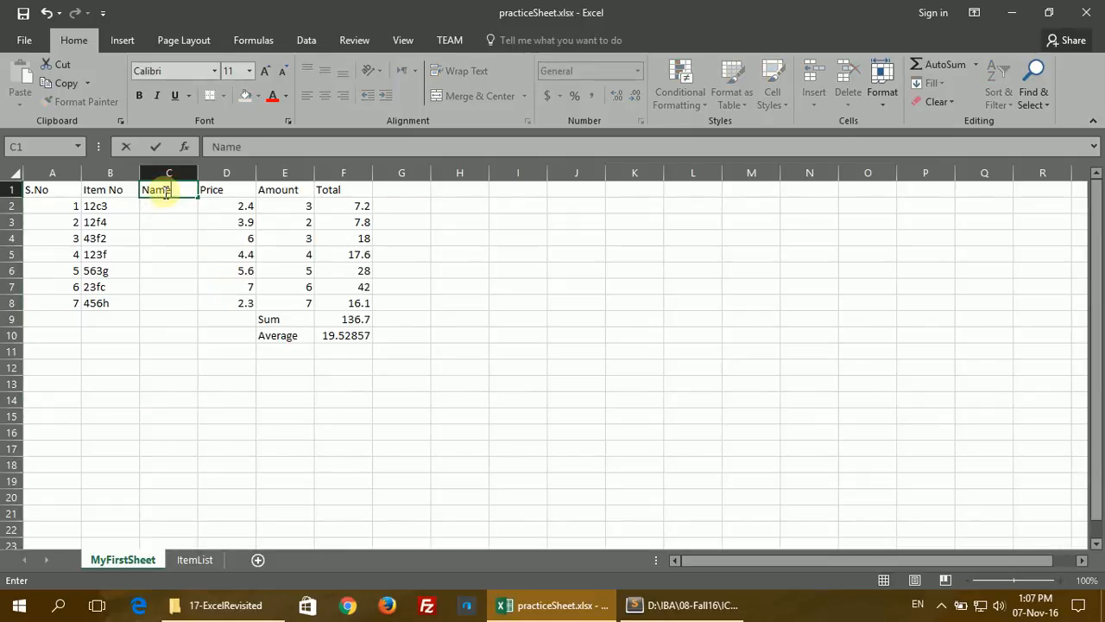
{"action": "key", "text": "Return"}
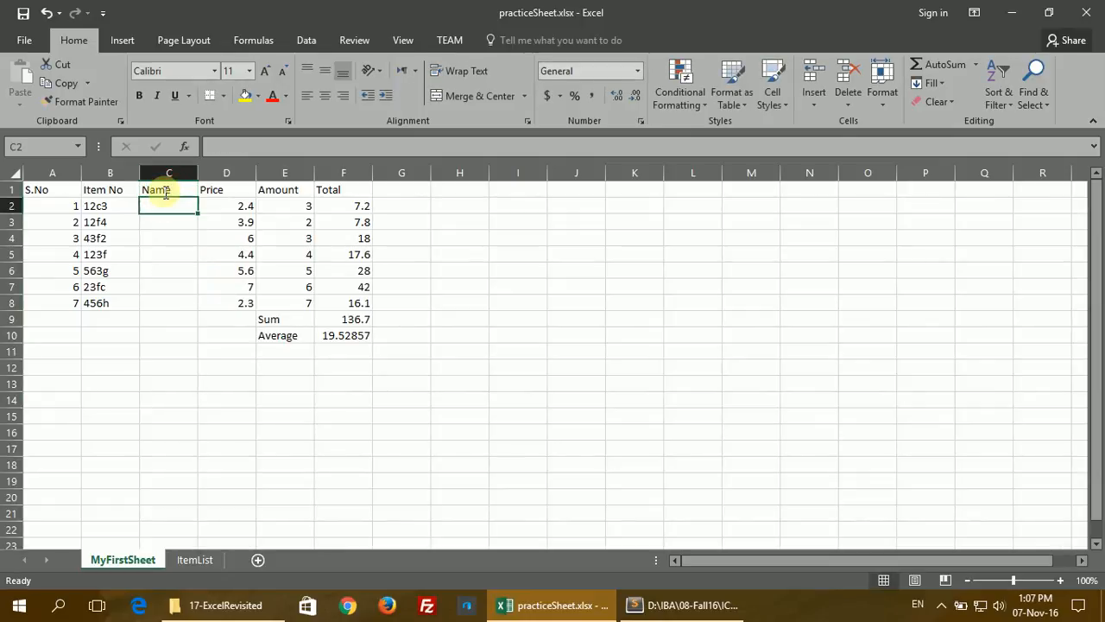
Step: Choose VLOOKUP for C2 from the Lookup & Reference category in Insert Function
{"action": "left_click", "coordinate": [183, 149]}
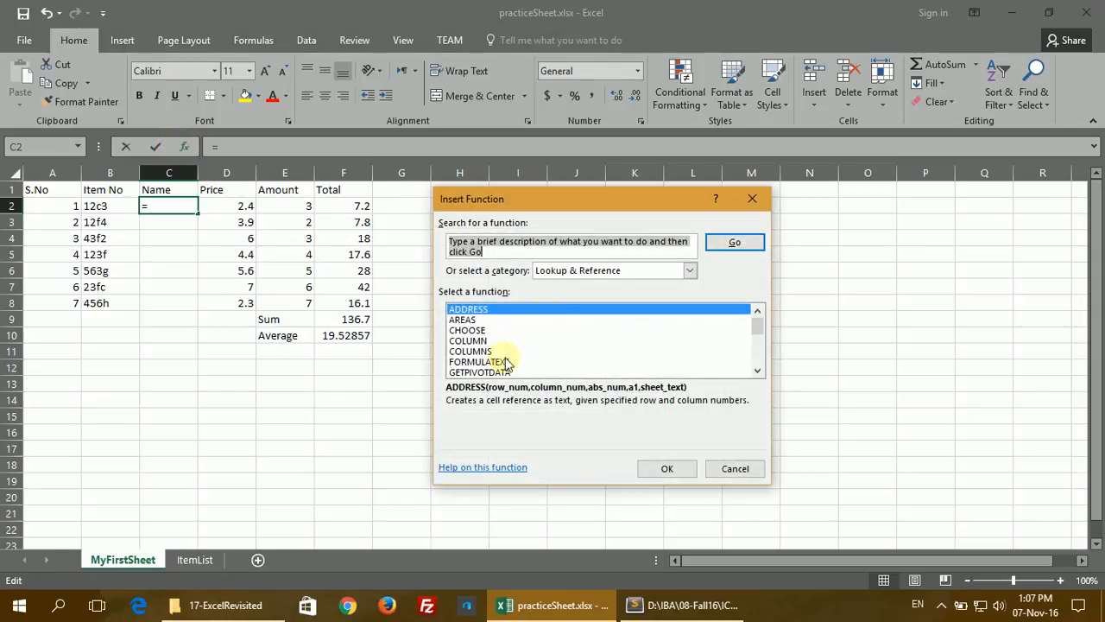
{"action": "left_click", "coordinate": [594, 271]}
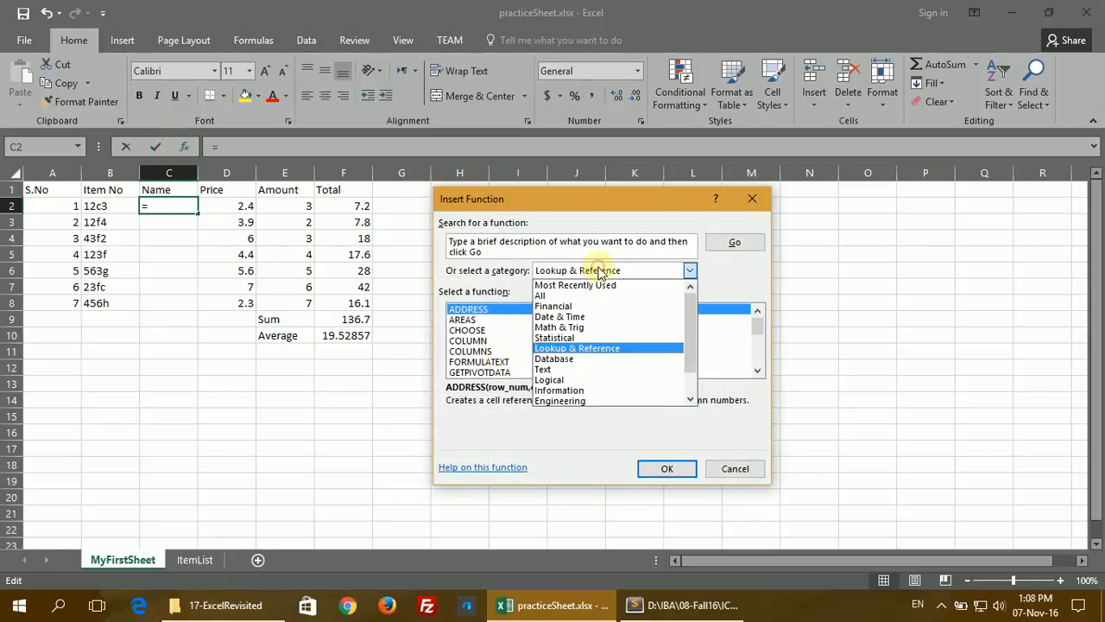
{"action": "left_click", "coordinate": [587, 348]}
{"action": "left_click", "coordinate": [476, 361]}
{"action": "scroll", "coordinate": [462, 363], "scroll_direction": "down", "scroll_amount": 4}
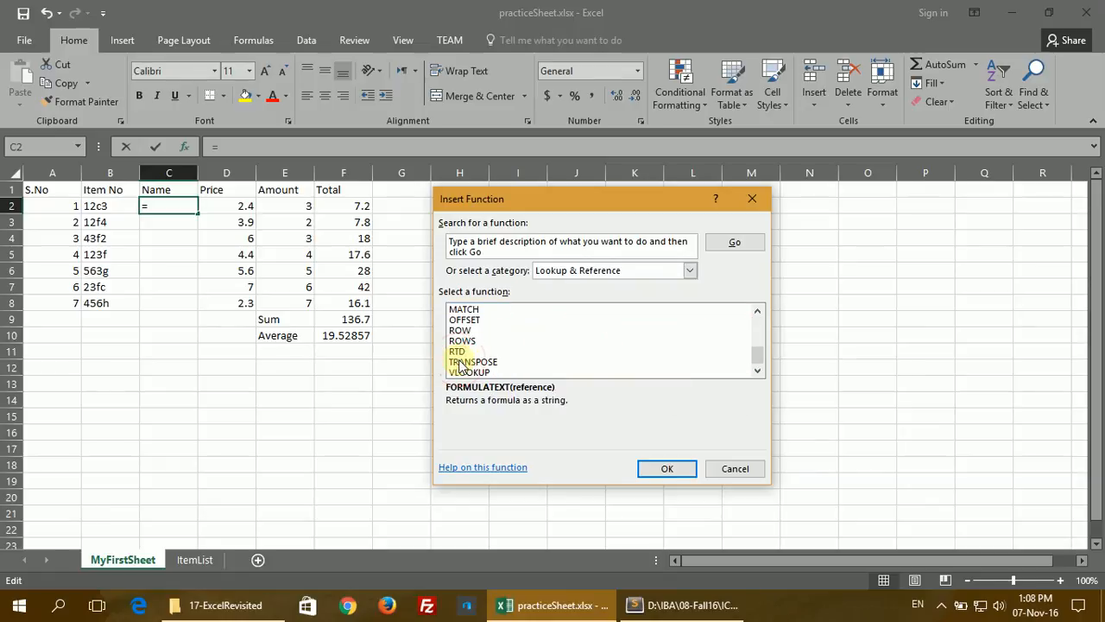
{"action": "left_click", "coordinate": [461, 371]}
{"action": "scroll", "coordinate": [471, 369], "scroll_direction": "up", "scroll_amount": 1}
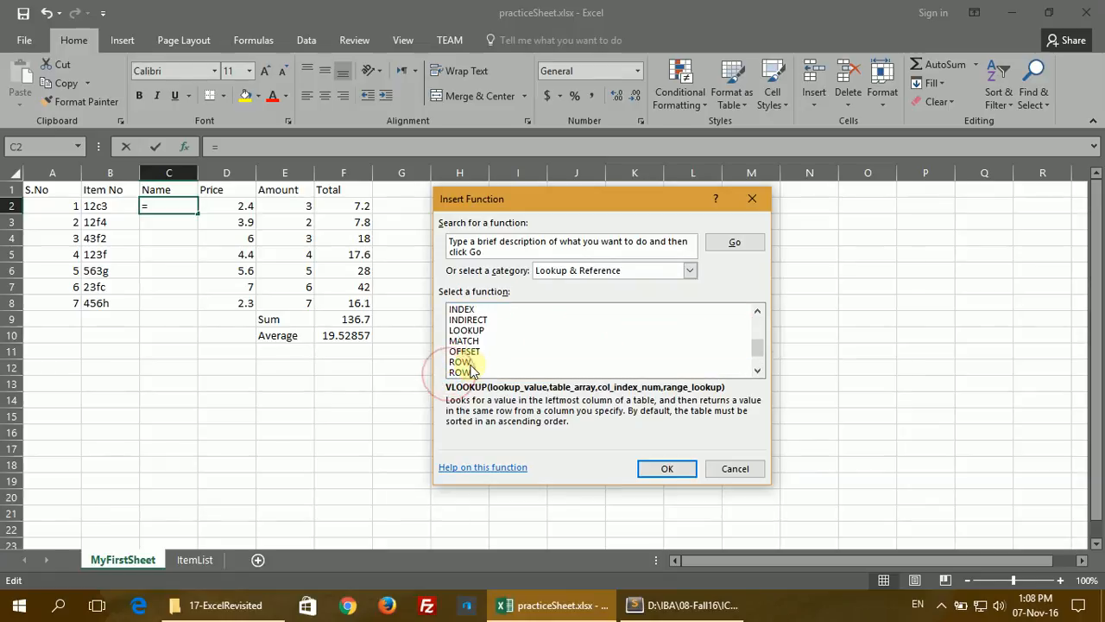
{"action": "scroll", "coordinate": [468, 367], "scroll_direction": "up", "scroll_amount": 1}
{"action": "left_click", "coordinate": [470, 319]}
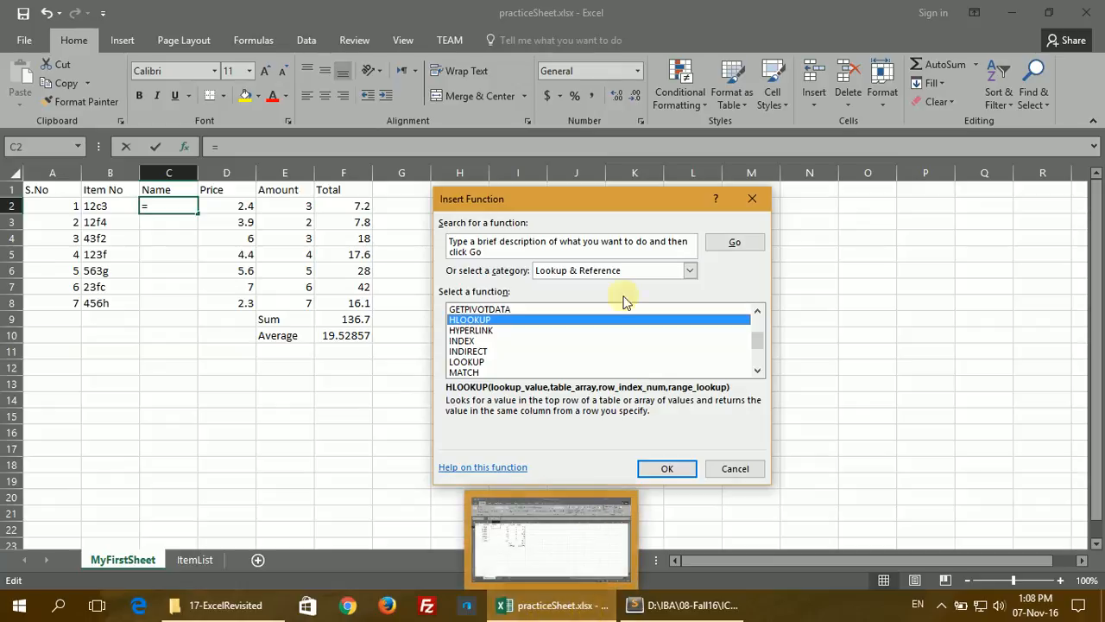
{"action": "left_click", "coordinate": [600, 375]}
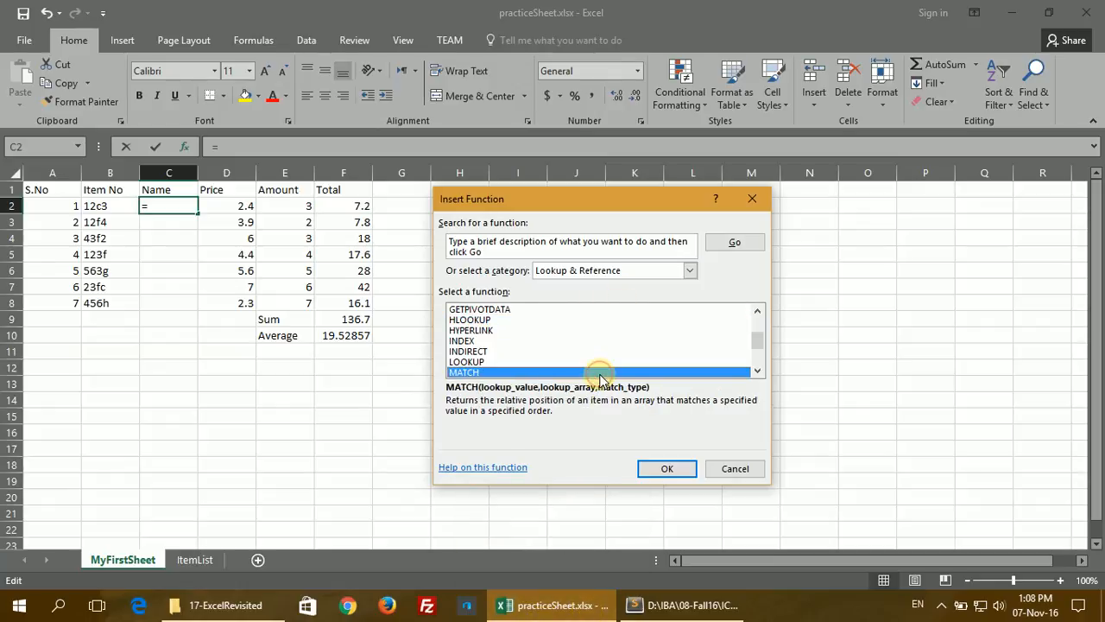
{"action": "key", "text": "Down"}
{"action": "key", "text": "Down"}
{"action": "key", "text": "Down"}
{"action": "key", "text": "Down"}
{"action": "key", "text": "Down"}
{"action": "key", "text": "Down"}
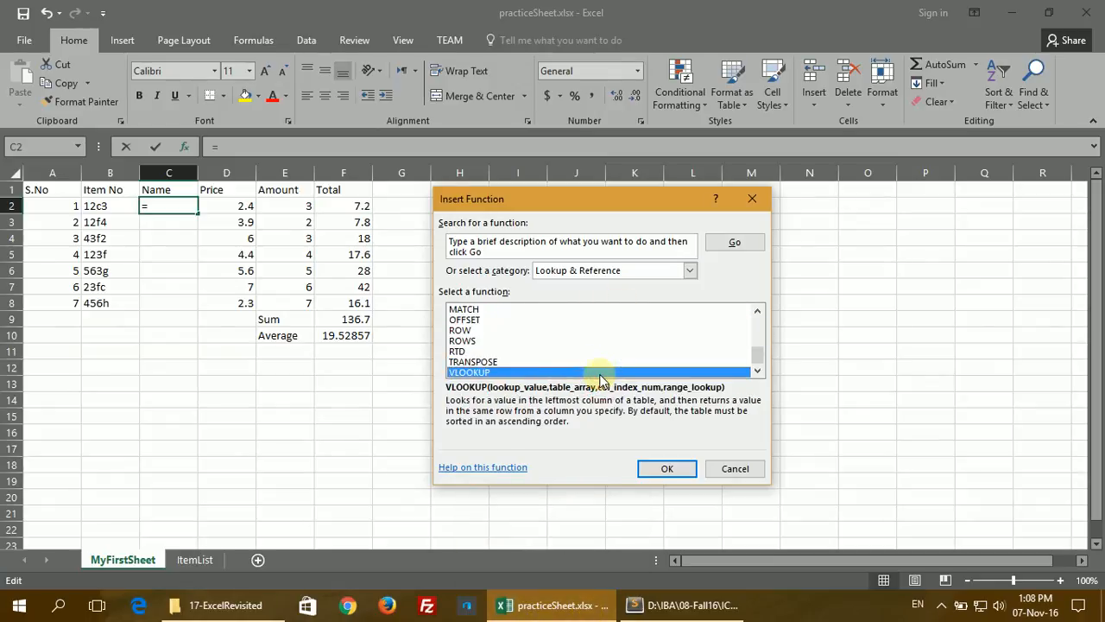
{"action": "left_click", "coordinate": [657, 471]}
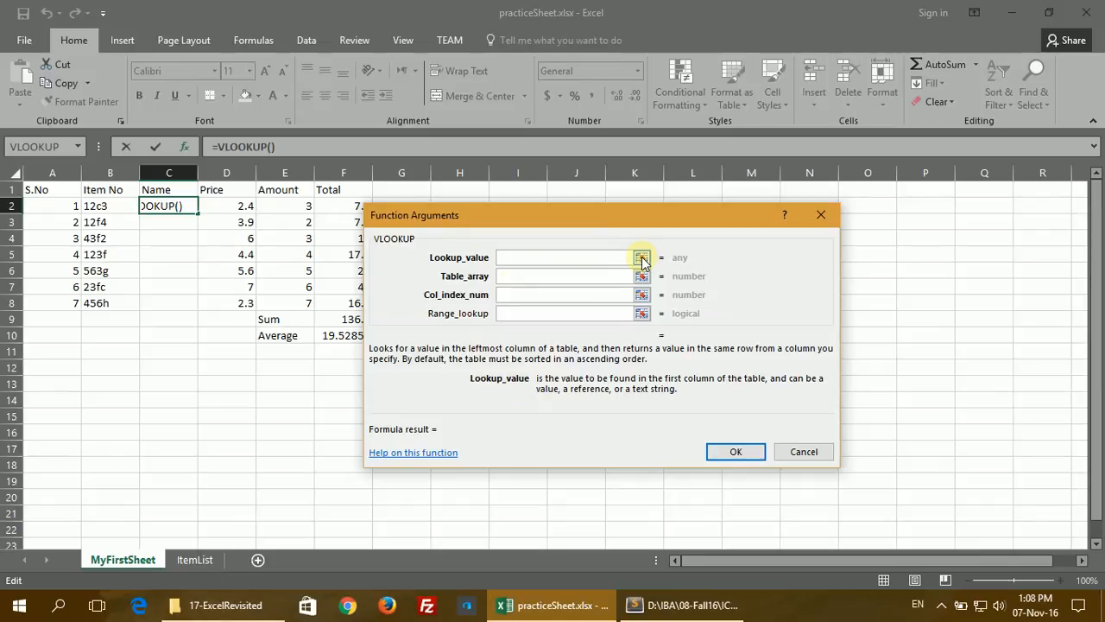
Step: Set VLOOKUP's lookup value to B2 and its table array to ItemList!A2:B8
{"action": "left_click", "coordinate": [641, 257]}
{"action": "left_click", "coordinate": [97, 205]}
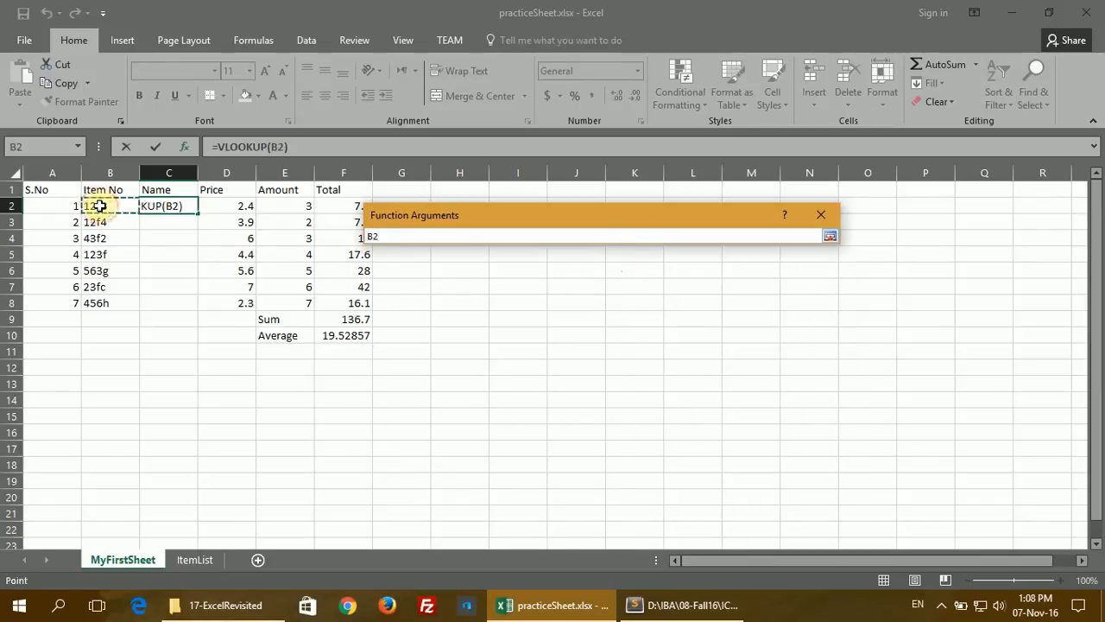
{"action": "key", "text": "Return"}
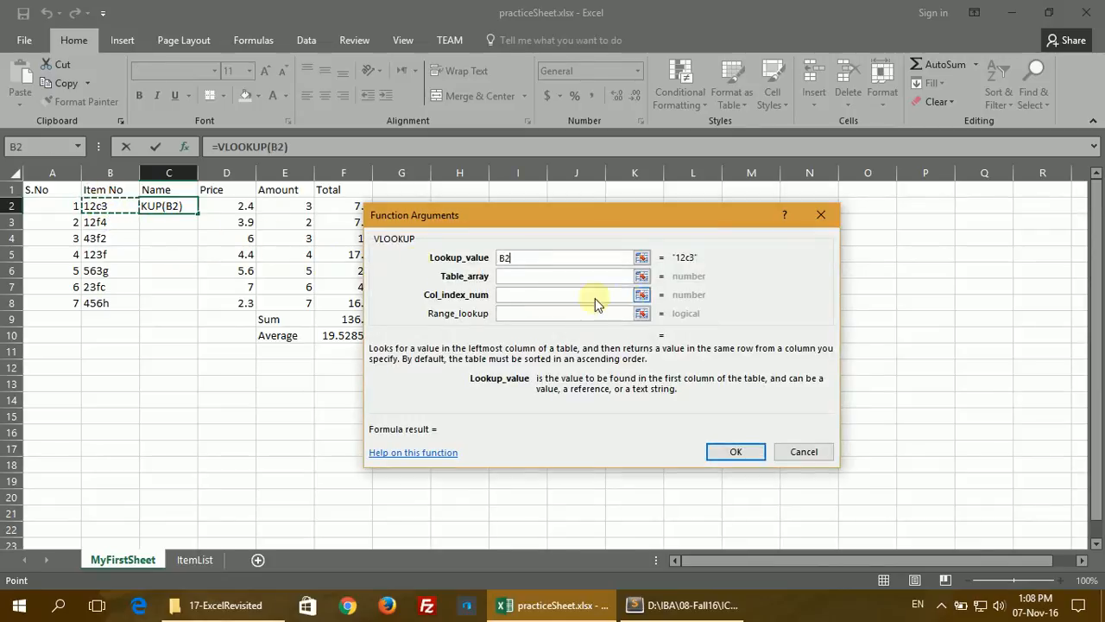
{"action": "left_click", "coordinate": [641, 275]}
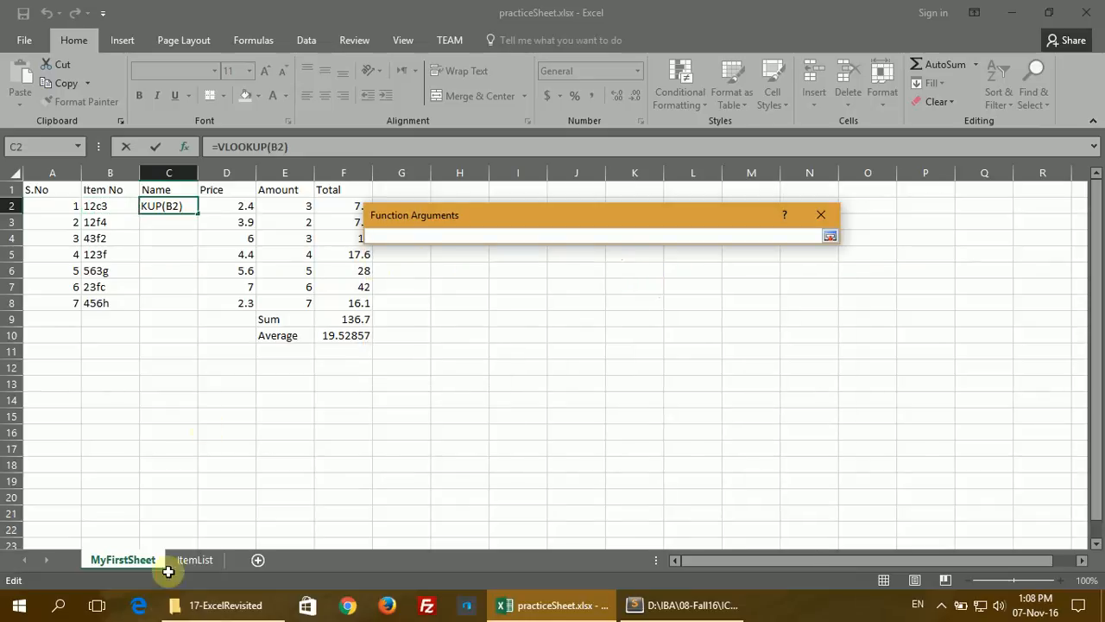
{"action": "left_click", "coordinate": [195, 560]}
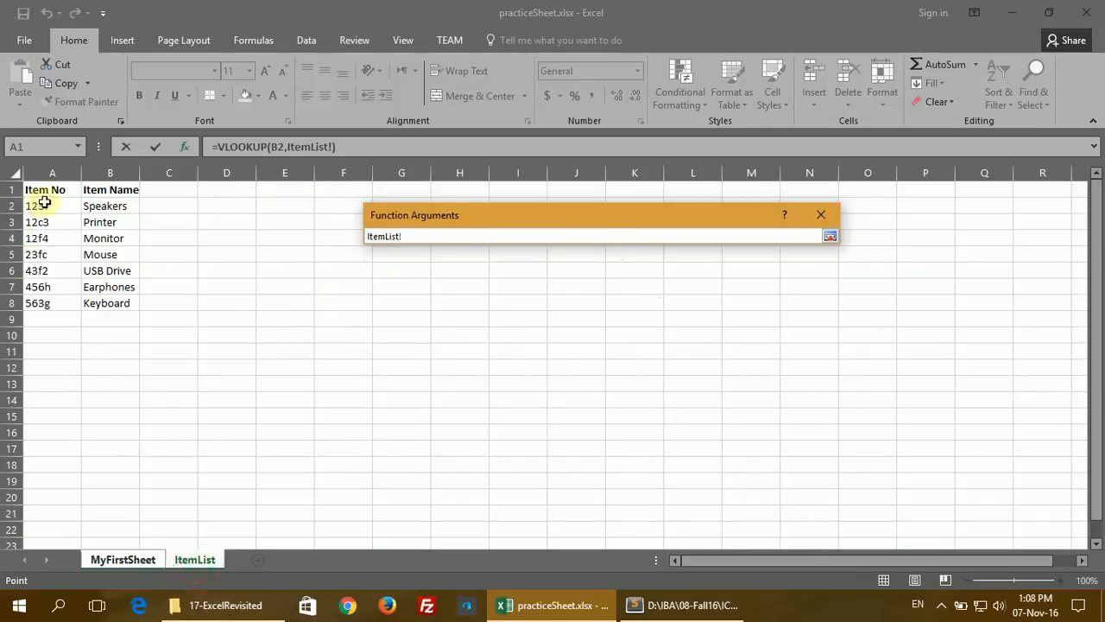
{"action": "left_click_drag", "start_coordinate": [45, 205], "coordinate": [109, 300]}
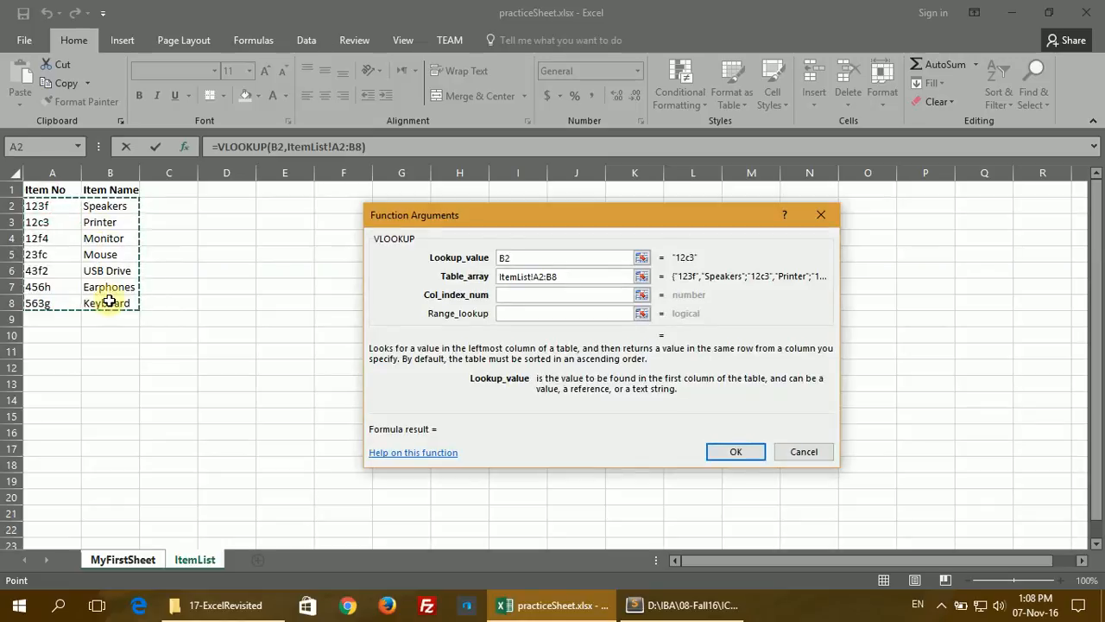
Step: Enter column index 2 and range lookup FALSE, finishing the formula so C2 shows Printer
{"action": "left_click", "coordinate": [508, 294]}
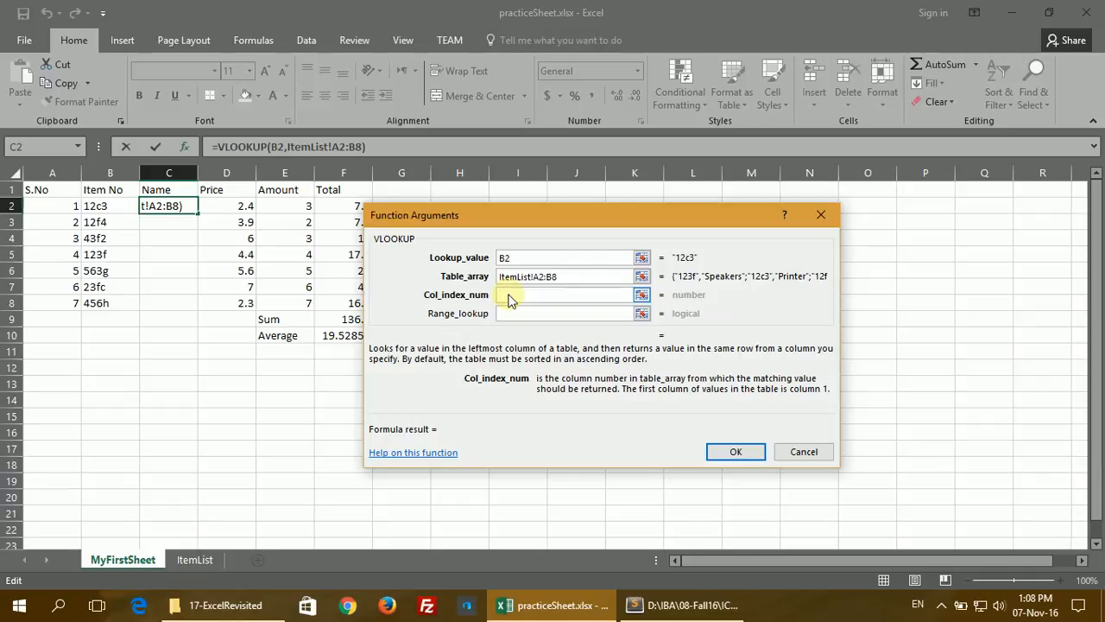
{"action": "type", "text": "2"}
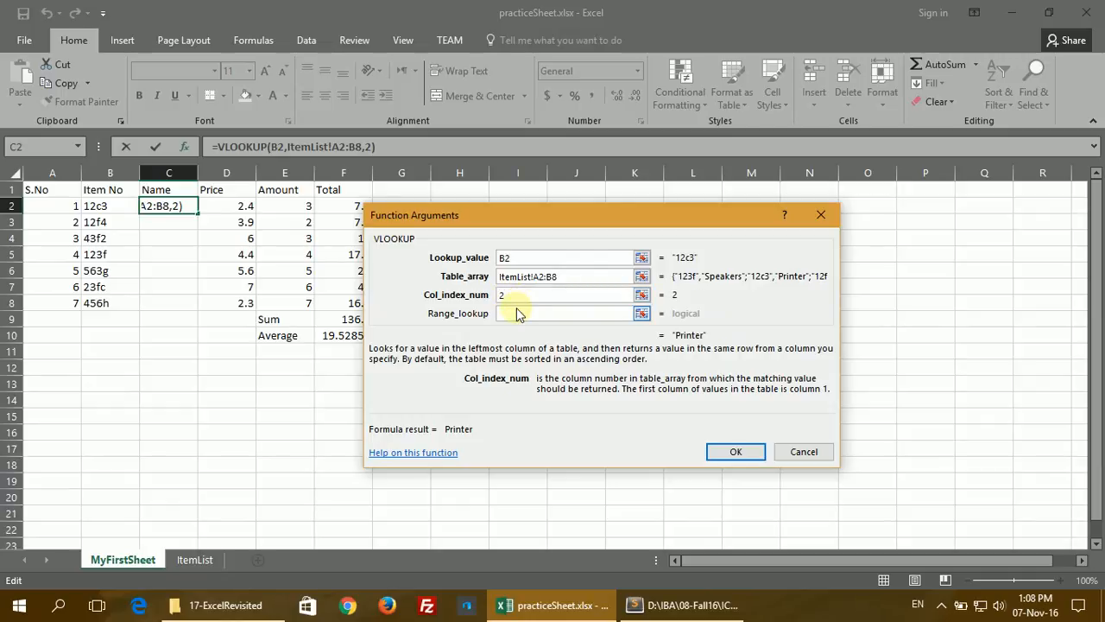
{"action": "left_click", "coordinate": [518, 313]}
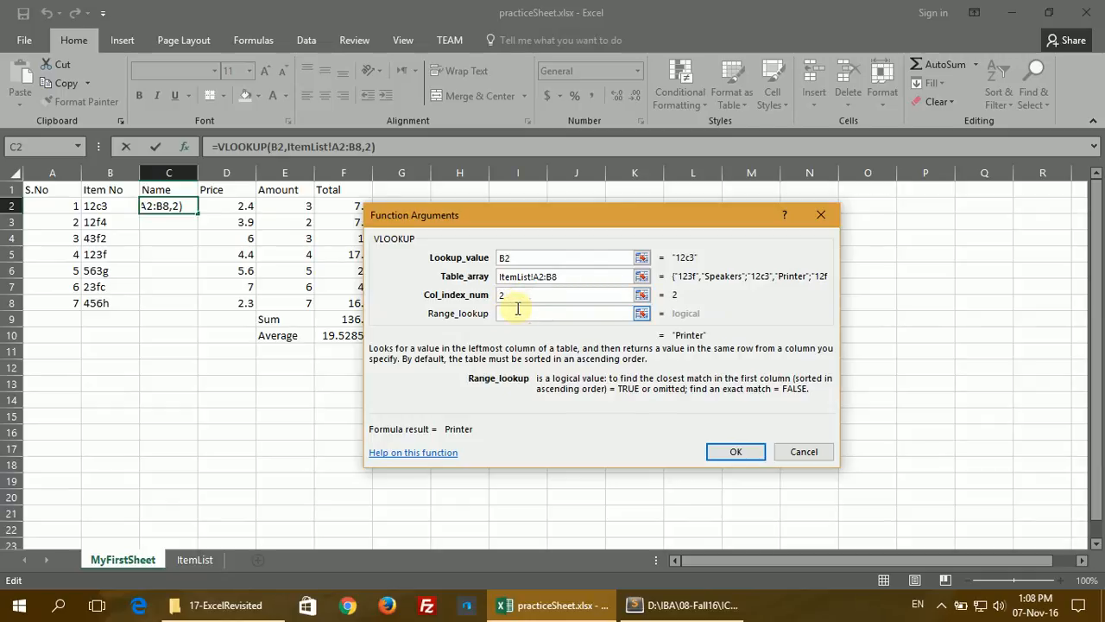
{"action": "type", "text": "FAL"}
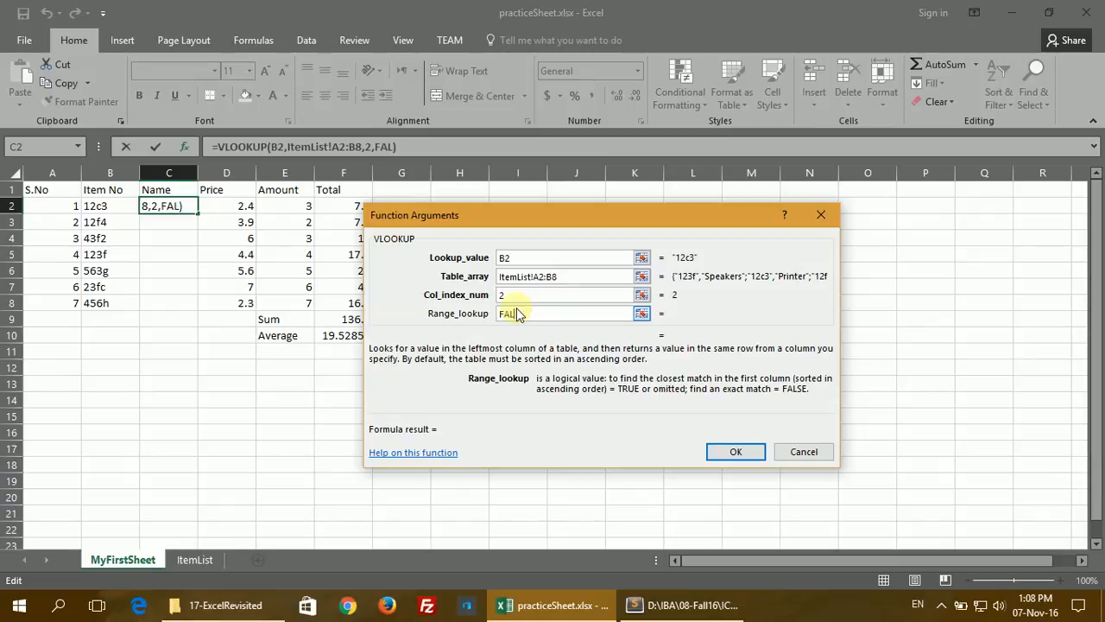
{"action": "type", "text": "SE"}
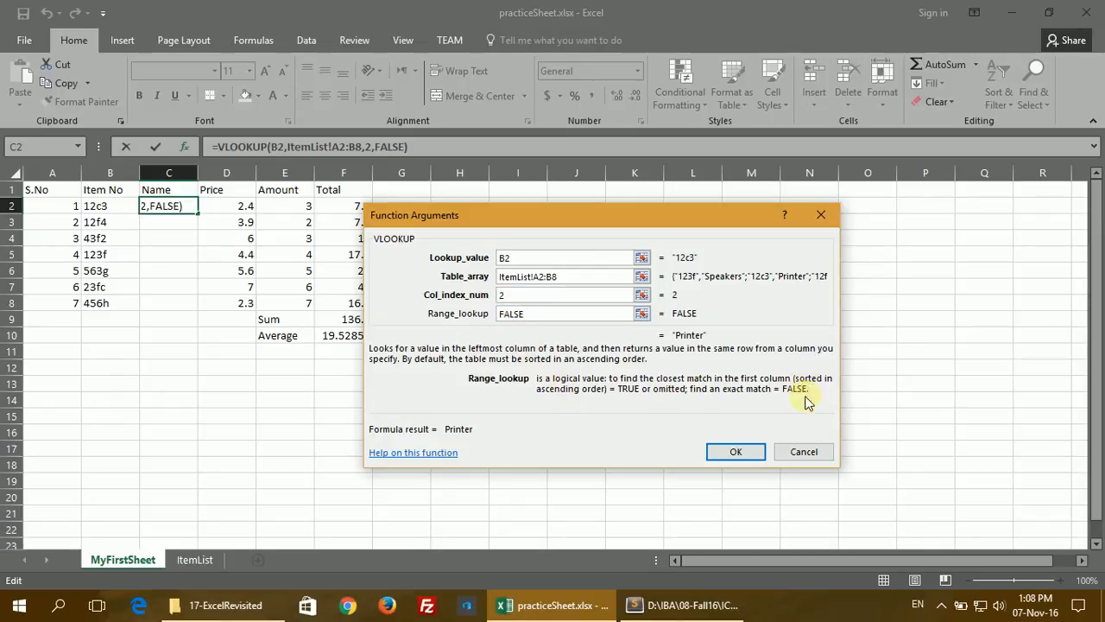
{"action": "left_click", "coordinate": [732, 452]}
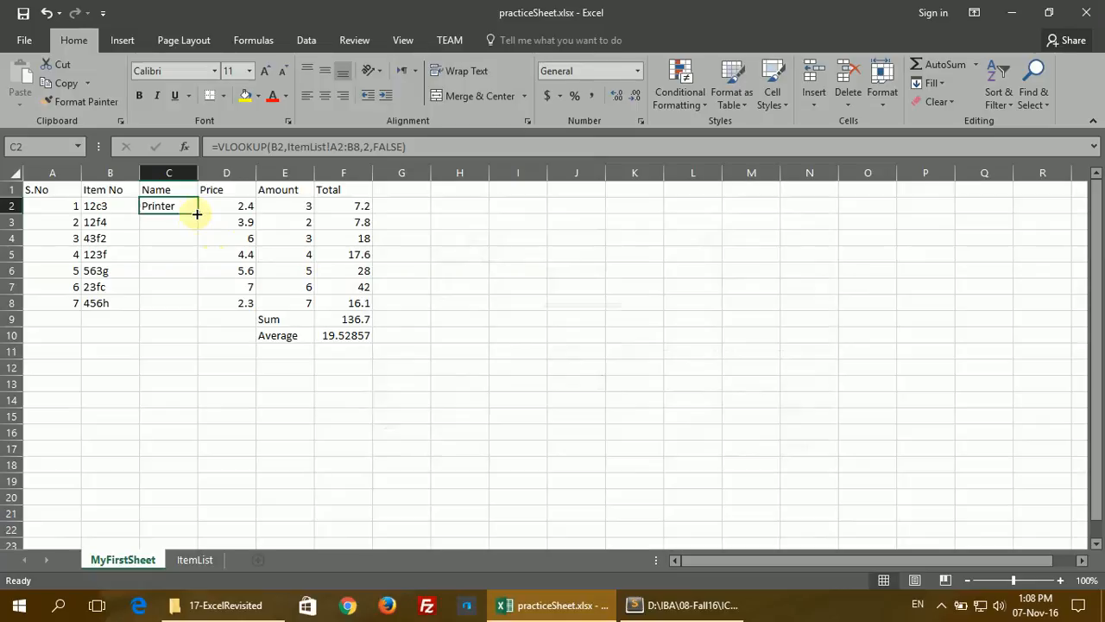
Step: Fill the C2 lookup down to C8 and inspect each copy, noting #N/A in C5, C7, C8
{"action": "left_click_drag", "start_coordinate": [197, 213], "coordinate": [199, 313]}
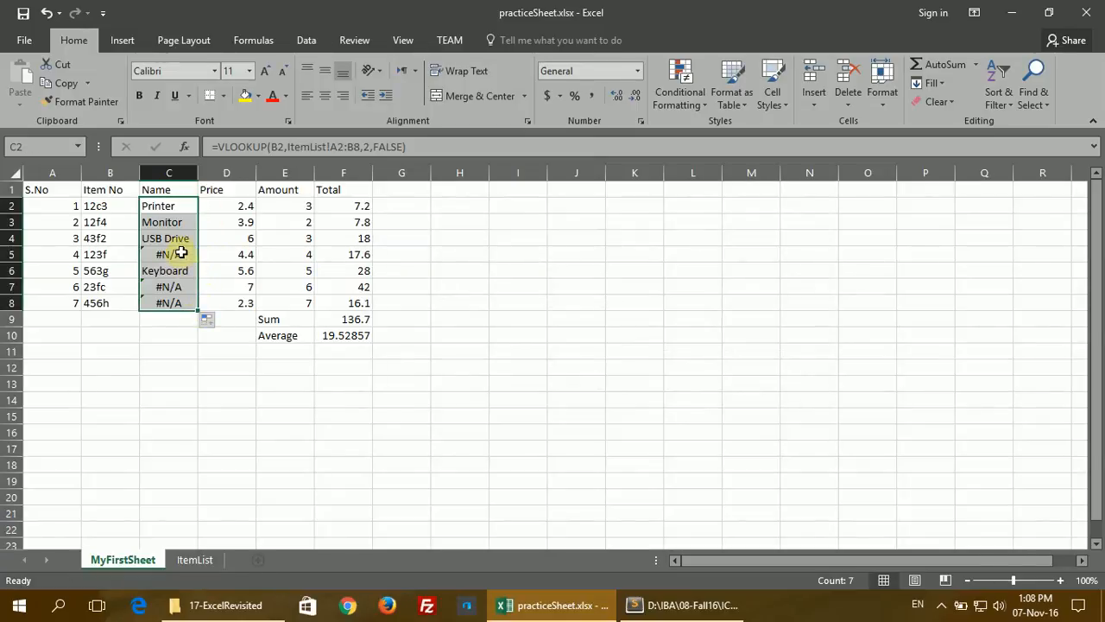
{"action": "left_click", "coordinate": [181, 222]}
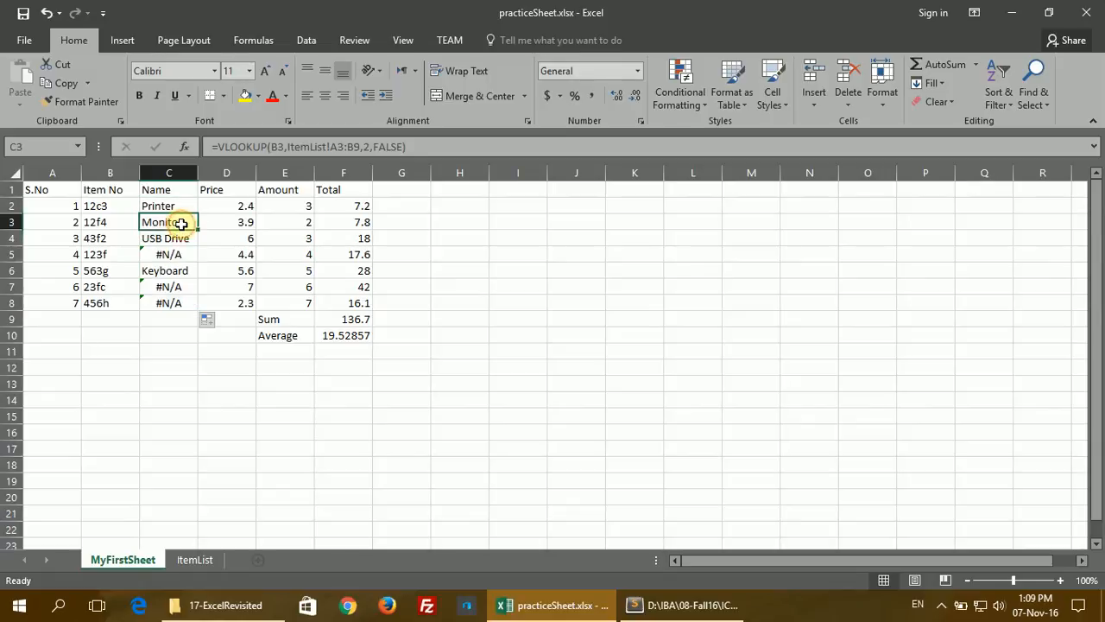
{"action": "left_click", "coordinate": [183, 241]}
{"action": "left_click", "coordinate": [181, 255]}
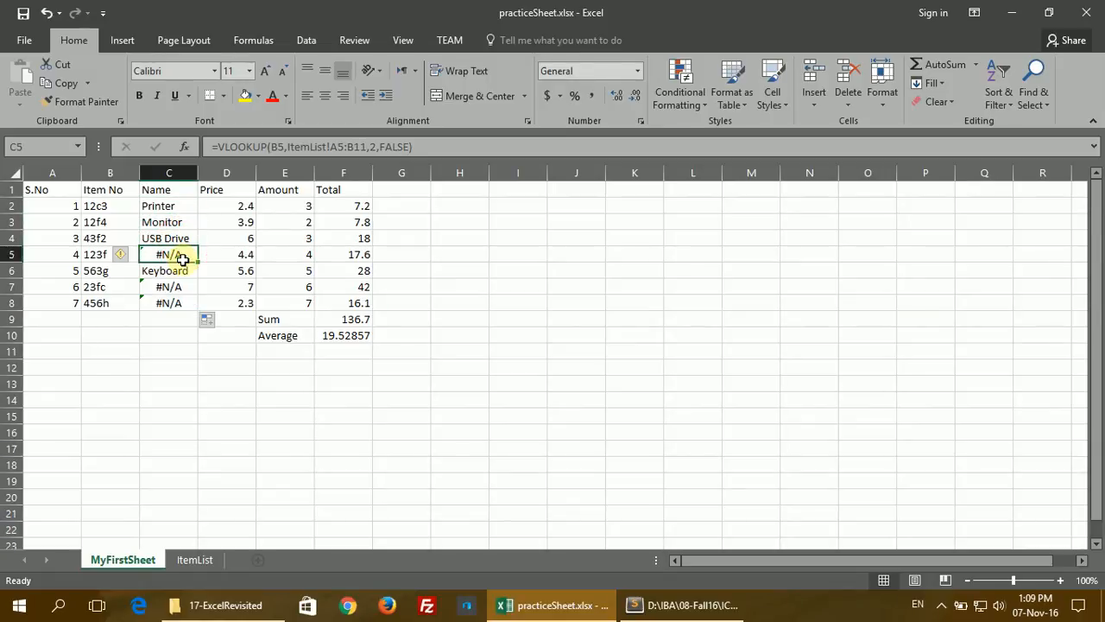
{"action": "left_click", "coordinate": [181, 272]}
{"action": "left_click", "coordinate": [184, 286]}
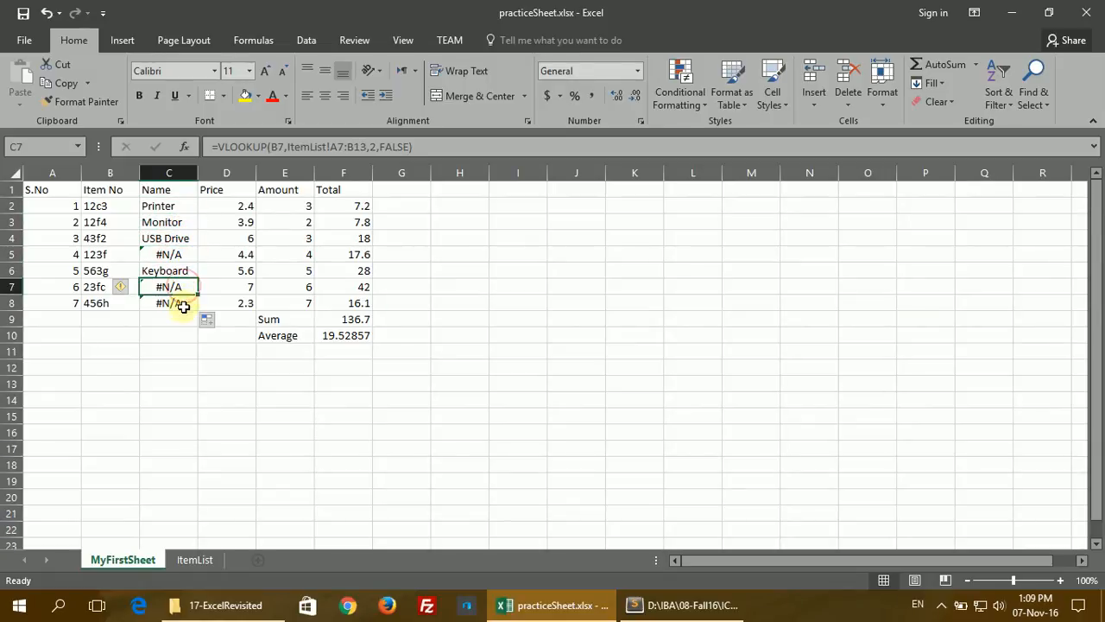
{"action": "left_click", "coordinate": [181, 303]}
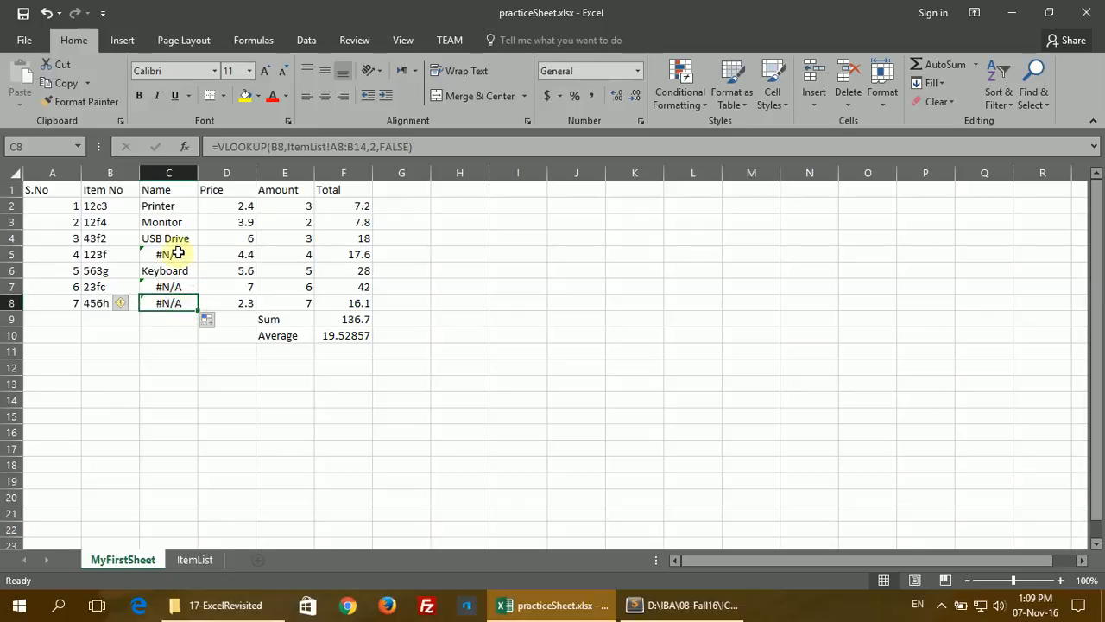
{"action": "left_click", "coordinate": [164, 205]}
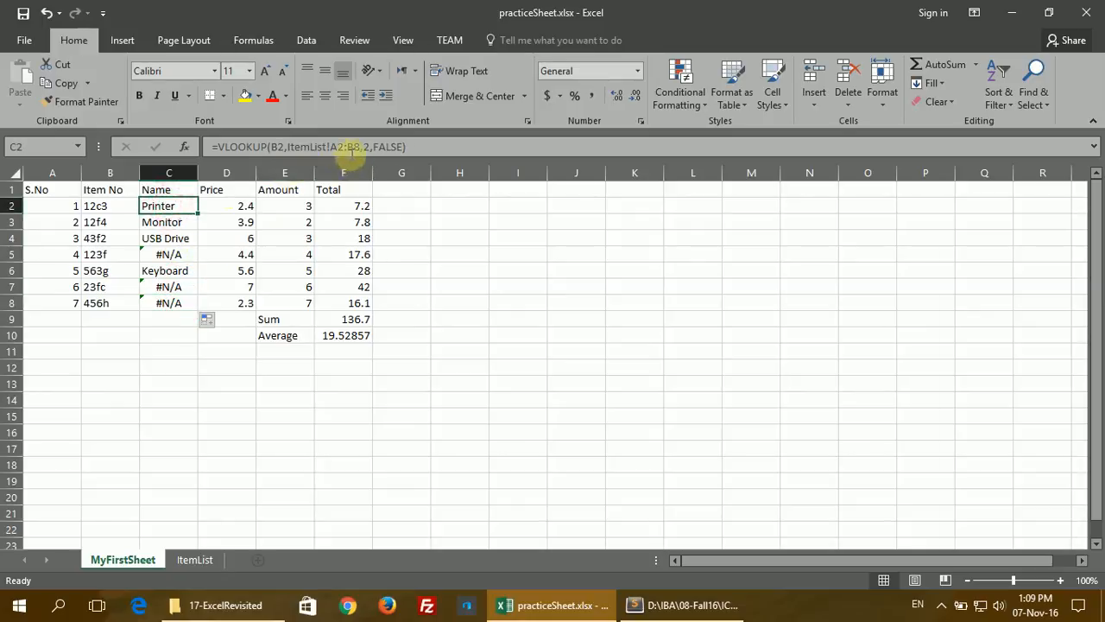
{"action": "left_click", "coordinate": [346, 147]}
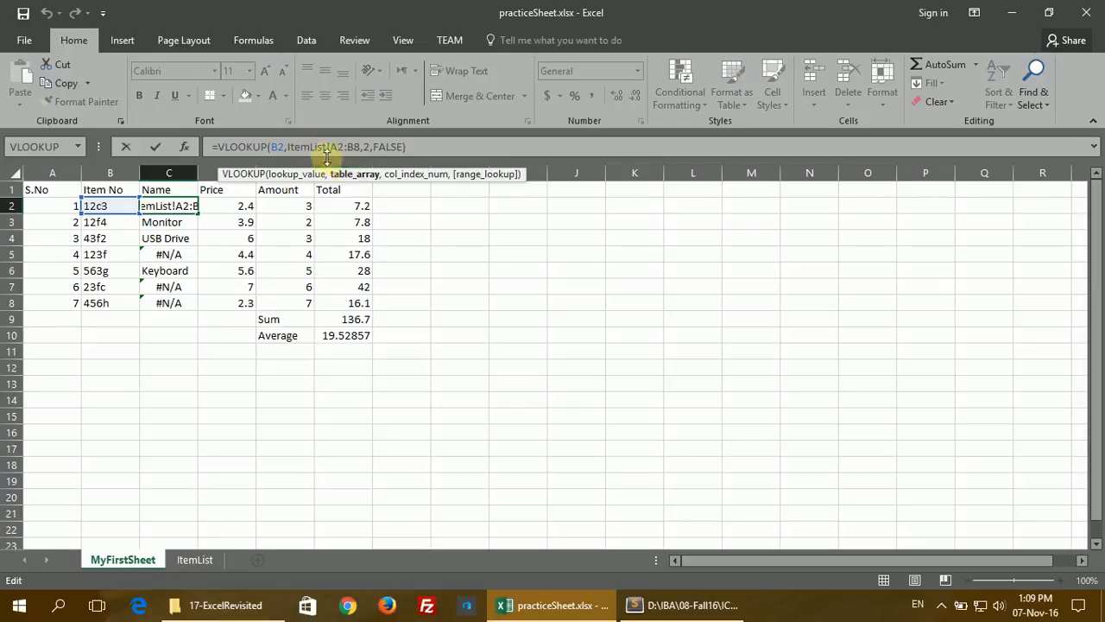
Step: Make the C2 formula's table range absolute as ItemList!$A$2:$B$8
{"action": "type", "text": "$"}
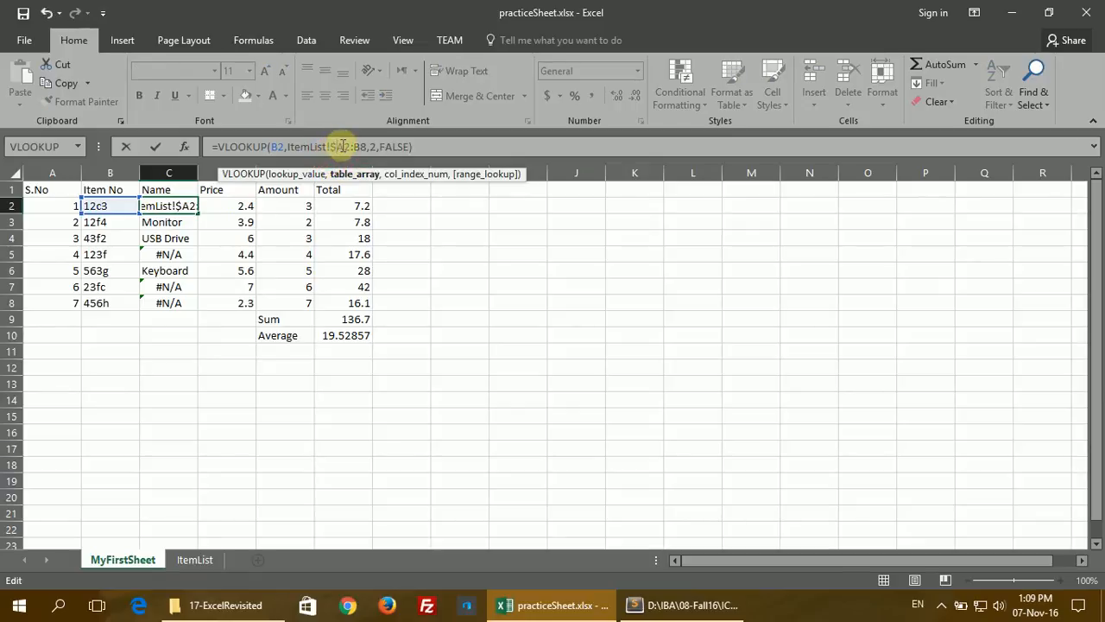
{"action": "left_click", "coordinate": [343, 147]}
{"action": "type", "text": "$"}
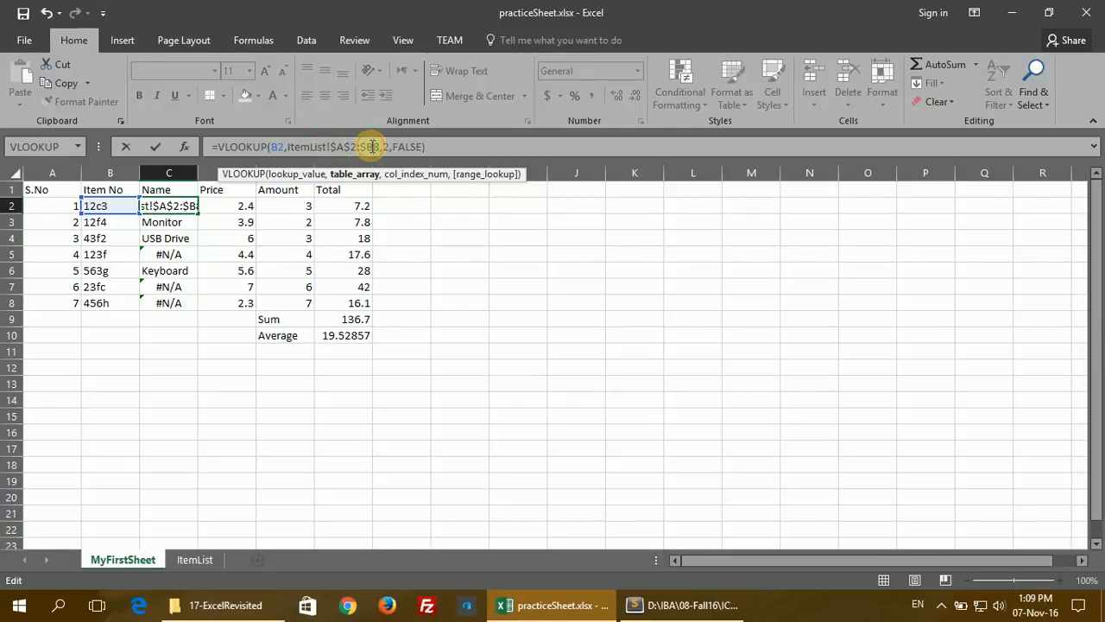
{"action": "left_click", "coordinate": [374, 147]}
{"action": "type", "text": "$"}
{"action": "key", "text": "Return"}
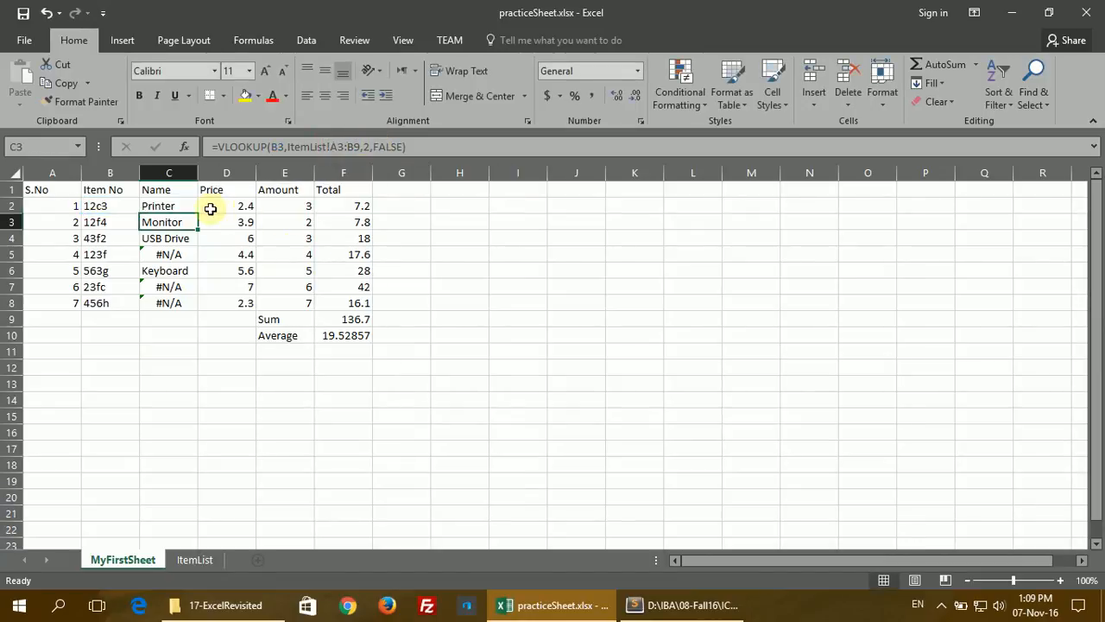
Step: Refill C2:C8 so every name appears, then highlight the Lookup note in Outline.txt
{"action": "left_click", "coordinate": [192, 207]}
{"action": "left_click_drag", "start_coordinate": [197, 211], "coordinate": [198, 308]}
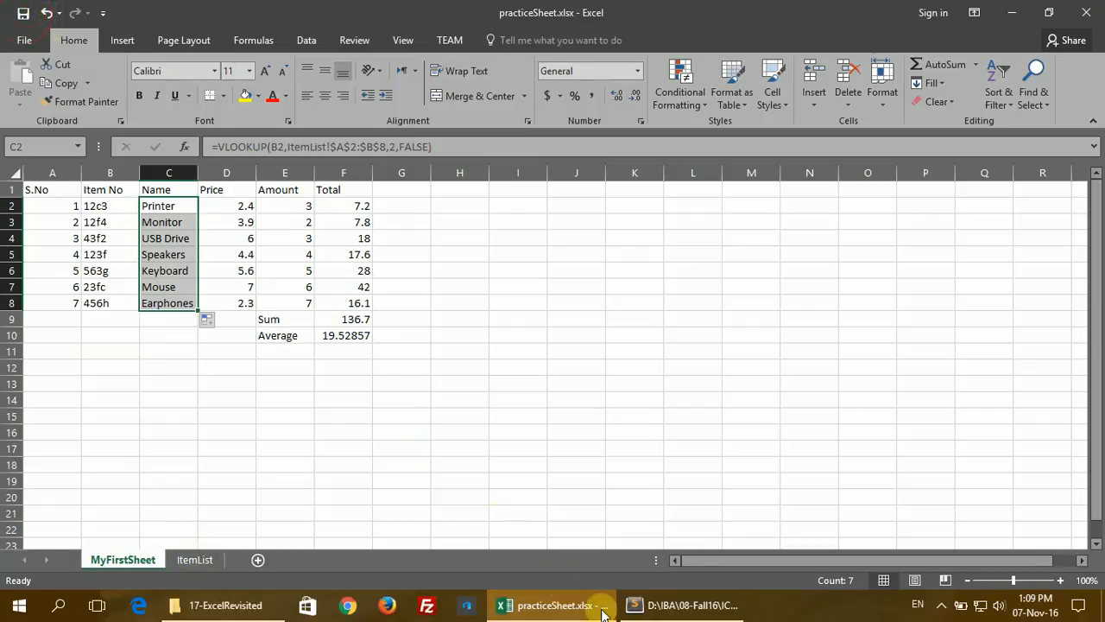
{"action": "left_click", "coordinate": [639, 604]}
{"action": "left_click_drag", "start_coordinate": [205, 370], "coordinate": [874, 475]}
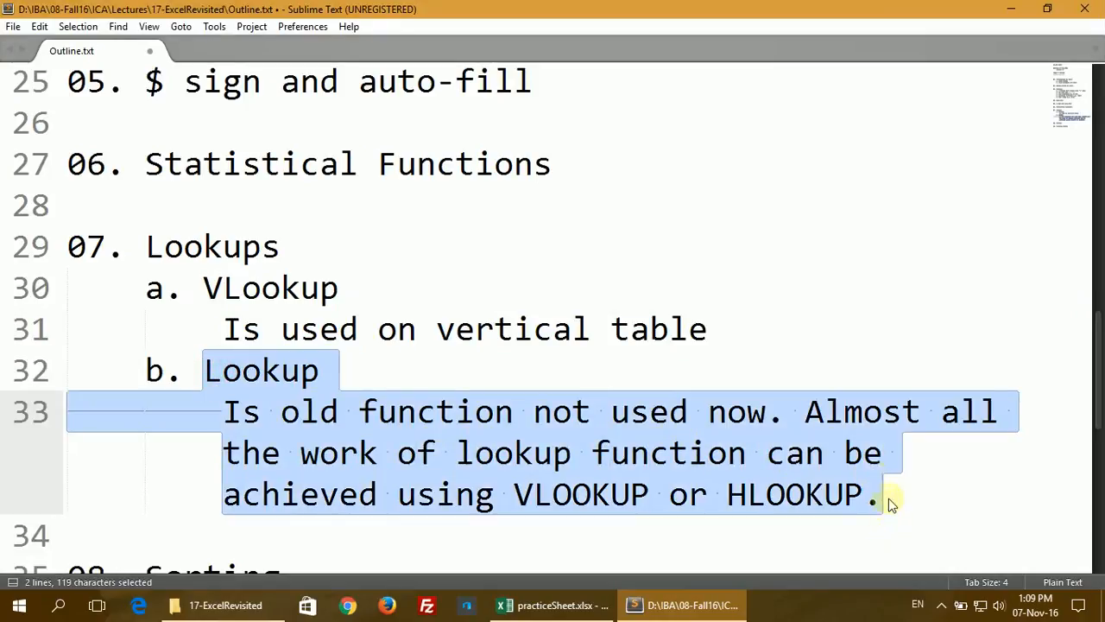
Step: Deselect the Lookup note and return to Excel's ItemList sheet, selecting C1
{"action": "left_click", "coordinate": [892, 505]}
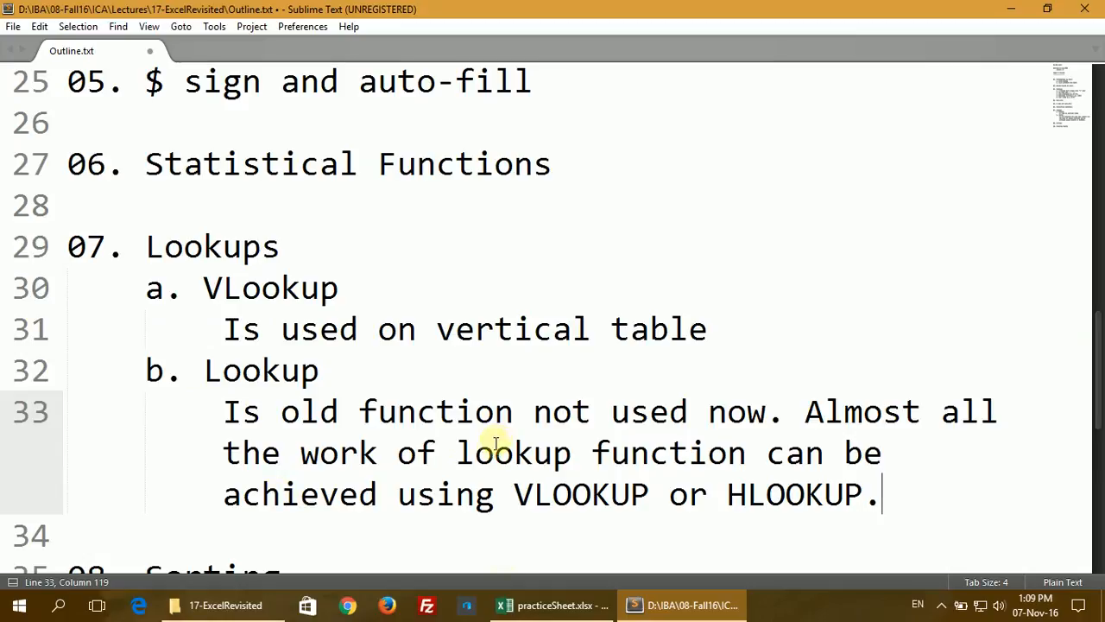
{"action": "left_click", "coordinate": [509, 604]}
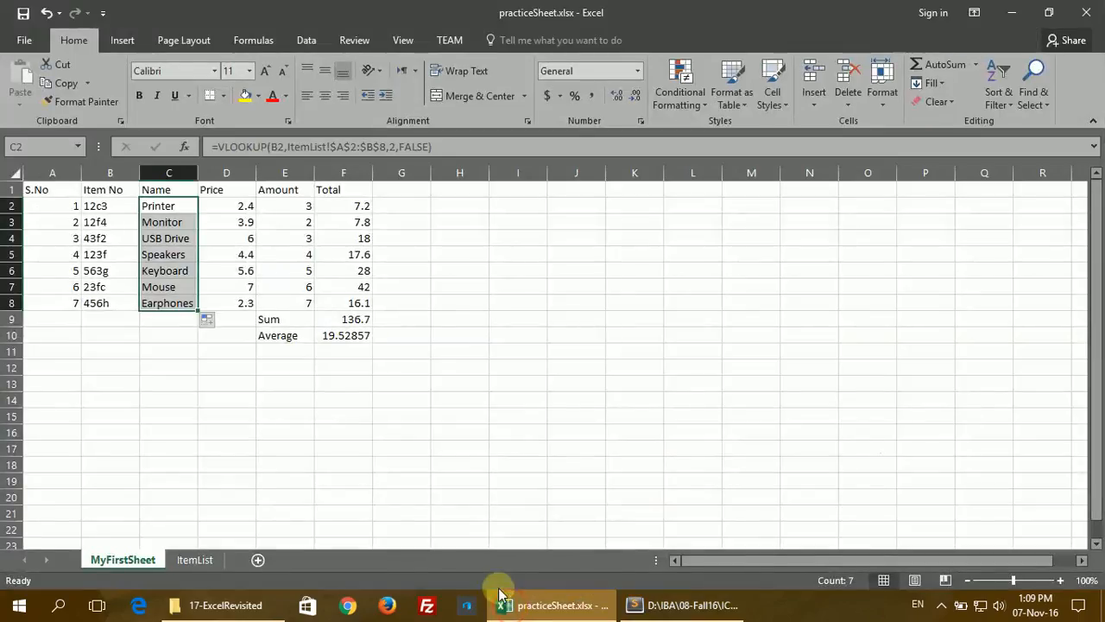
{"action": "left_click", "coordinate": [189, 561]}
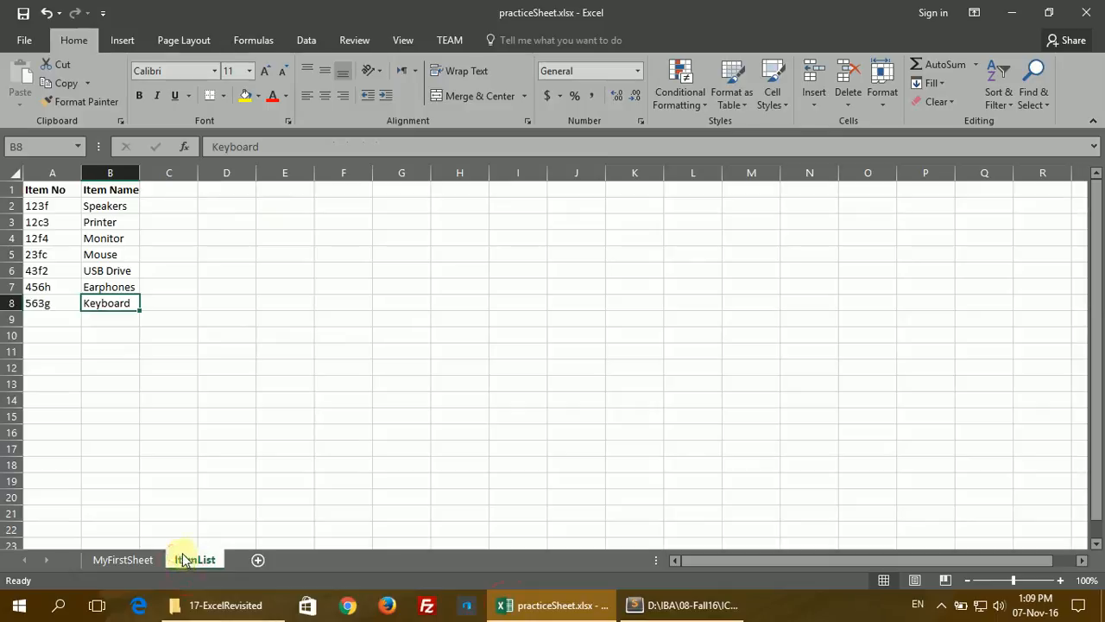
{"action": "left_click", "coordinate": [159, 192]}
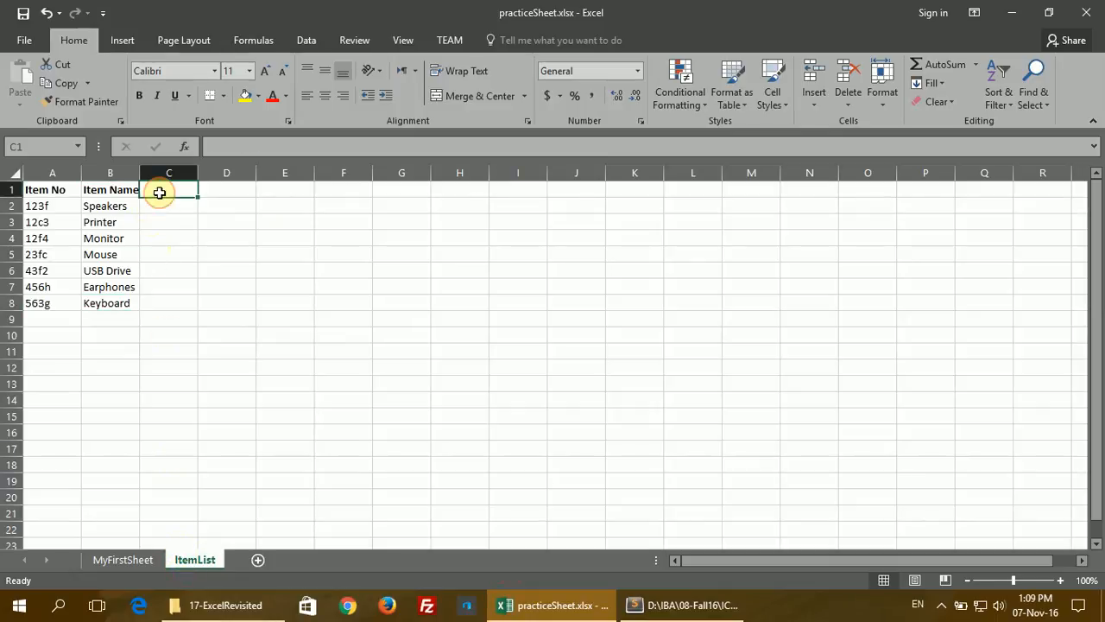